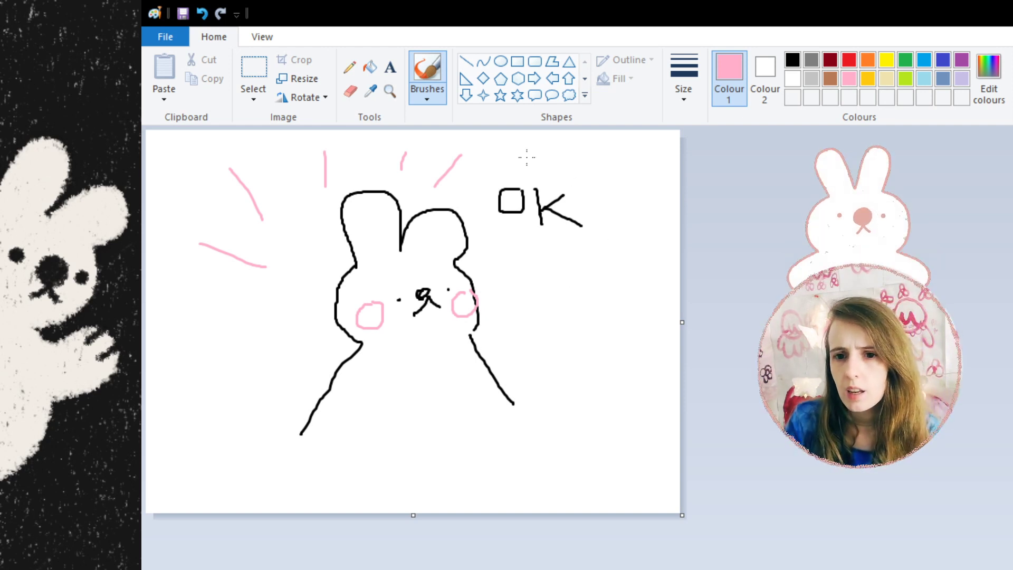
{"action": "left_click", "coordinate": [265, 71]}
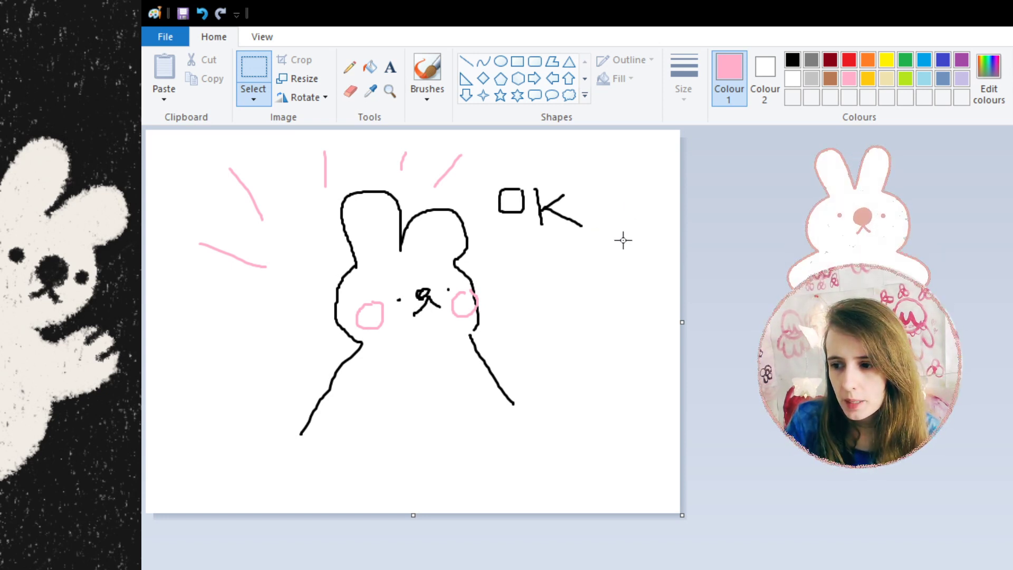
{"action": "left_click_drag", "start_coordinate": [587, 441], "coordinate": [222, 142]}
{"action": "left_click", "coordinate": [665, 266]}
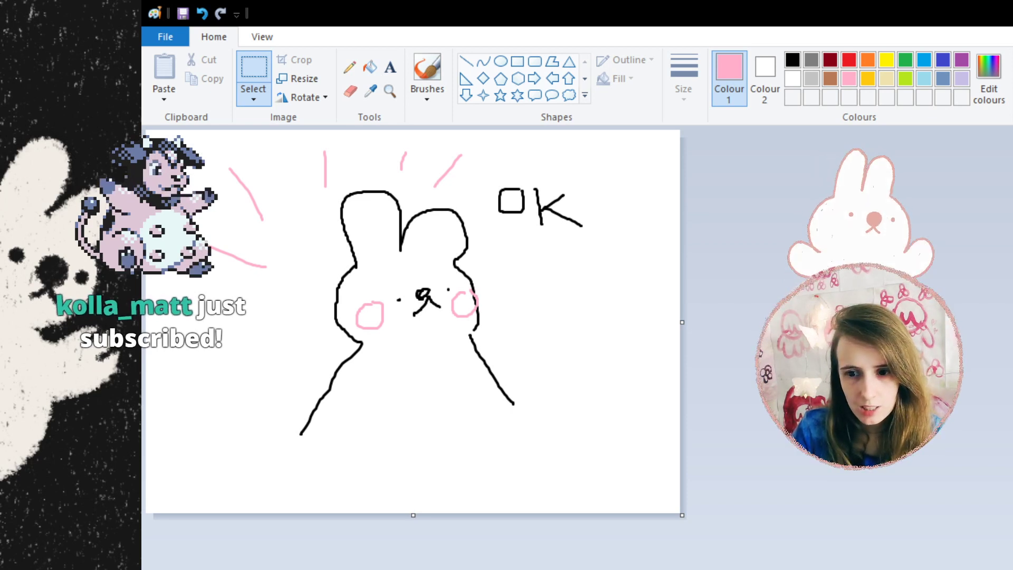
{"action": "left_click_drag", "start_coordinate": [628, 244], "coordinate": [583, 338]}
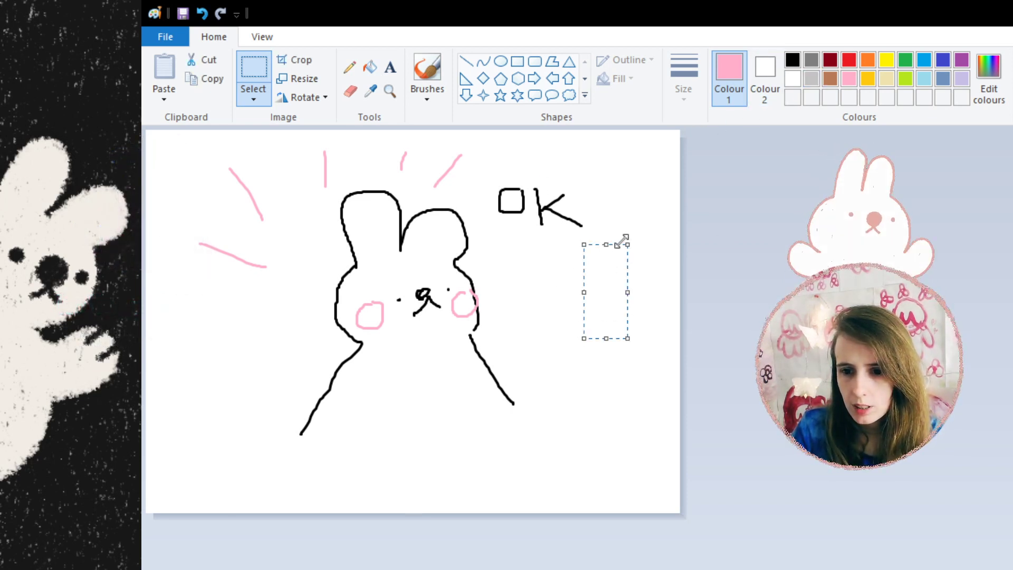
{"action": "left_click", "coordinate": [515, 190]}
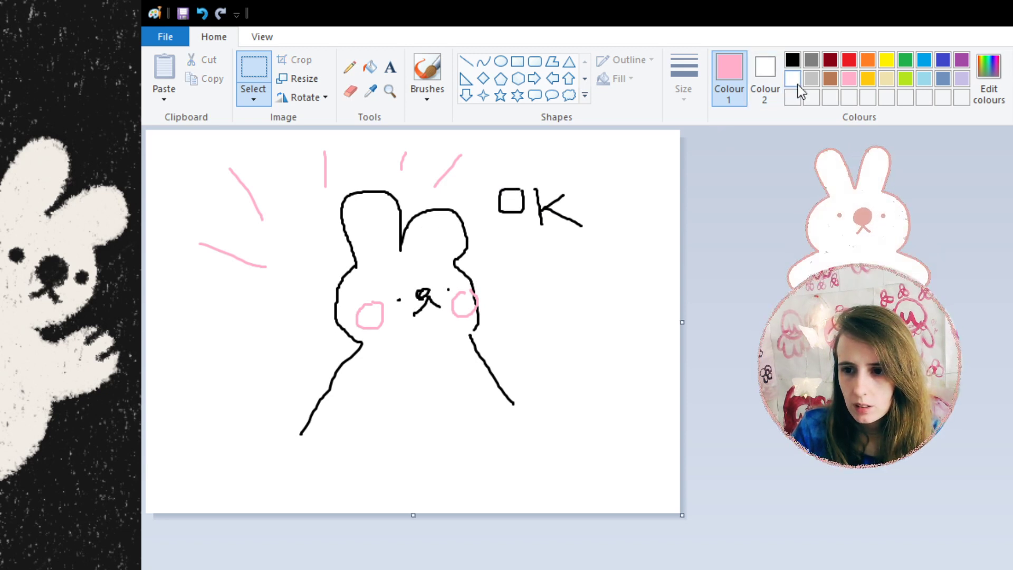
Brush a round black fruit outline to the right of the bunny, with a small dot inside near its top
{"action": "left_click", "coordinate": [792, 59]}
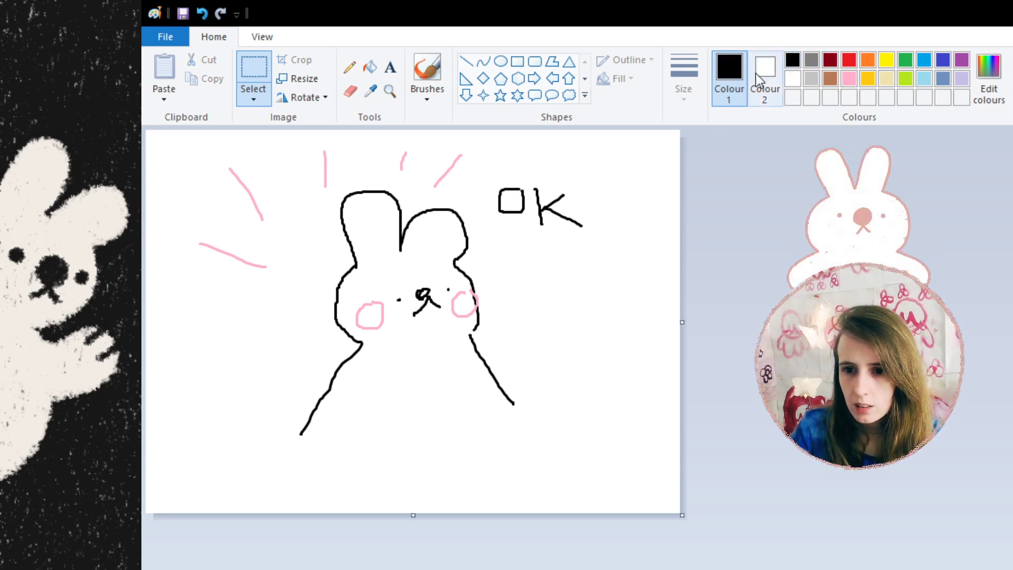
{"action": "left_click", "coordinate": [428, 73]}
{"action": "mouse_move", "coordinate": [567, 302]}
{"action": "left_mouse_down"}
{"action": "mouse_move", "coordinate": [529, 318]}
{"action": "mouse_move", "coordinate": [528, 360]}
{"action": "mouse_move", "coordinate": [558, 398]}
{"action": "mouse_move", "coordinate": [598, 402]}
{"action": "mouse_move", "coordinate": [636, 360]}
{"action": "mouse_move", "coordinate": [588, 301]}
{"action": "left_mouse_up"}
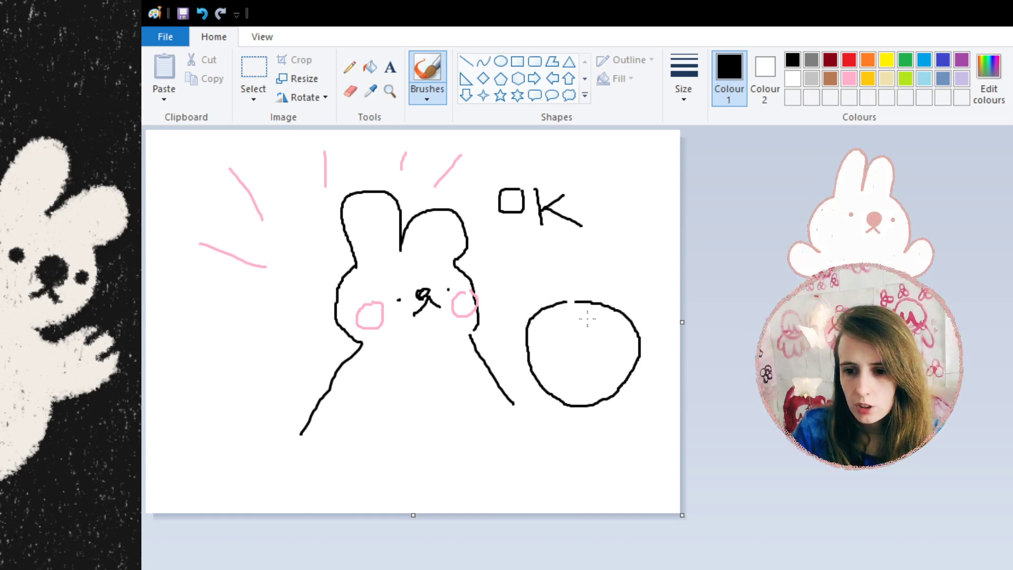
{"action": "left_click", "coordinate": [587, 320]}
Scribble orange inside the round fruit and add a green leaf on top, undoing stray green marks
{"action": "left_click", "coordinate": [867, 60]}
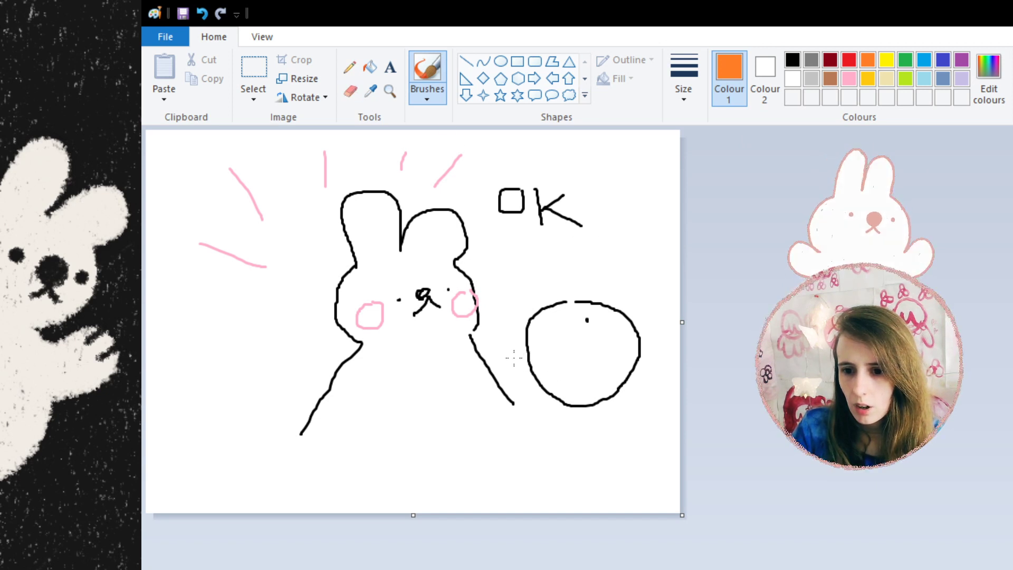
{"action": "mouse_move", "coordinate": [554, 330]}
{"action": "left_mouse_down"}
{"action": "mouse_move", "coordinate": [545, 360]}
{"action": "mouse_move", "coordinate": [571, 321]}
{"action": "mouse_move", "coordinate": [585, 333]}
{"action": "mouse_move", "coordinate": [609, 329]}
{"action": "mouse_move", "coordinate": [614, 342]}
{"action": "mouse_move", "coordinate": [633, 328]}
{"action": "mouse_move", "coordinate": [628, 372]}
{"action": "mouse_move", "coordinate": [593, 387]}
{"action": "mouse_move", "coordinate": [587, 346]}
{"action": "mouse_move", "coordinate": [576, 350]}
{"action": "mouse_move", "coordinate": [534, 338]}
{"action": "left_mouse_up"}
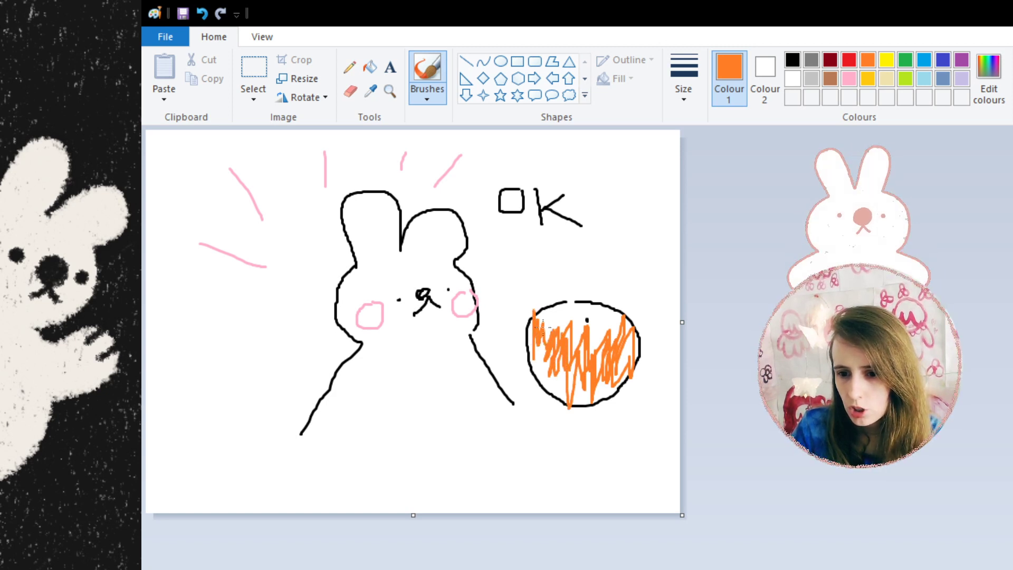
{"action": "left_click", "coordinate": [903, 59]}
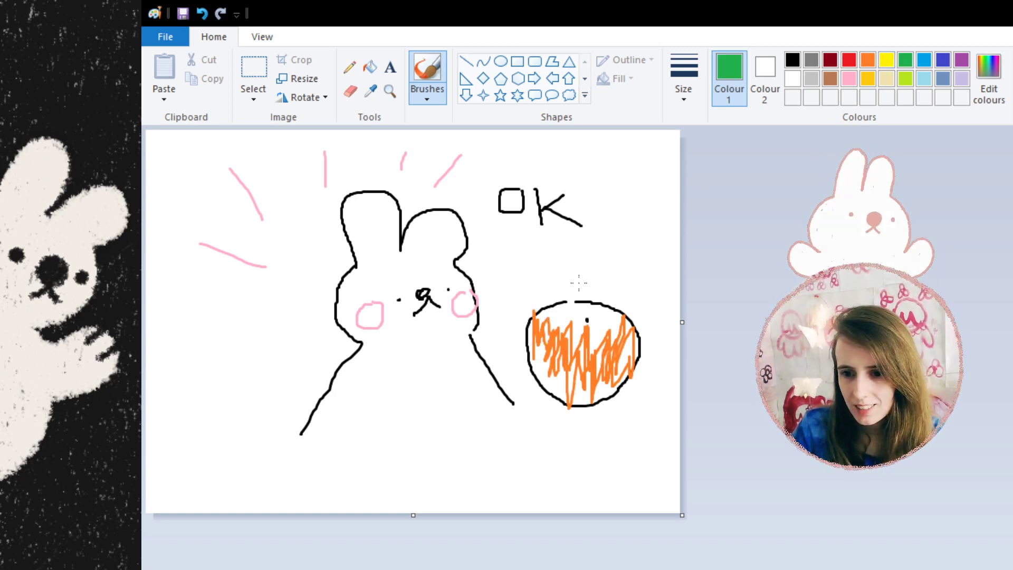
{"action": "mouse_move", "coordinate": [586, 303]}
{"action": "left_mouse_down"}
{"action": "mouse_move", "coordinate": [621, 286]}
{"action": "mouse_move", "coordinate": [586, 304]}
{"action": "left_mouse_up"}
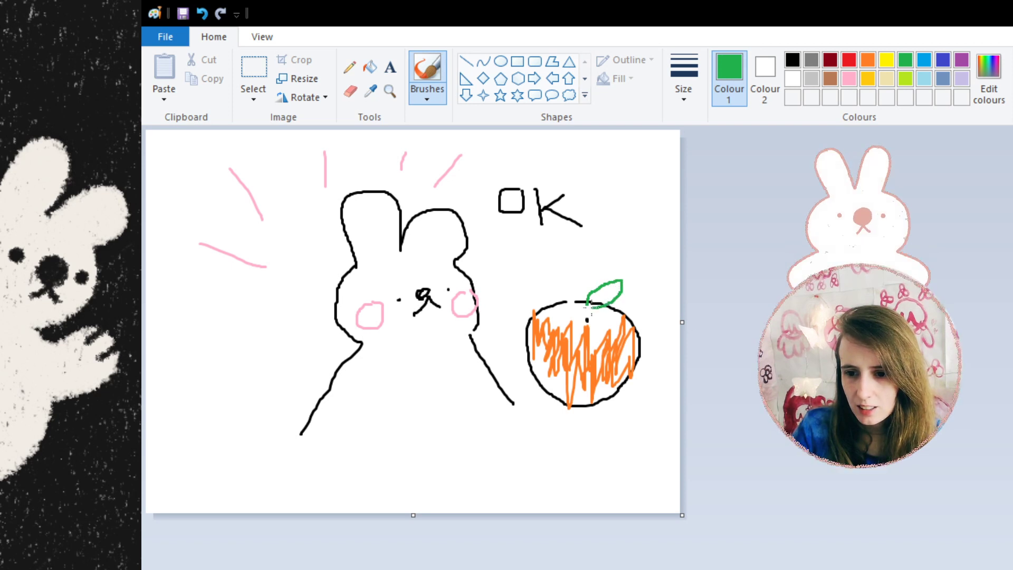
{"action": "left_click", "coordinate": [676, 338]}
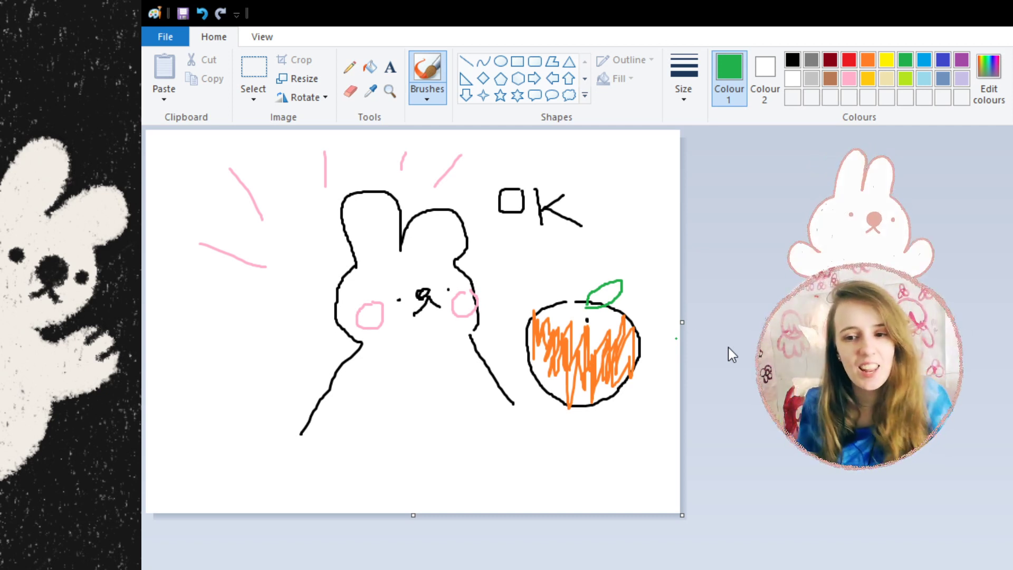
{"action": "key", "text": "ctrl+z"}
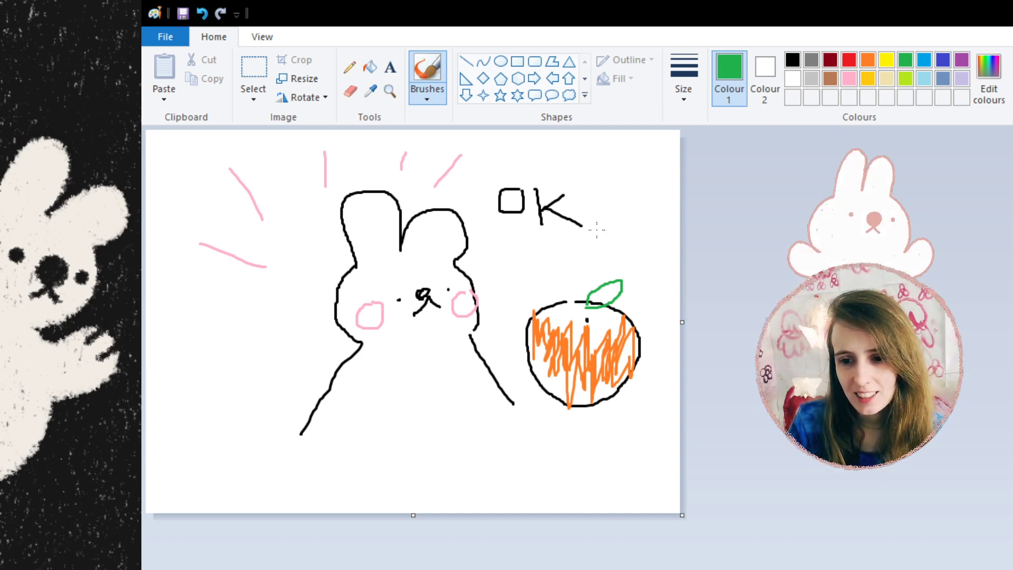
{"action": "left_click_drag", "start_coordinate": [548, 314], "coordinate": [571, 302]}
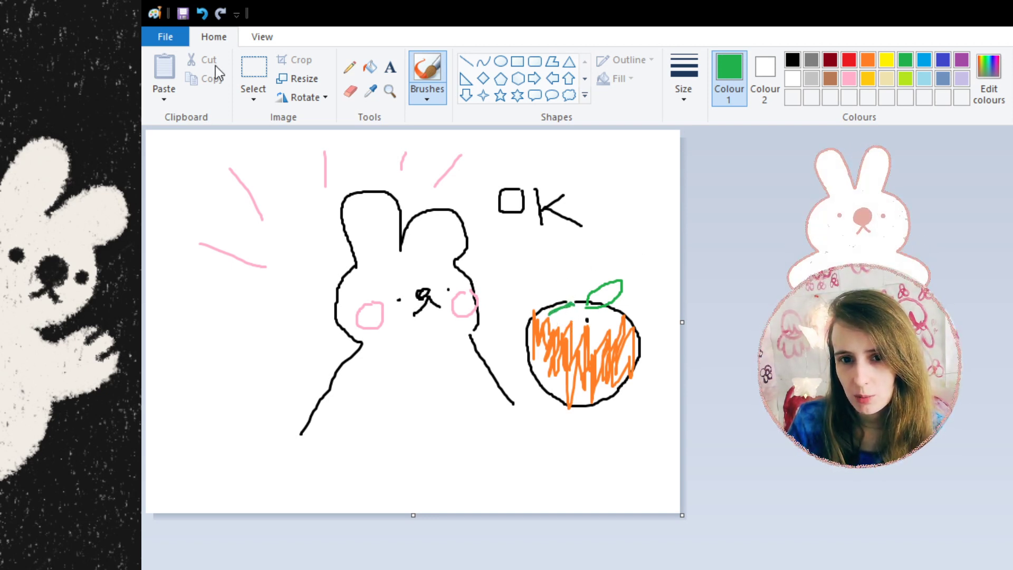
{"action": "left_click", "coordinate": [202, 14]}
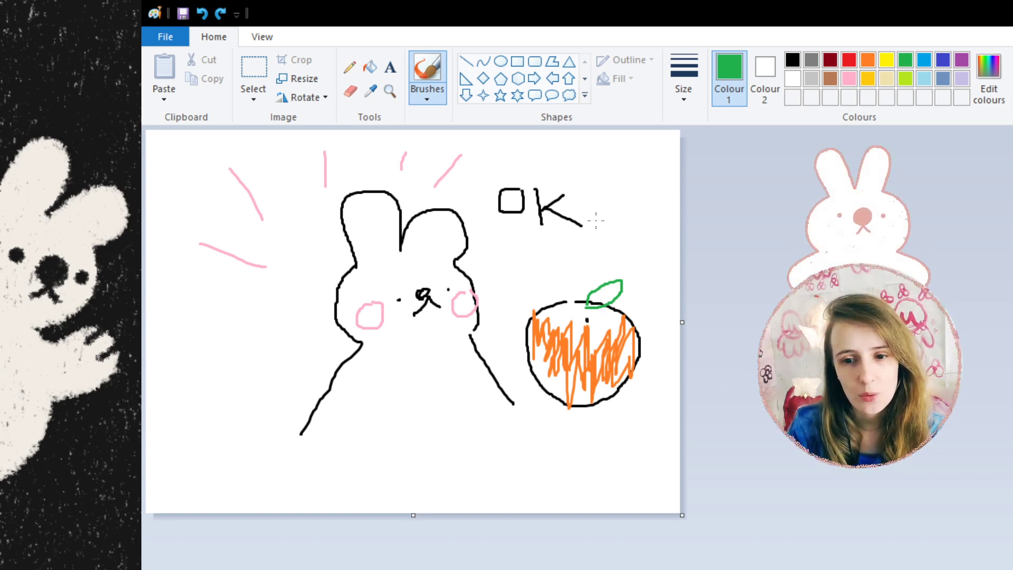
Select and delete the orange fruit and the remaining bunny drawing to leave the canvas blank
{"action": "left_click", "coordinate": [255, 70]}
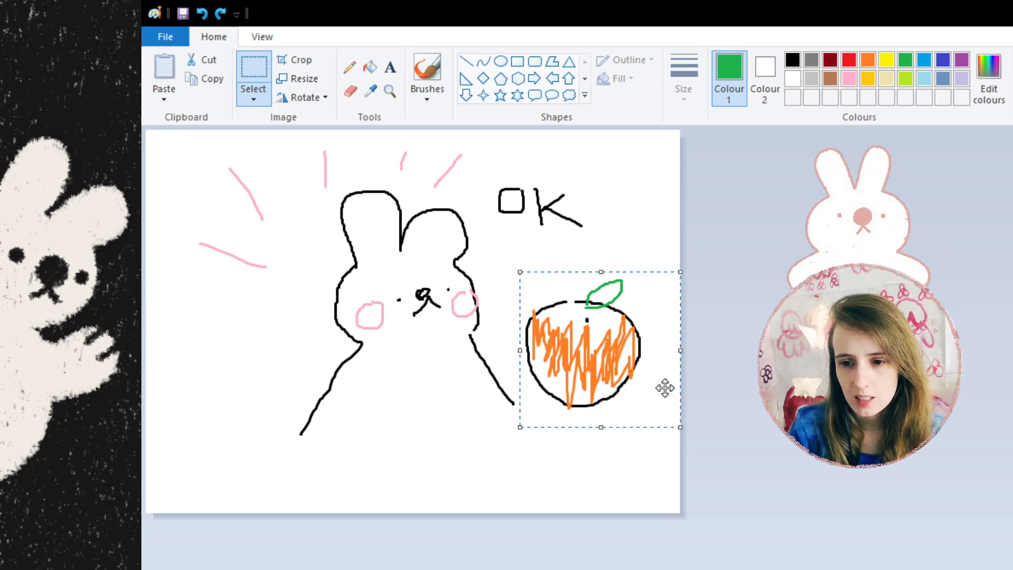
{"action": "key", "text": "Delete"}
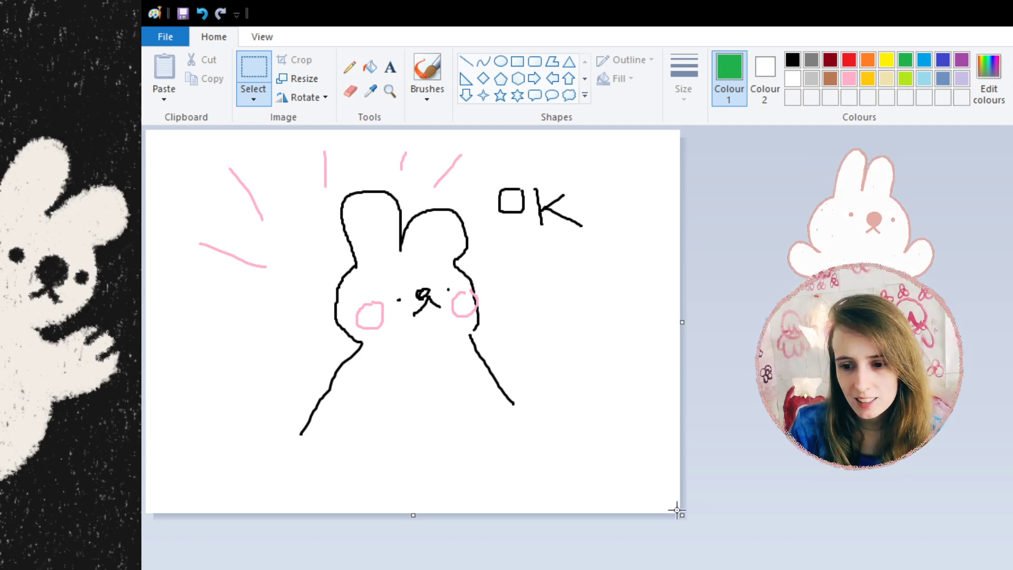
{"action": "mouse_move", "coordinate": [163, 143]}
{"action": "left_mouse_down"}
{"action": "mouse_move", "coordinate": [219, 165]}
{"action": "mouse_move", "coordinate": [680, 513]}
{"action": "left_mouse_up"}
{"action": "left_click_drag", "start_coordinate": [672, 425], "coordinate": [1012, 569]}
{"action": "key", "text": "Escape"}
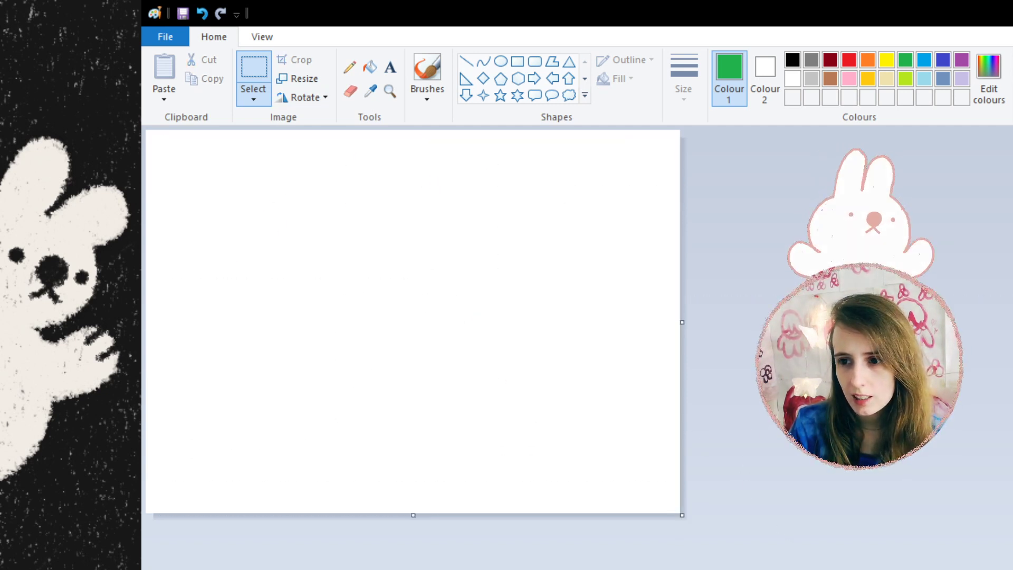
Brush a tilted black skateboard with two wheels in the lower middle of the canvas, and start the skater's rear leg on it
{"action": "left_click", "coordinate": [790, 61]}
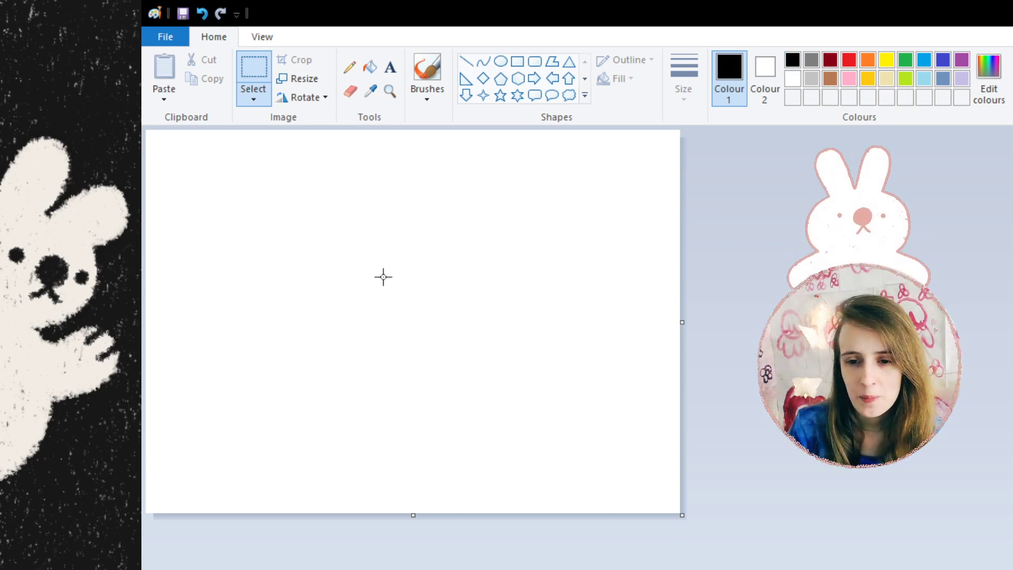
{"action": "left_click_drag", "start_coordinate": [320, 363], "coordinate": [295, 357]}
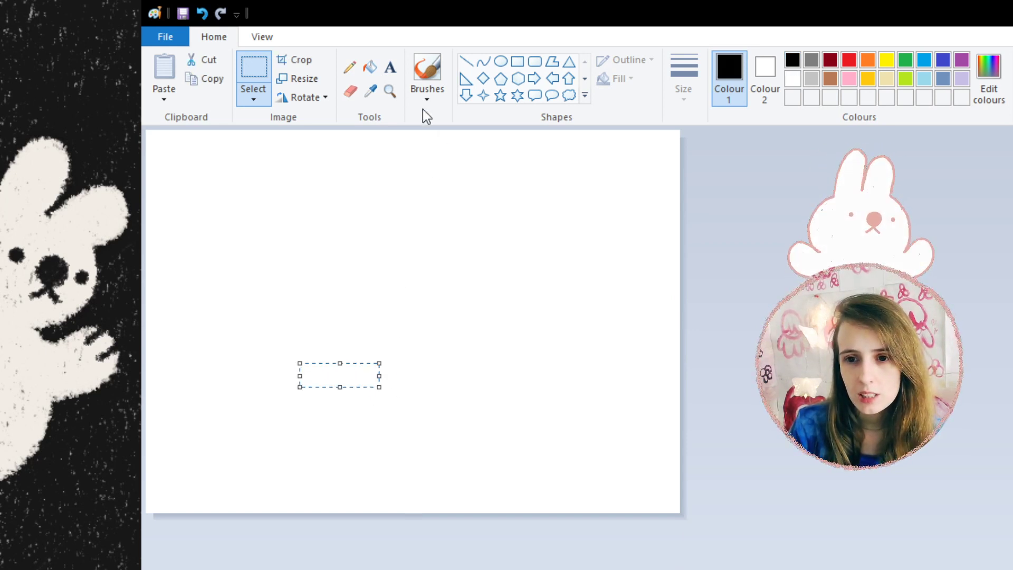
{"action": "left_click", "coordinate": [424, 73]}
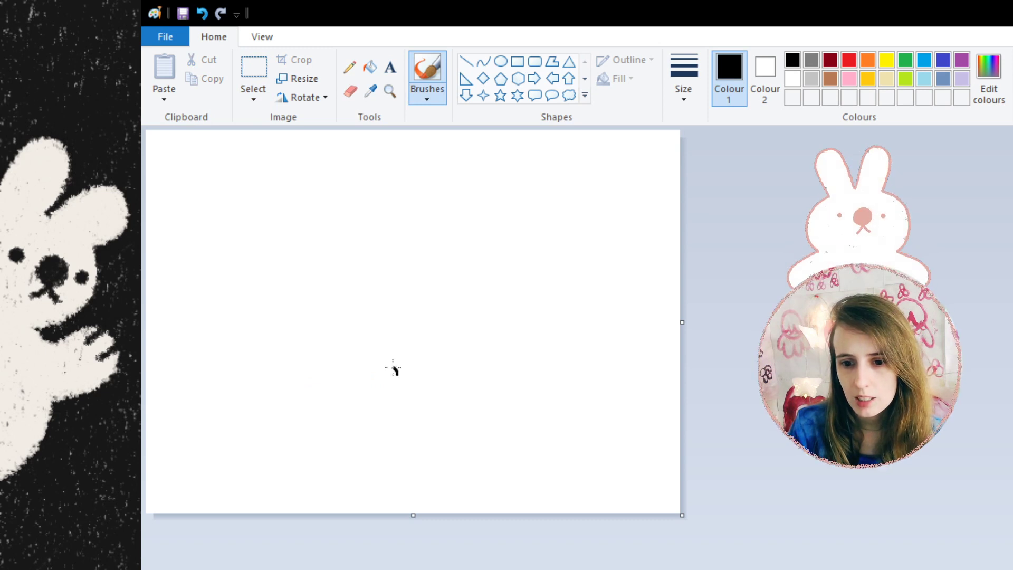
{"action": "mouse_move", "coordinate": [327, 328]}
{"action": "left_mouse_down"}
{"action": "mouse_move", "coordinate": [320, 397]}
{"action": "mouse_move", "coordinate": [443, 439]}
{"action": "mouse_move", "coordinate": [440, 400]}
{"action": "mouse_move", "coordinate": [398, 373]}
{"action": "left_mouse_up"}
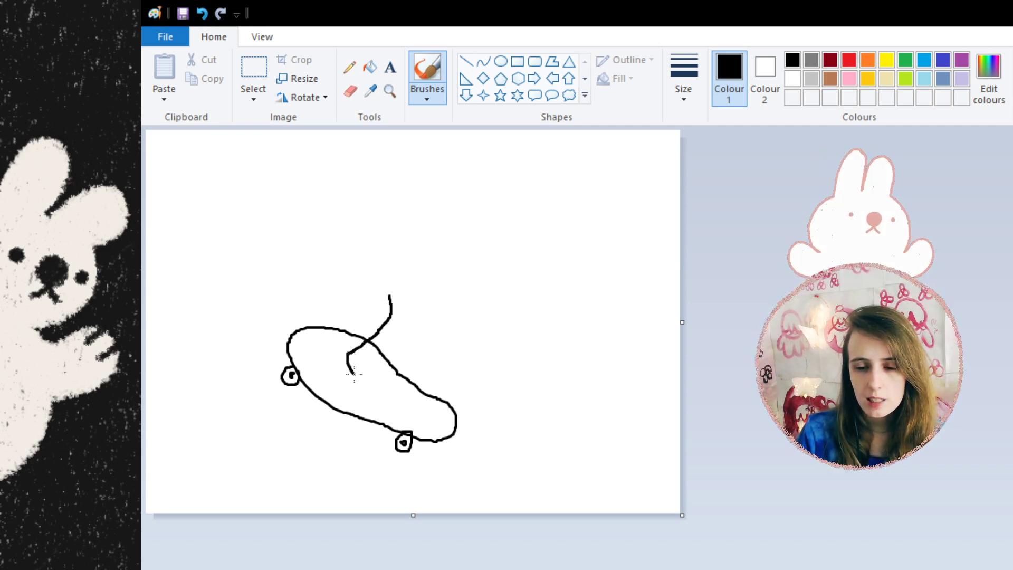
Complete the skater's two legs and feet above the skateboard, with small dark pads and a line across the knees
{"action": "mouse_move", "coordinate": [373, 369]}
{"action": "left_mouse_down"}
{"action": "mouse_move", "coordinate": [411, 334]}
{"action": "mouse_move", "coordinate": [418, 295]}
{"action": "left_mouse_up"}
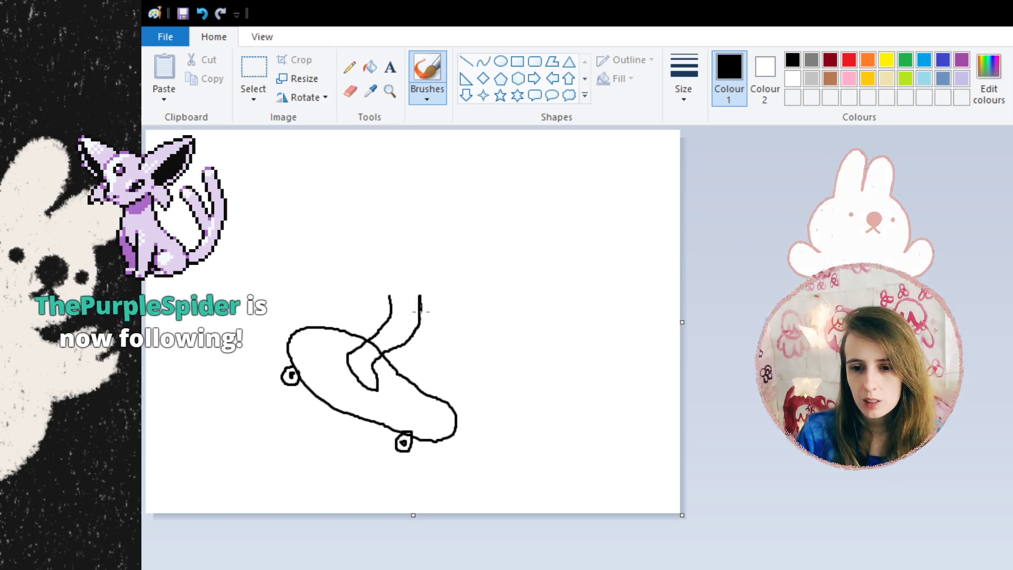
{"action": "left_click_drag", "start_coordinate": [420, 296], "coordinate": [437, 380]}
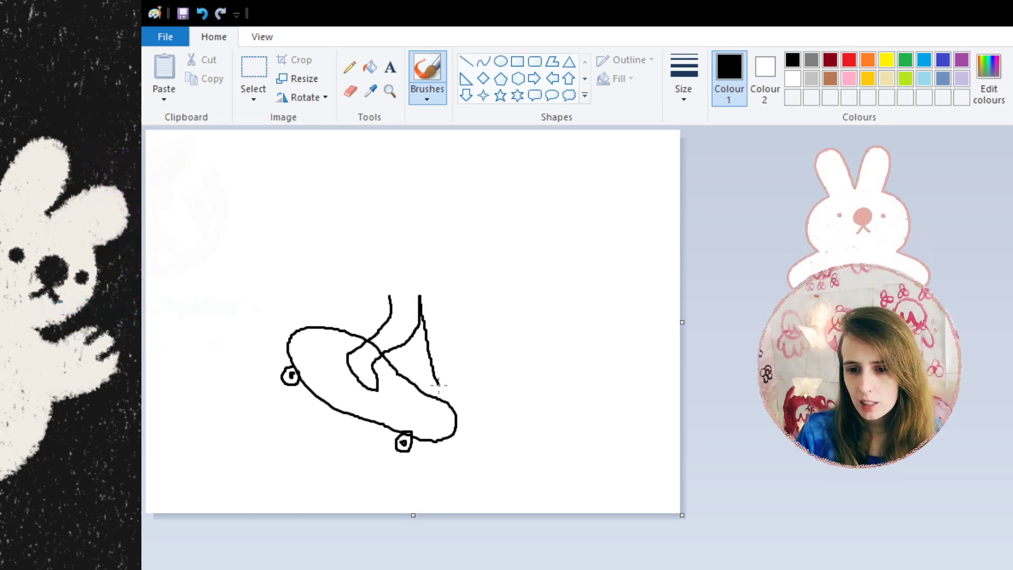
{"action": "mouse_move", "coordinate": [438, 385]}
{"action": "left_mouse_down"}
{"action": "mouse_move", "coordinate": [465, 371]}
{"action": "mouse_move", "coordinate": [450, 364]}
{"action": "left_mouse_up"}
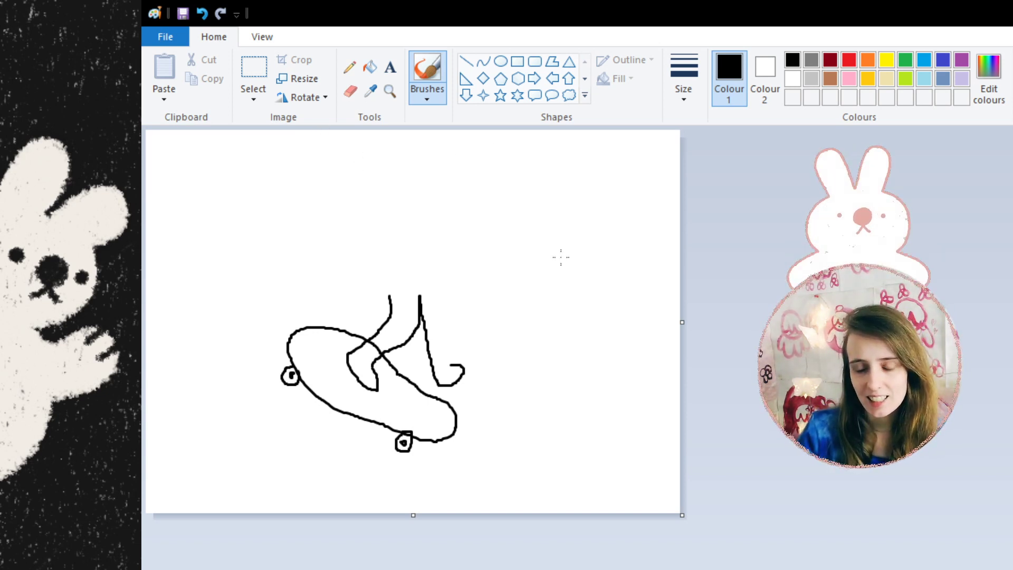
{"action": "mouse_move", "coordinate": [451, 364]}
{"action": "left_mouse_down"}
{"action": "mouse_move", "coordinate": [440, 282]}
{"action": "mouse_move", "coordinate": [439, 329]}
{"action": "mouse_move", "coordinate": [454, 328]}
{"action": "mouse_move", "coordinate": [456, 312]}
{"action": "mouse_move", "coordinate": [443, 312]}
{"action": "mouse_move", "coordinate": [446, 328]}
{"action": "mouse_move", "coordinate": [409, 318]}
{"action": "mouse_move", "coordinate": [413, 334]}
{"action": "mouse_move", "coordinate": [430, 330]}
{"action": "mouse_move", "coordinate": [419, 314]}
{"action": "mouse_move", "coordinate": [415, 328]}
{"action": "mouse_move", "coordinate": [419, 316]}
{"action": "mouse_move", "coordinate": [387, 318]}
{"action": "left_mouse_up"}
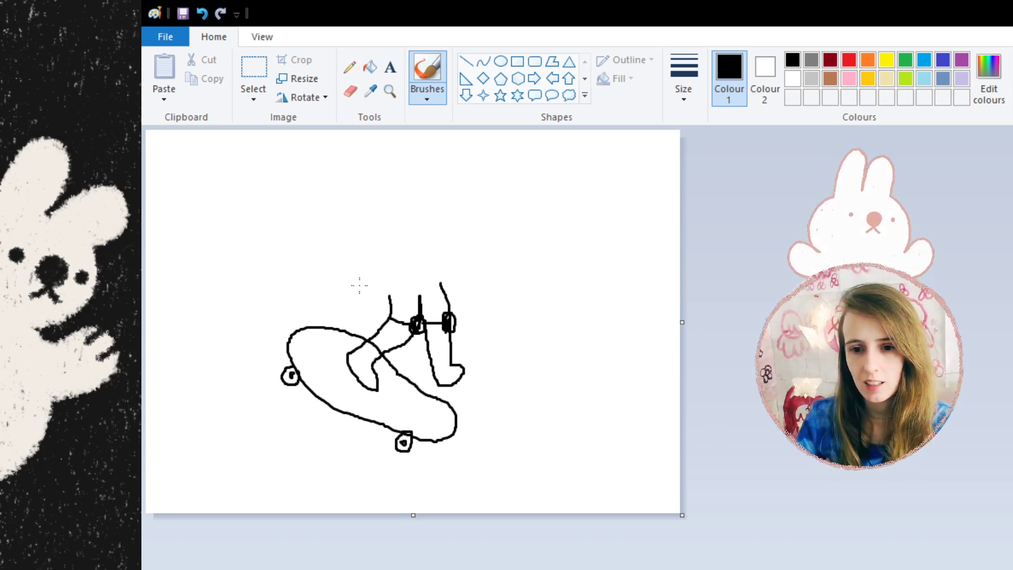
Draw the skater's back, redoing its first stroke, and add a bent rear arm with fingers and a round head
{"action": "mouse_move", "coordinate": [390, 290]}
{"action": "left_mouse_down"}
{"action": "mouse_move", "coordinate": [395, 261]}
{"action": "mouse_move", "coordinate": [416, 246]}
{"action": "left_mouse_up"}
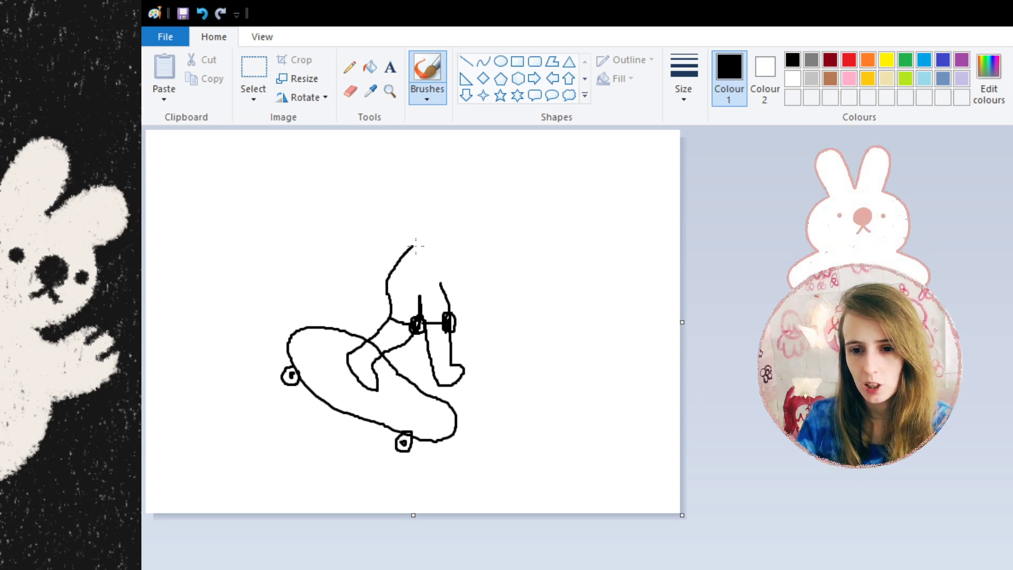
{"action": "left_click", "coordinate": [202, 13]}
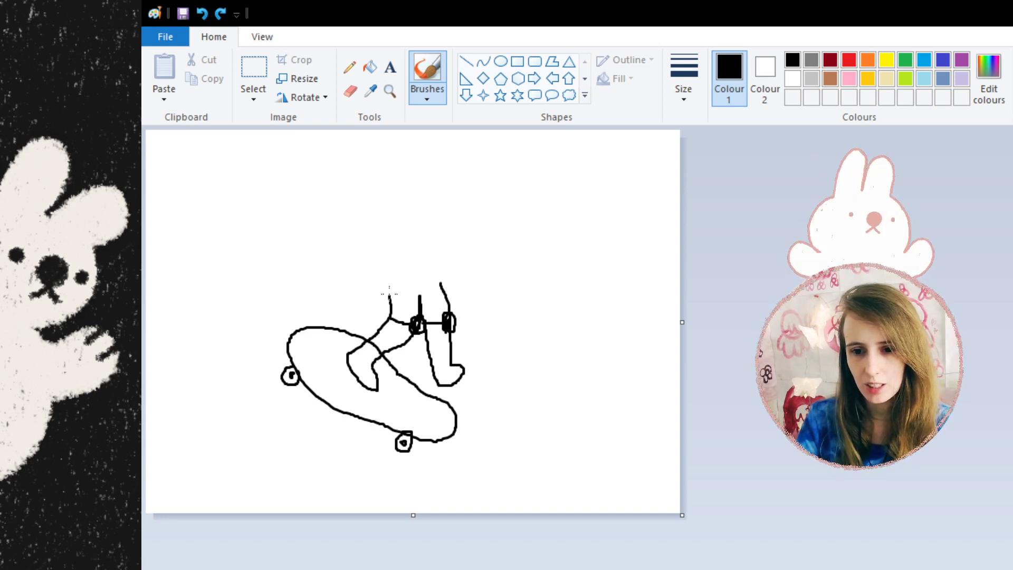
{"action": "left_click_drag", "start_coordinate": [389, 292], "coordinate": [415, 247]}
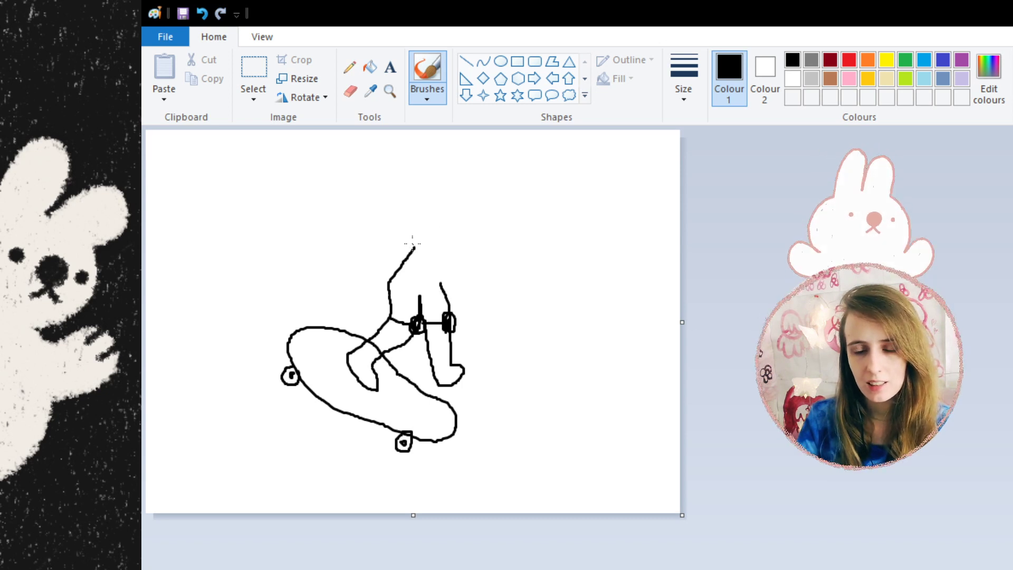
{"action": "mouse_move", "coordinate": [413, 245]}
{"action": "left_mouse_down"}
{"action": "mouse_move", "coordinate": [380, 258]}
{"action": "mouse_move", "coordinate": [379, 281]}
{"action": "mouse_move", "coordinate": [358, 285]}
{"action": "mouse_move", "coordinate": [359, 254]}
{"action": "mouse_move", "coordinate": [415, 227]}
{"action": "left_mouse_up"}
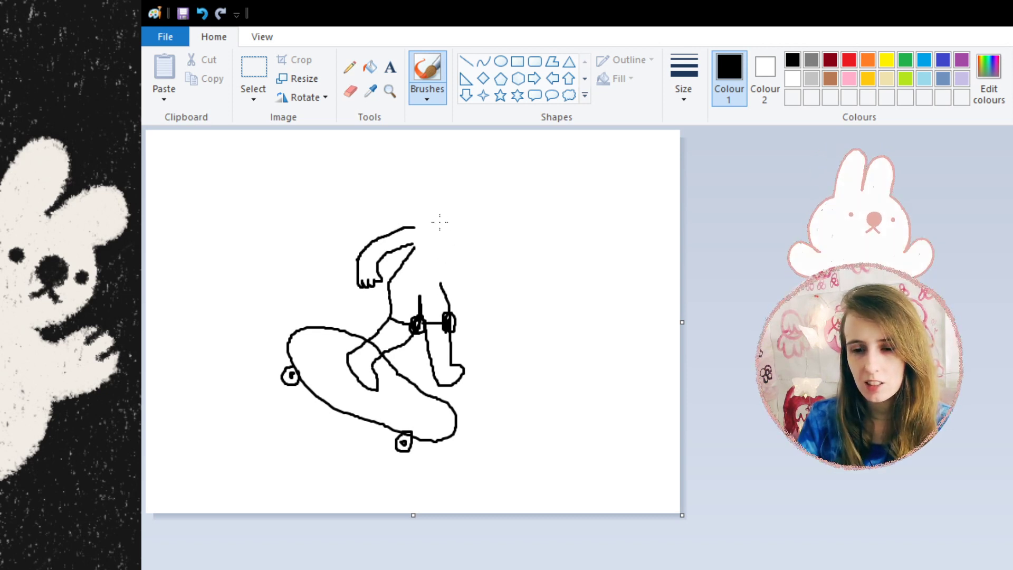
{"action": "mouse_move", "coordinate": [416, 226]}
{"action": "left_mouse_down"}
{"action": "mouse_move", "coordinate": [416, 205]}
{"action": "mouse_move", "coordinate": [445, 191]}
{"action": "mouse_move", "coordinate": [471, 215]}
{"action": "mouse_move", "coordinate": [454, 241]}
{"action": "left_mouse_up"}
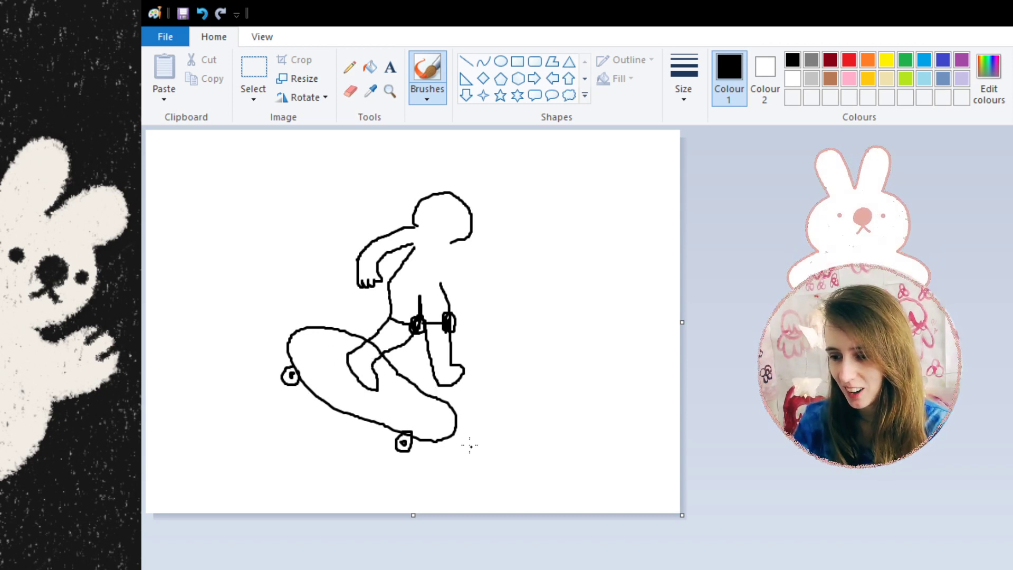
Add jagged detail and a small block at the skateboard's front end, and draw the skater's outstretched front arm and fist
{"action": "mouse_move", "coordinate": [453, 404]}
{"action": "left_mouse_down"}
{"action": "mouse_move", "coordinate": [435, 422]}
{"action": "mouse_move", "coordinate": [448, 424]}
{"action": "mouse_move", "coordinate": [428, 429]}
{"action": "mouse_move", "coordinate": [436, 437]}
{"action": "mouse_move", "coordinate": [467, 422]}
{"action": "mouse_move", "coordinate": [455, 428]}
{"action": "left_mouse_up"}
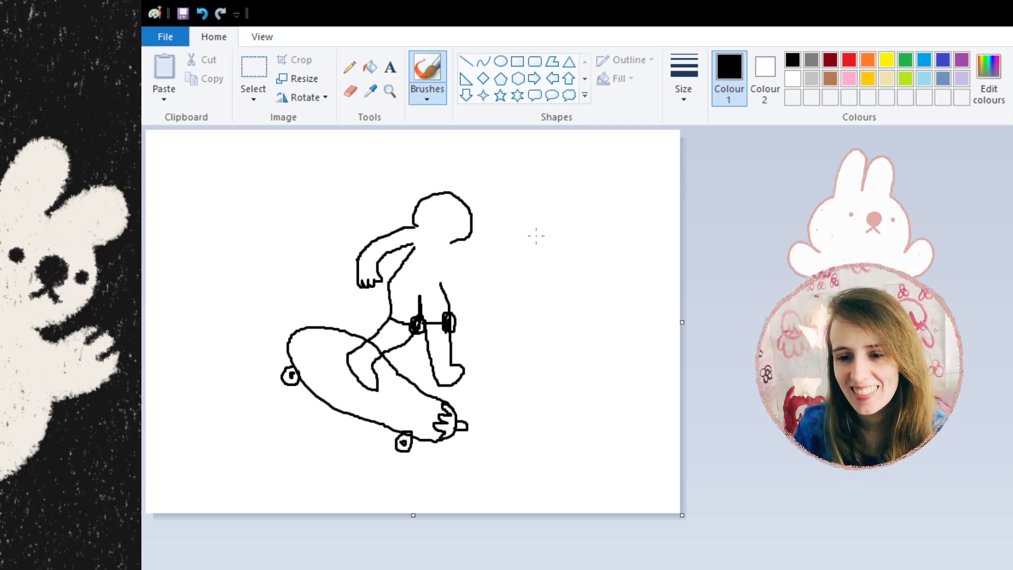
{"action": "mouse_move", "coordinate": [449, 242]}
{"action": "left_mouse_down"}
{"action": "mouse_move", "coordinate": [506, 226]}
{"action": "mouse_move", "coordinate": [506, 239]}
{"action": "mouse_move", "coordinate": [518, 237]}
{"action": "mouse_move", "coordinate": [494, 257]}
{"action": "mouse_move", "coordinate": [446, 258]}
{"action": "mouse_move", "coordinate": [440, 288]}
{"action": "left_mouse_up"}
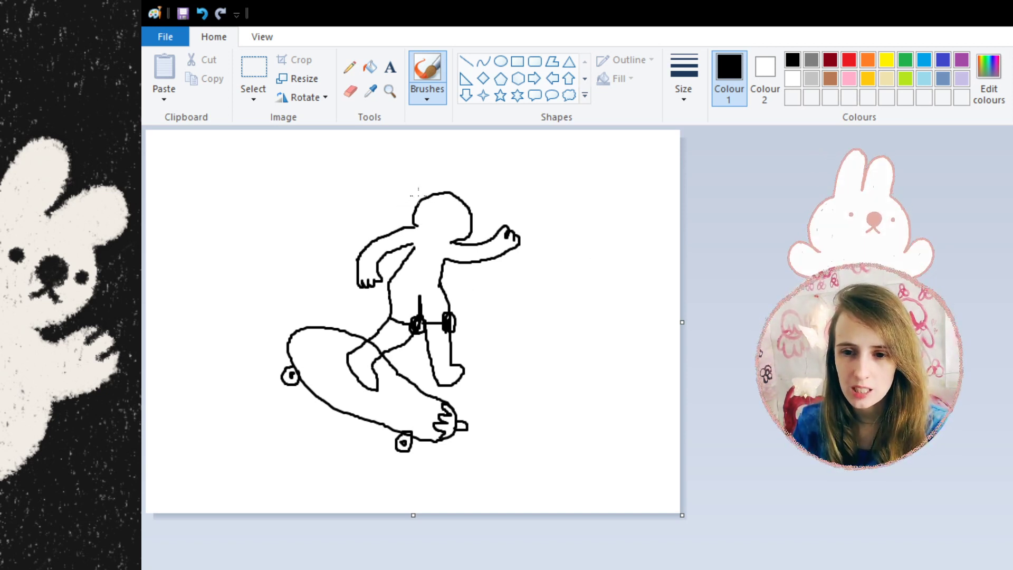
Draw a helmet on the skater's head with a chin strap and short vent lines on top
{"action": "mouse_move", "coordinate": [427, 186]}
{"action": "left_mouse_down"}
{"action": "mouse_move", "coordinate": [410, 203]}
{"action": "mouse_move", "coordinate": [420, 212]}
{"action": "mouse_move", "coordinate": [469, 203]}
{"action": "mouse_move", "coordinate": [456, 185]}
{"action": "mouse_move", "coordinate": [427, 182]}
{"action": "left_mouse_up"}
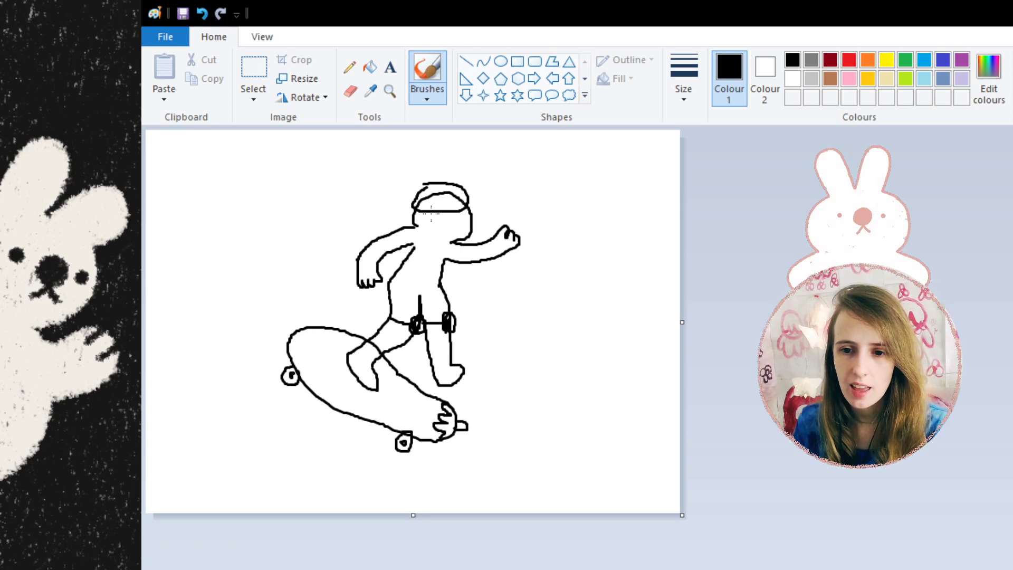
{"action": "left_click_drag", "start_coordinate": [446, 211], "coordinate": [459, 240]}
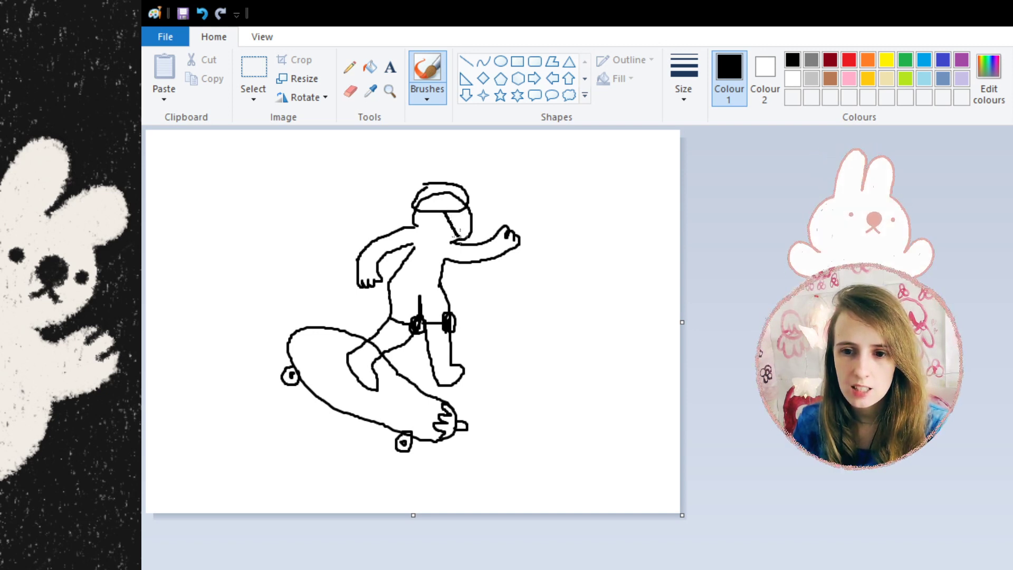
{"action": "mouse_move", "coordinate": [442, 182]}
{"action": "left_mouse_down"}
{"action": "mouse_move", "coordinate": [449, 196]}
{"action": "mouse_move", "coordinate": [448, 187]}
{"action": "mouse_move", "coordinate": [435, 196]}
{"action": "mouse_move", "coordinate": [432, 178]}
{"action": "mouse_move", "coordinate": [429, 193]}
{"action": "left_mouse_up"}
{"action": "left_click_drag", "start_coordinate": [432, 190], "coordinate": [432, 198]}
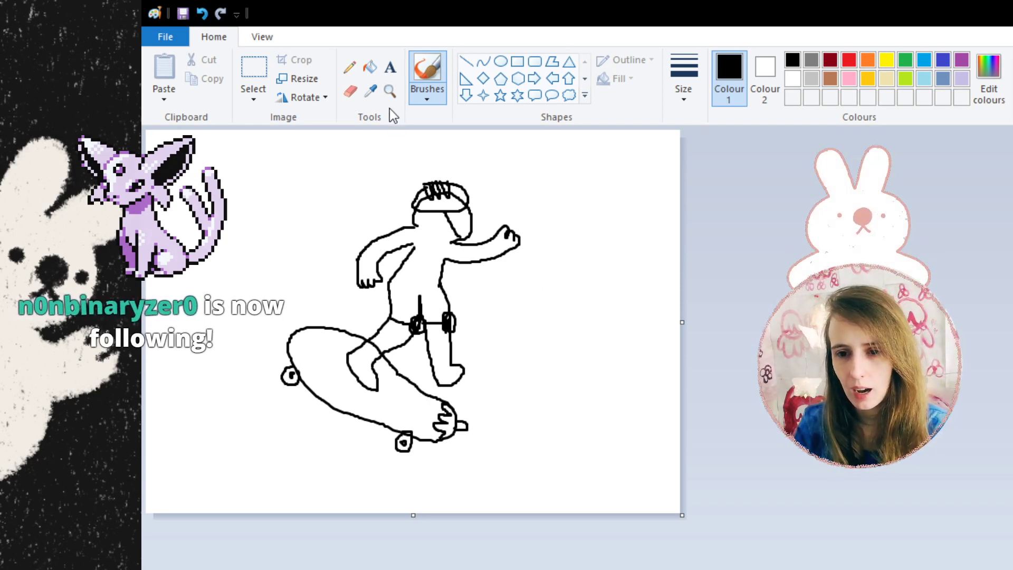
Erase the part of the skateboard's upper outline that crosses the skater's rear leg
{"action": "left_click", "coordinate": [389, 91]}
{"action": "left_click", "coordinate": [486, 299]}
{"action": "left_click", "coordinate": [626, 498]}
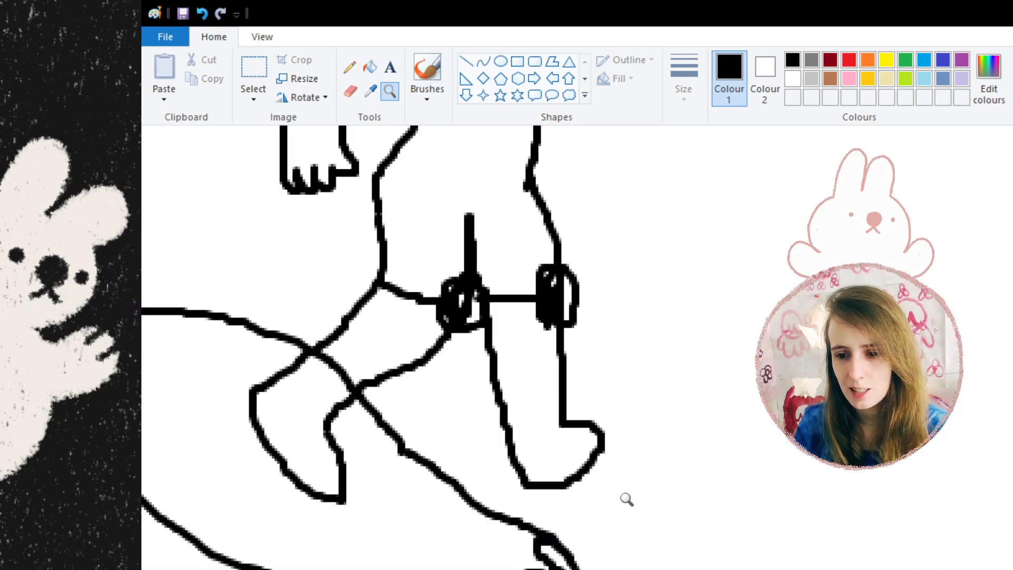
{"action": "left_click", "coordinate": [517, 443]}
{"action": "left_click", "coordinate": [426, 76]}
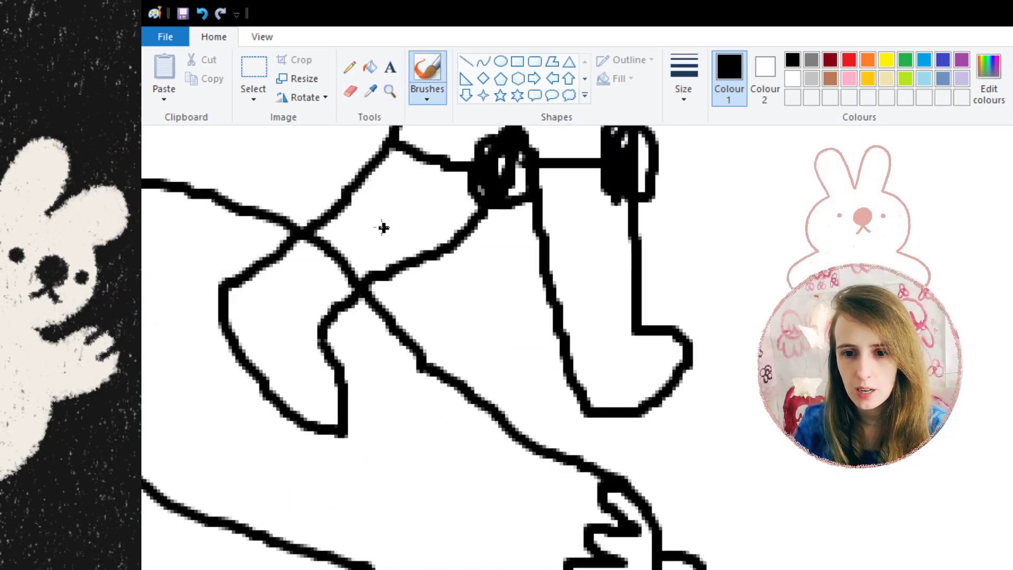
{"action": "mouse_move", "coordinate": [340, 258]}
{"action": "left_mouse_down"}
{"action": "mouse_move", "coordinate": [304, 267]}
{"action": "mouse_move", "coordinate": [316, 242]}
{"action": "left_mouse_up"}
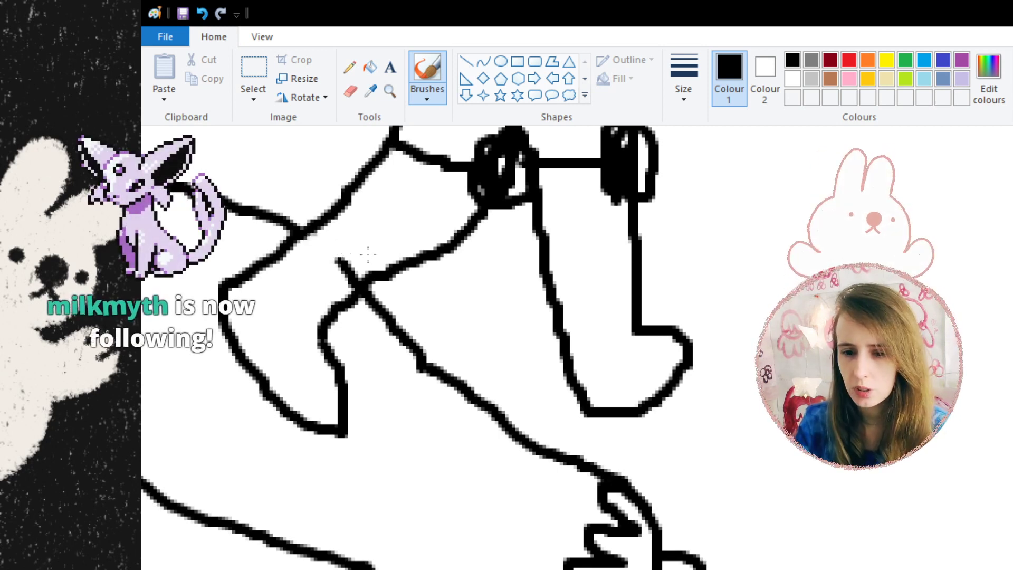
{"action": "mouse_move", "coordinate": [337, 253]}
{"action": "left_mouse_down"}
{"action": "mouse_move", "coordinate": [338, 276]}
{"action": "mouse_move", "coordinate": [357, 271]}
{"action": "left_mouse_up"}
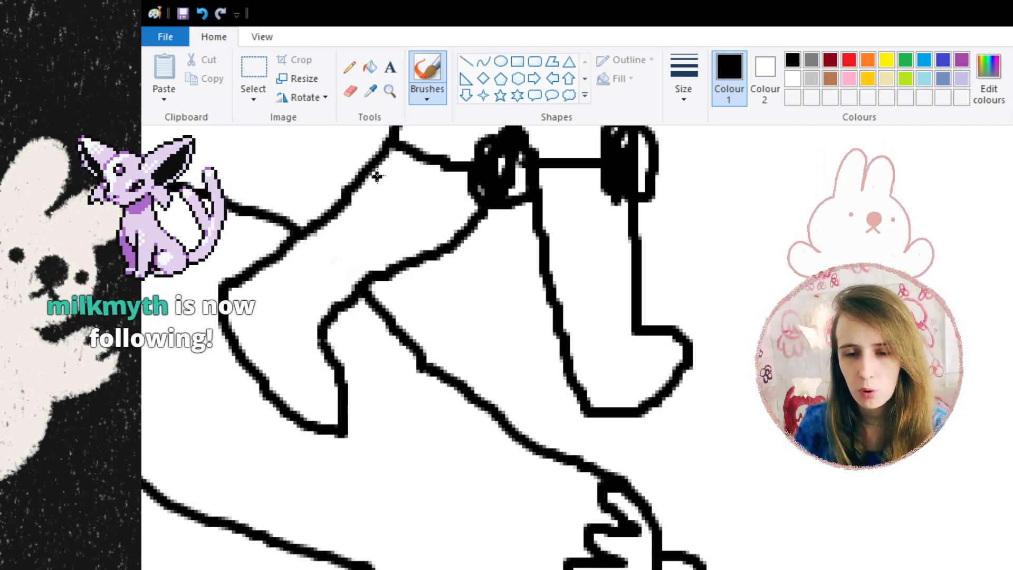
Draw a small pointed nose, a dot eye and a short mouth line on the skater's face
{"action": "left_click", "coordinate": [390, 92]}
{"action": "right_click", "coordinate": [421, 220]}
{"action": "right_click", "coordinate": [424, 220]}
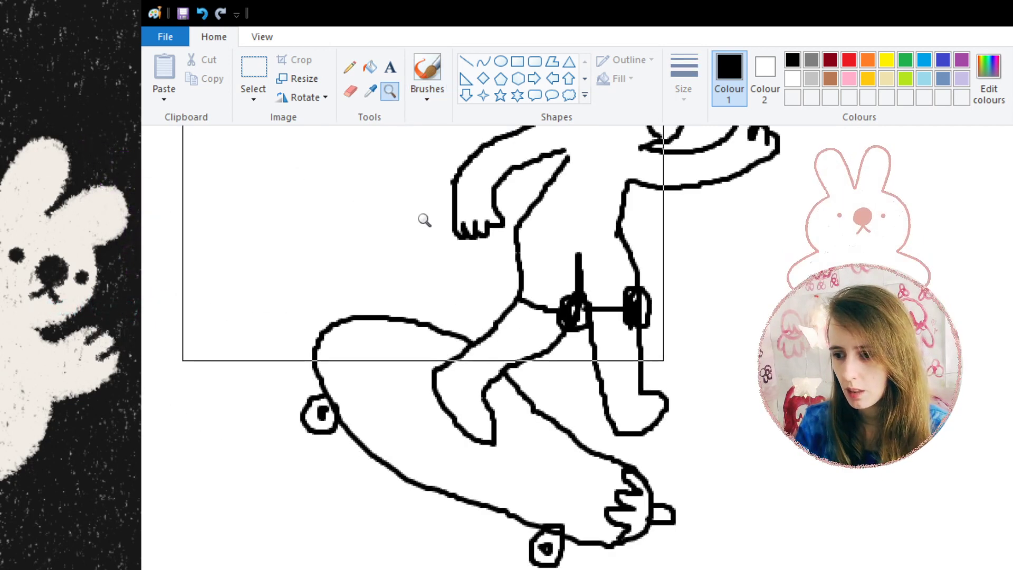
{"action": "right_click", "coordinate": [512, 293]}
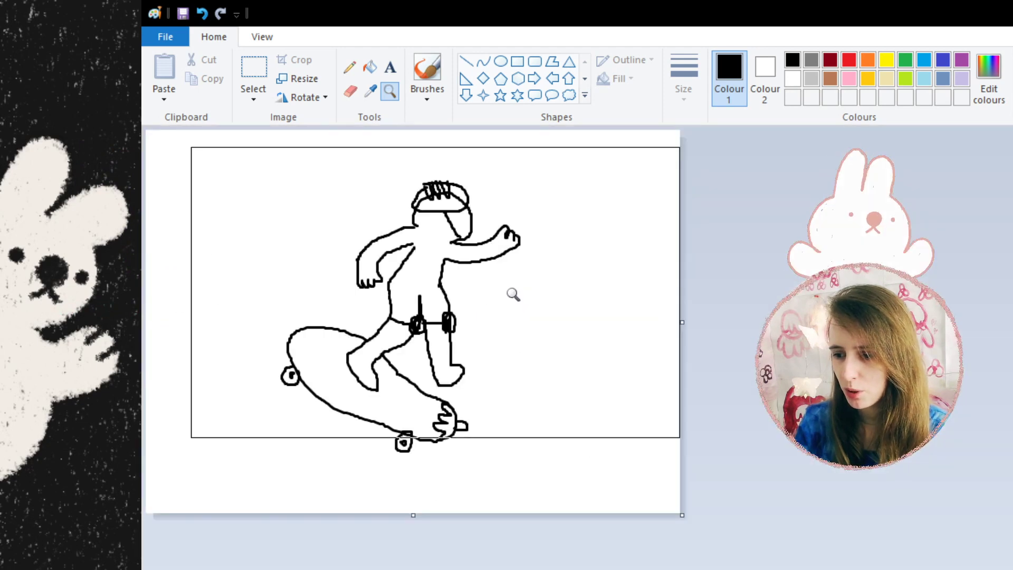
{"action": "left_click", "coordinate": [513, 291]}
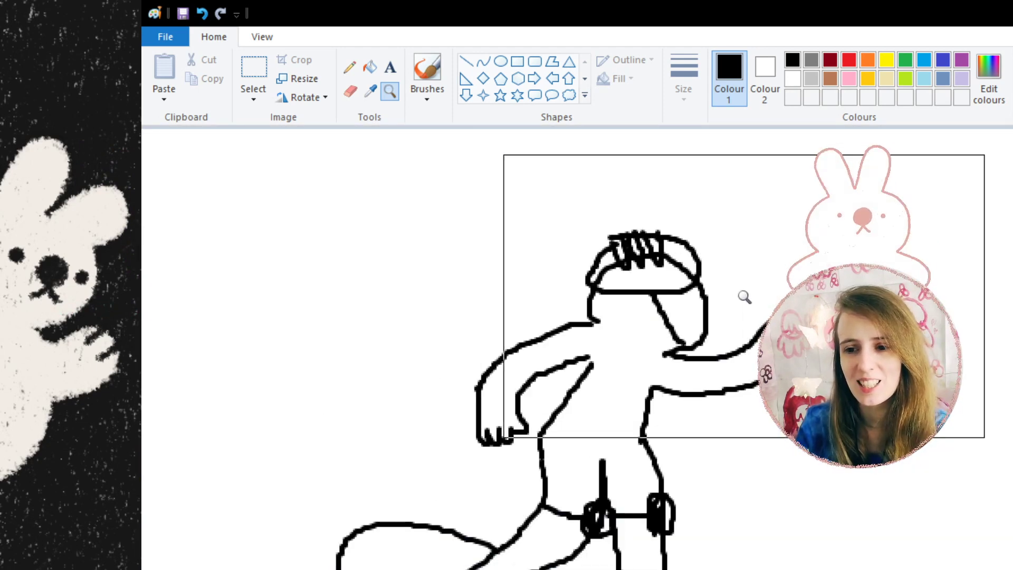
{"action": "scroll", "coordinate": [744, 297], "scroll_direction": "down", "scroll_amount": 4}
{"action": "scroll", "coordinate": [739, 290], "scroll_direction": "up", "scroll_amount": 3}
{"action": "left_click", "coordinate": [741, 288]}
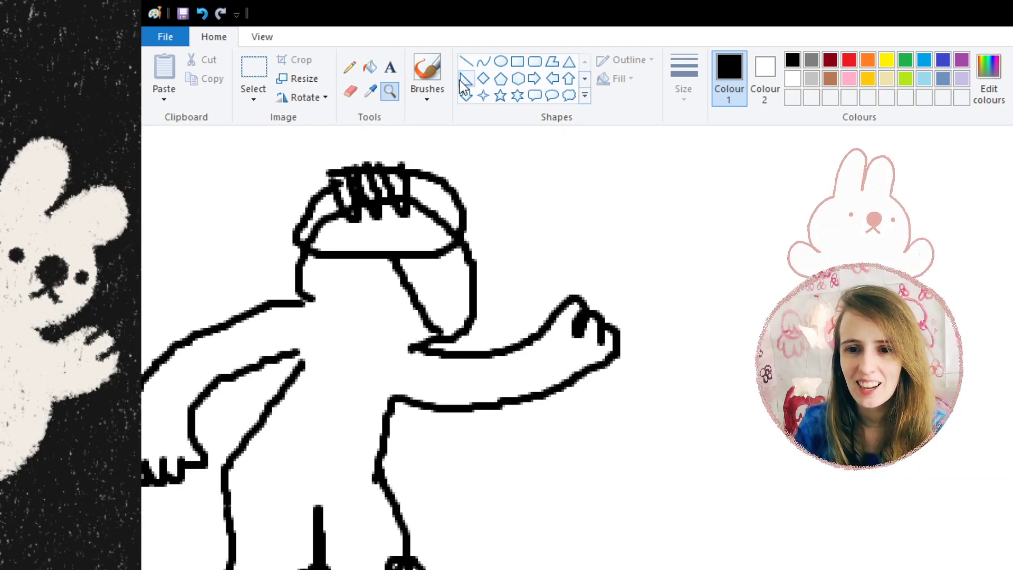
{"action": "left_click", "coordinate": [428, 72]}
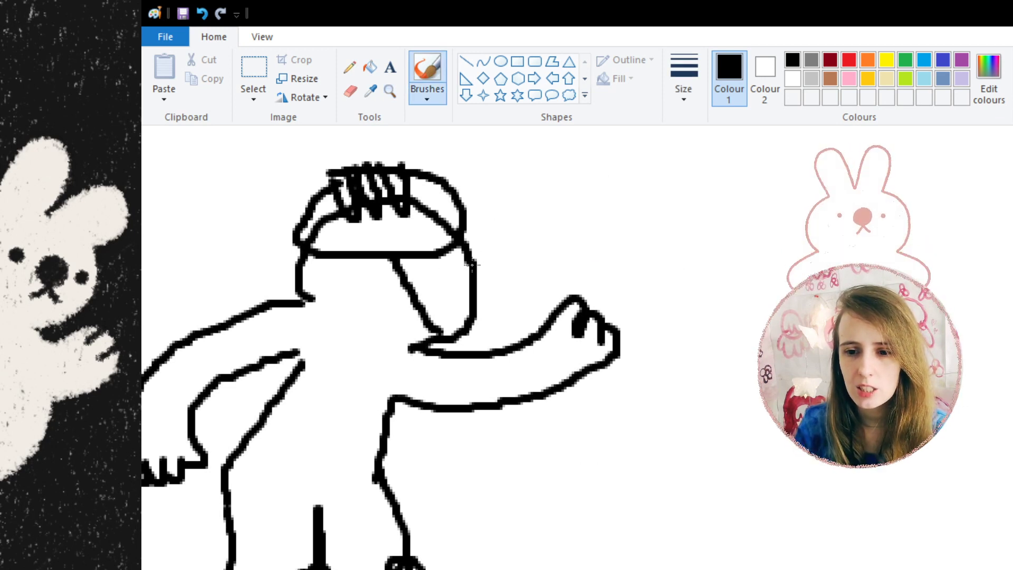
{"action": "mouse_move", "coordinate": [471, 265]}
{"action": "left_mouse_down"}
{"action": "mouse_move", "coordinate": [492, 276]}
{"action": "mouse_move", "coordinate": [471, 287]}
{"action": "left_mouse_up"}
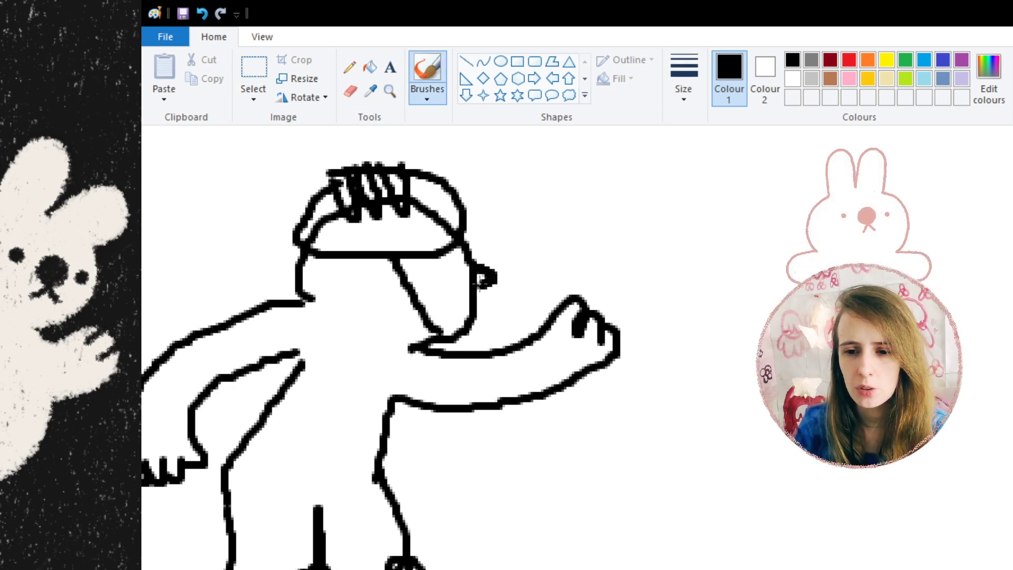
{"action": "left_click", "coordinate": [452, 267]}
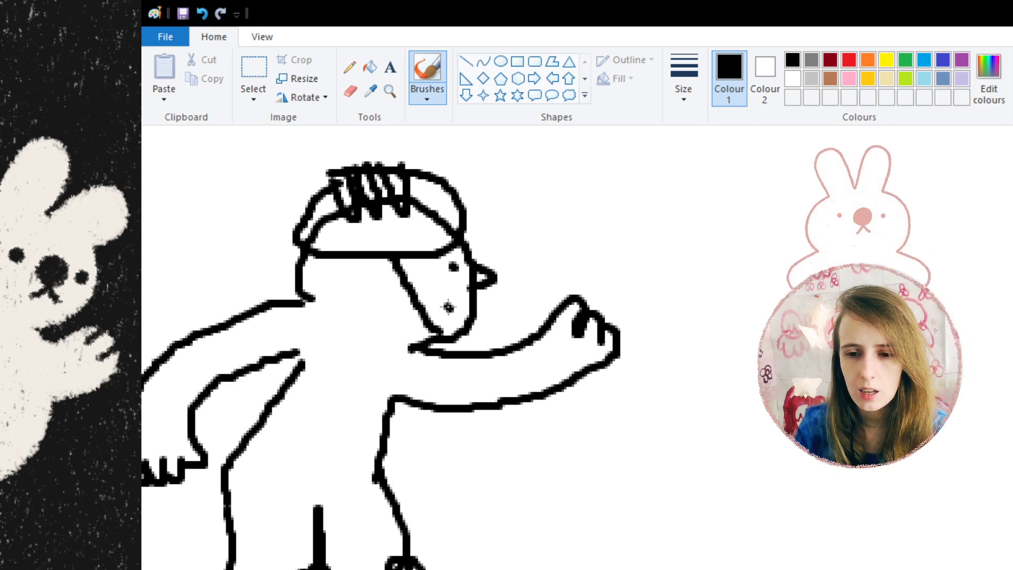
{"action": "left_click_drag", "start_coordinate": [448, 307], "coordinate": [470, 305]}
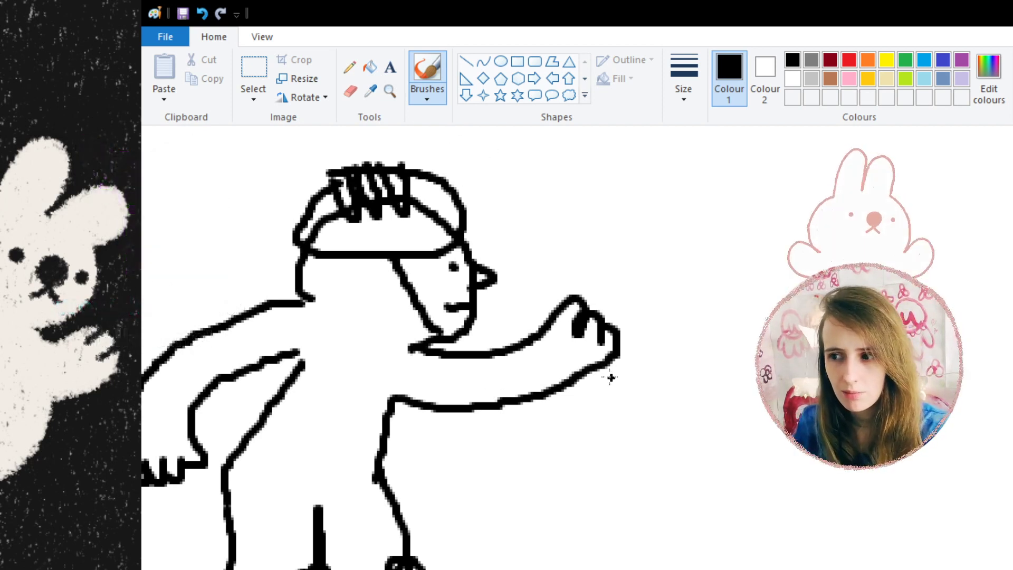
Look over the whole figure, from the helmet and arms down to the legs and skateboard
{"action": "scroll", "coordinate": [527, 364], "scroll_direction": "left", "scroll_amount": 5}
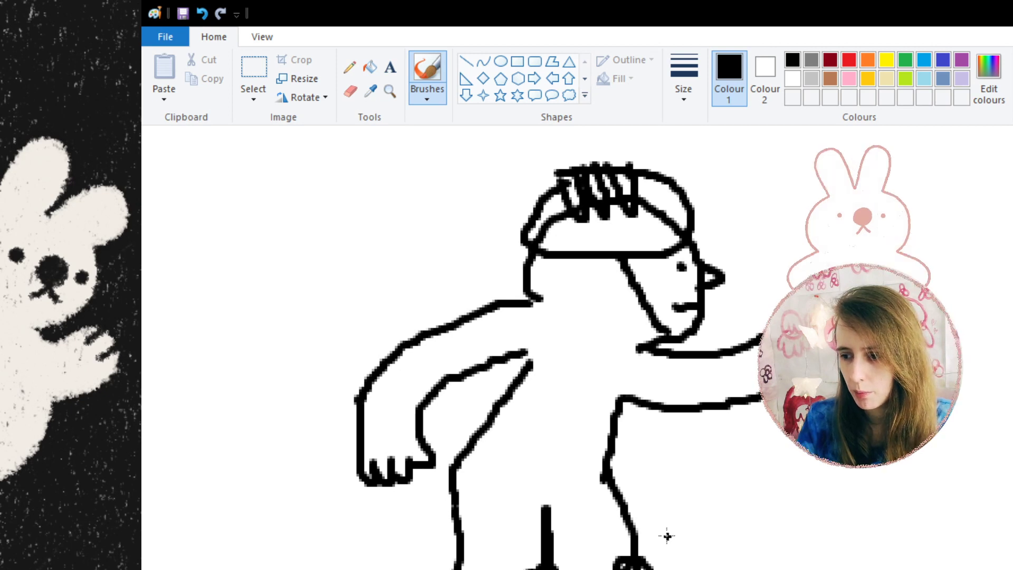
{"action": "scroll", "coordinate": [738, 495], "scroll_direction": "up", "scroll_amount": 3}
{"action": "scroll", "coordinate": [739, 495], "scroll_direction": "down", "scroll_amount": 10}
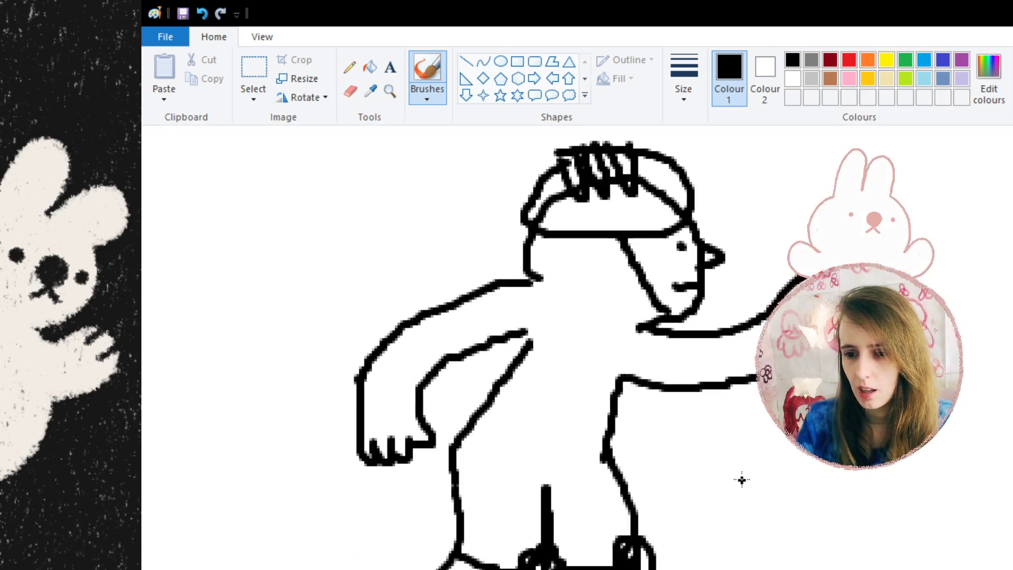
{"action": "scroll", "coordinate": [744, 479], "scroll_direction": "up", "scroll_amount": 8}
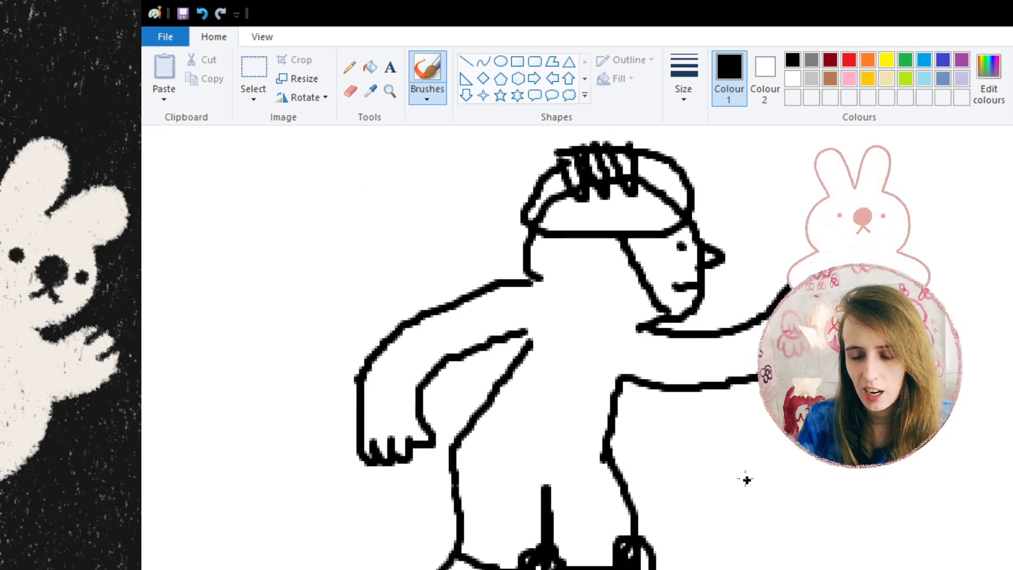
{"action": "scroll", "coordinate": [747, 479], "scroll_direction": "down", "scroll_amount": 8}
{"action": "scroll", "coordinate": [746, 479], "scroll_direction": "down", "scroll_amount": 3}
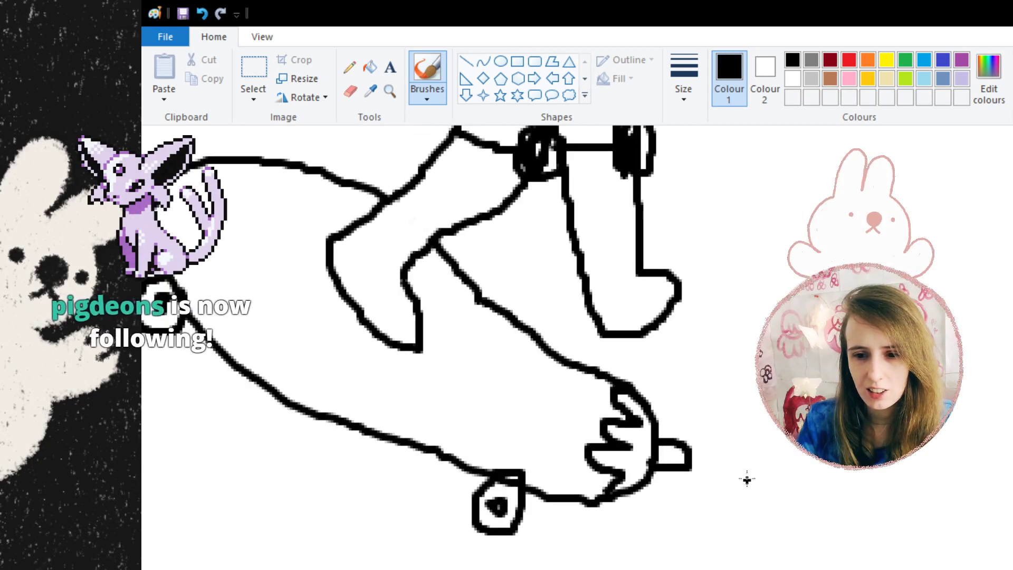
{"action": "scroll", "coordinate": [746, 479], "scroll_direction": "up", "scroll_amount": 5}
{"action": "scroll", "coordinate": [749, 478], "scroll_direction": "down", "scroll_amount": 5}
{"action": "scroll", "coordinate": [748, 477], "scroll_direction": "up", "scroll_amount": 3}
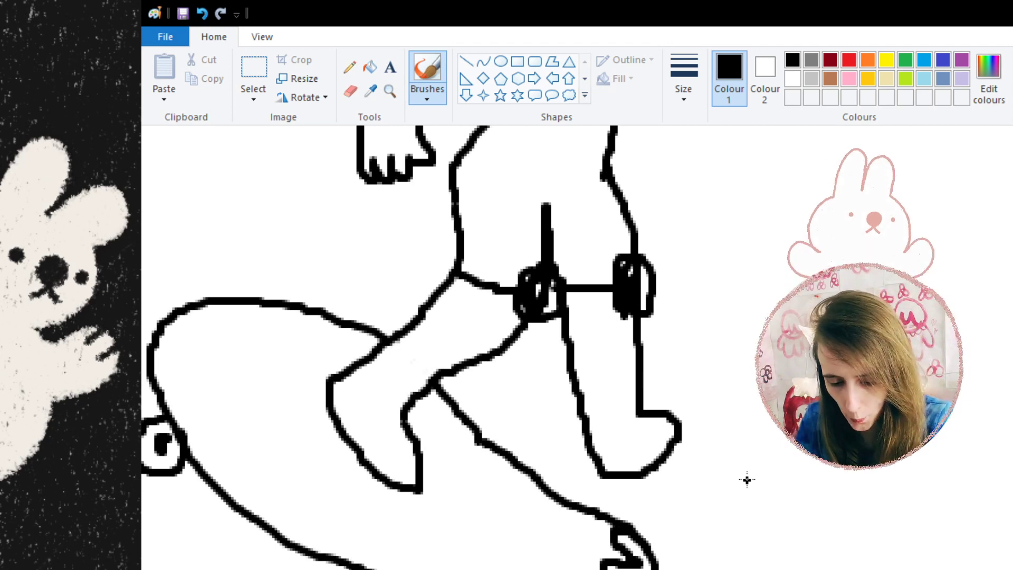
{"action": "scroll", "coordinate": [719, 450], "scroll_direction": "up", "scroll_amount": 5}
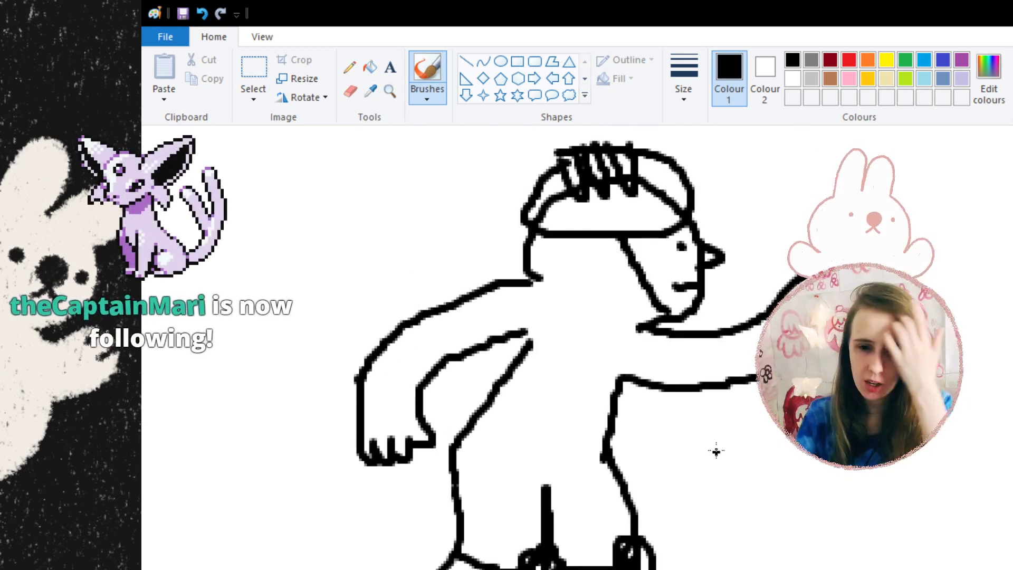
{"action": "scroll", "coordinate": [718, 338], "scroll_direction": "up", "scroll_amount": 3}
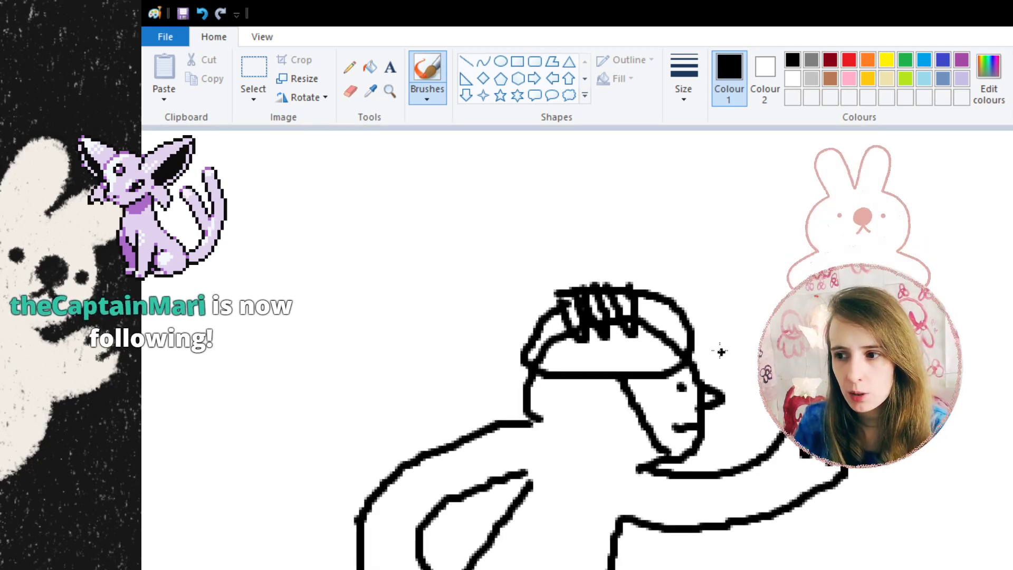
{"action": "scroll", "coordinate": [719, 344], "scroll_direction": "down", "scroll_amount": 3}
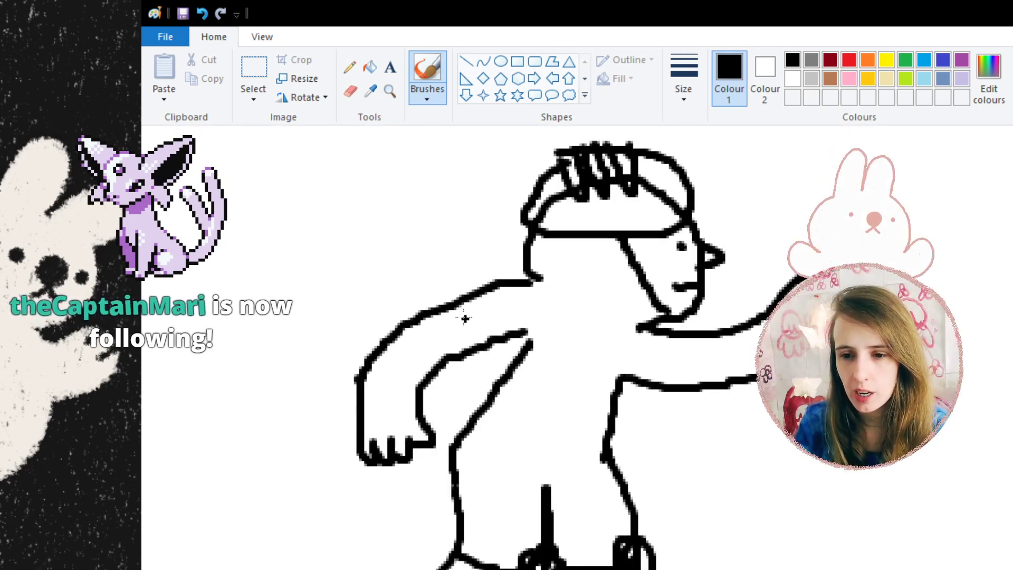
Draw a T-shirt with two short sleeves, a waist hem and a curved neckline, erasing the old body lines inside the sleeves
{"action": "mouse_move", "coordinate": [433, 307]}
{"action": "left_mouse_down"}
{"action": "mouse_move", "coordinate": [466, 371]}
{"action": "mouse_move", "coordinate": [514, 364]}
{"action": "left_mouse_up"}
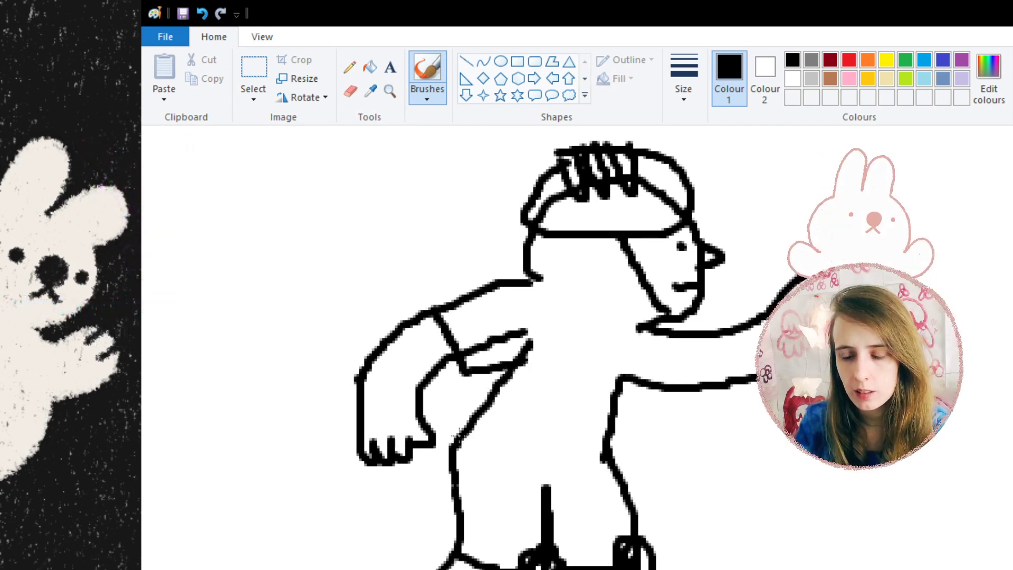
{"action": "left_click_drag", "start_coordinate": [463, 436], "coordinate": [607, 463]}
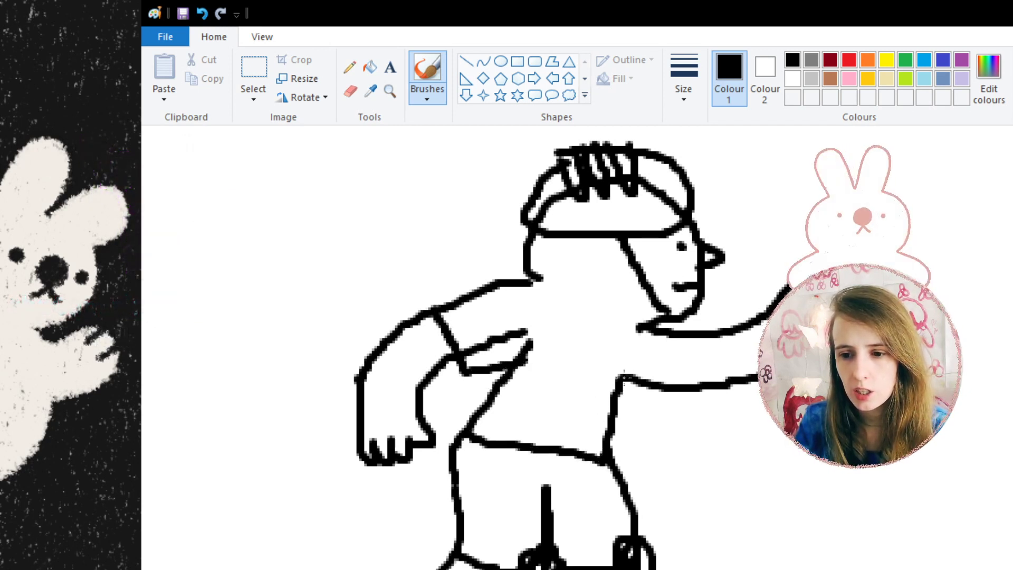
{"action": "mouse_move", "coordinate": [624, 377]}
{"action": "left_mouse_down"}
{"action": "mouse_move", "coordinate": [669, 406]}
{"action": "mouse_move", "coordinate": [673, 335]}
{"action": "mouse_move", "coordinate": [634, 329]}
{"action": "mouse_move", "coordinate": [613, 342]}
{"action": "mouse_move", "coordinate": [545, 302]}
{"action": "left_mouse_up"}
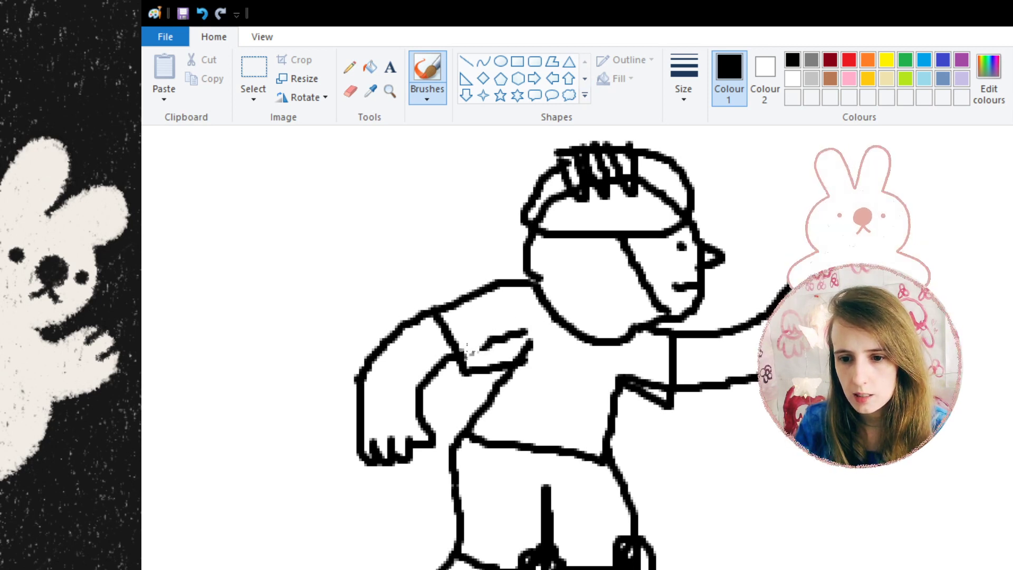
{"action": "mouse_move", "coordinate": [466, 348]}
{"action": "left_mouse_down"}
{"action": "mouse_move", "coordinate": [509, 338]}
{"action": "mouse_move", "coordinate": [489, 337]}
{"action": "left_mouse_up"}
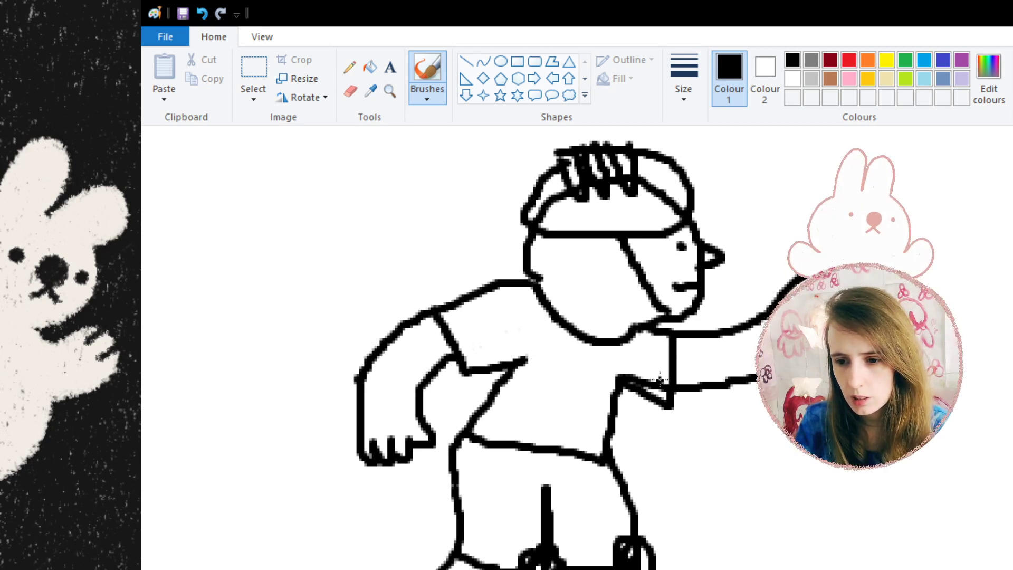
{"action": "left_click_drag", "start_coordinate": [660, 390], "coordinate": [636, 372]}
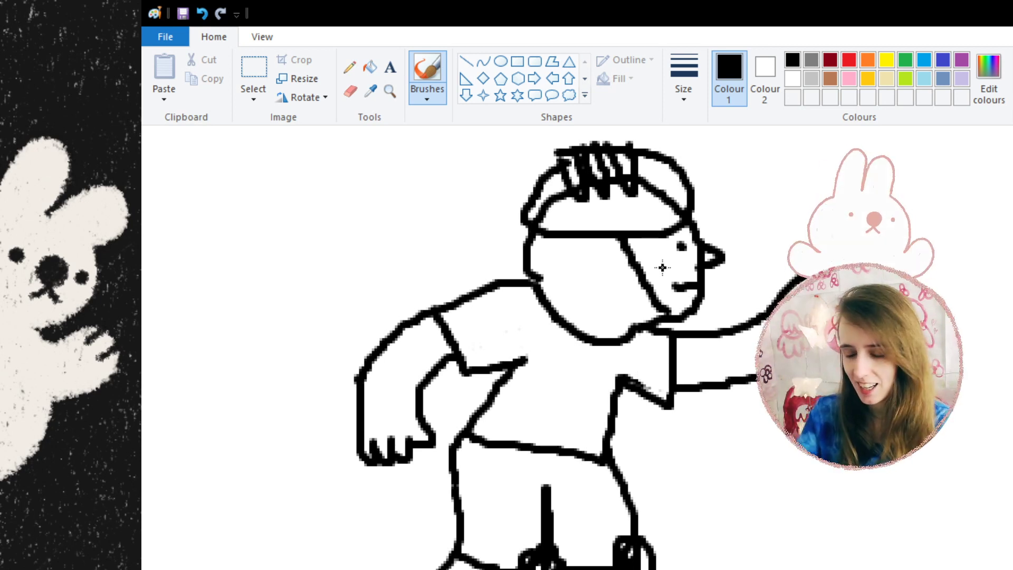
Draw a line across the skater's thighs just above the knee pads
{"action": "scroll", "coordinate": [665, 272], "scroll_direction": "down", "scroll_amount": 3}
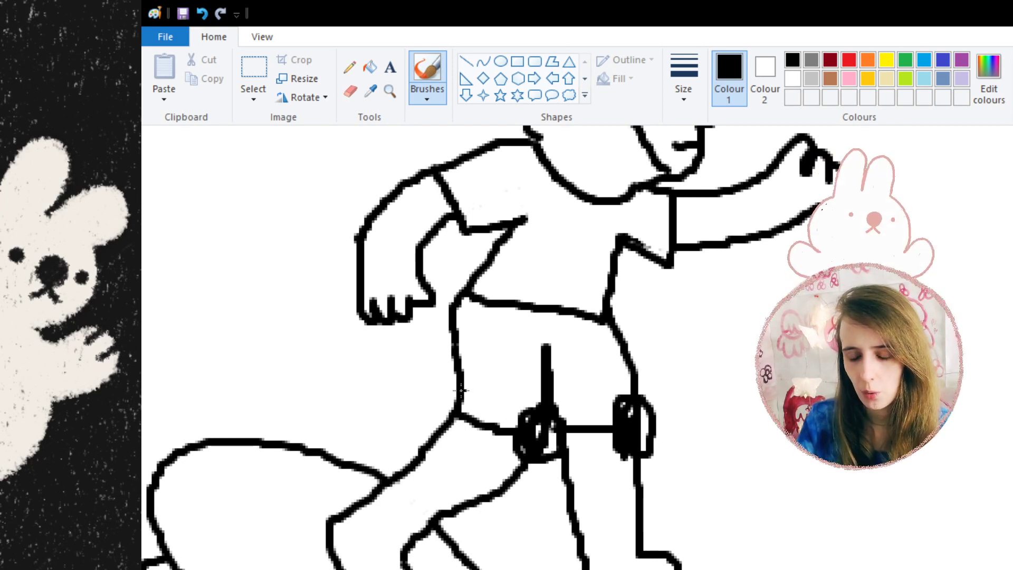
{"action": "left_click_drag", "start_coordinate": [461, 390], "coordinate": [627, 380]}
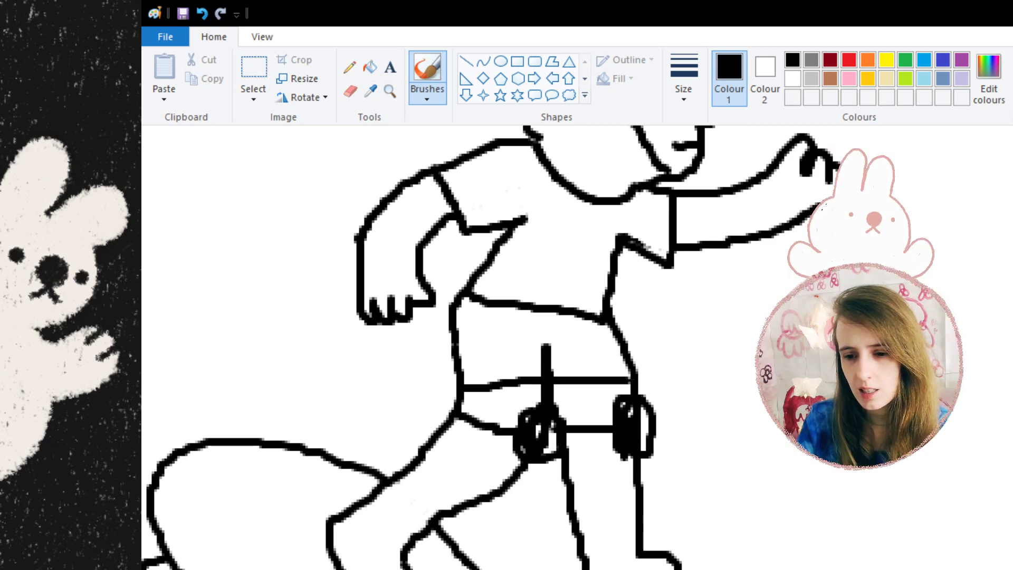
{"action": "scroll", "coordinate": [474, 348], "scroll_direction": "up", "scroll_amount": 5}
{"action": "scroll", "coordinate": [475, 348], "scroll_direction": "down", "scroll_amount": 10}
{"action": "scroll", "coordinate": [475, 349], "scroll_direction": "up", "scroll_amount": 8}
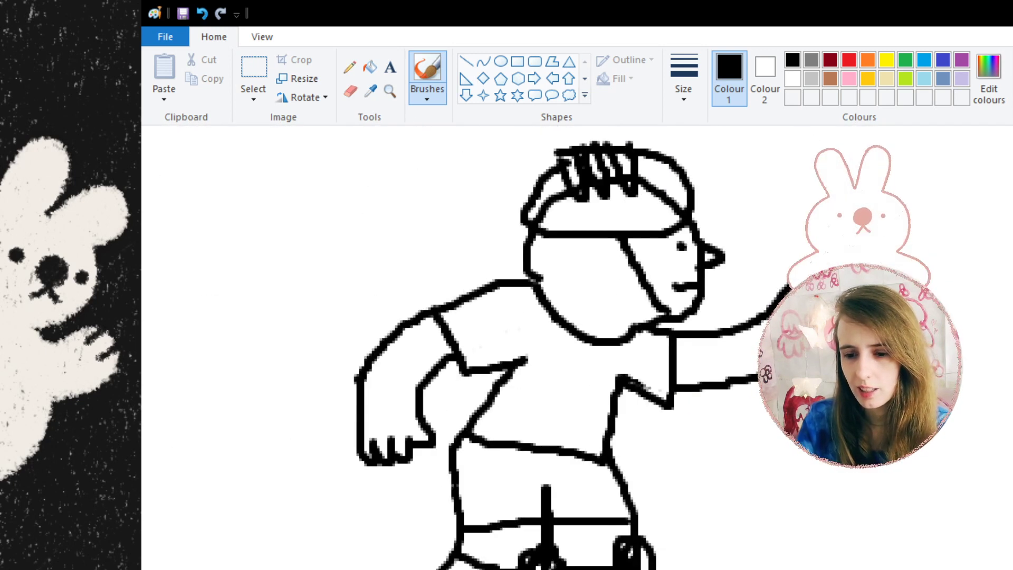
{"action": "scroll", "coordinate": [475, 348], "scroll_direction": "down", "scroll_amount": 3}
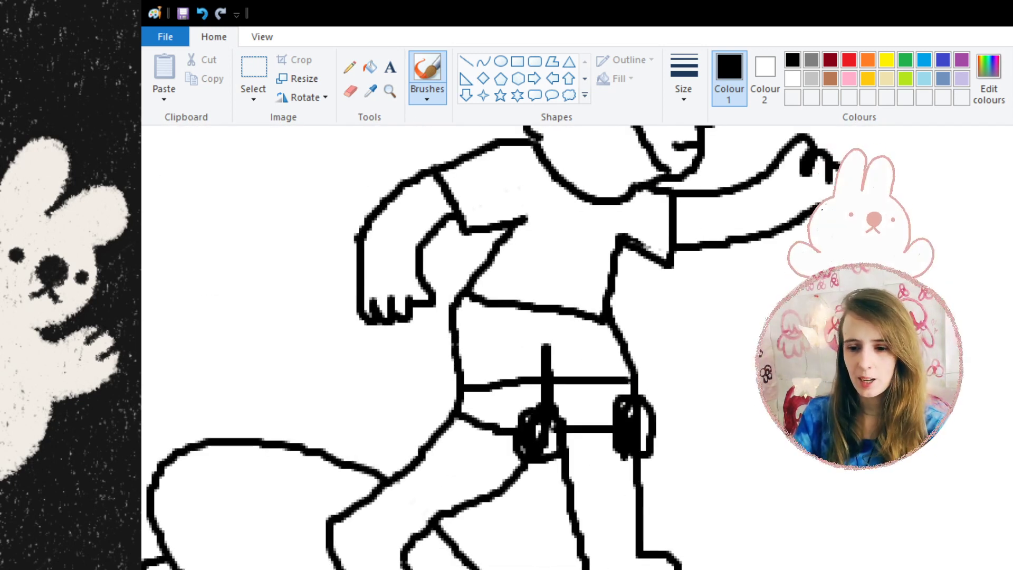
Draw a small curved patch on each foot and a line across the front shin, undoing a trial line across the rear leg
{"action": "left_click_drag", "start_coordinate": [657, 556], "coordinate": [657, 564]}
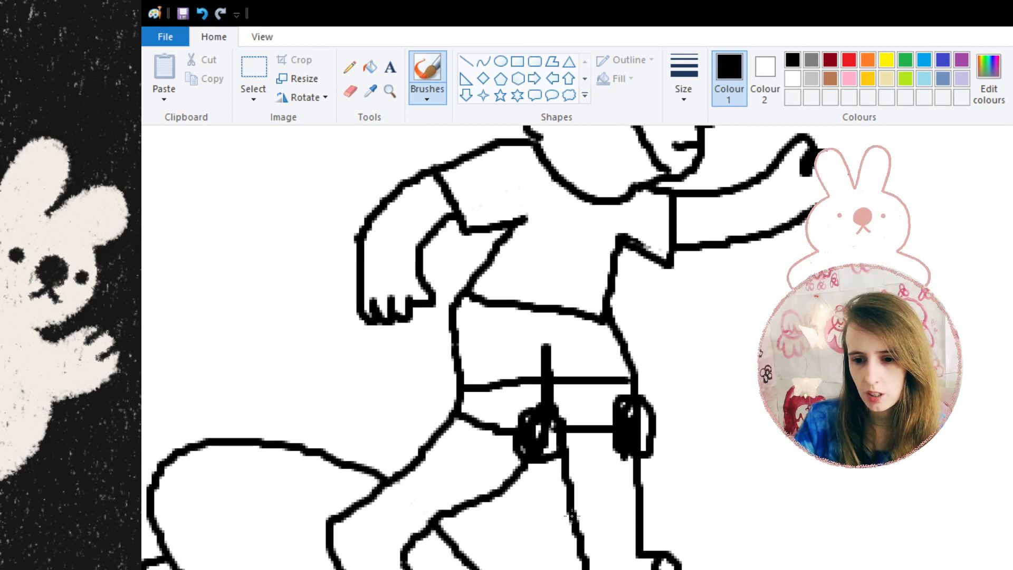
{"action": "left_click_drag", "start_coordinate": [573, 520], "coordinate": [632, 516]}
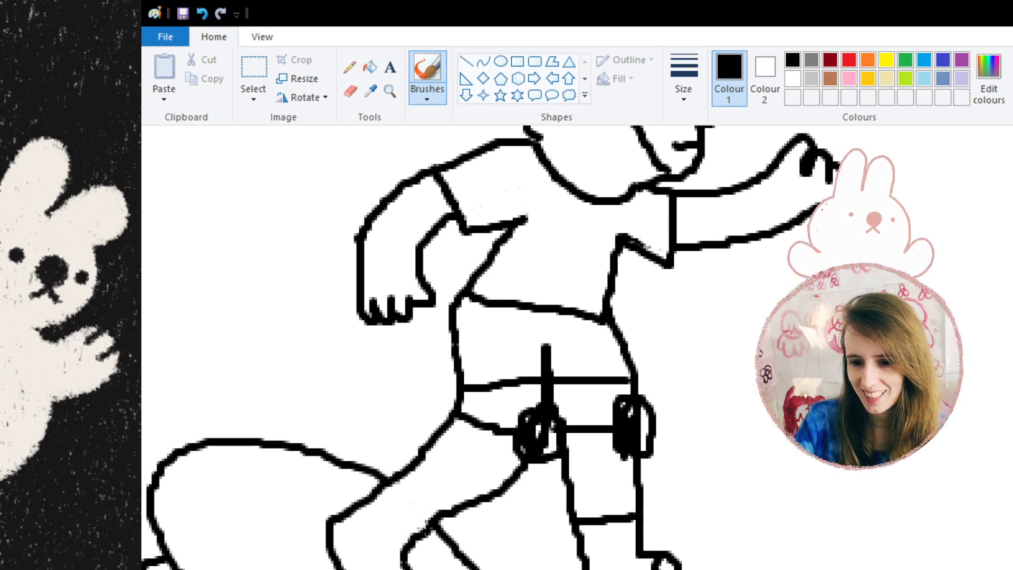
{"action": "left_click_drag", "start_coordinate": [352, 512], "coordinate": [346, 542]}
{"action": "left_click_drag", "start_coordinate": [383, 487], "coordinate": [412, 522]}
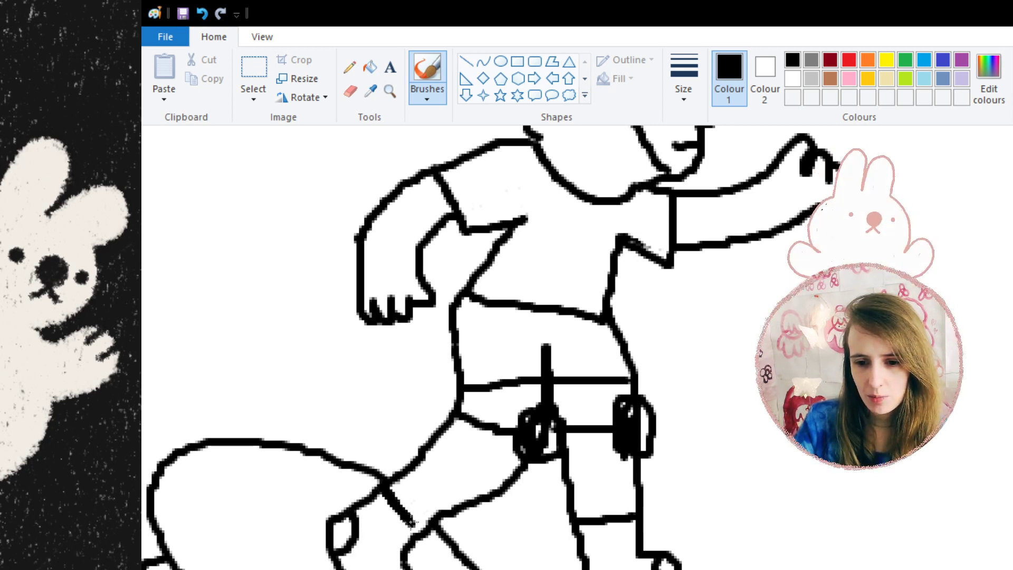
{"action": "key", "text": "ctrl+z"}
Draw a cuff line across the forearm of the skater's outstretched front arm
{"action": "scroll", "coordinate": [441, 378], "scroll_direction": "down", "scroll_amount": 5}
{"action": "scroll", "coordinate": [461, 387], "scroll_direction": "up", "scroll_amount": 10}
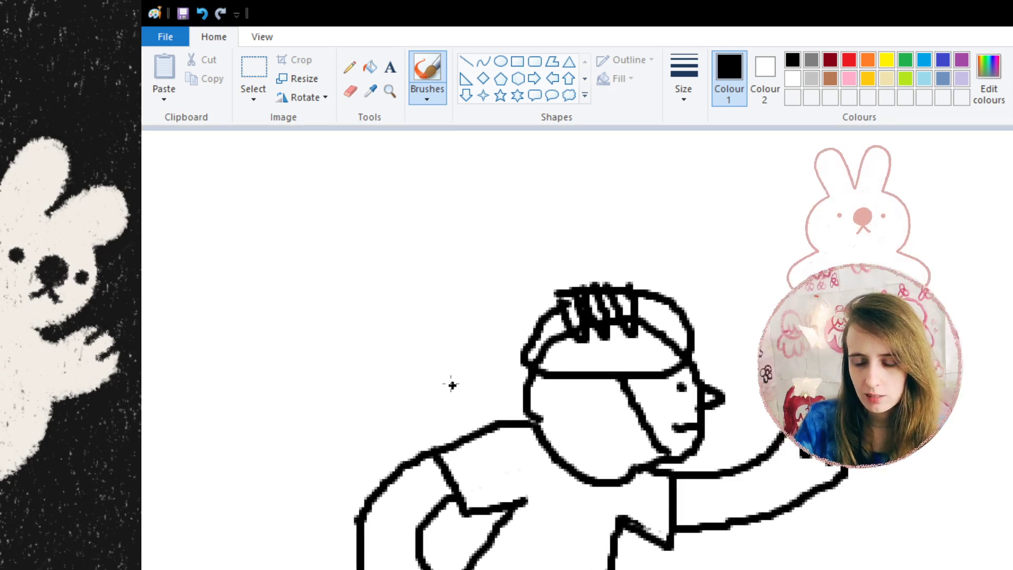
{"action": "scroll", "coordinate": [452, 385], "scroll_direction": "down", "scroll_amount": 5}
{"action": "scroll", "coordinate": [454, 371], "scroll_direction": "up", "scroll_amount": 5}
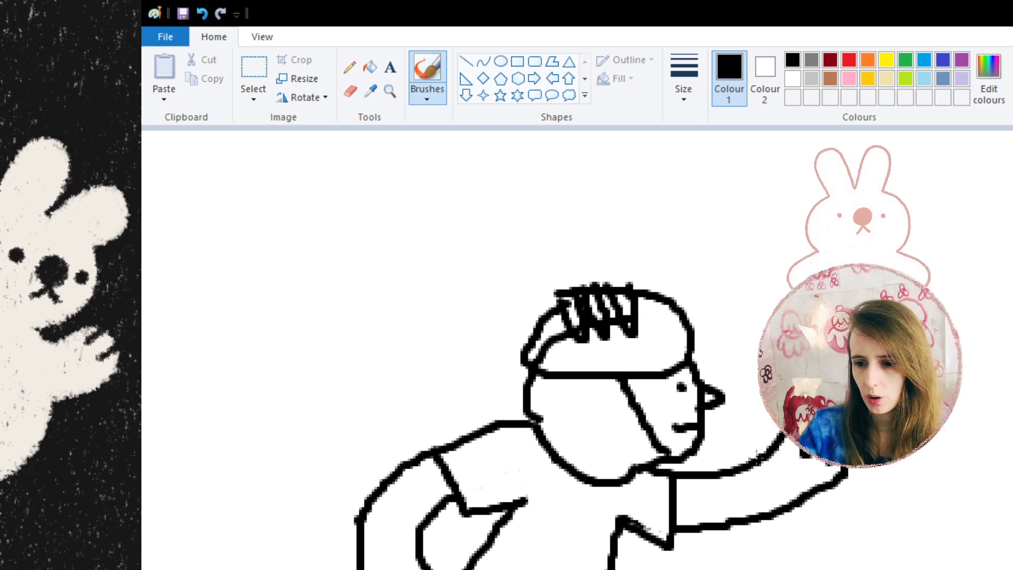
{"action": "left_click_drag", "start_coordinate": [759, 461], "coordinate": [781, 488]}
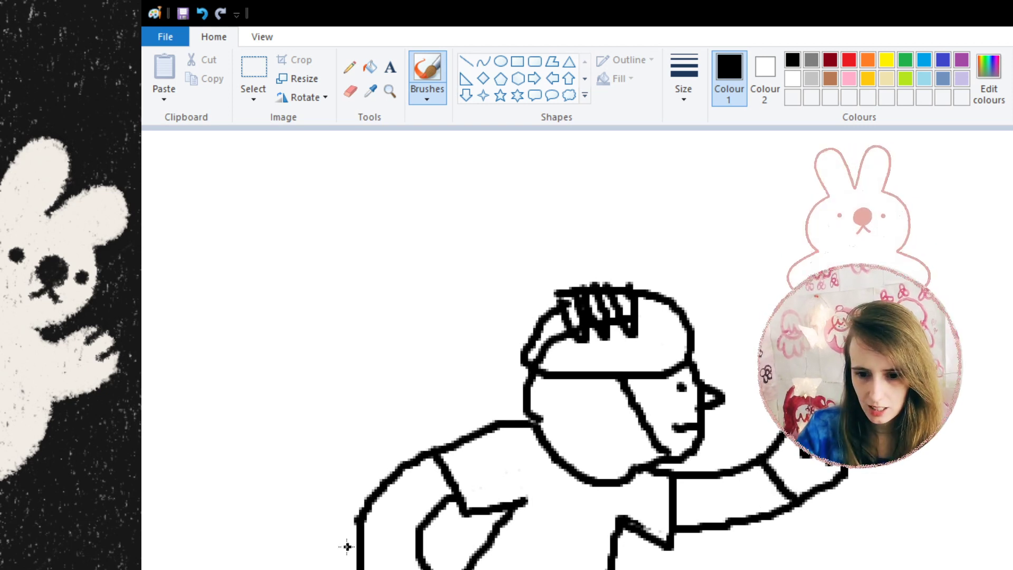
Draw a straight cuff line across the forearm of the skater's lowered rear arm
{"action": "left_click_drag", "start_coordinate": [364, 551], "coordinate": [411, 551]}
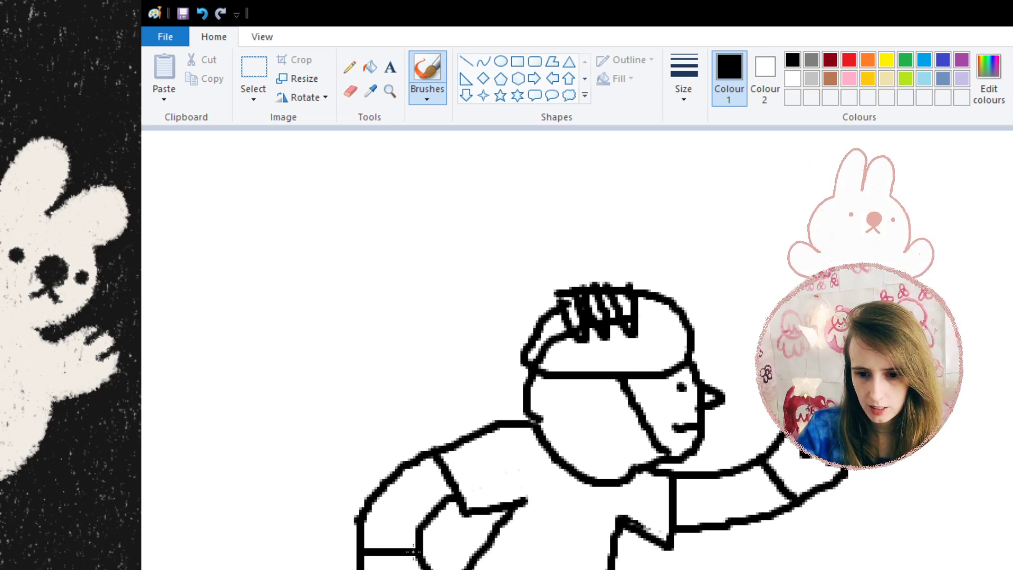
Examine the whole skateboarder drawing, from the helmet down to the legs and skateboard
{"action": "scroll", "coordinate": [390, 453], "scroll_direction": "down", "scroll_amount": 4}
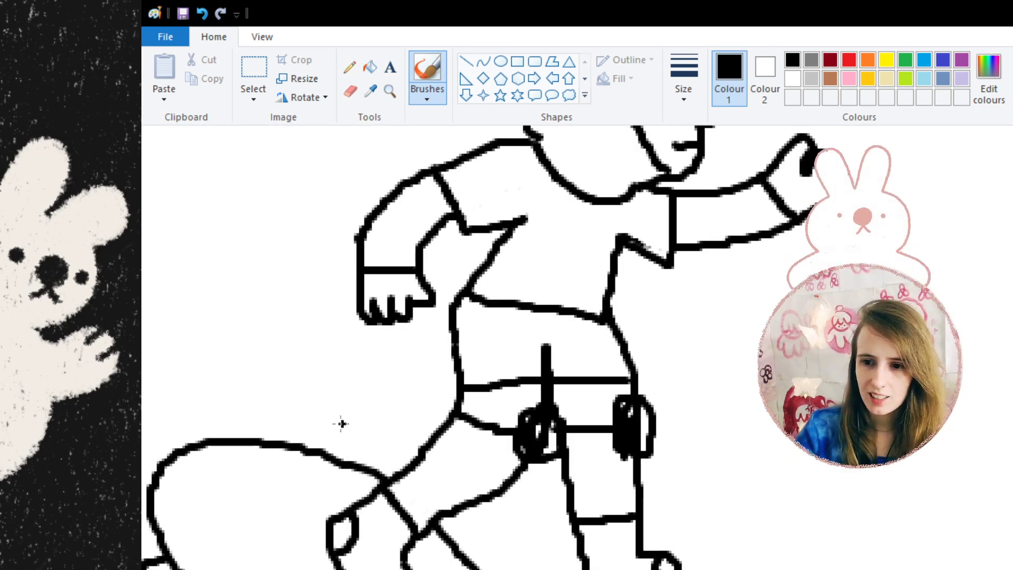
{"action": "scroll", "coordinate": [342, 423], "scroll_direction": "up", "scroll_amount": 2}
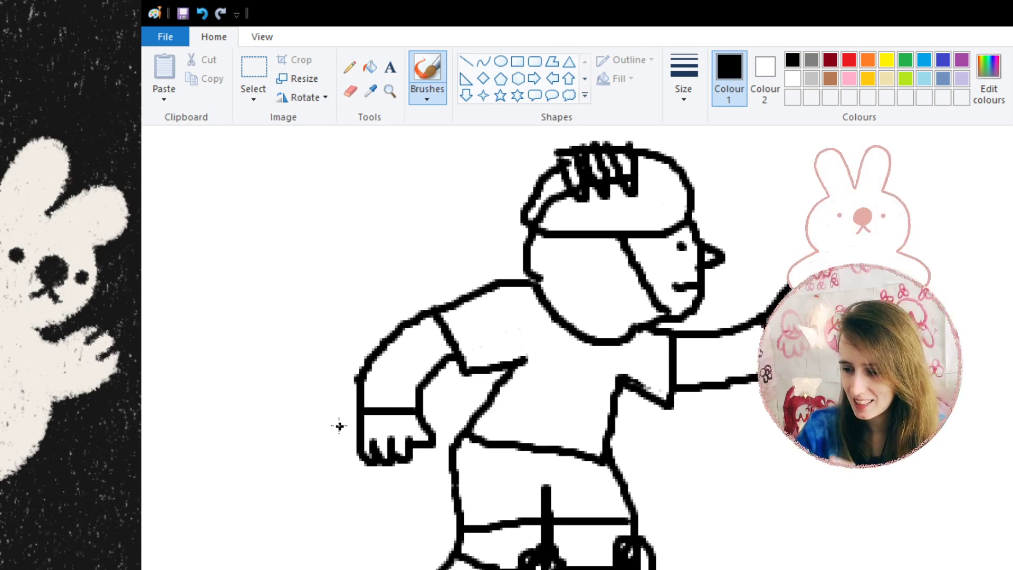
{"action": "scroll", "coordinate": [776, 445], "scroll_direction": "down", "scroll_amount": 6}
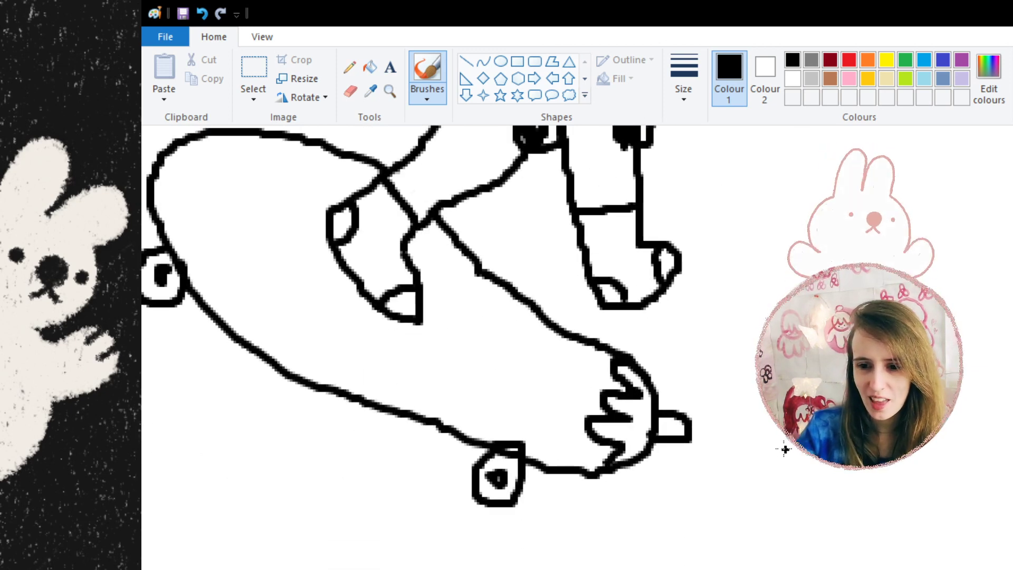
{"action": "scroll", "coordinate": [780, 443], "scroll_direction": "up", "scroll_amount": 4}
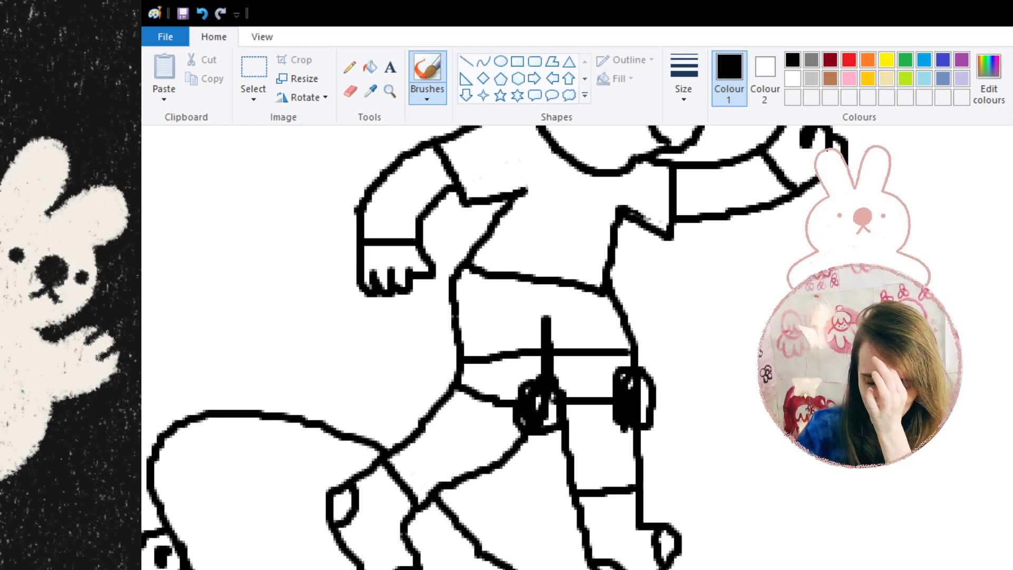
{"action": "scroll", "coordinate": [779, 436], "scroll_direction": "up", "scroll_amount": 4}
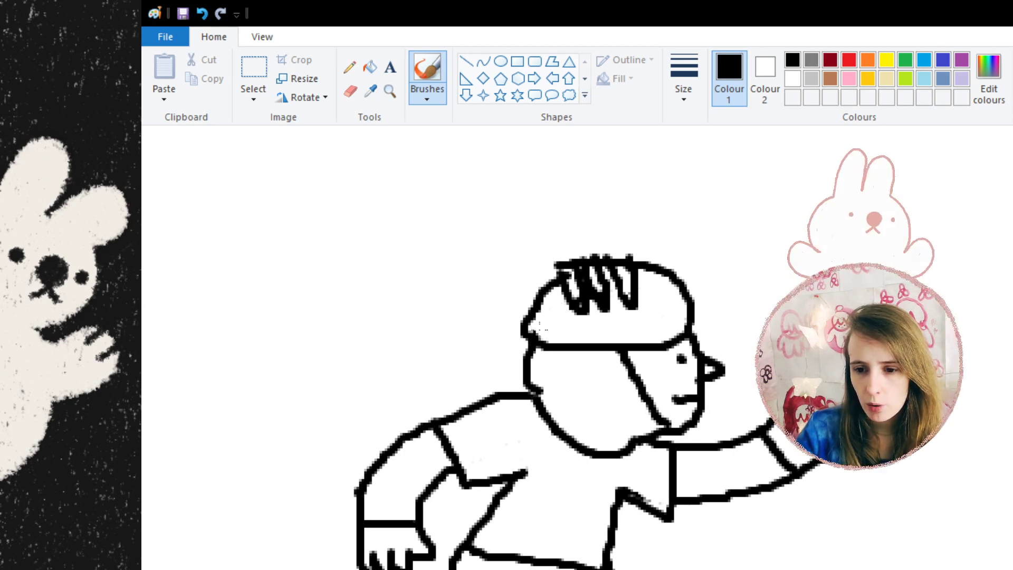
{"action": "left_click", "coordinate": [389, 91]}
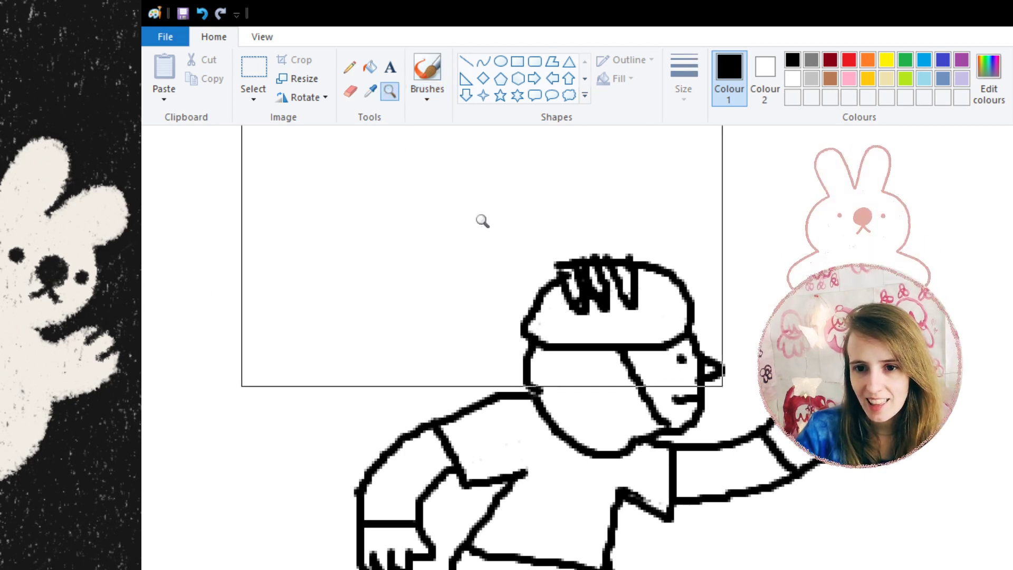
{"action": "right_click", "coordinate": [487, 242]}
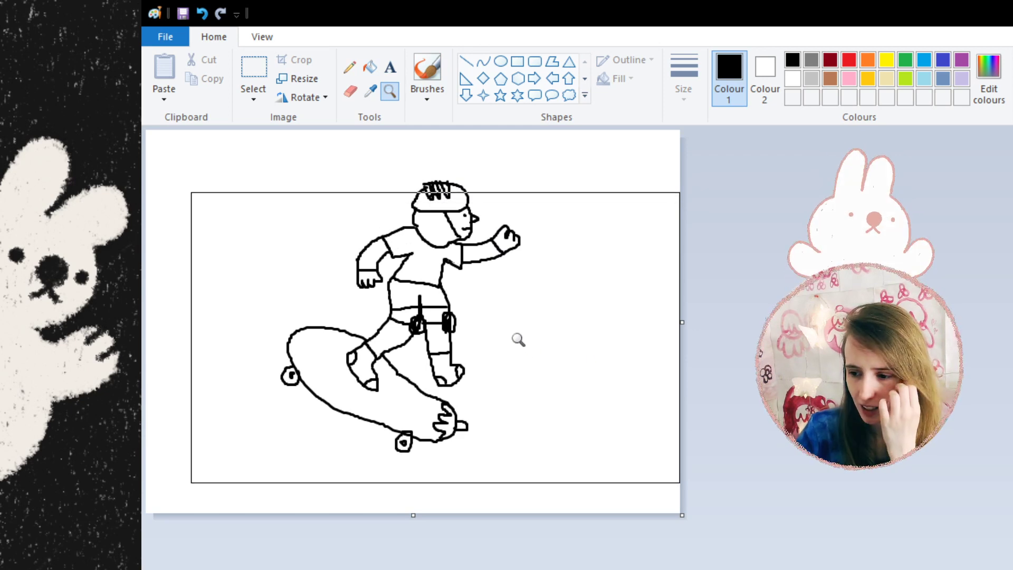
{"action": "scroll", "coordinate": [569, 333], "scroll_direction": "up", "scroll_amount": 3}
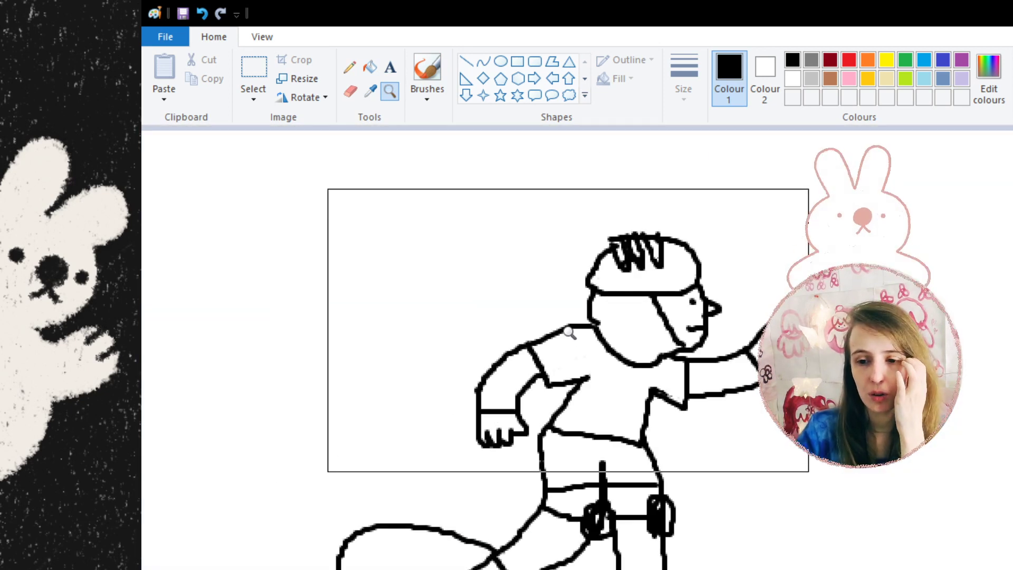
{"action": "right_click", "coordinate": [569, 332]}
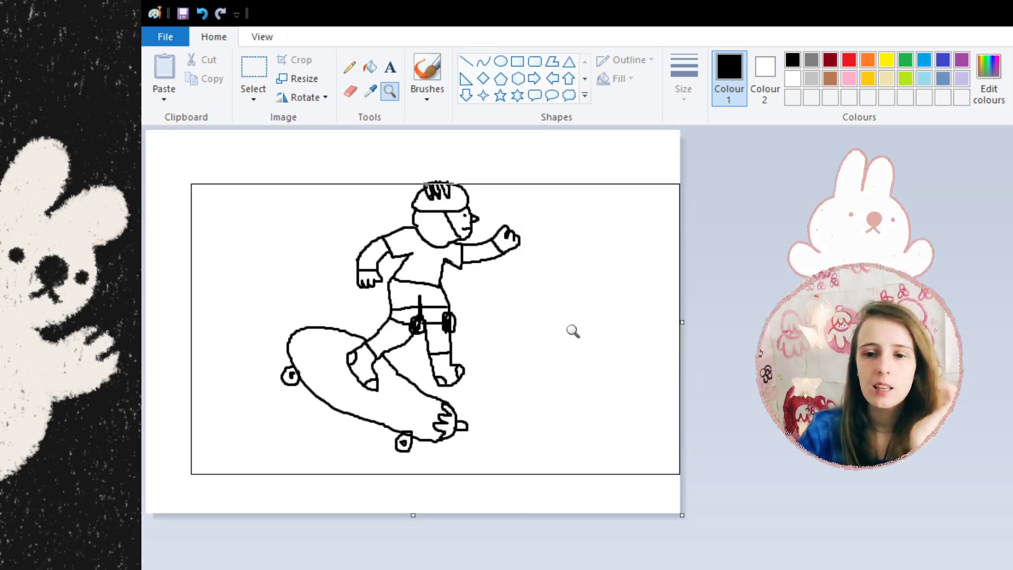
Try short hair strokes beneath the helmet at the back of the head, undoing all of them
{"action": "left_click", "coordinate": [541, 266]}
{"action": "left_click", "coordinate": [725, 308]}
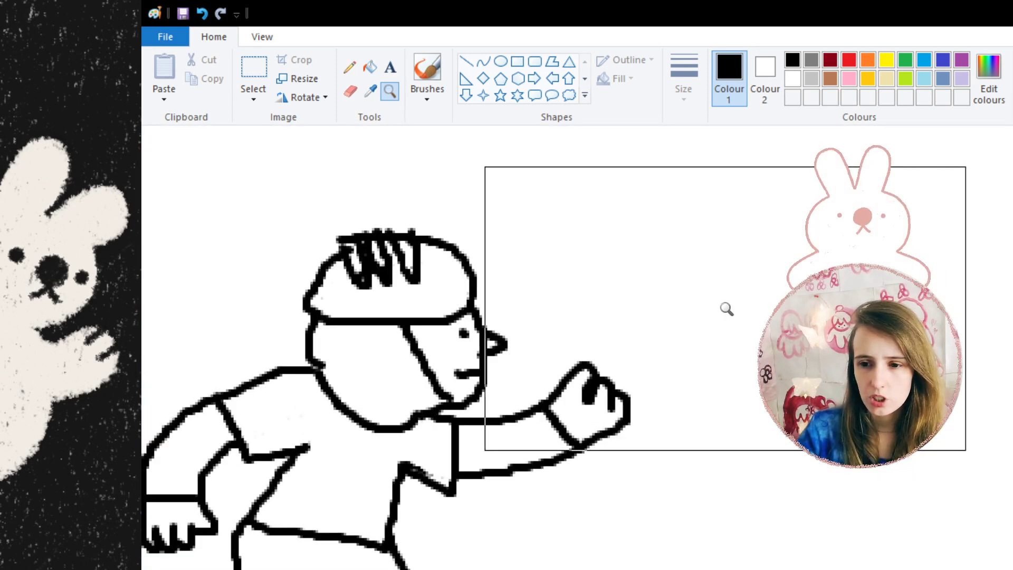
{"action": "left_click", "coordinate": [427, 71]}
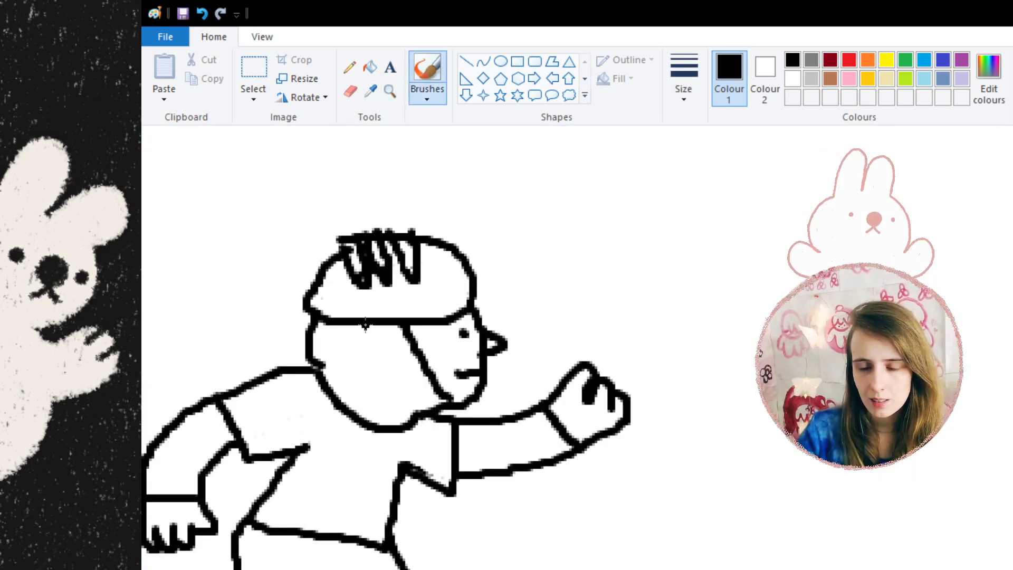
{"action": "mouse_move", "coordinate": [365, 324]}
{"action": "left_mouse_down"}
{"action": "mouse_move", "coordinate": [376, 336]}
{"action": "mouse_move", "coordinate": [358, 327]}
{"action": "mouse_move", "coordinate": [330, 343]}
{"action": "left_mouse_up"}
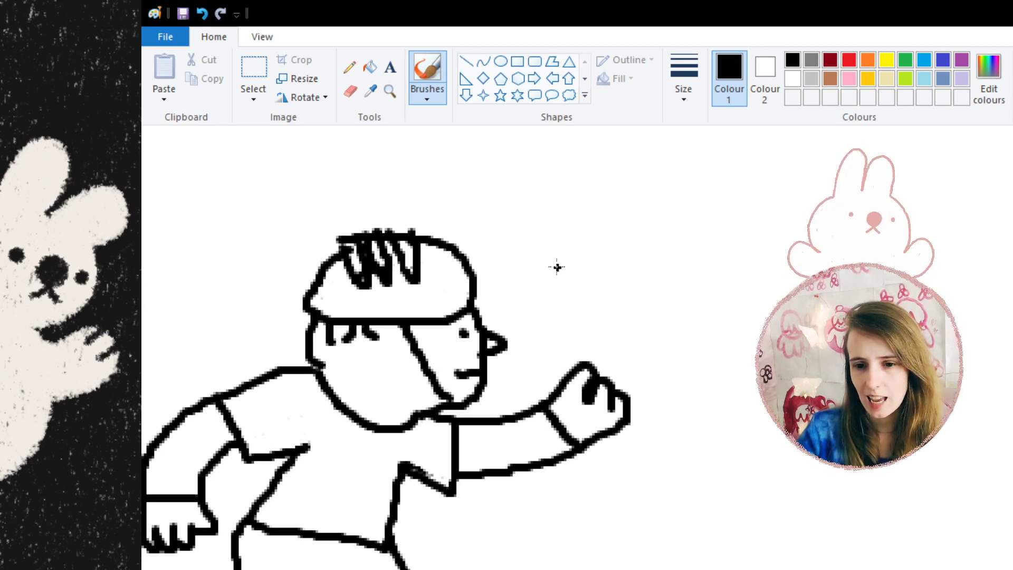
{"action": "left_click", "coordinate": [201, 14]}
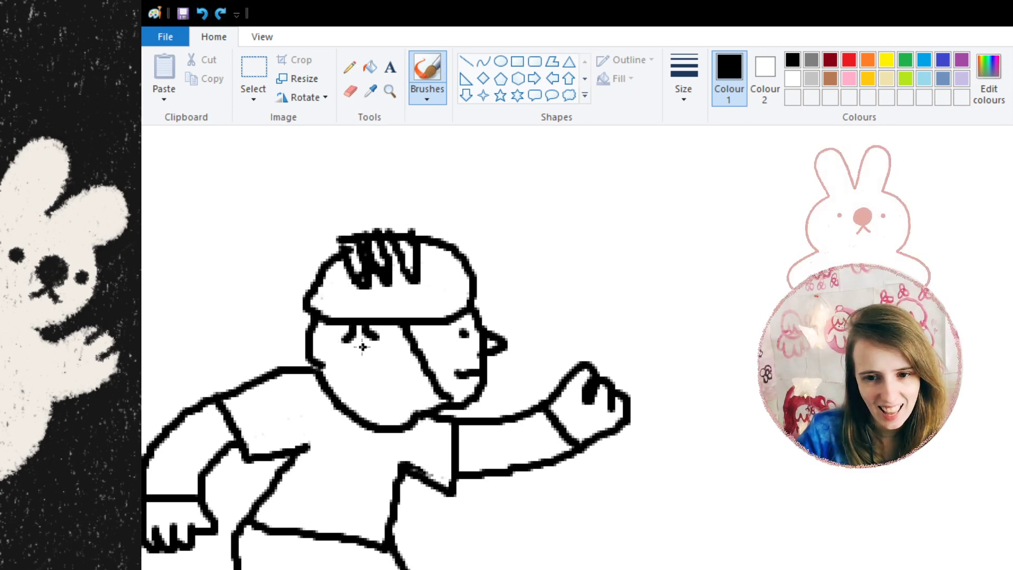
{"action": "left_click_drag", "start_coordinate": [387, 322], "coordinate": [332, 346]}
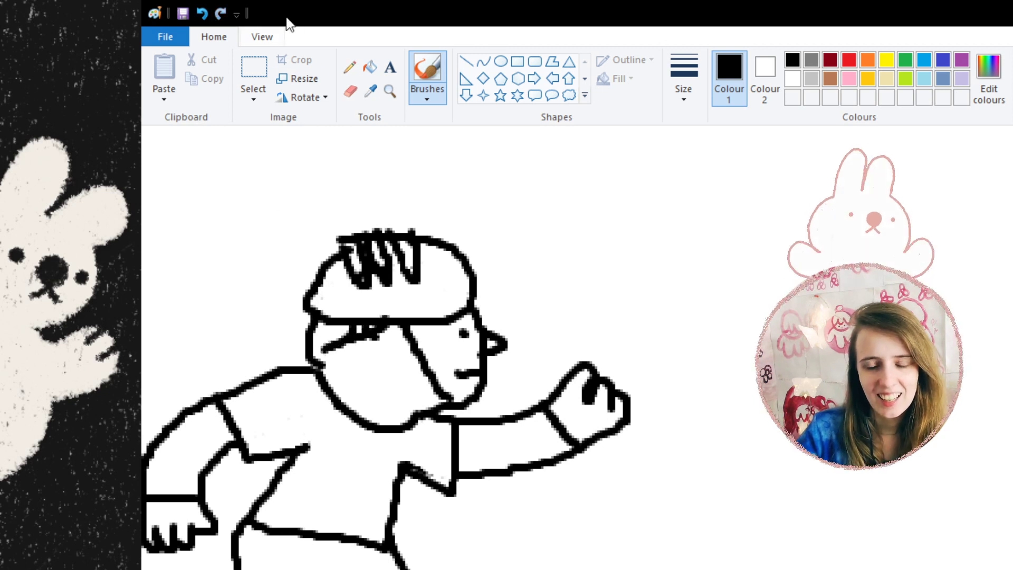
{"action": "left_click", "coordinate": [204, 15]}
{"action": "left_click", "coordinate": [204, 15]}
{"action": "left_click", "coordinate": [203, 15]}
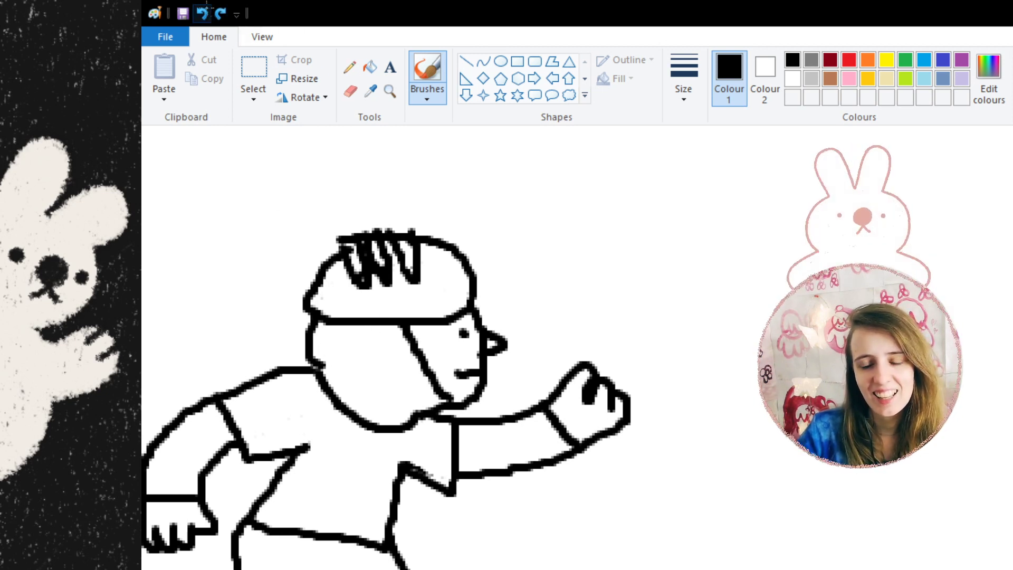
Draw a second helmet strap slanting to the back of the head and a small C-shaped ear below it, redoing the ear once
{"action": "left_click_drag", "start_coordinate": [397, 328], "coordinate": [320, 367]}
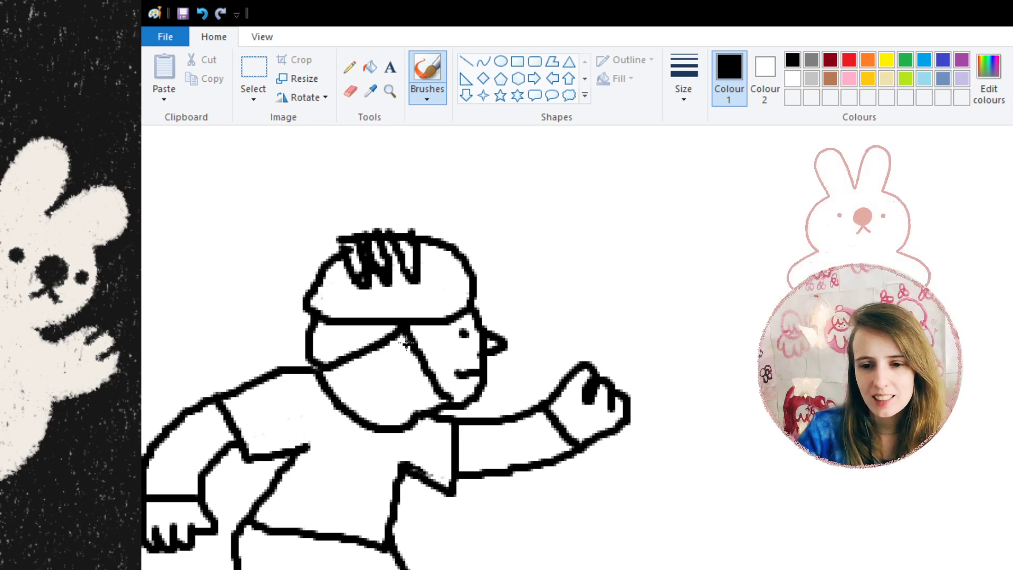
{"action": "mouse_move", "coordinate": [402, 340]}
{"action": "left_mouse_down"}
{"action": "mouse_move", "coordinate": [393, 364]}
{"action": "mouse_move", "coordinate": [410, 372]}
{"action": "left_mouse_up"}
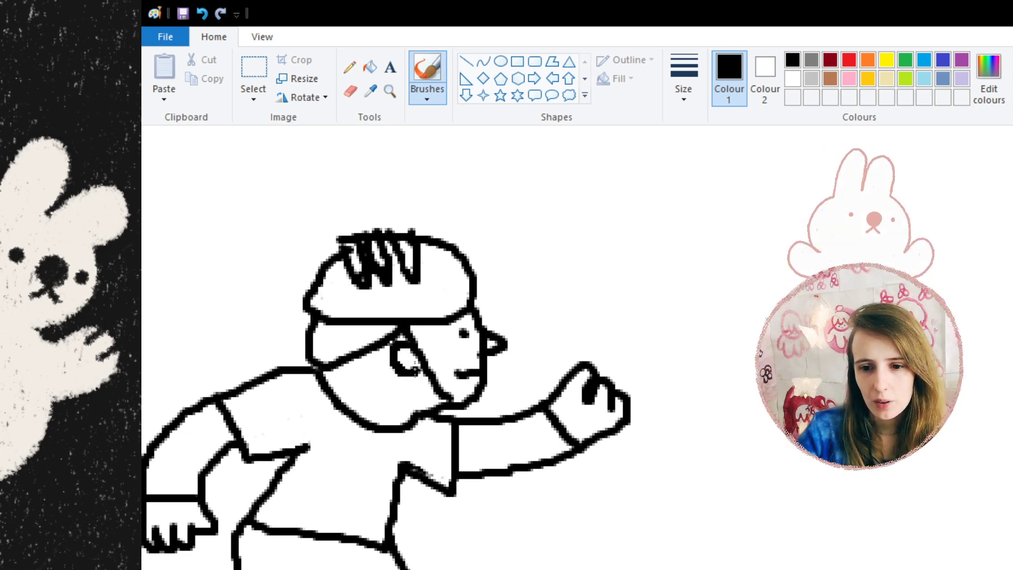
{"action": "left_click", "coordinate": [202, 14]}
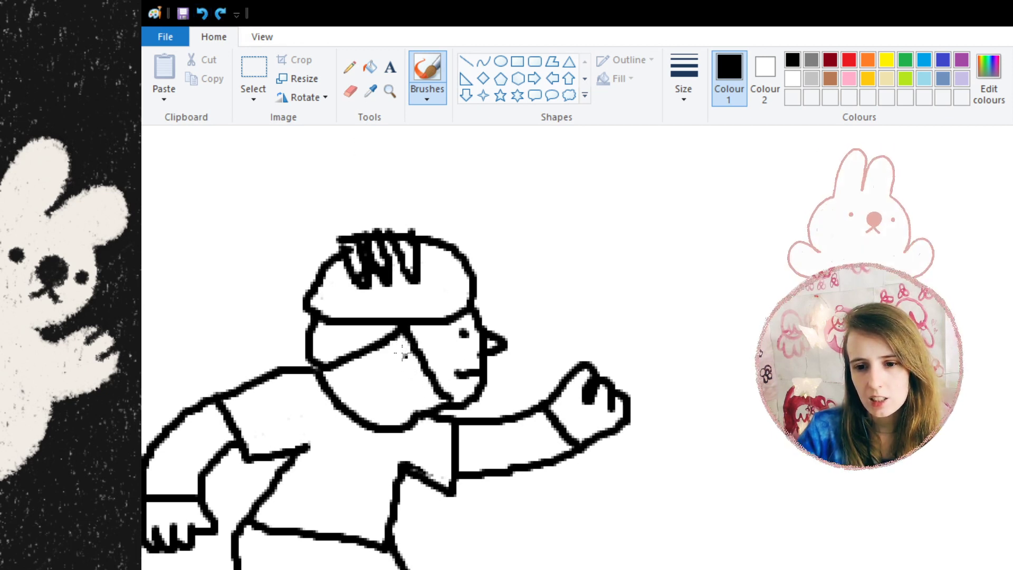
{"action": "mouse_move", "coordinate": [403, 355]}
{"action": "left_mouse_down"}
{"action": "mouse_move", "coordinate": [380, 362]}
{"action": "mouse_move", "coordinate": [381, 375]}
{"action": "mouse_move", "coordinate": [399, 378]}
{"action": "left_mouse_up"}
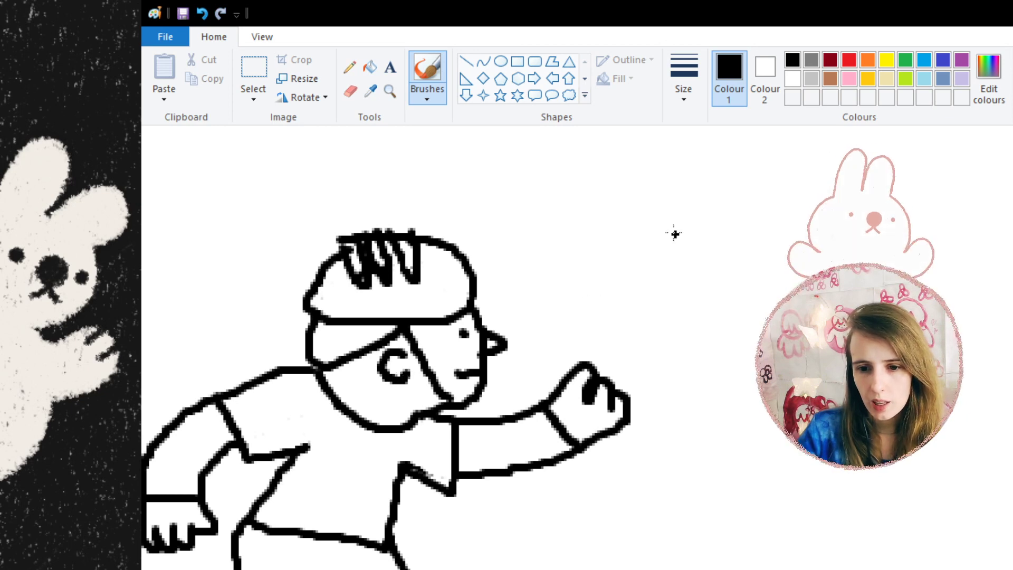
Draw a tall upright tube with a flared lip in the skater's outstretched hand, redrawing the side farther from the face
{"action": "scroll", "coordinate": [719, 256], "scroll_direction": "down", "scroll_amount": 2}
{"action": "scroll", "coordinate": [725, 288], "scroll_direction": "up", "scroll_amount": 3}
{"action": "scroll", "coordinate": [726, 287], "scroll_direction": "down", "scroll_amount": 3}
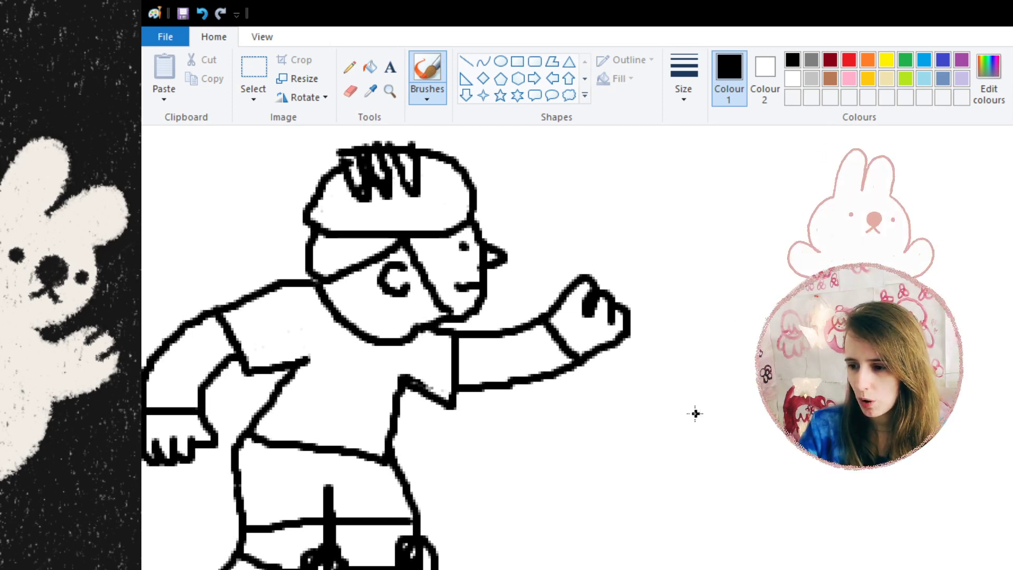
{"action": "scroll", "coordinate": [718, 439], "scroll_direction": "up", "scroll_amount": 3}
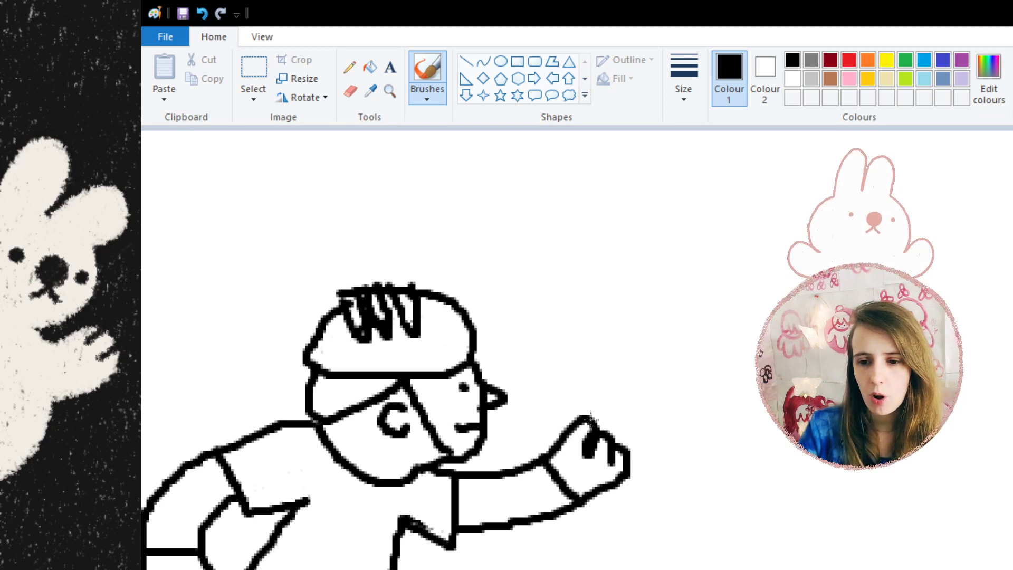
{"action": "mouse_move", "coordinate": [590, 417]}
{"action": "left_mouse_down"}
{"action": "mouse_move", "coordinate": [585, 331]}
{"action": "mouse_move", "coordinate": [629, 340]}
{"action": "mouse_move", "coordinate": [619, 351]}
{"action": "mouse_move", "coordinate": [626, 414]}
{"action": "left_mouse_up"}
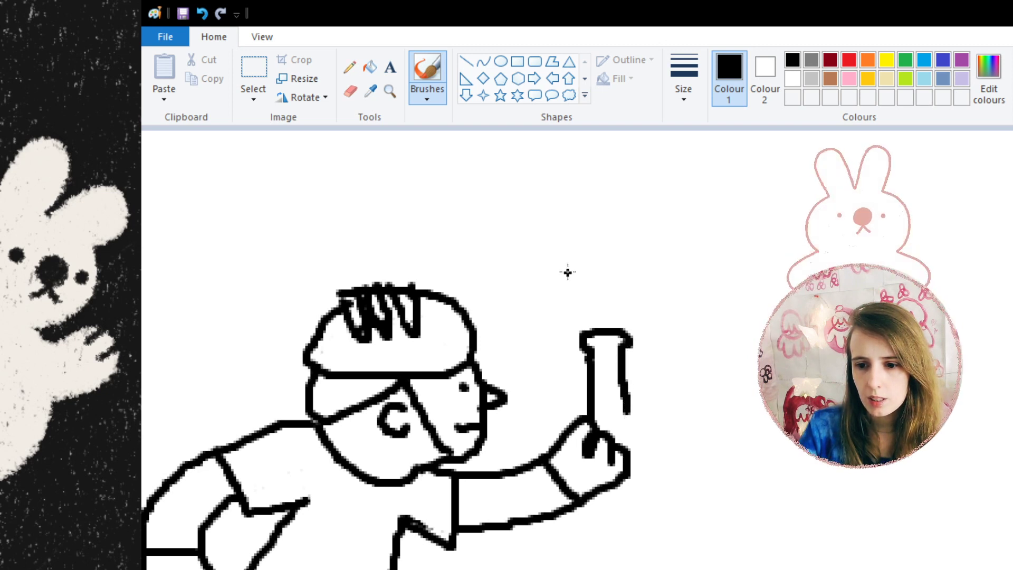
{"action": "left_click", "coordinate": [202, 13]}
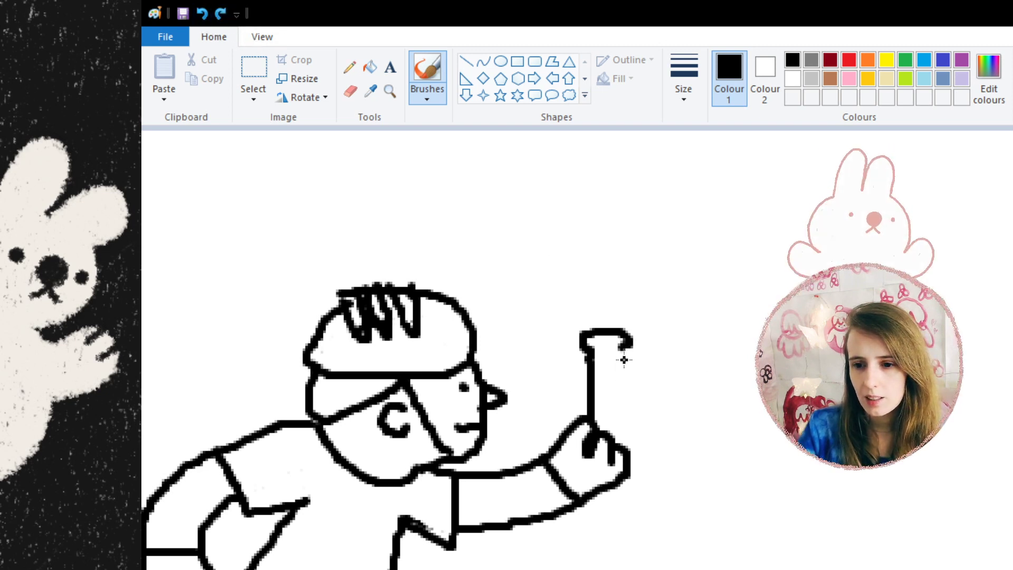
{"action": "left_click_drag", "start_coordinate": [618, 349], "coordinate": [627, 387]}
{"action": "left_click", "coordinate": [202, 13]}
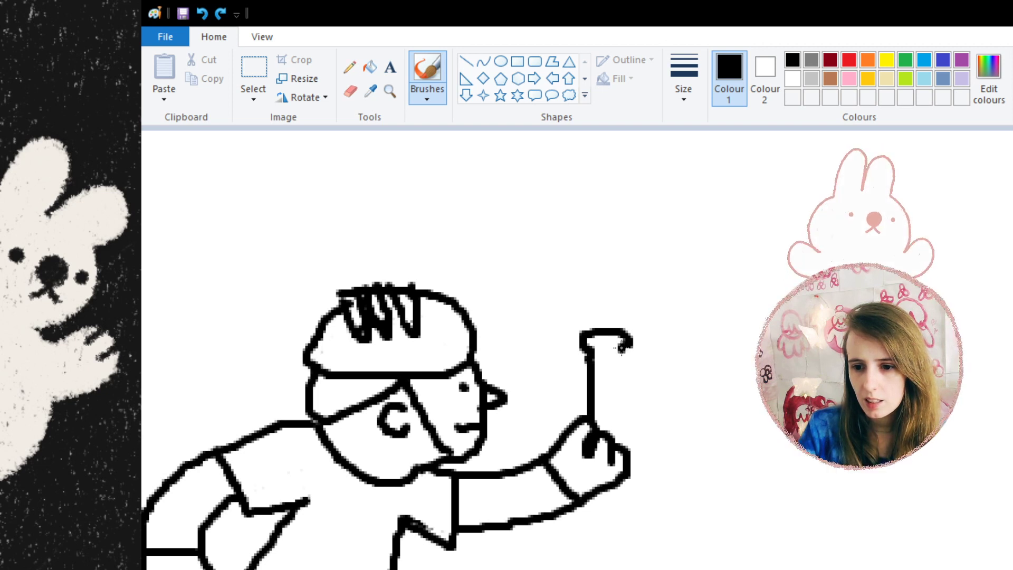
{"action": "left_click_drag", "start_coordinate": [621, 349], "coordinate": [627, 382]}
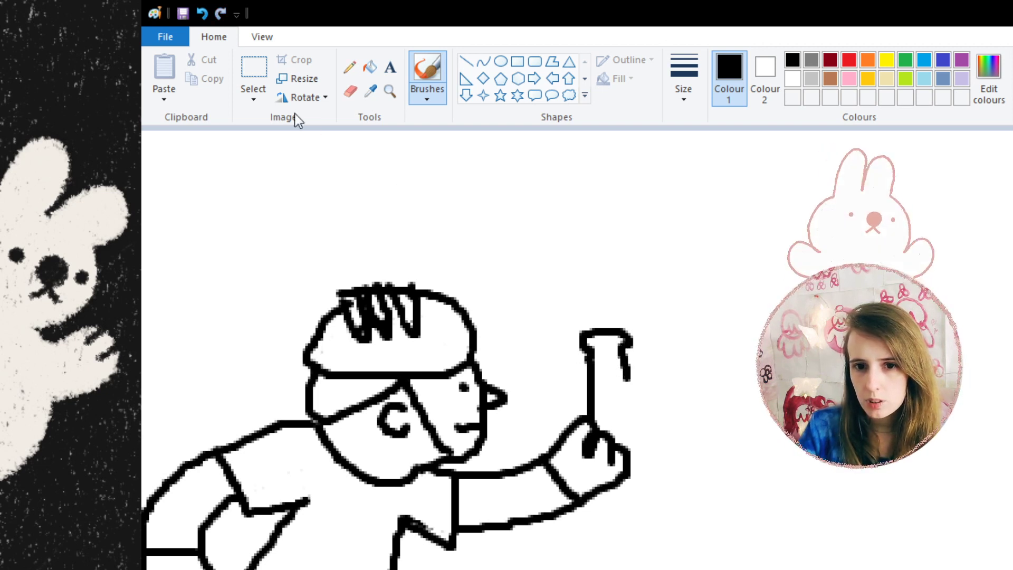
{"action": "left_click", "coordinate": [208, 15]}
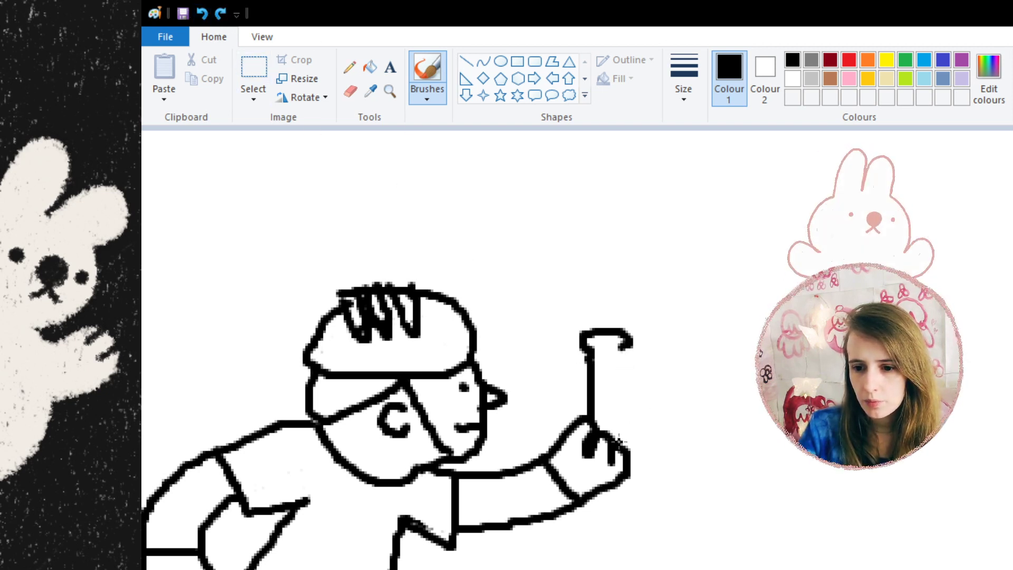
{"action": "left_click_drag", "start_coordinate": [618, 439], "coordinate": [623, 348]}
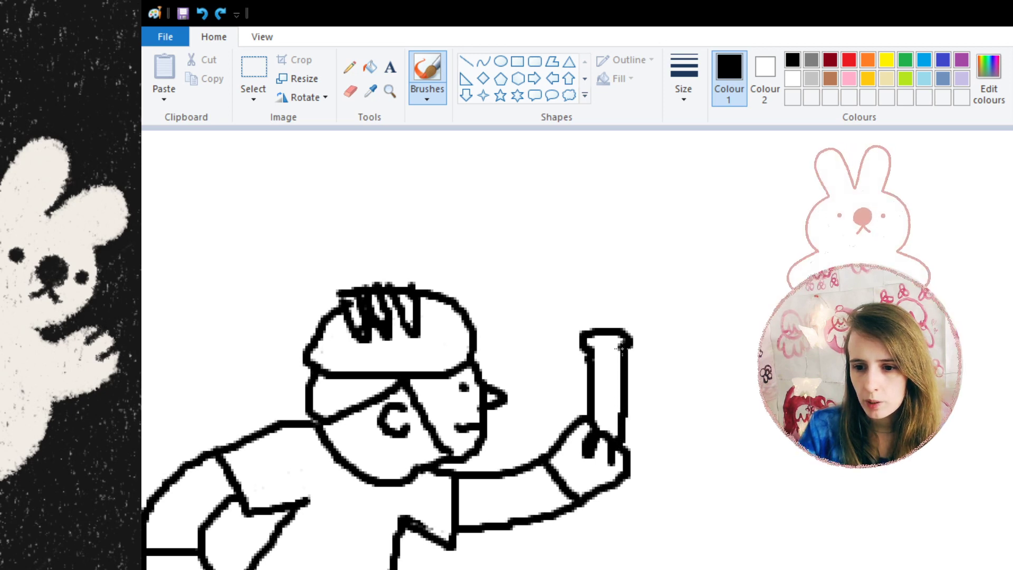
{"action": "scroll", "coordinate": [706, 357], "scroll_direction": "down", "scroll_amount": 5}
{"action": "scroll", "coordinate": [705, 348], "scroll_direction": "up", "scroll_amount": 5}
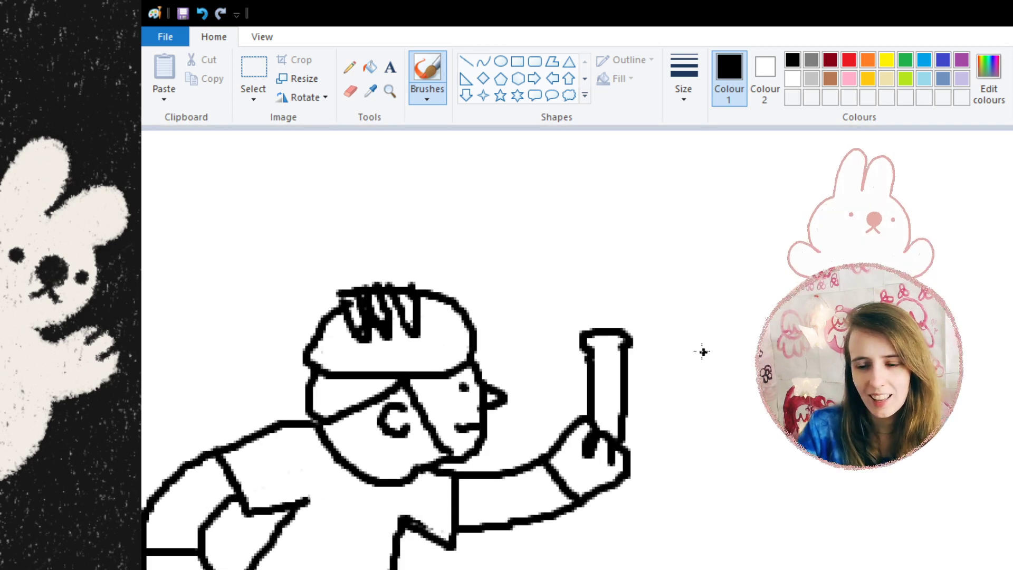
Brush a pink liquid surface across the inside of the hand-held tube just above the fingers, redoing the first stroke
{"action": "left_click", "coordinate": [389, 90]}
{"action": "right_click", "coordinate": [647, 354]}
{"action": "right_click", "coordinate": [680, 348]}
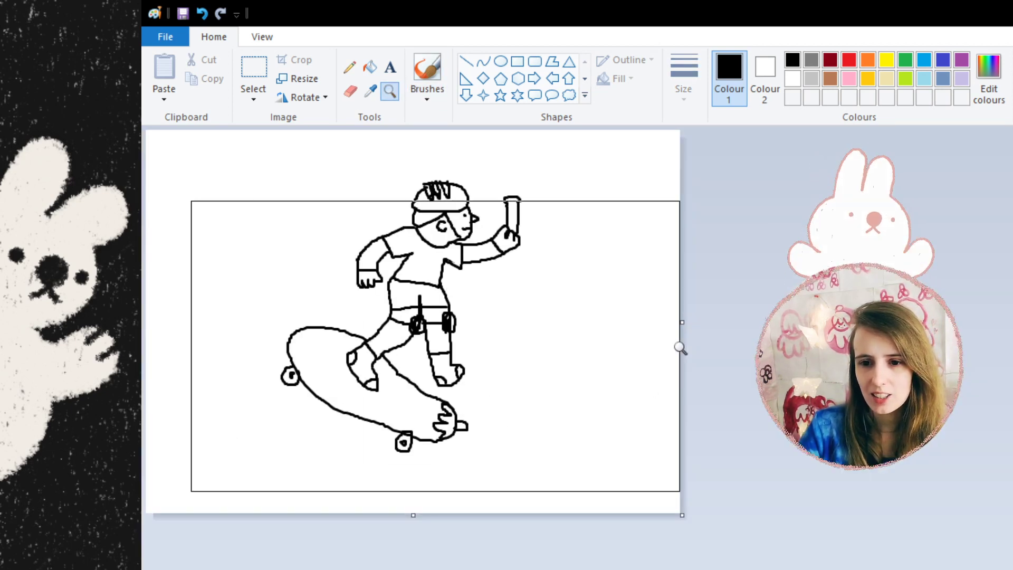
{"action": "left_click", "coordinate": [583, 307]}
{"action": "left_click", "coordinate": [669, 276]}
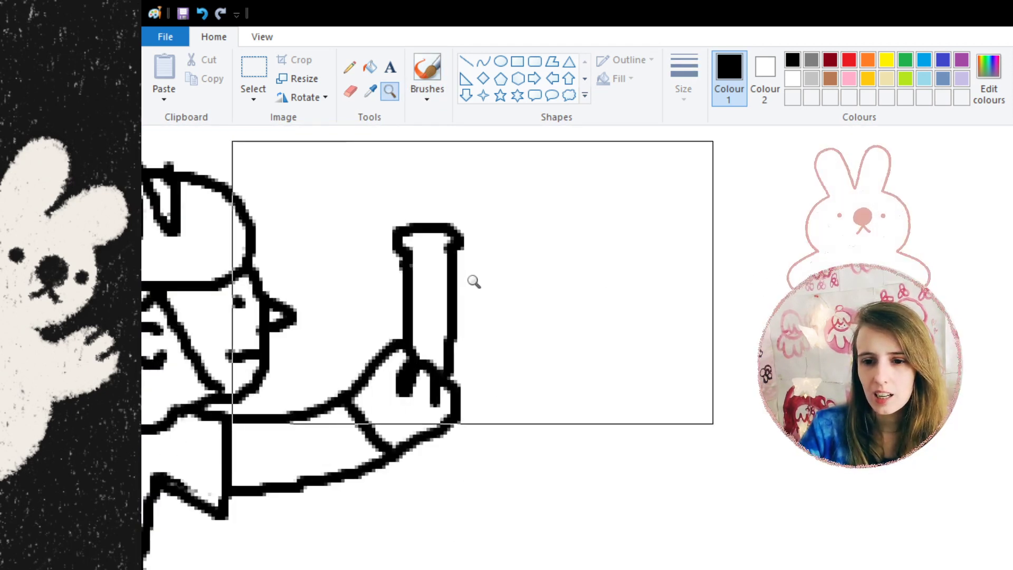
{"action": "left_click", "coordinate": [848, 60]}
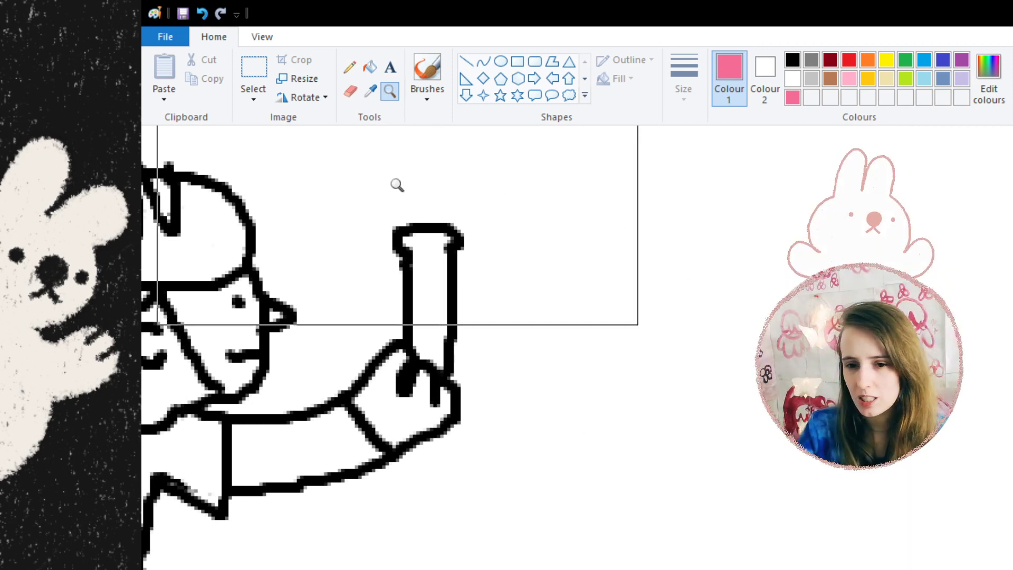
{"action": "left_click", "coordinate": [427, 71]}
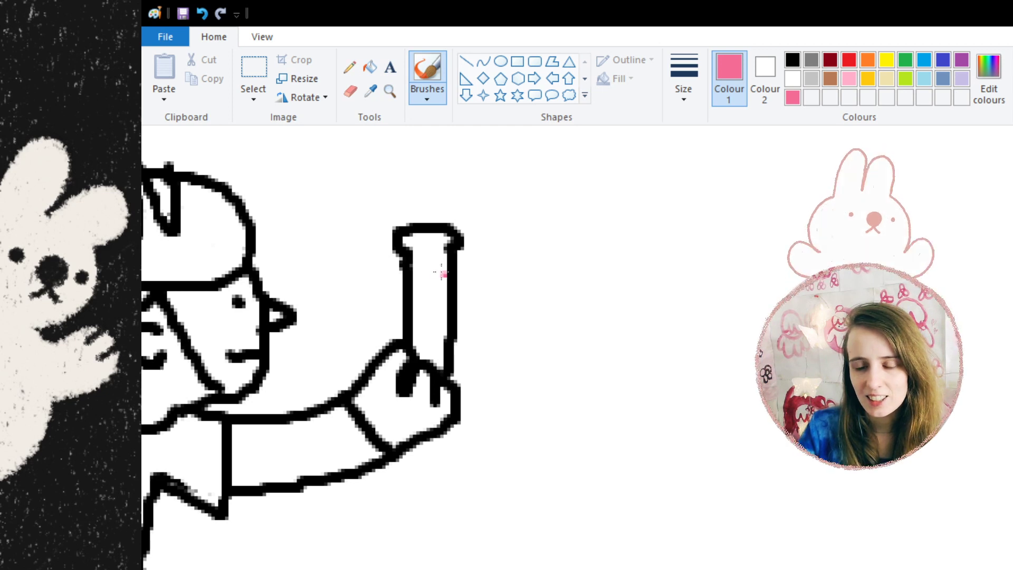
{"action": "left_click_drag", "start_coordinate": [442, 273], "coordinate": [424, 330]}
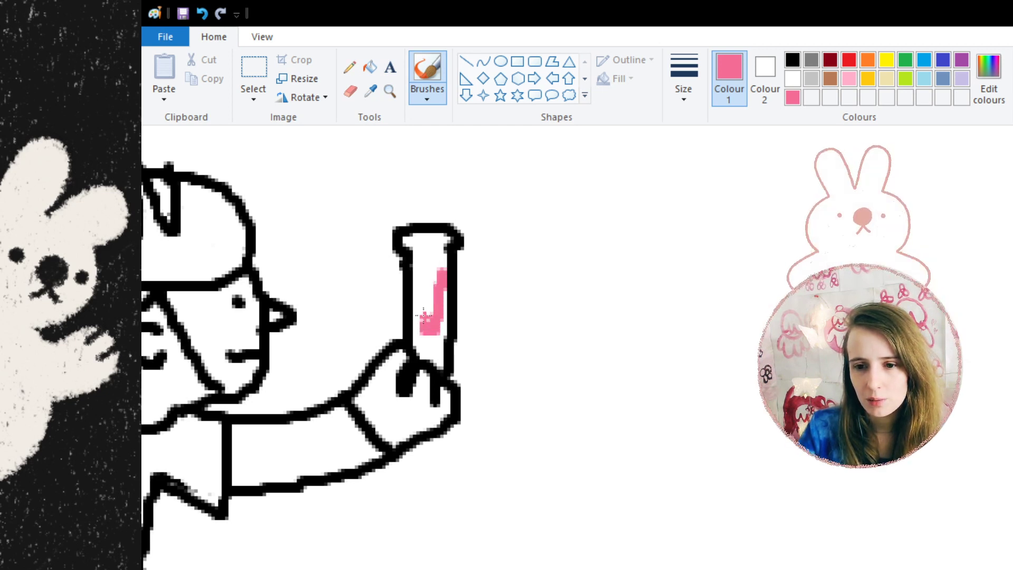
{"action": "left_click", "coordinate": [202, 13]}
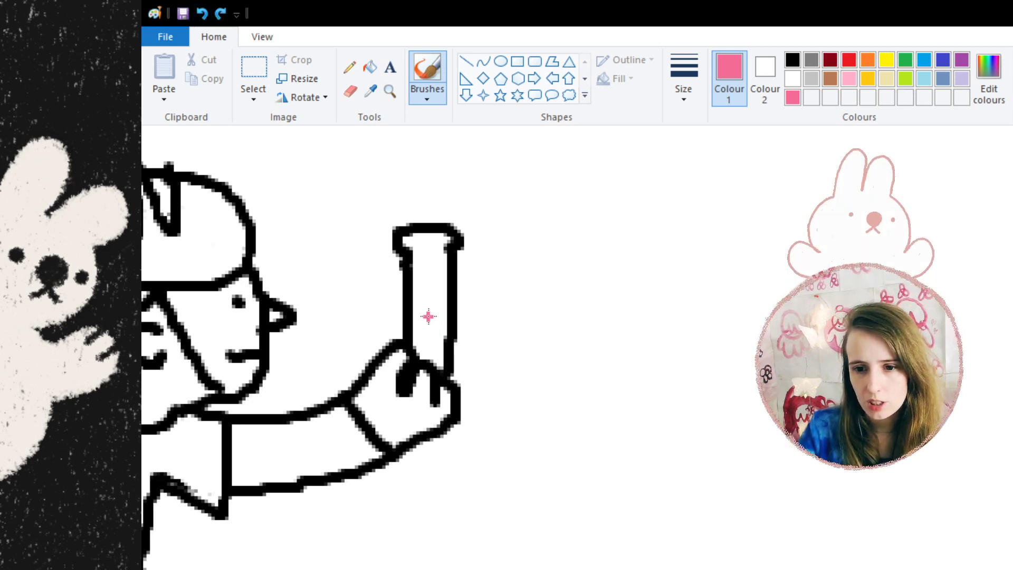
{"action": "mouse_move", "coordinate": [438, 300]}
{"action": "left_mouse_down"}
{"action": "mouse_move", "coordinate": [416, 303]}
{"action": "mouse_move", "coordinate": [423, 327]}
{"action": "left_mouse_up"}
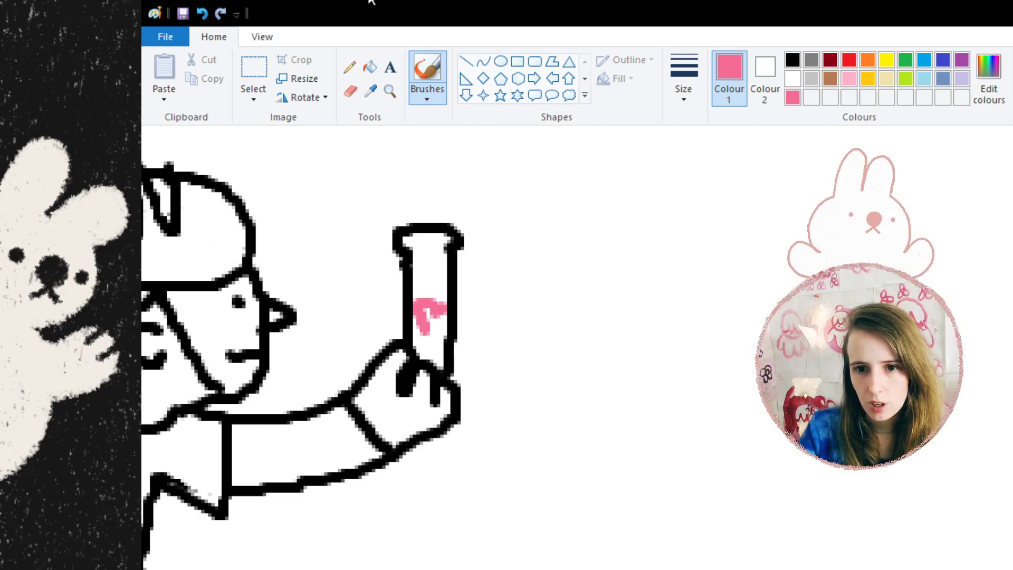
Fill the tube below the liquid surface with pink and brush over the larger white gap left in it
{"action": "left_click", "coordinate": [370, 67]}
{"action": "left_click", "coordinate": [433, 321]}
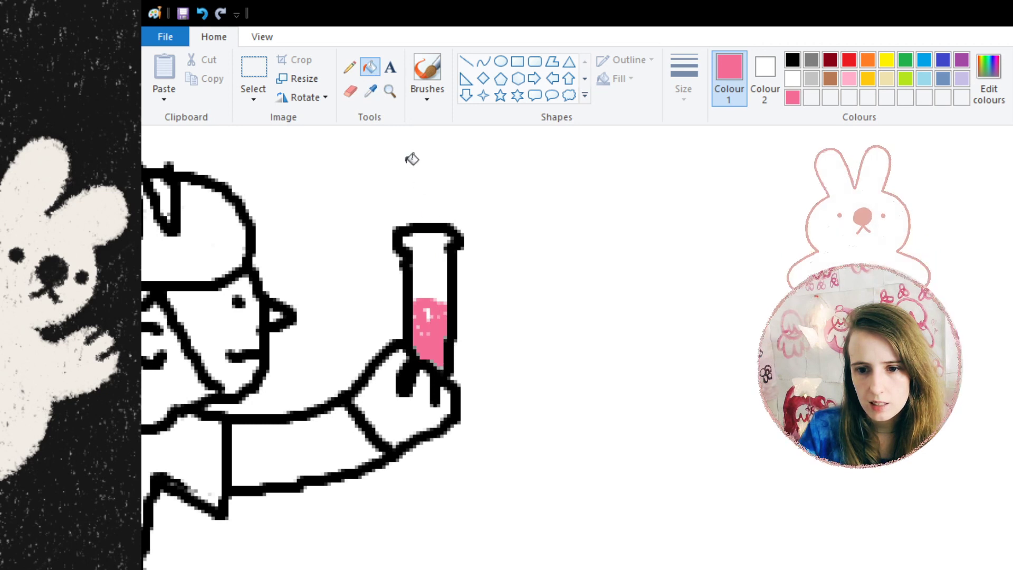
{"action": "left_click", "coordinate": [427, 71]}
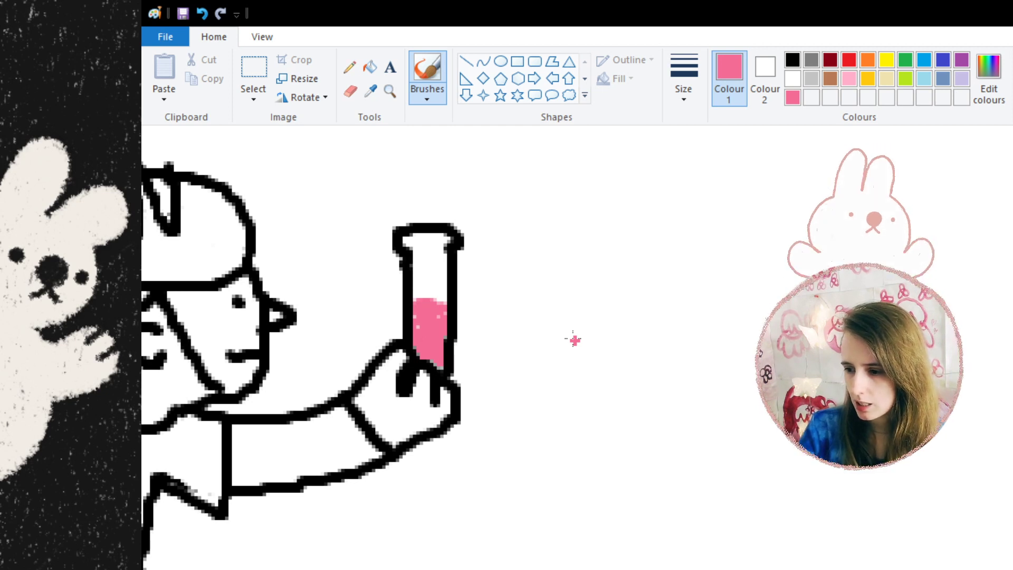
Examine the drawing from the helmet and pink-filled tube down to the knee pads, feet and skateboard
{"action": "scroll", "coordinate": [575, 336], "scroll_direction": "up", "scroll_amount": 3}
{"action": "scroll", "coordinate": [577, 328], "scroll_direction": "down", "scroll_amount": 3}
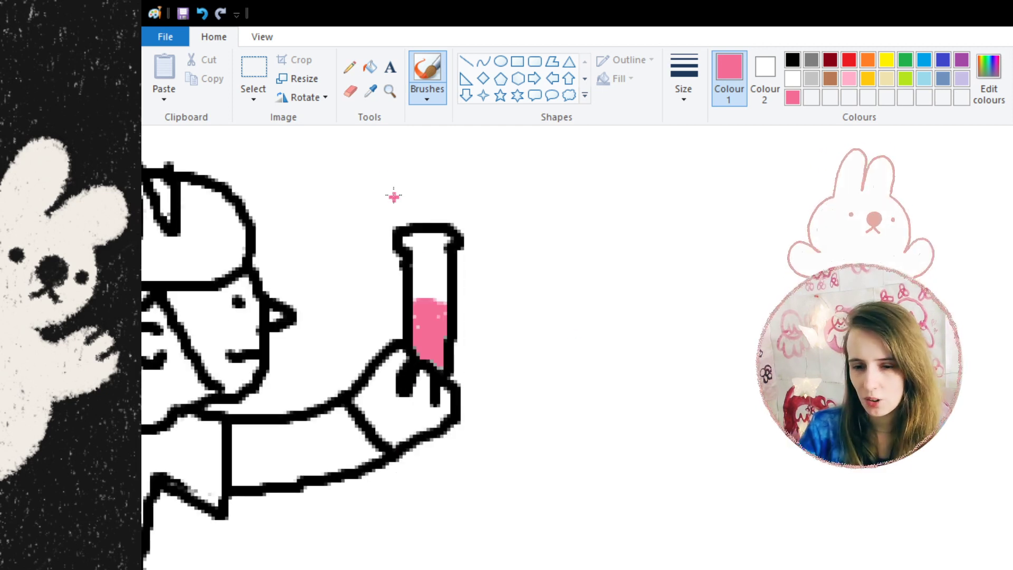
{"action": "left_click", "coordinate": [389, 91]}
{"action": "right_click", "coordinate": [454, 235]}
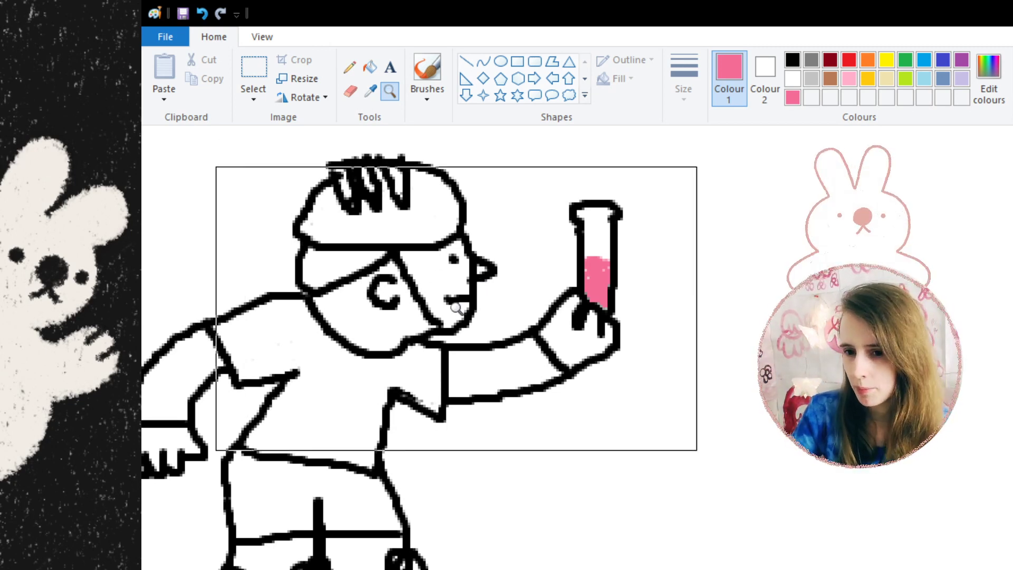
{"action": "scroll", "coordinate": [456, 322], "scroll_direction": "up", "scroll_amount": 2}
{"action": "scroll", "coordinate": [455, 337], "scroll_direction": "down", "scroll_amount": 5}
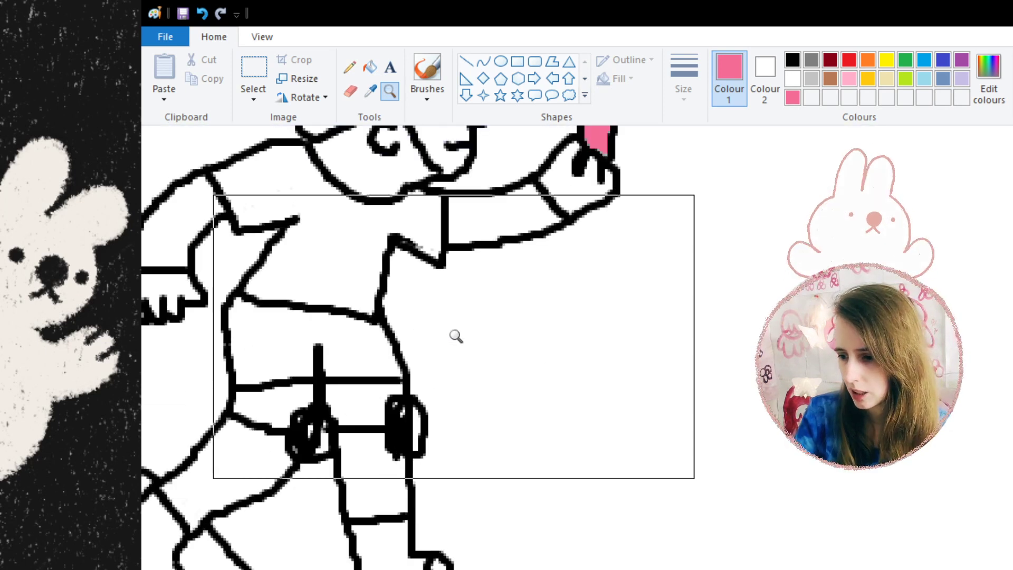
{"action": "scroll", "coordinate": [455, 336], "scroll_direction": "up", "scroll_amount": 3}
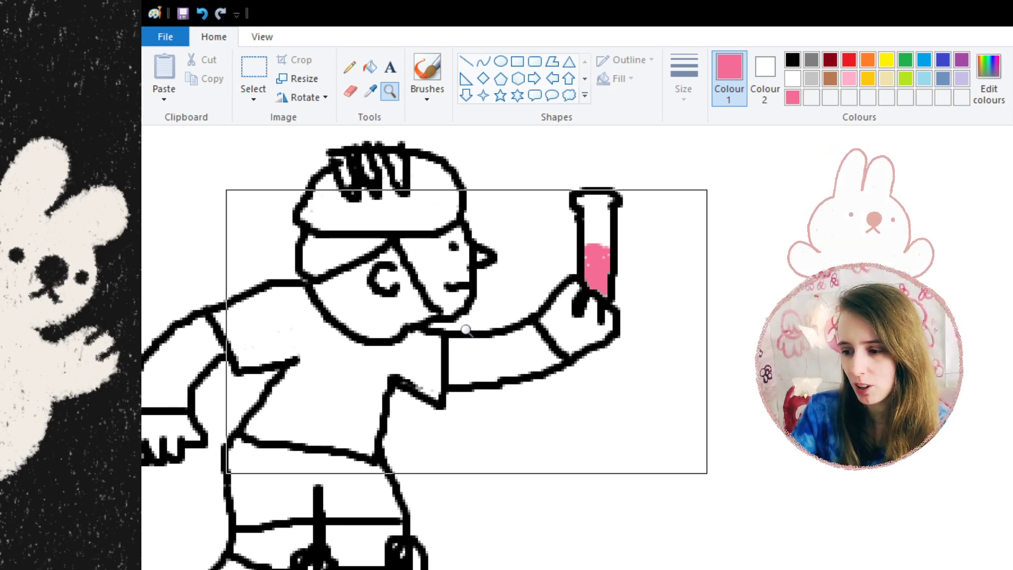
{"action": "scroll", "coordinate": [438, 338], "scroll_direction": "up", "scroll_amount": 3}
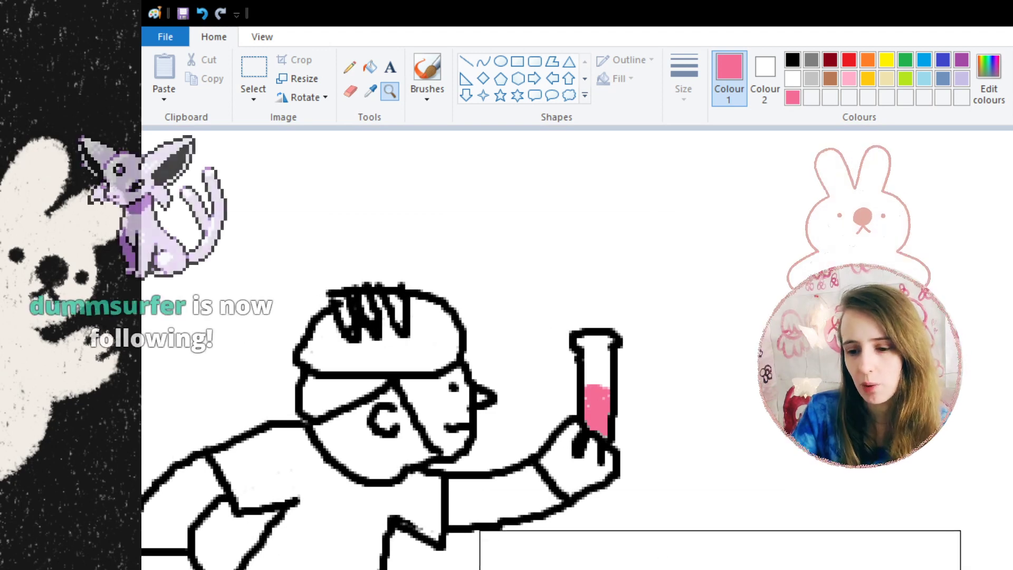
{"action": "scroll", "coordinate": [669, 463], "scroll_direction": "left", "scroll_amount": 3}
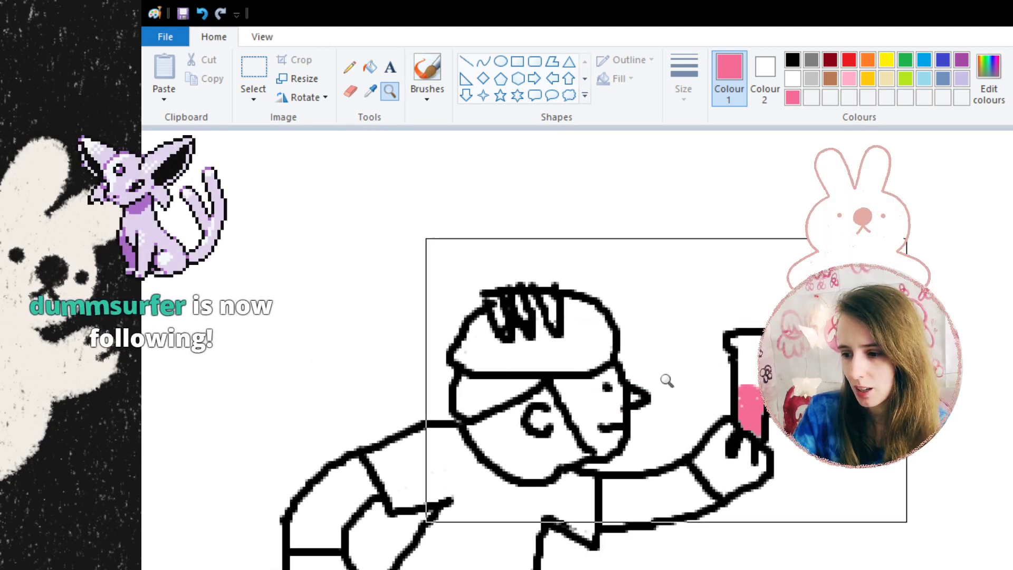
{"action": "right_click", "coordinate": [484, 309]}
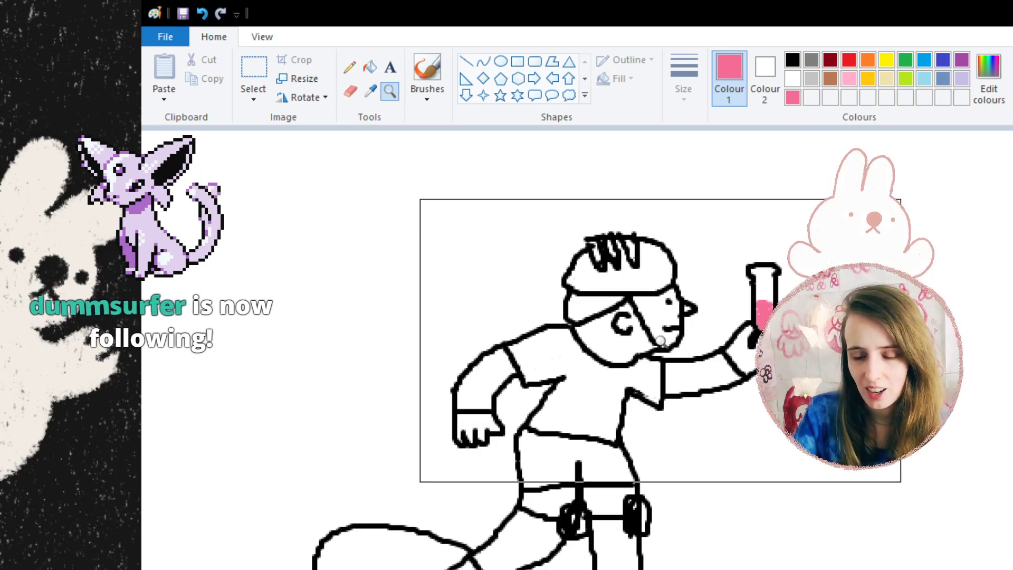
{"action": "scroll", "coordinate": [659, 345], "scroll_direction": "down", "scroll_amount": 3}
{"action": "scroll", "coordinate": [662, 350], "scroll_direction": "up", "scroll_amount": 3}
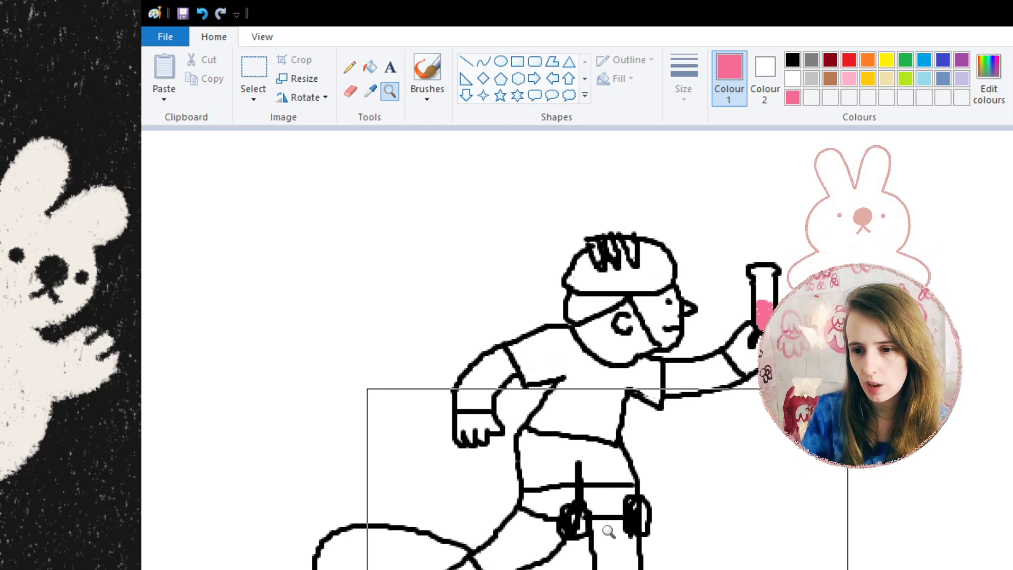
{"action": "left_click", "coordinate": [635, 333]}
{"action": "scroll", "coordinate": [528, 289], "scroll_direction": "down", "scroll_amount": 2}
{"action": "scroll", "coordinate": [528, 289], "scroll_direction": "right", "scroll_amount": 2}
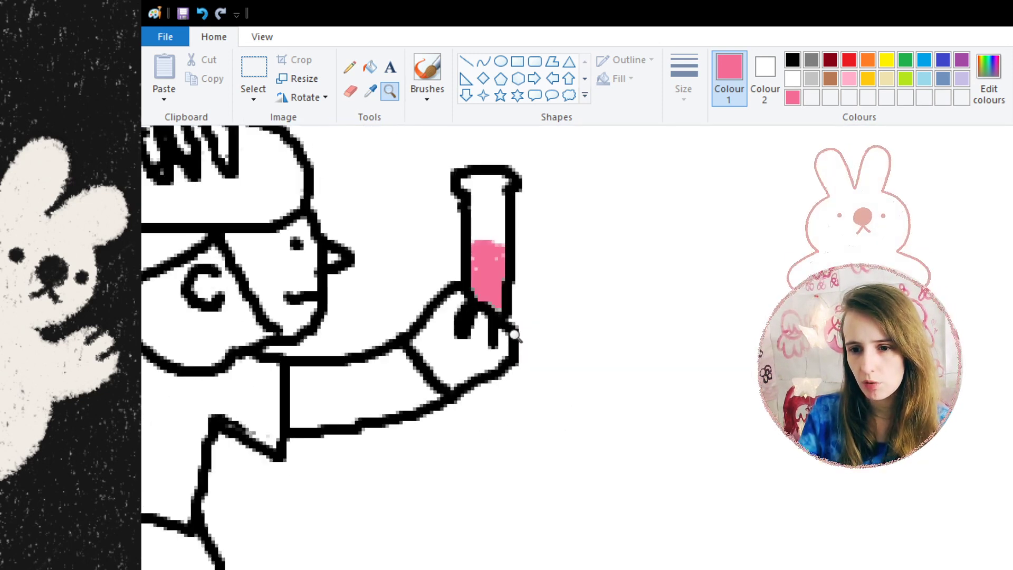
{"action": "right_click", "coordinate": [517, 333]}
{"action": "left_click", "coordinate": [519, 342]}
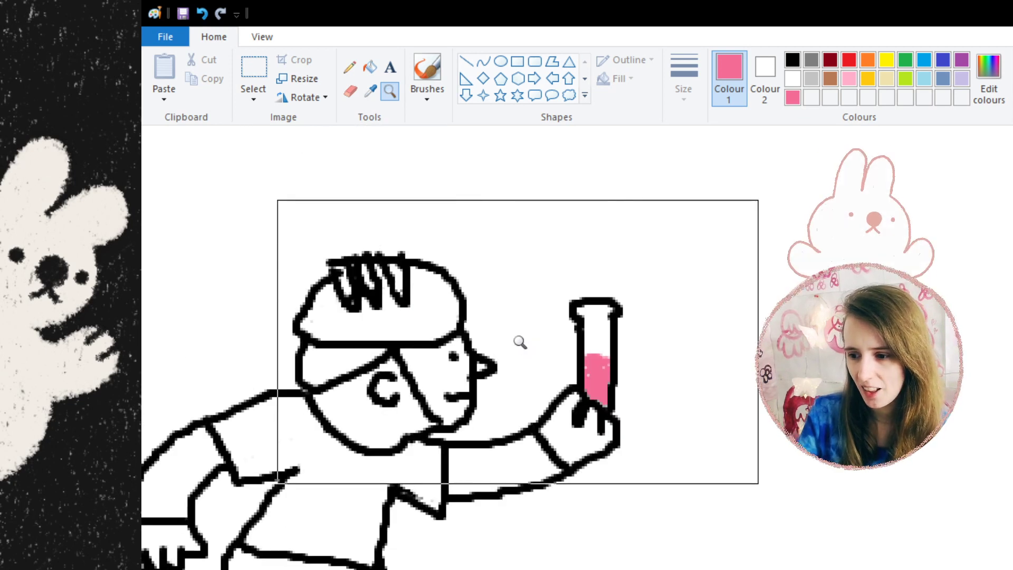
{"action": "scroll", "coordinate": [519, 340], "scroll_direction": "down", "scroll_amount": 2}
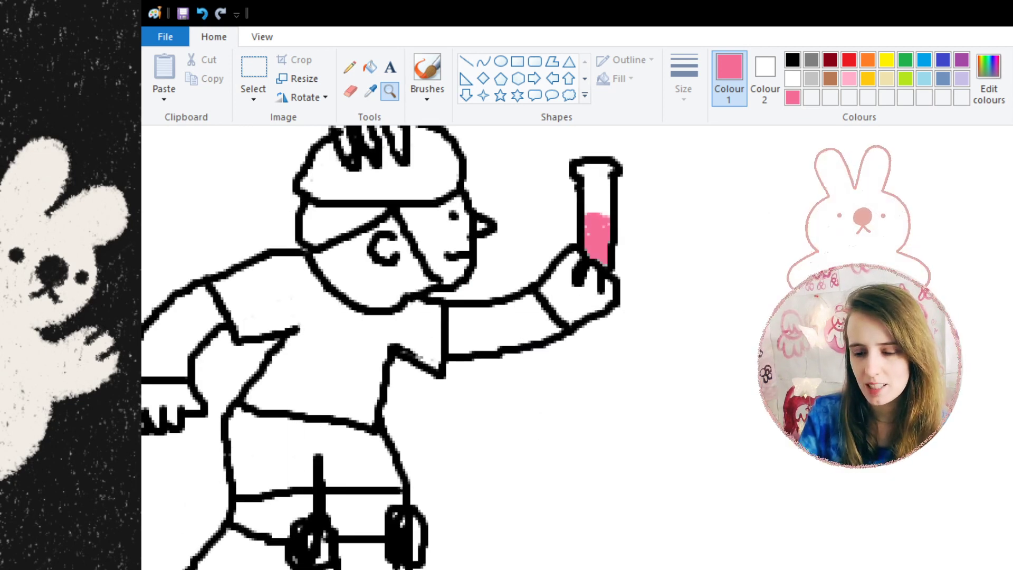
{"action": "scroll", "coordinate": [600, 549], "scroll_direction": "left", "scroll_amount": 3}
{"action": "scroll", "coordinate": [599, 549], "scroll_direction": "right", "scroll_amount": 1}
{"action": "scroll", "coordinate": [600, 549], "scroll_direction": "left", "scroll_amount": 1}
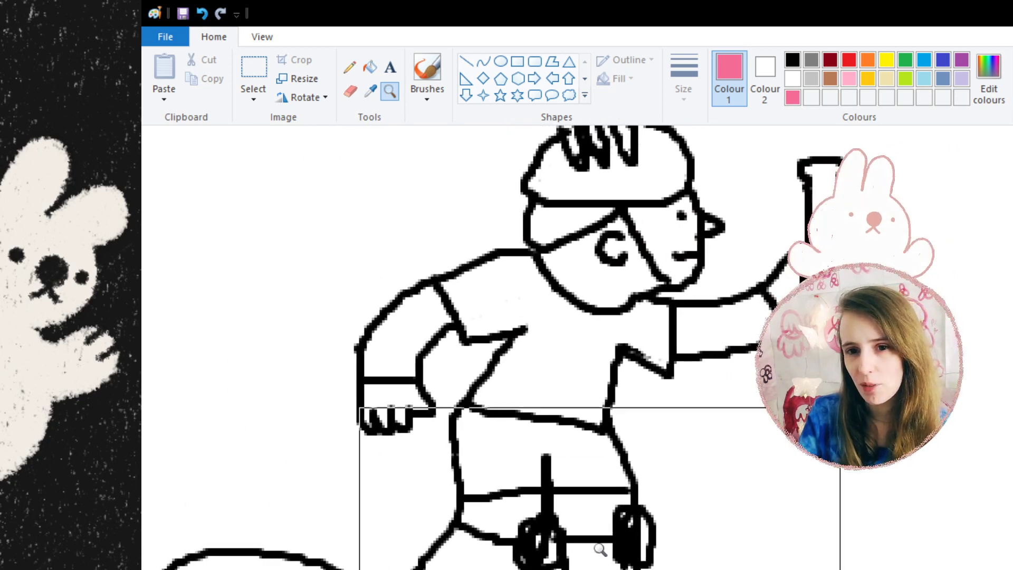
{"action": "right_click", "coordinate": [585, 427]}
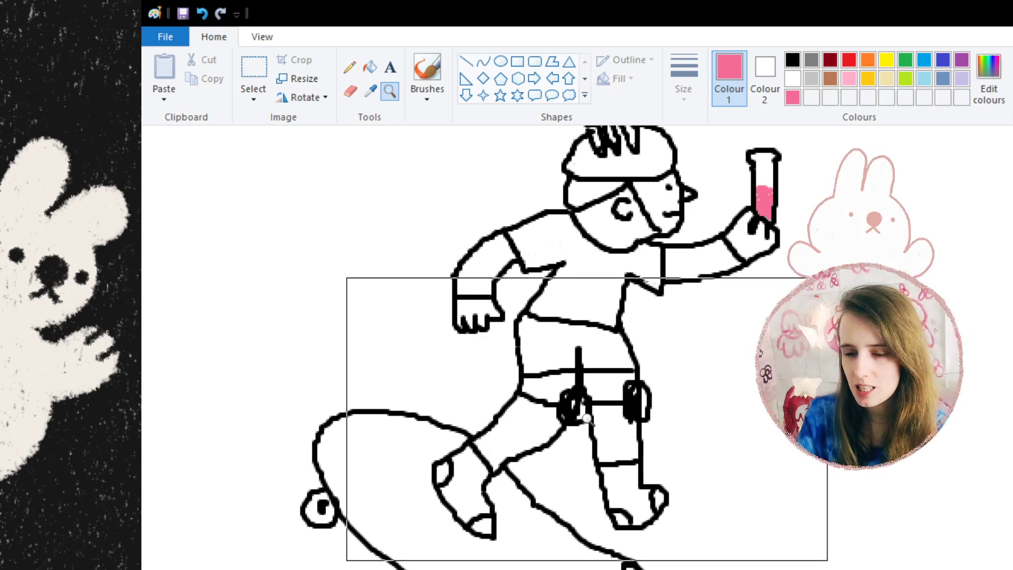
{"action": "scroll", "coordinate": [602, 385], "scroll_direction": "up", "scroll_amount": 3}
{"action": "scroll", "coordinate": [605, 376], "scroll_direction": "down", "scroll_amount": 6}
{"action": "scroll", "coordinate": [609, 364], "scroll_direction": "up", "scroll_amount": 6}
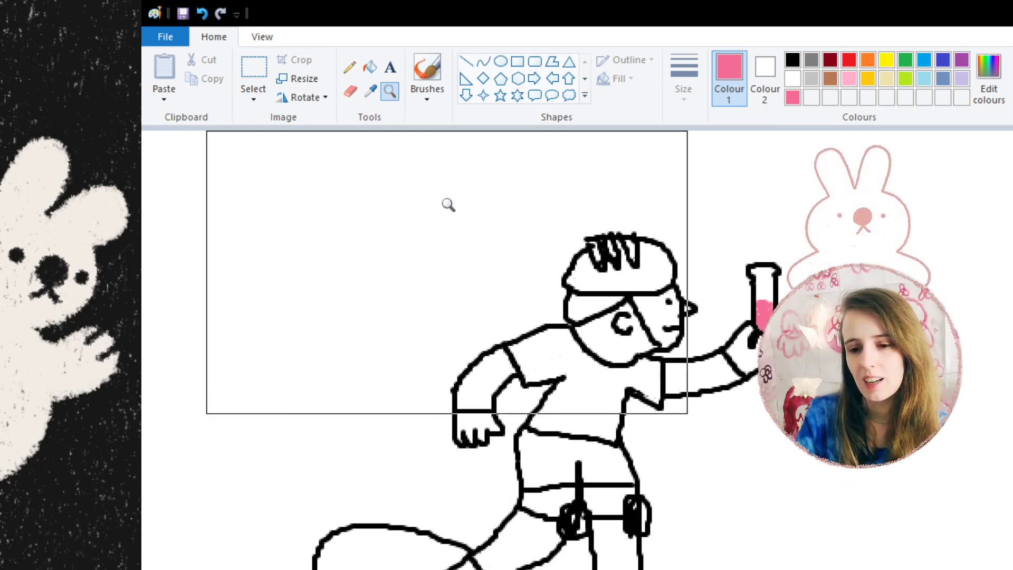
Draw three short slanted black motion lines behind the skateboard, and try a jagged cloud outline beyond them, undoing it
{"action": "right_click", "coordinate": [511, 244]}
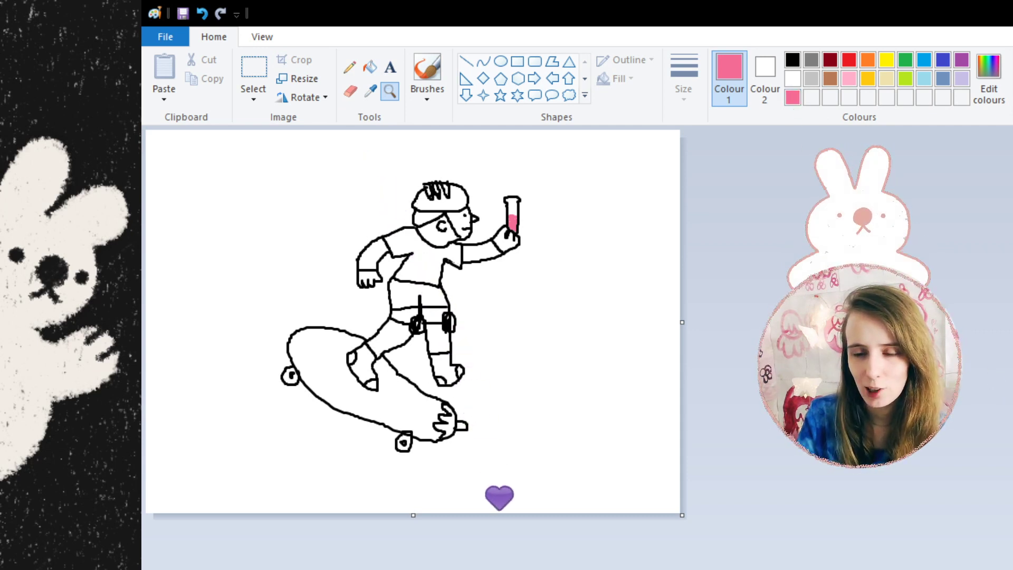
{"action": "left_click", "coordinate": [793, 61]}
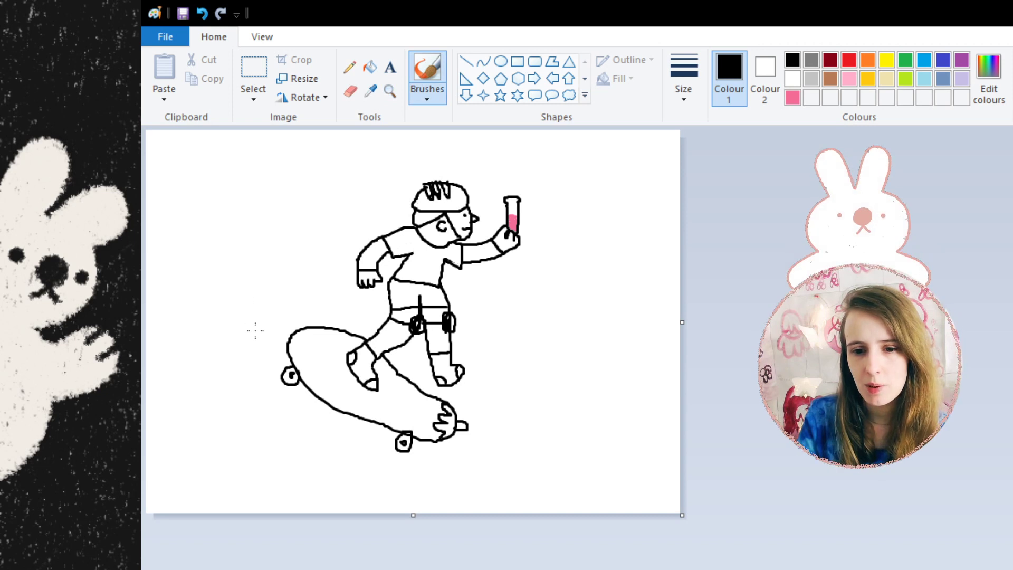
{"action": "mouse_move", "coordinate": [259, 335]}
{"action": "left_mouse_down"}
{"action": "mouse_move", "coordinate": [229, 309]}
{"action": "mouse_move", "coordinate": [256, 305]}
{"action": "mouse_move", "coordinate": [234, 283]}
{"action": "left_mouse_up"}
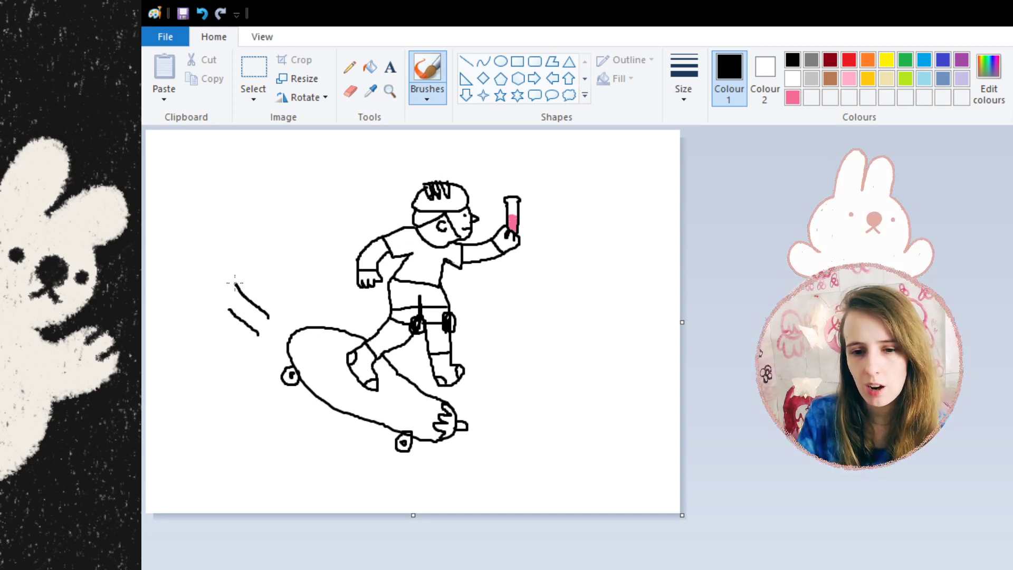
{"action": "left_click_drag", "start_coordinate": [301, 315], "coordinate": [274, 298]}
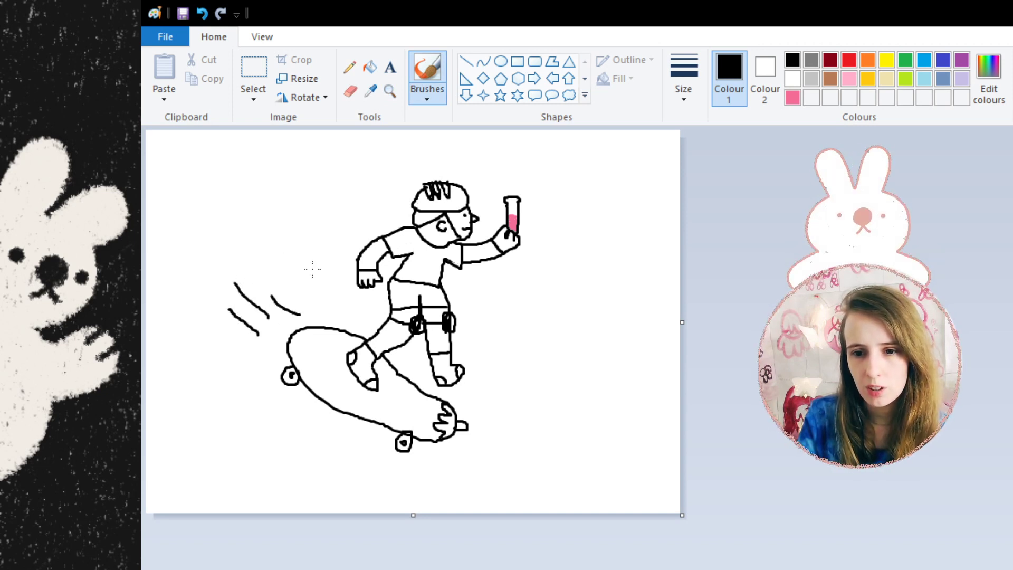
{"action": "mouse_move", "coordinate": [202, 312]}
{"action": "left_mouse_down"}
{"action": "mouse_move", "coordinate": [209, 279]}
{"action": "mouse_move", "coordinate": [197, 264]}
{"action": "mouse_move", "coordinate": [227, 269]}
{"action": "left_mouse_up"}
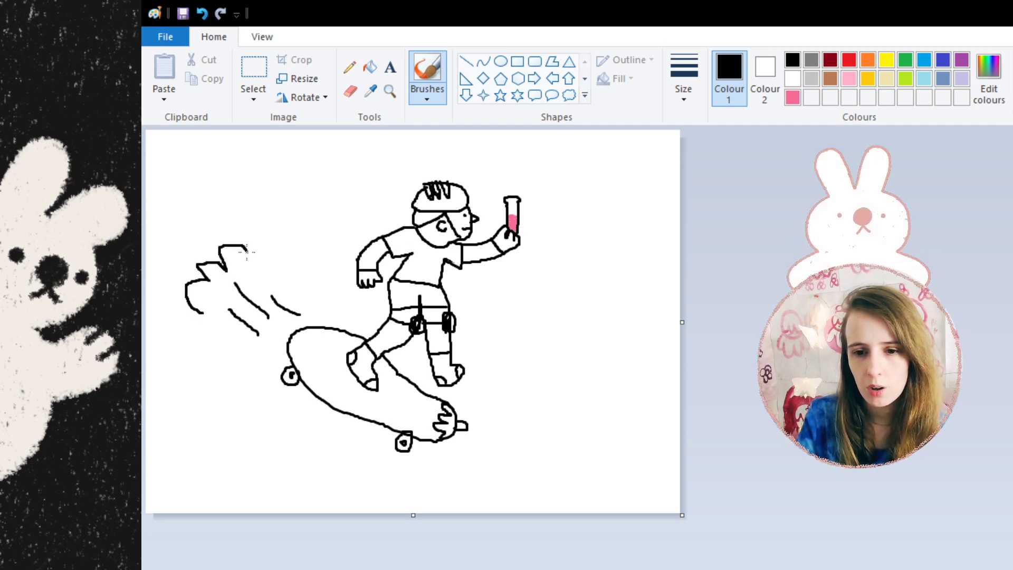
{"action": "left_click", "coordinate": [202, 14]}
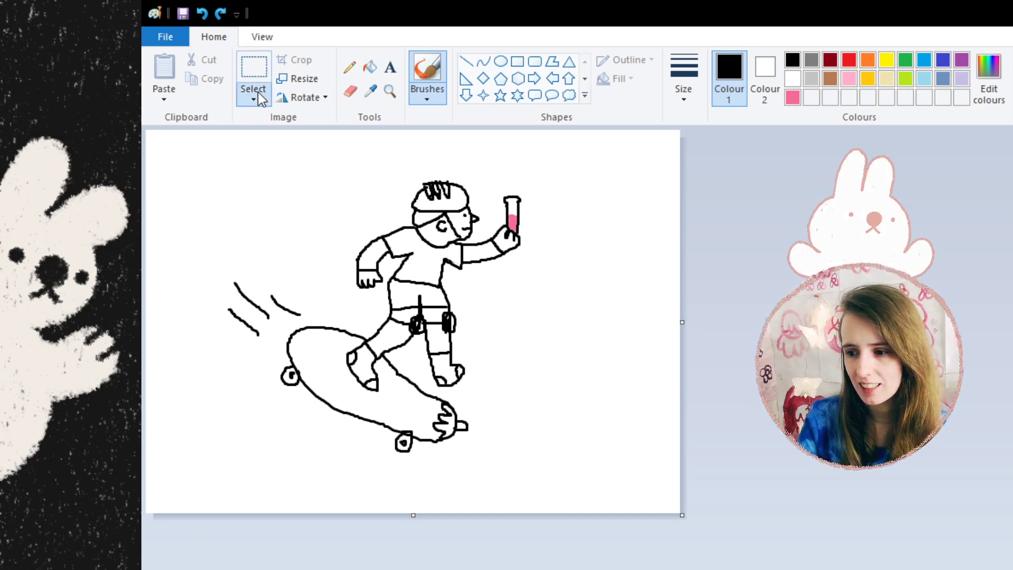
Select the whole picture and move it slightly right and down on the canvas, nudging it a little back left
{"action": "key", "text": "ctrl+a"}
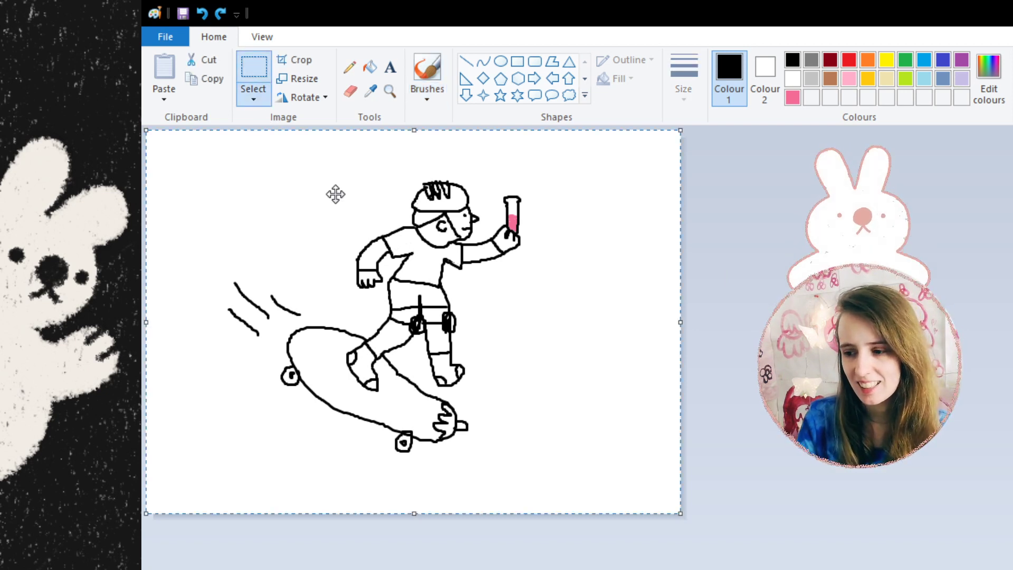
{"action": "left_click_drag", "start_coordinate": [395, 314], "coordinate": [417, 325]}
{"action": "key", "text": "Escape"}
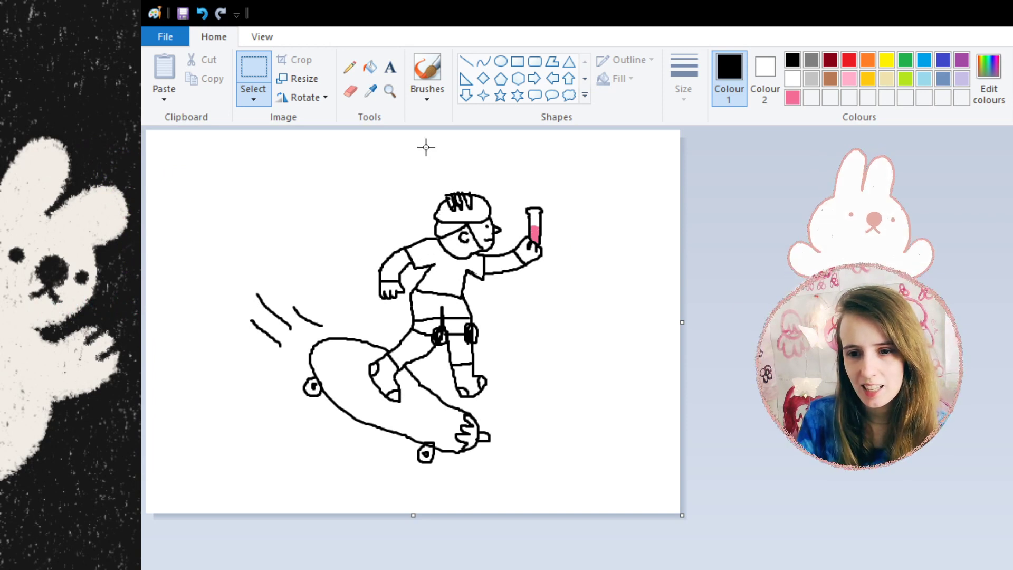
{"action": "key", "text": "ctrl+a"}
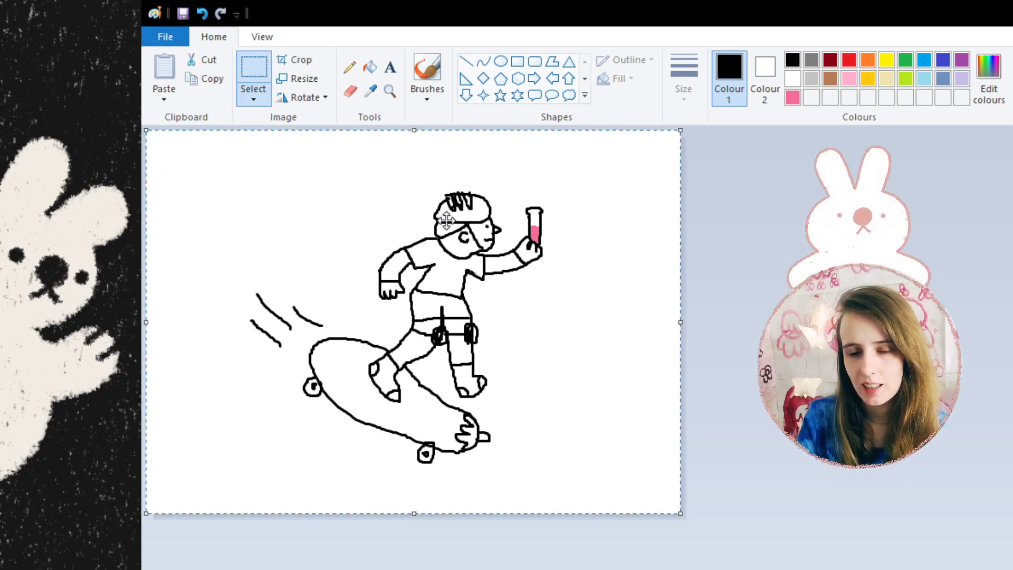
{"action": "left_click_drag", "start_coordinate": [446, 221], "coordinate": [443, 221]}
{"action": "key", "text": "ctrl+a"}
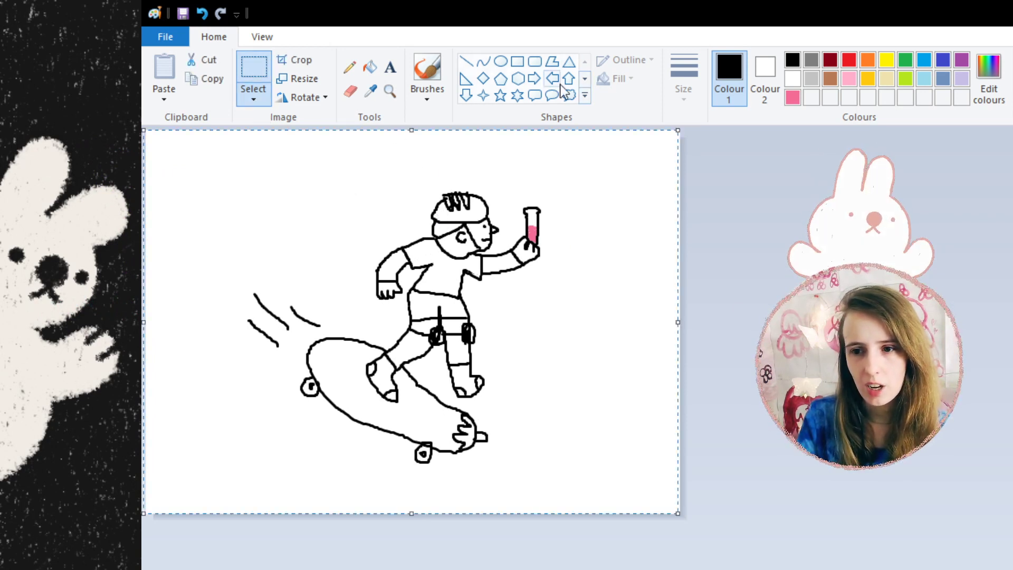
Brush a small black arrow pointing down towards the pink-filled tube, and undo the stray dot beside it
{"action": "left_click", "coordinate": [427, 64]}
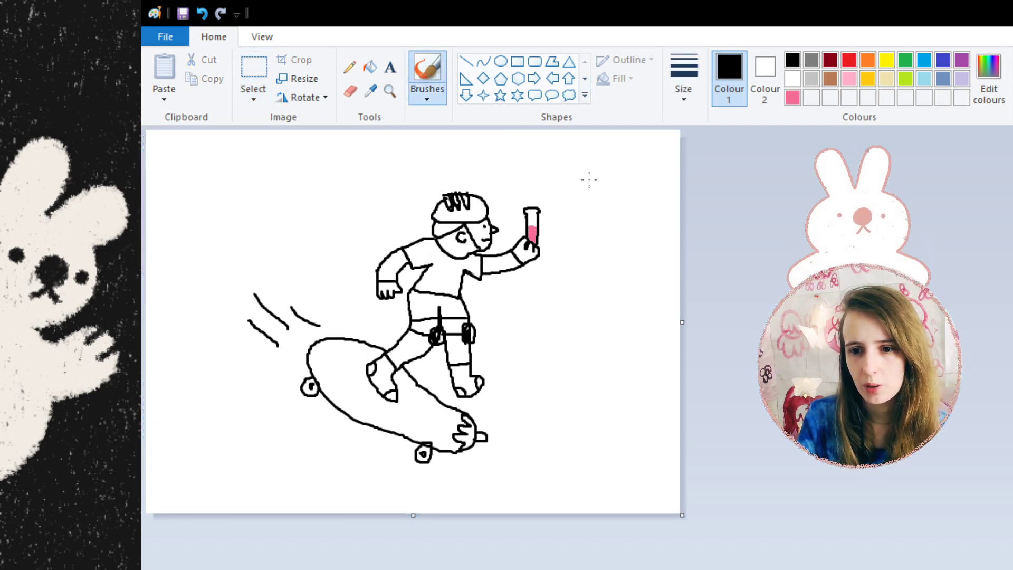
{"action": "mouse_move", "coordinate": [557, 174]}
{"action": "left_mouse_down"}
{"action": "mouse_move", "coordinate": [557, 196]}
{"action": "mouse_move", "coordinate": [569, 191]}
{"action": "left_mouse_up"}
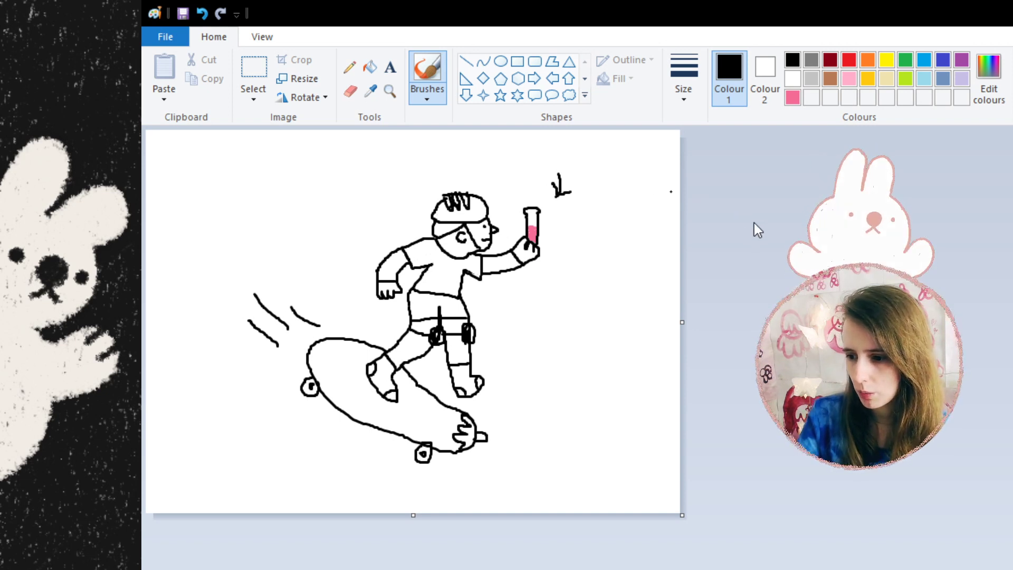
{"action": "key", "text": "ctrl+z"}
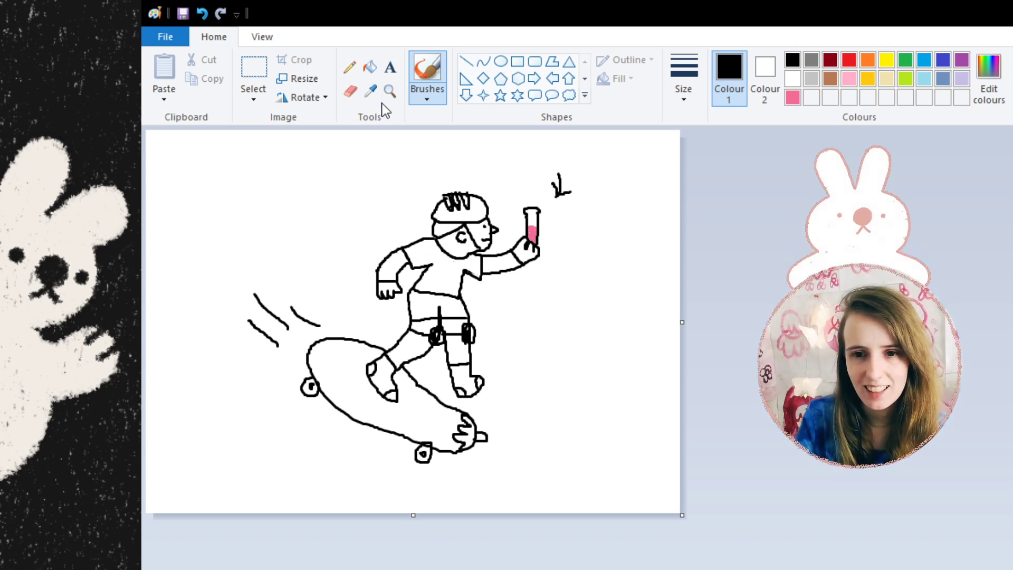
Start a text box above the small arrow and set its font to Arial at size 22
{"action": "left_click", "coordinate": [389, 71]}
{"action": "left_click", "coordinate": [501, 153]}
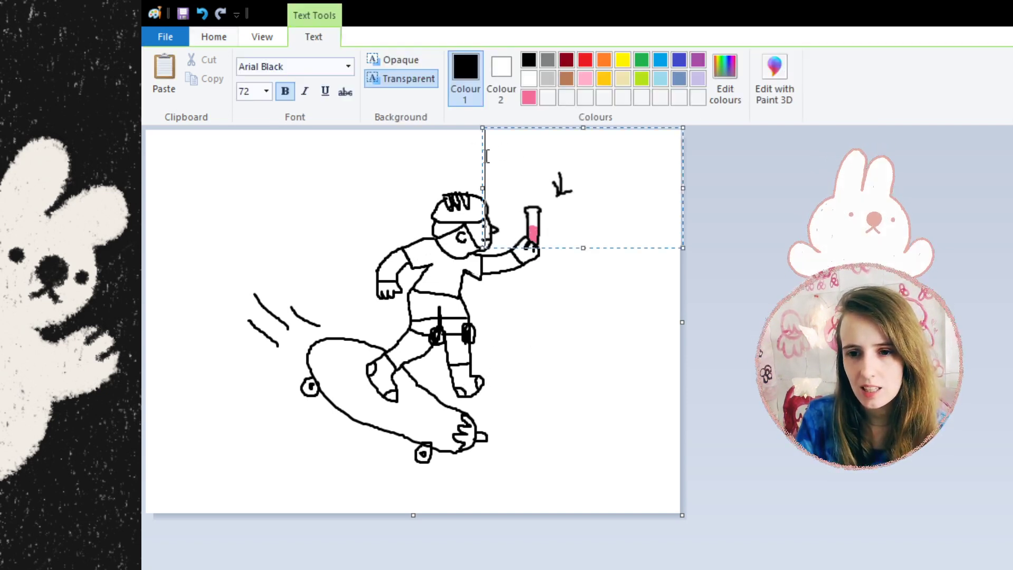
{"action": "left_click", "coordinate": [262, 93]}
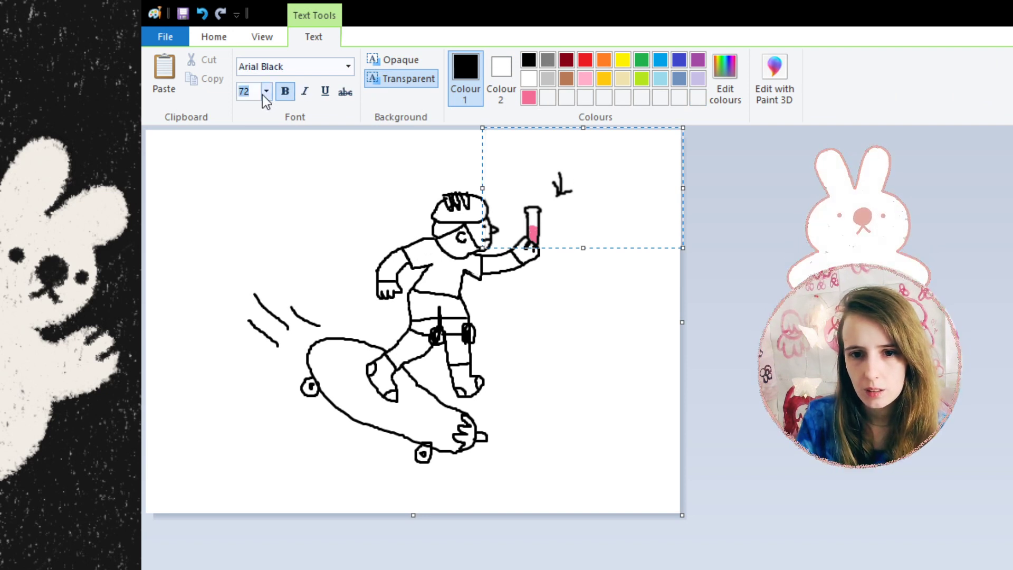
{"action": "type", "text": "36"}
{"action": "key", "text": "Return"}
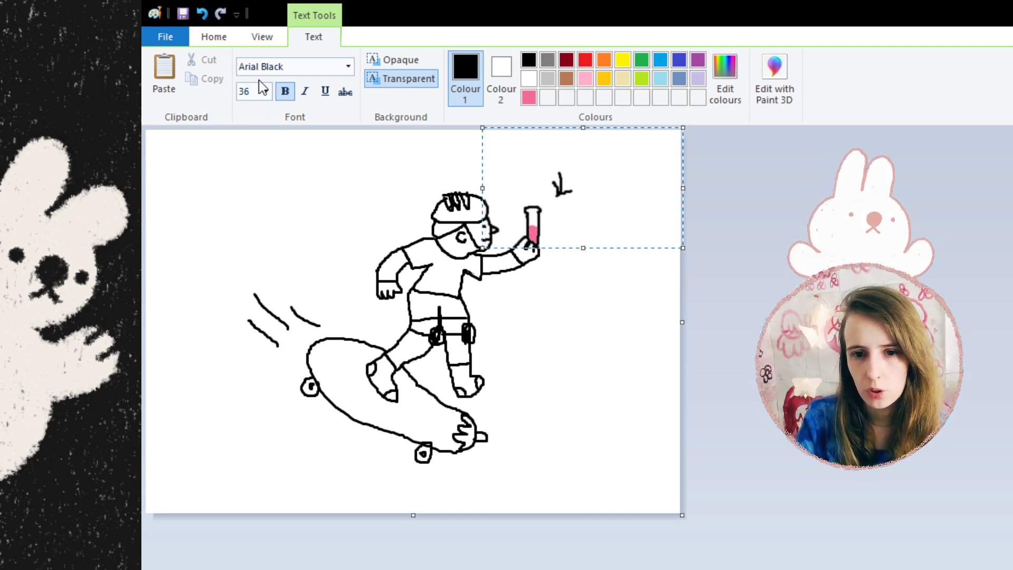
{"action": "left_click", "coordinate": [266, 92]}
{"action": "left_click", "coordinate": [260, 229]}
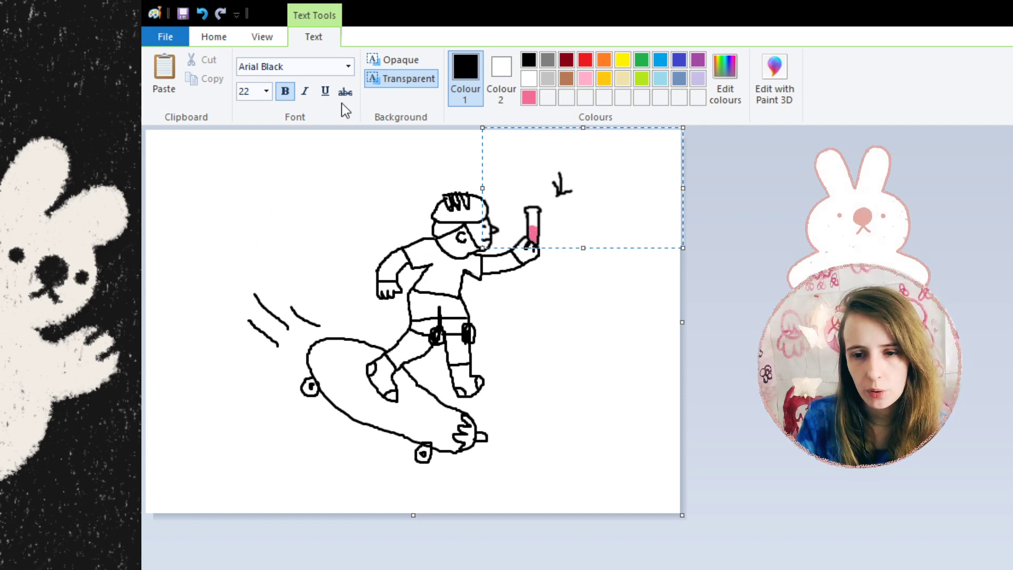
{"action": "left_click", "coordinate": [348, 65]}
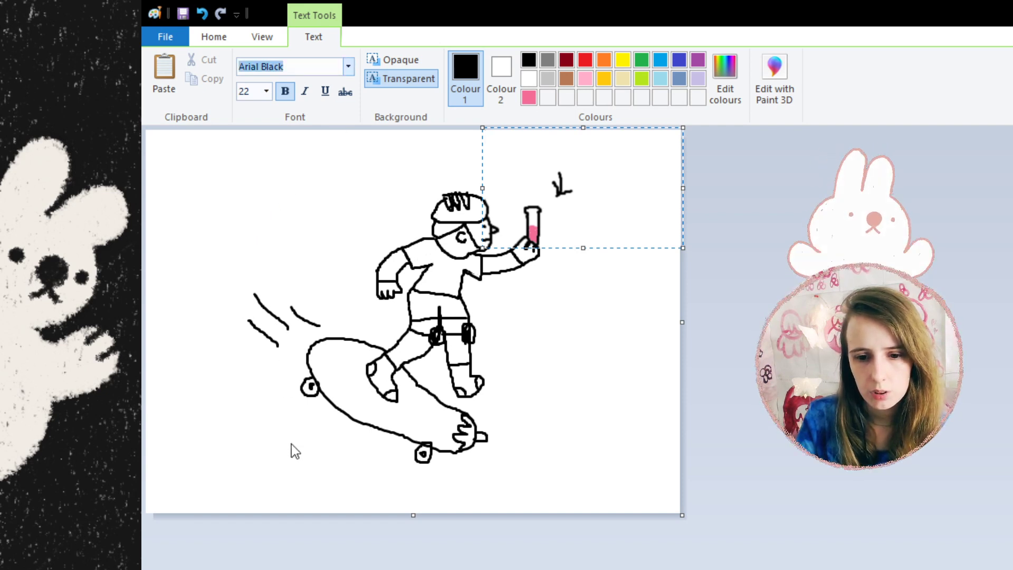
{"action": "type", "text": "Arial"}
{"action": "key", "text": "Return"}
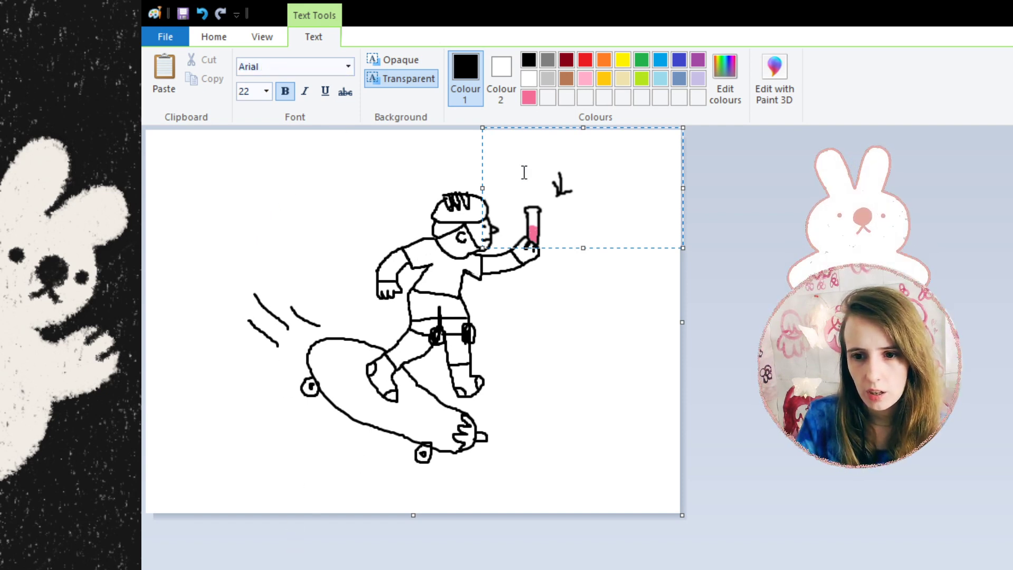
Enter the label "coronavirus cure" over two lines in the text box
{"action": "type", "text": "co"}
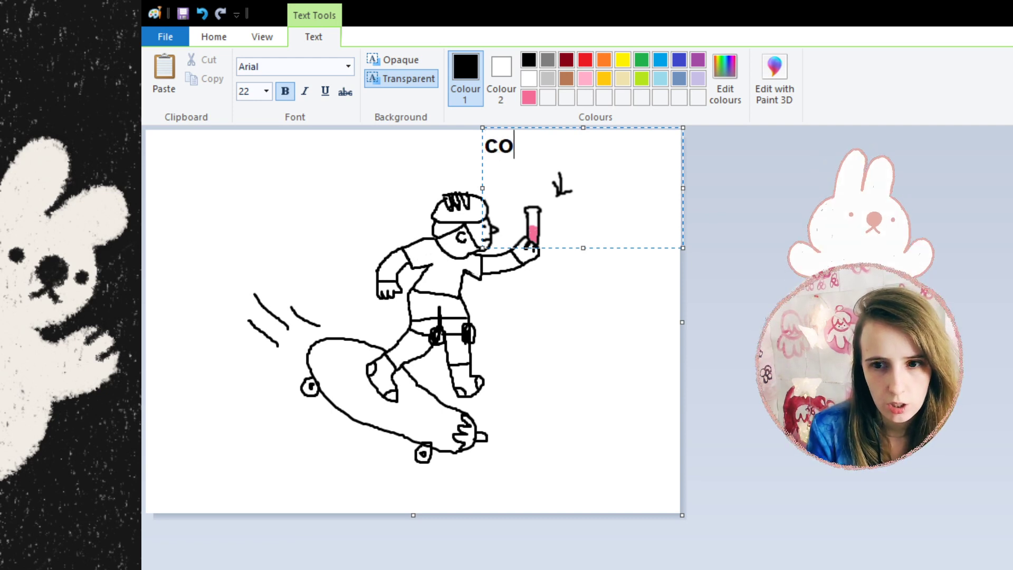
{"action": "type", "text": "ronavirus"}
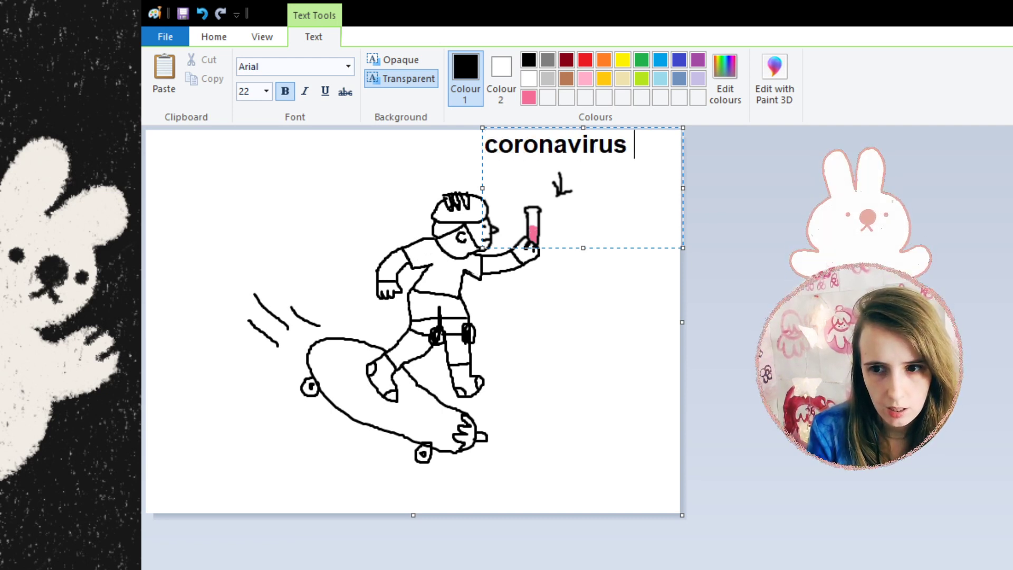
{"action": "key", "text": "Return"}
{"action": "type", "text": "cure"}
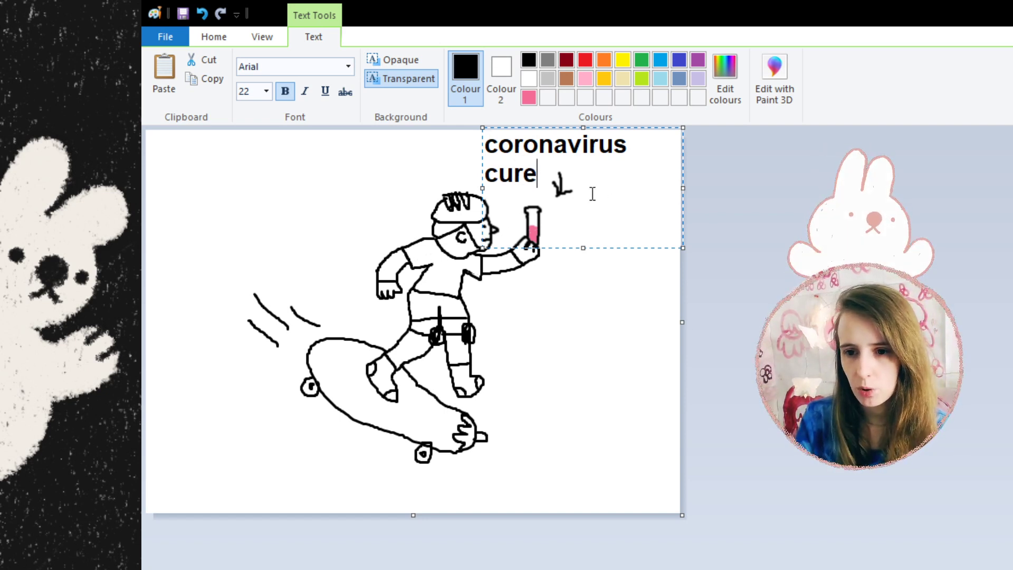
Select the whole "coronavirus cure" label and reduce its font size to 18
{"action": "left_click_drag", "start_coordinate": [592, 194], "coordinate": [461, 133]}
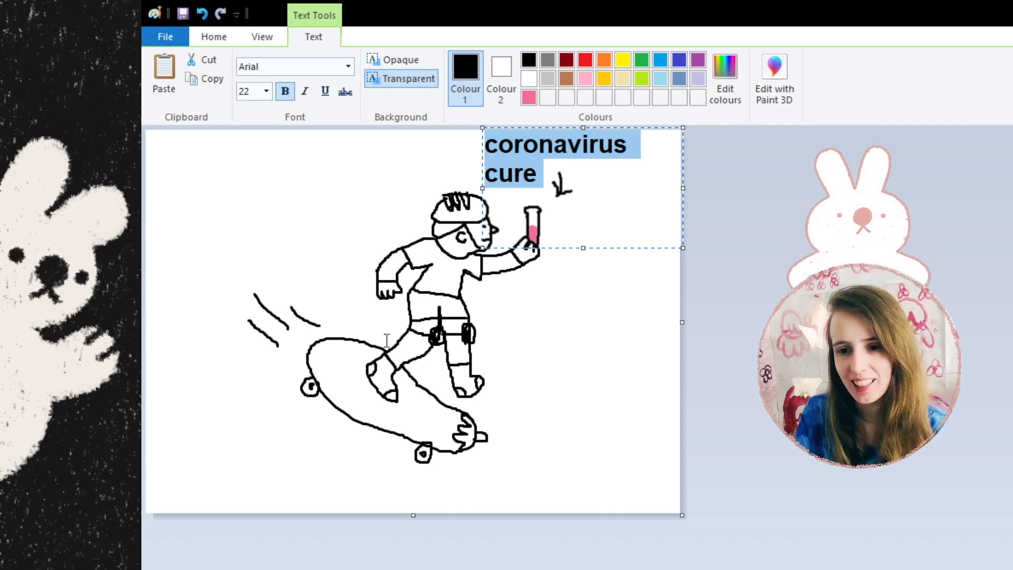
{"action": "left_click", "coordinate": [595, 193]}
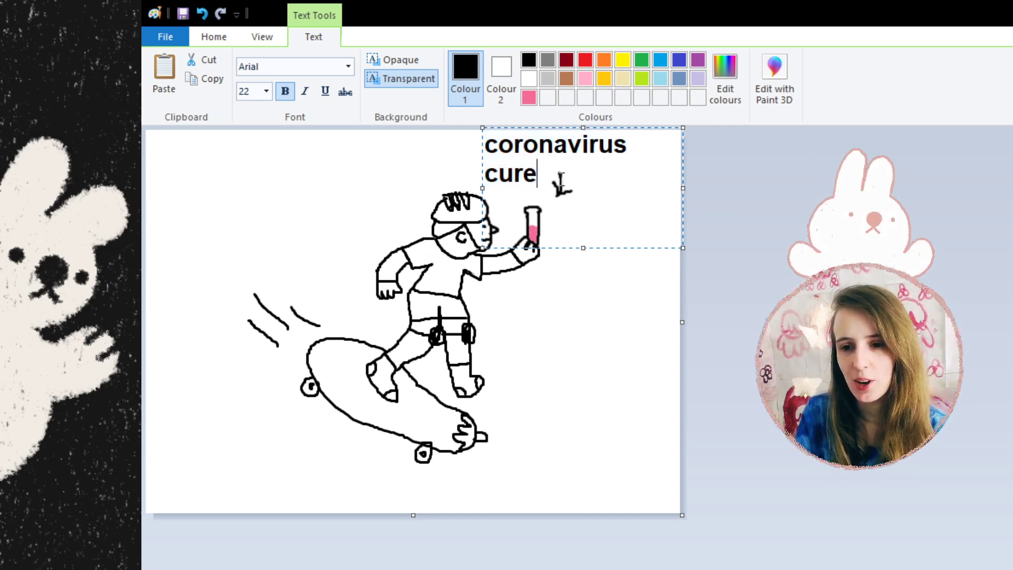
{"action": "left_click_drag", "start_coordinate": [560, 179], "coordinate": [489, 141]}
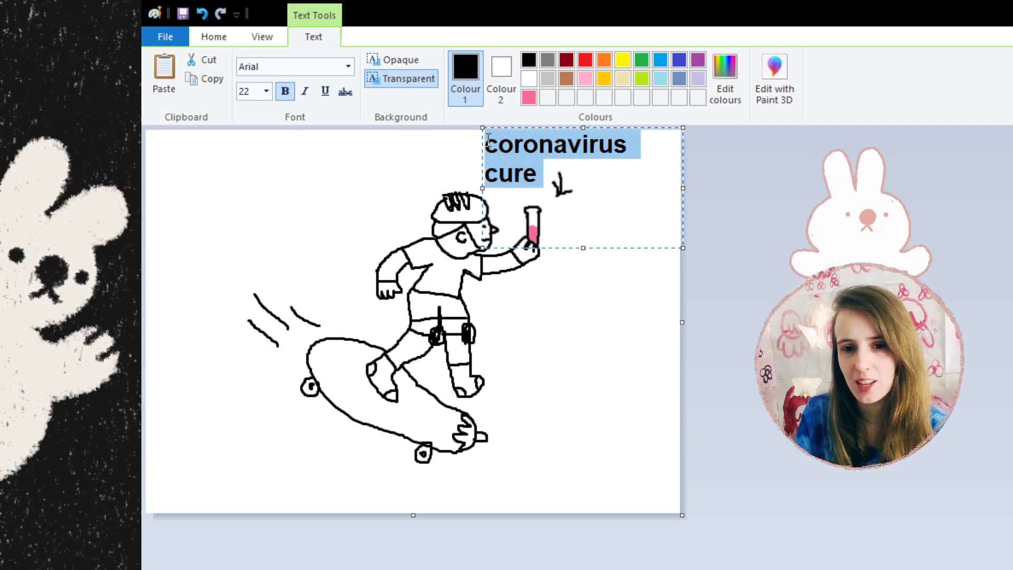
{"action": "left_click", "coordinate": [584, 177]}
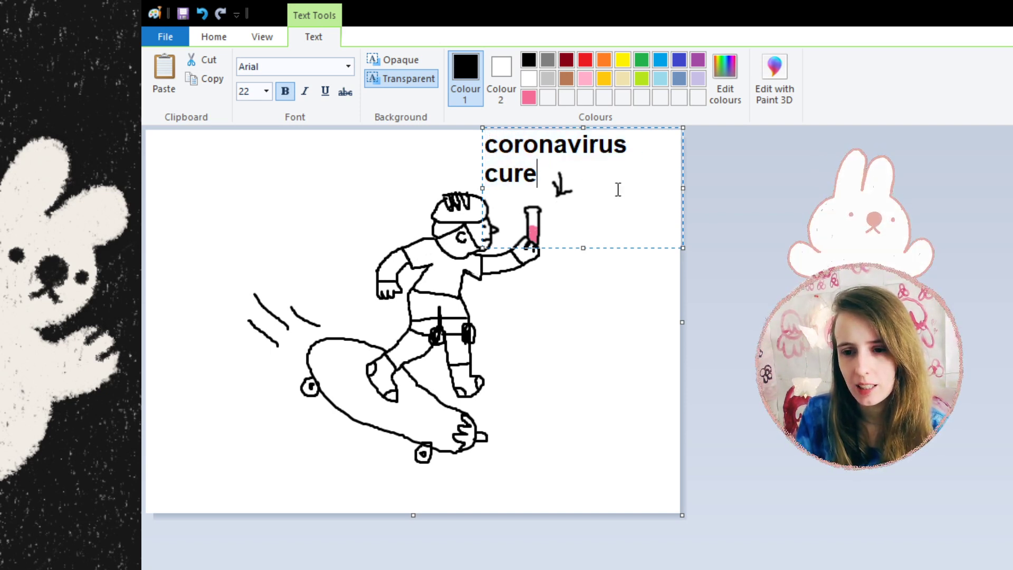
{"action": "left_click_drag", "start_coordinate": [617, 188], "coordinate": [459, 132]}
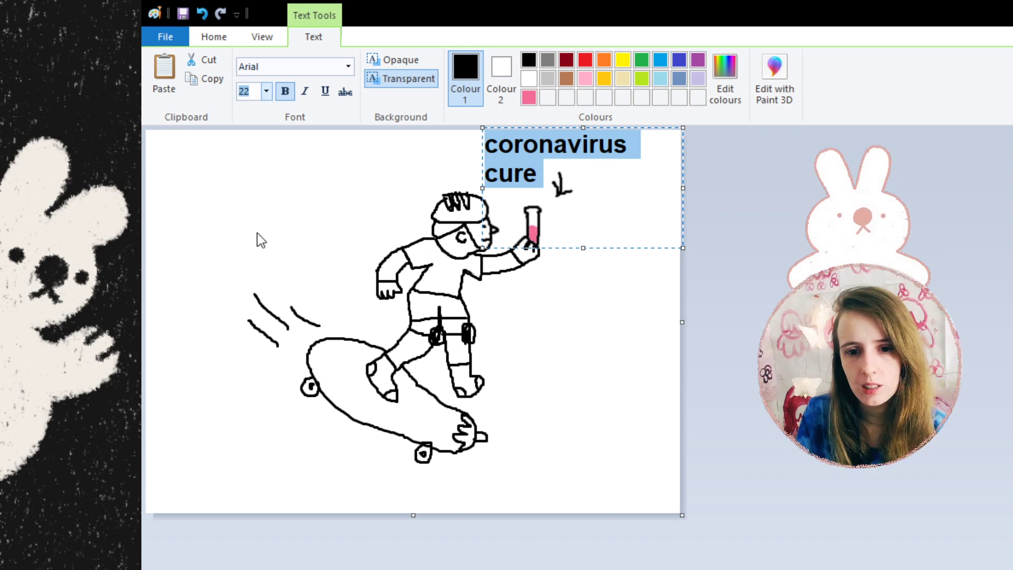
{"action": "type", "text": "20"}
{"action": "key", "text": "Return"}
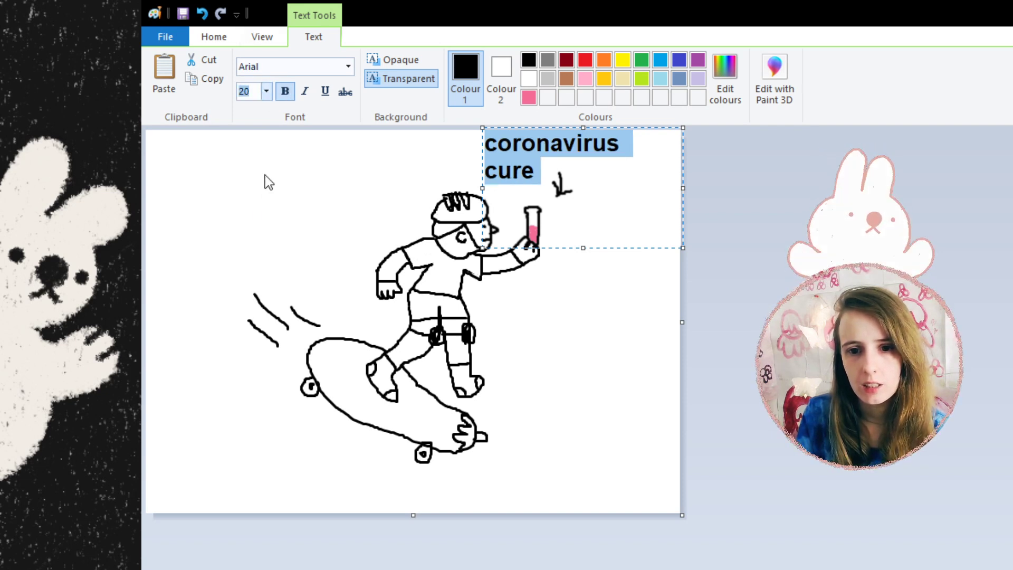
{"action": "type", "text": "18"}
{"action": "left_click", "coordinate": [580, 172]}
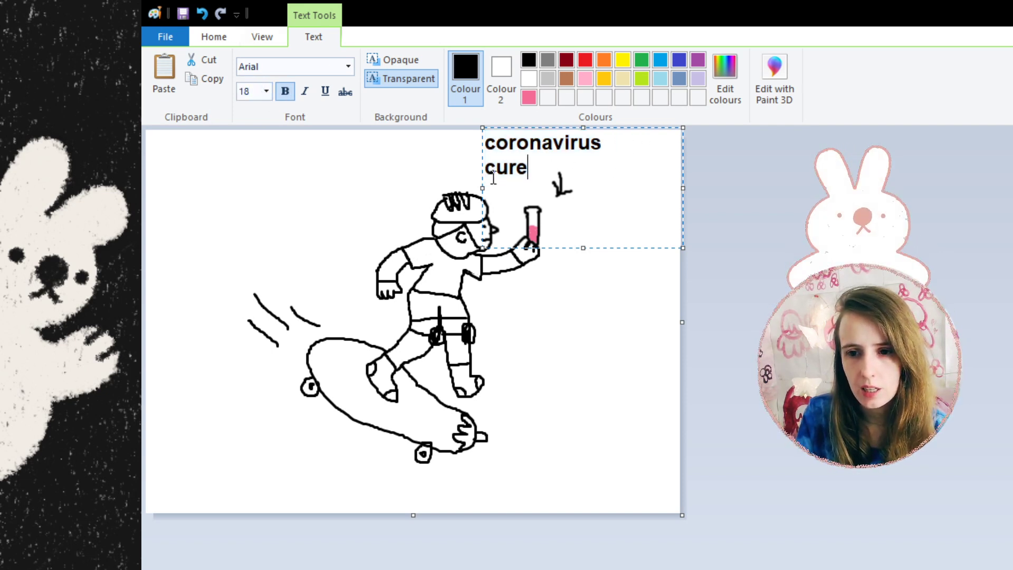
Join "coronavirus cure" onto one line, move the label slightly down towards the arrow, and place it on the canvas
{"action": "left_click", "coordinate": [486, 168]}
{"action": "key", "text": "BackSpace"}
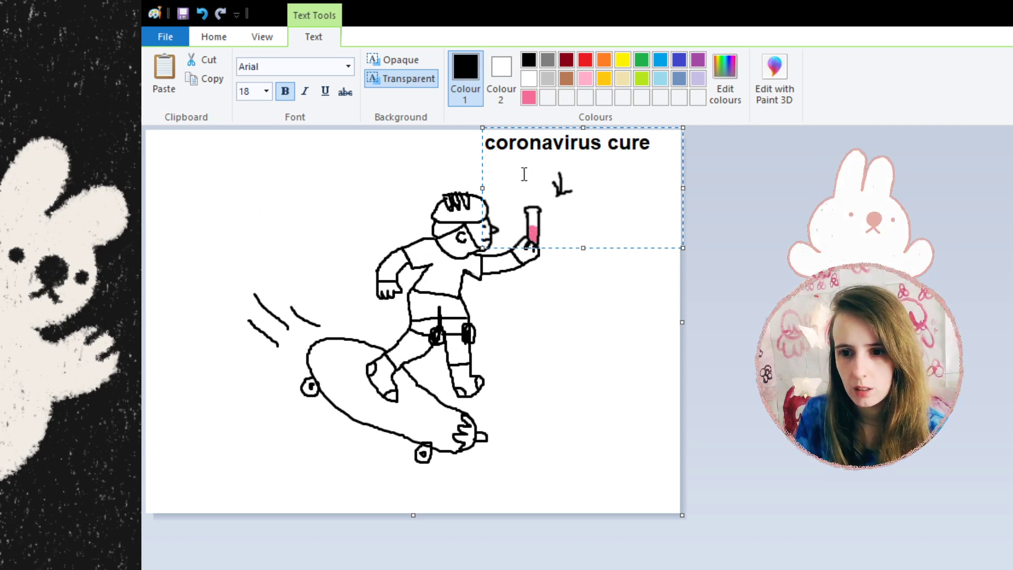
{"action": "left_click_drag", "start_coordinate": [536, 125], "coordinate": [530, 141]}
{"action": "left_click", "coordinate": [404, 168]}
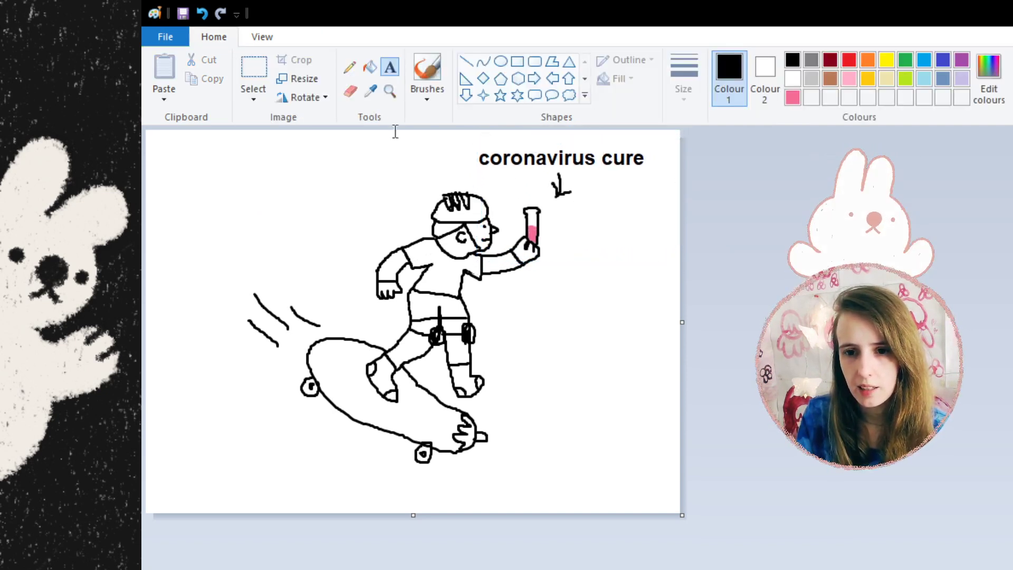
Draw a slanted arrow pointing at the skateboarder's rear shoulder and place the label "tony hawk" just above it
{"action": "left_click", "coordinate": [429, 65]}
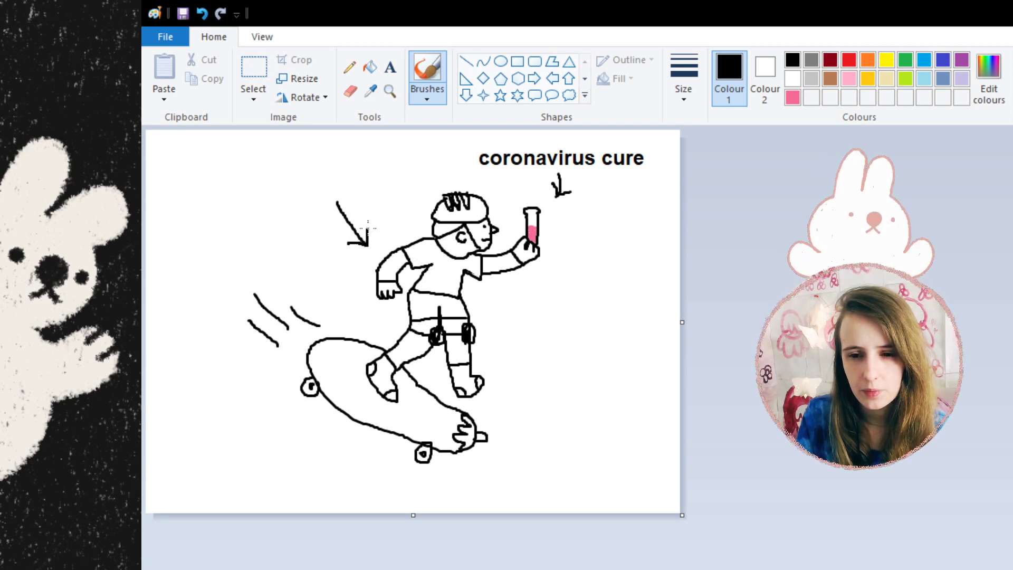
{"action": "left_click", "coordinate": [390, 67]}
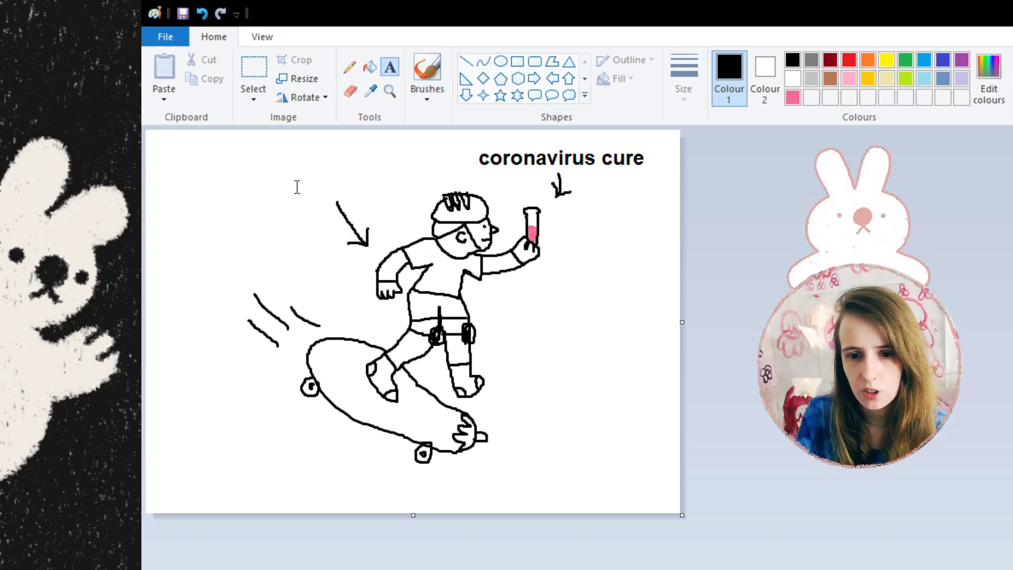
{"action": "left_click", "coordinate": [276, 188]}
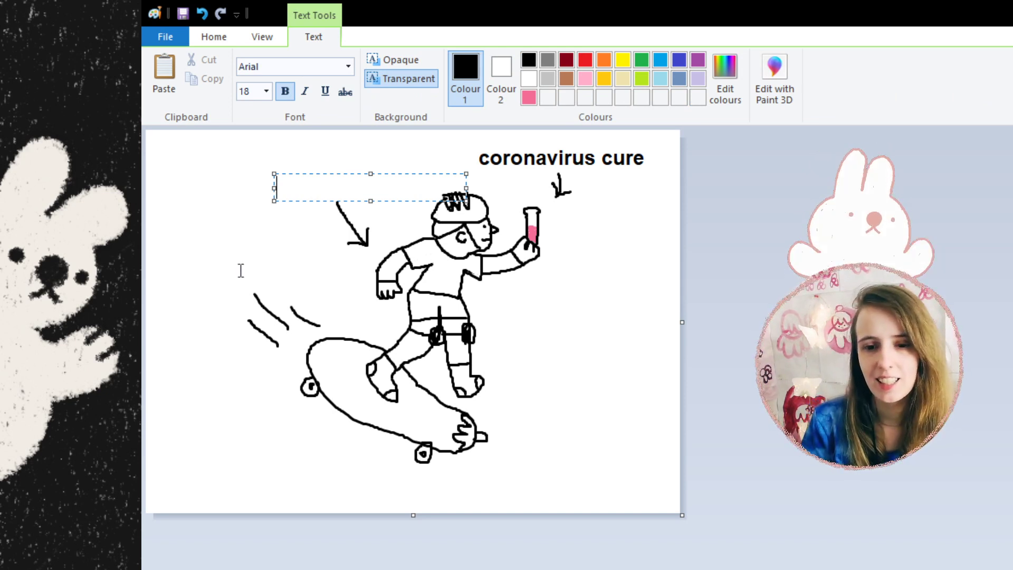
{"action": "type", "text": "tony ha"}
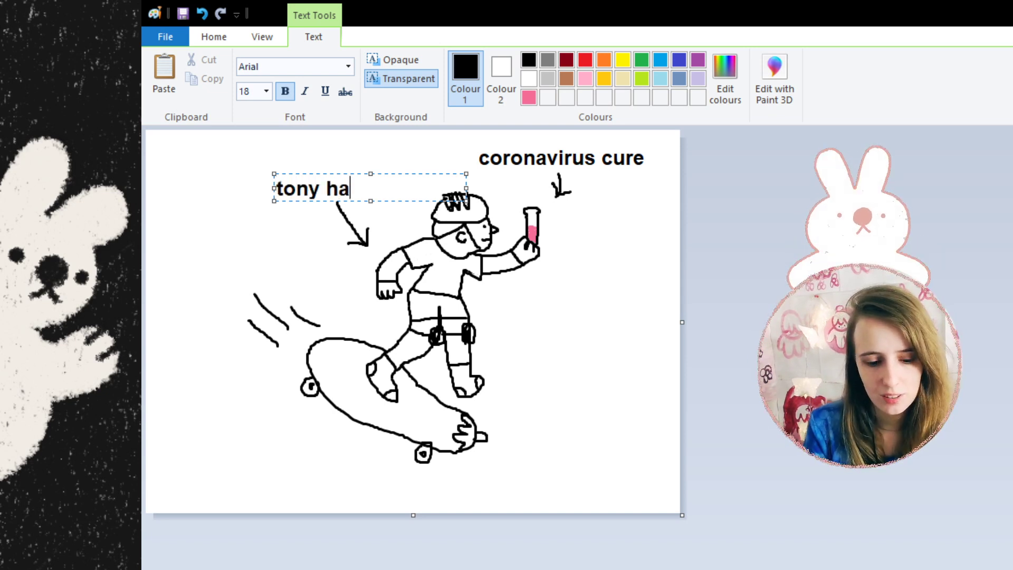
{"action": "type", "text": "wk"}
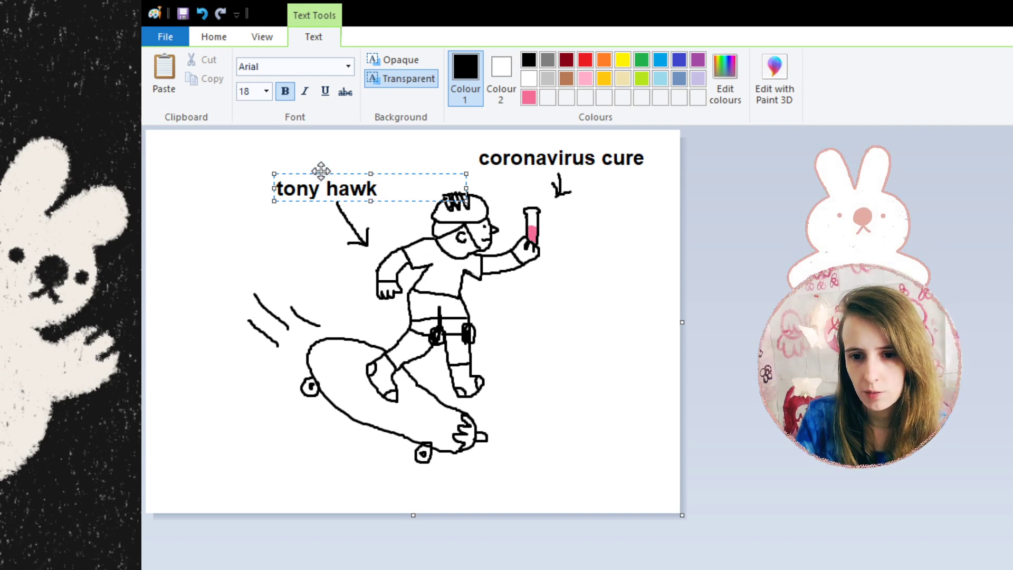
{"action": "left_click_drag", "start_coordinate": [321, 173], "coordinate": [331, 166]}
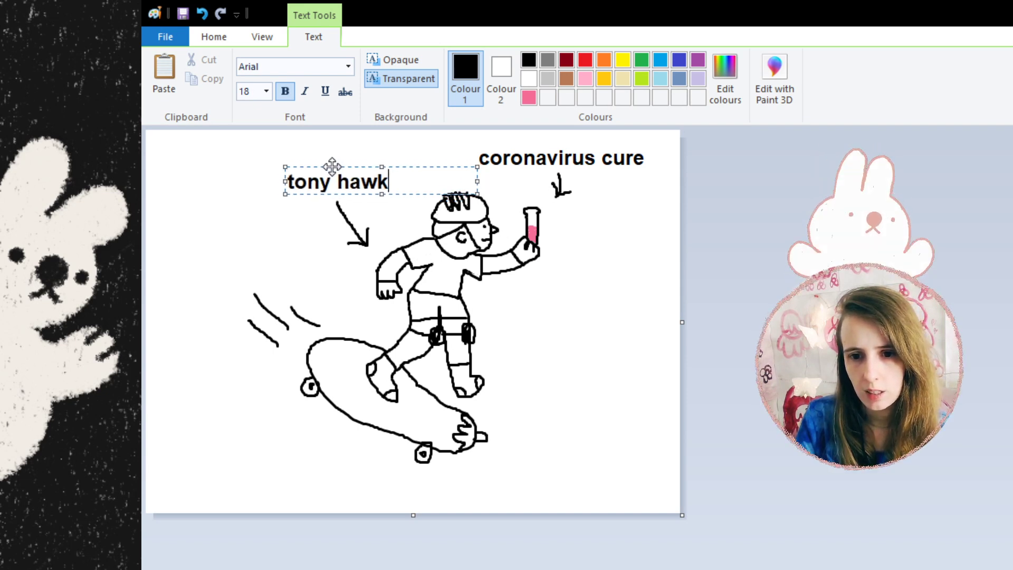
{"action": "left_click", "coordinate": [586, 309]}
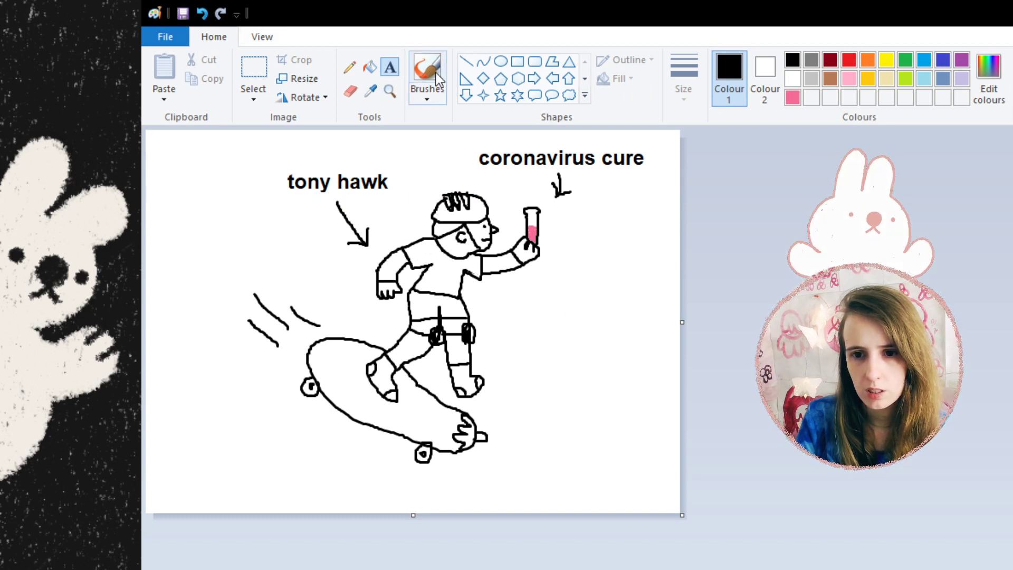
Draw a curved arrow pointing at the front of the skateboard and label it "cool eggplant skateboard" over two lines
{"action": "left_click", "coordinate": [420, 69]}
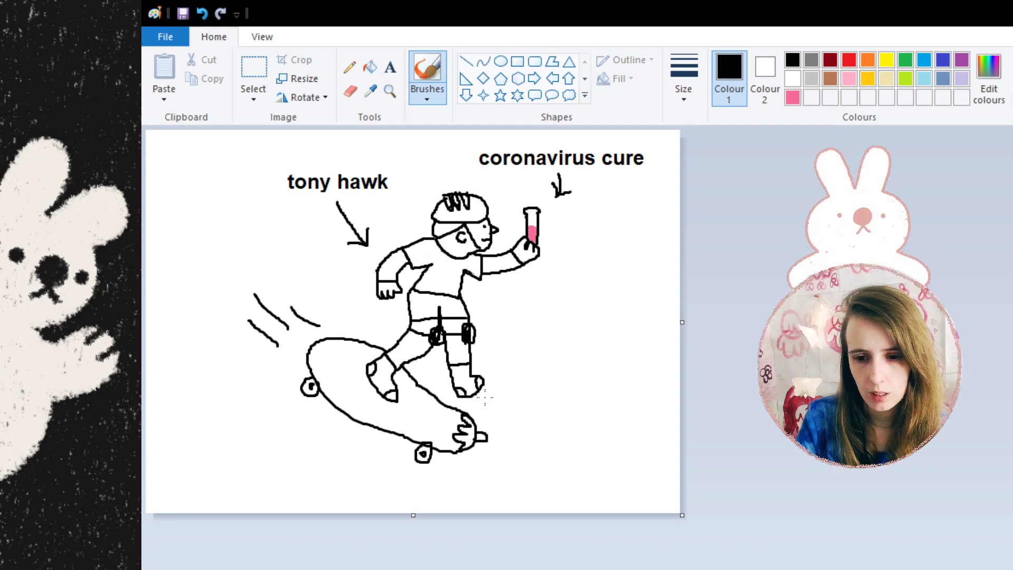
{"action": "mouse_move", "coordinate": [487, 414]}
{"action": "left_mouse_down"}
{"action": "mouse_move", "coordinate": [527, 432]}
{"action": "mouse_move", "coordinate": [484, 416]}
{"action": "mouse_move", "coordinate": [496, 425]}
{"action": "left_mouse_up"}
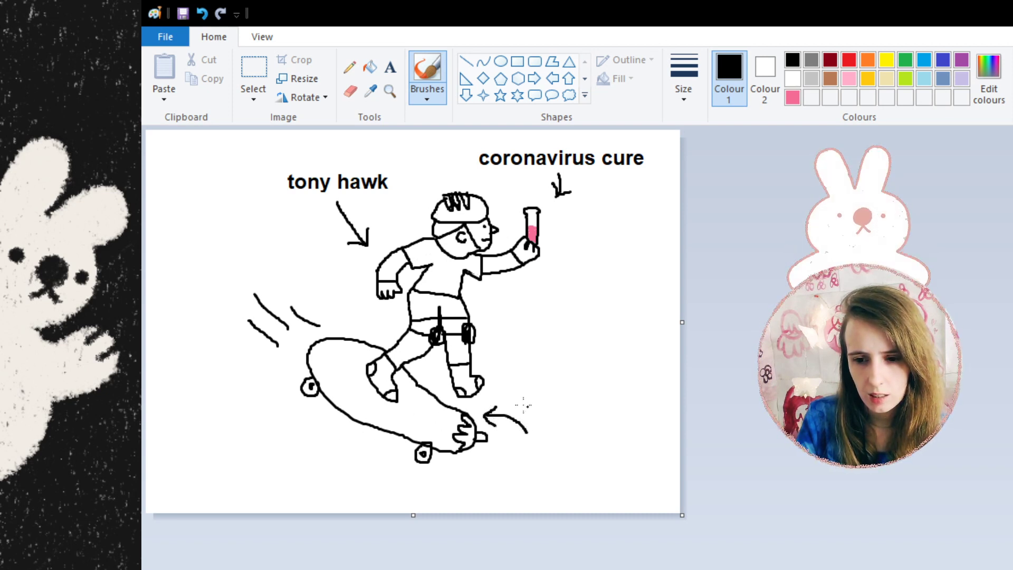
{"action": "left_click", "coordinate": [390, 68]}
{"action": "left_click", "coordinate": [514, 438]}
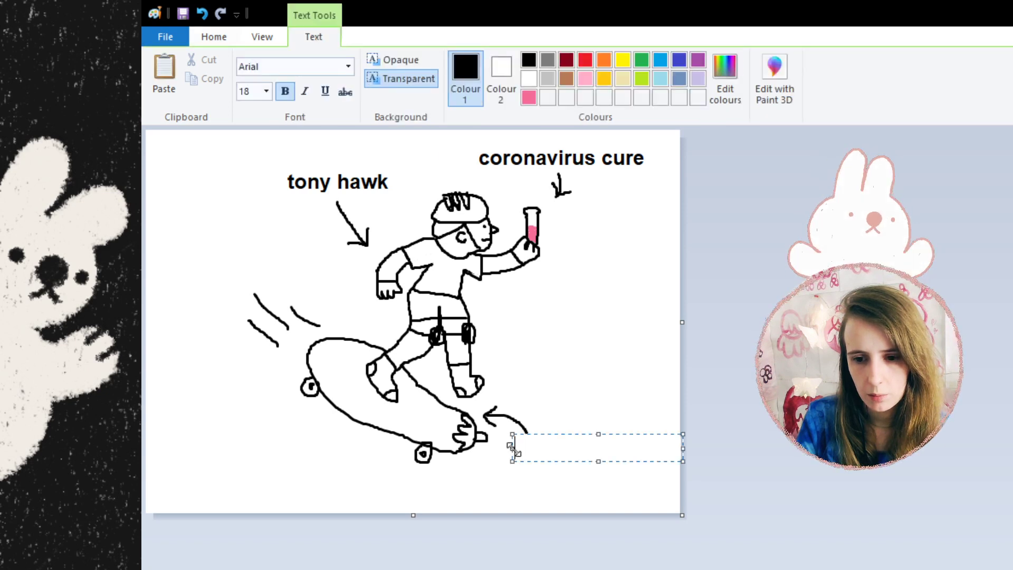
{"action": "type", "text": "coo"}
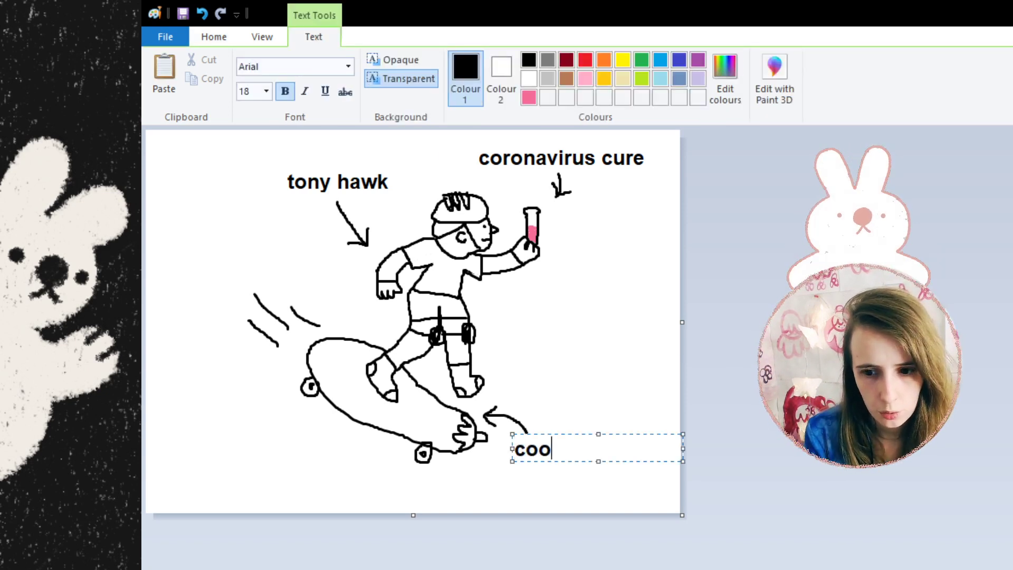
{"action": "type", "text": "l eggplant"}
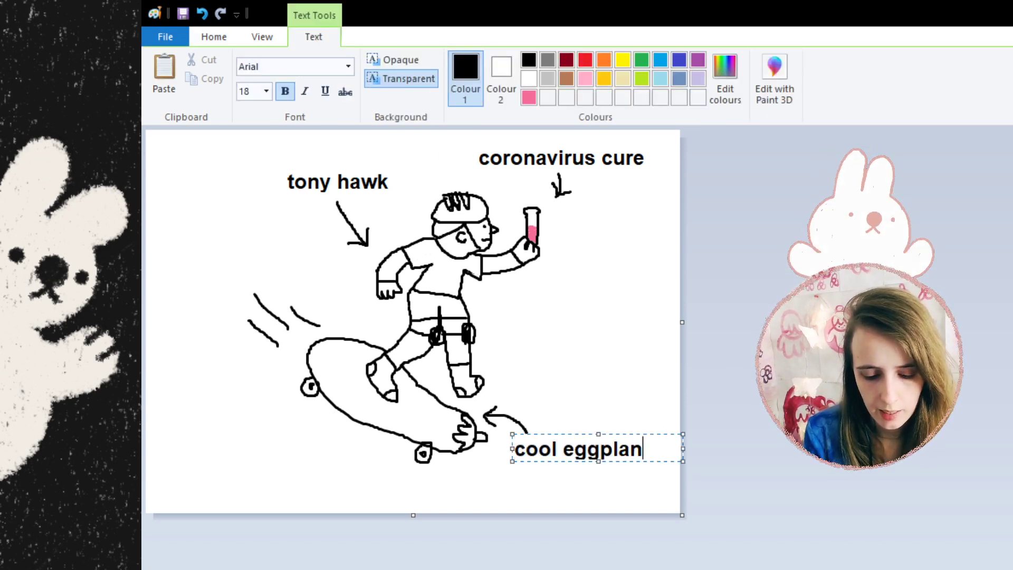
{"action": "key", "text": "Return"}
{"action": "type", "text": "skat"}
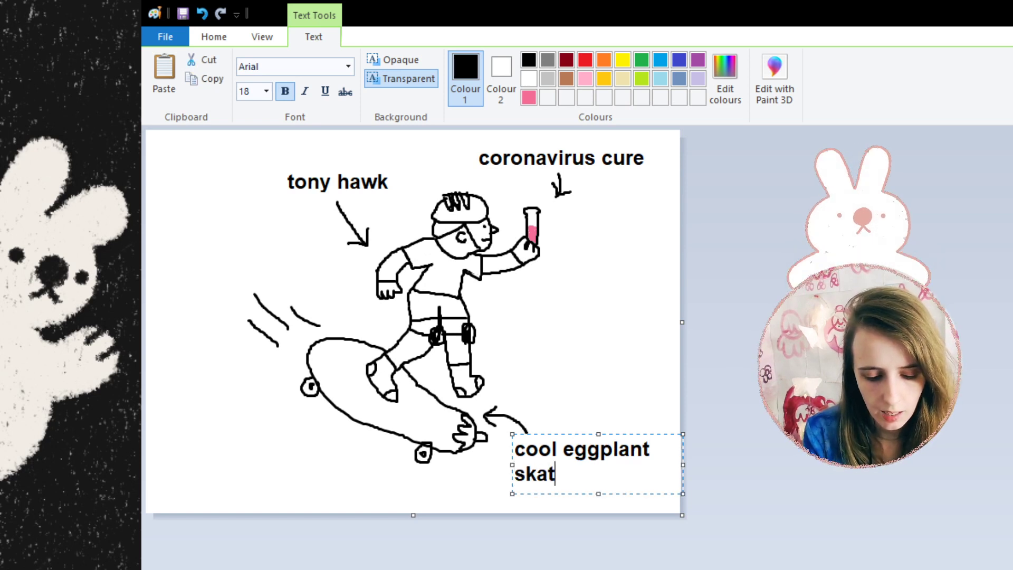
{"action": "type", "text": "eboard "}
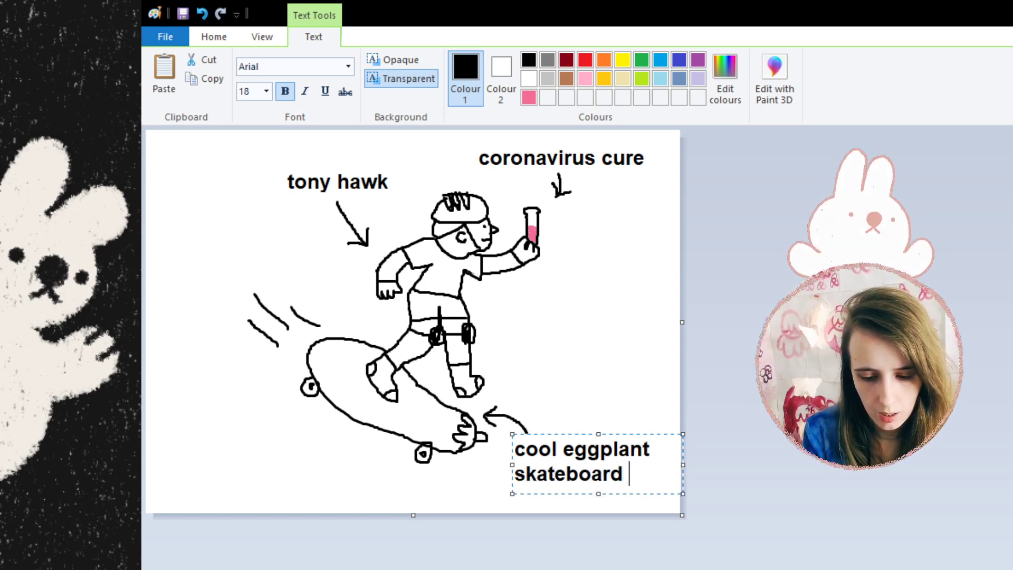
Add "(awesome)" as a third line of the skateboard label and set the whole label's font size to 16
{"action": "type", "text": "(awesom"}
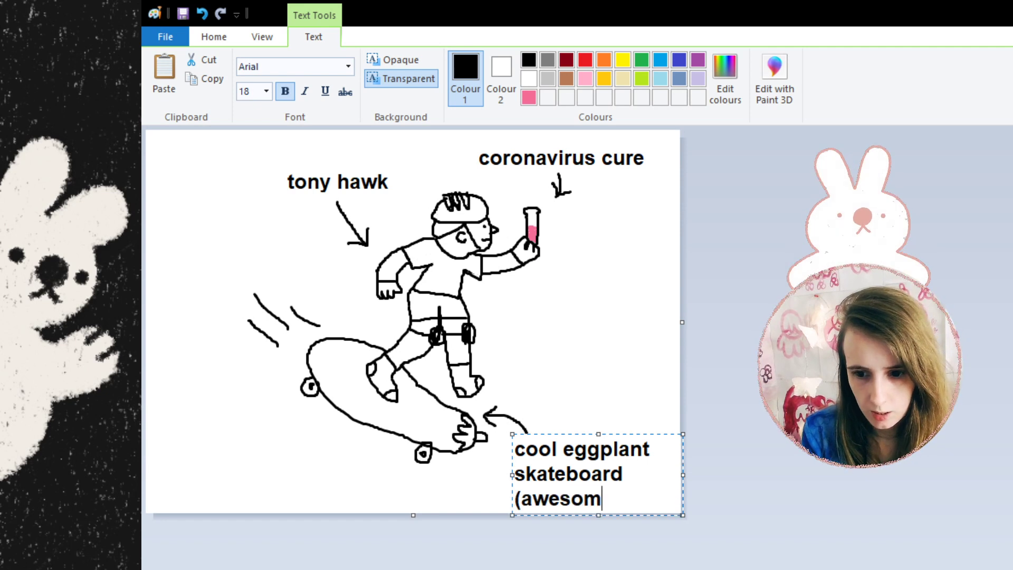
{"action": "type", "text": "e)"}
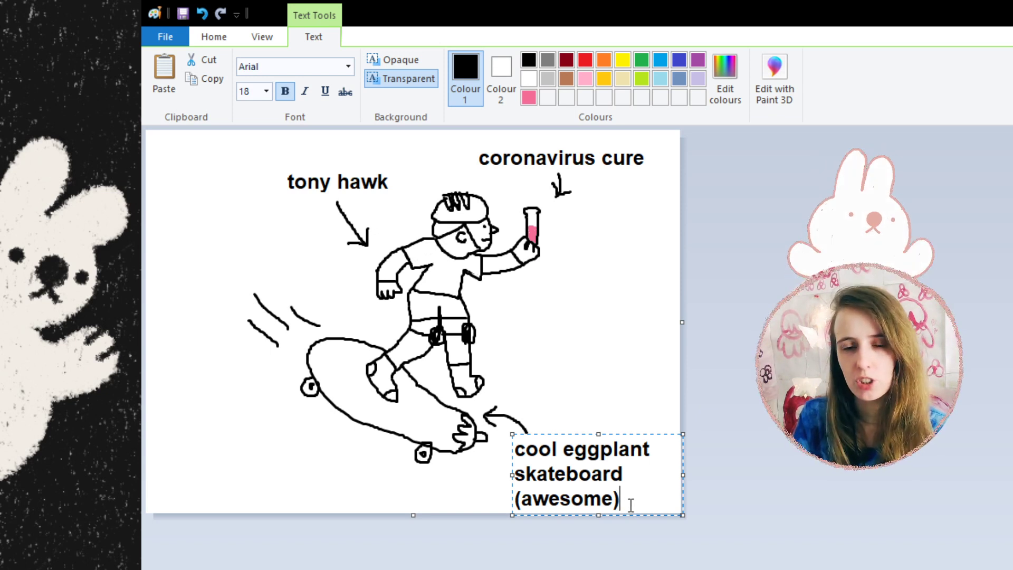
{"action": "left_click_drag", "start_coordinate": [628, 502], "coordinate": [501, 445]}
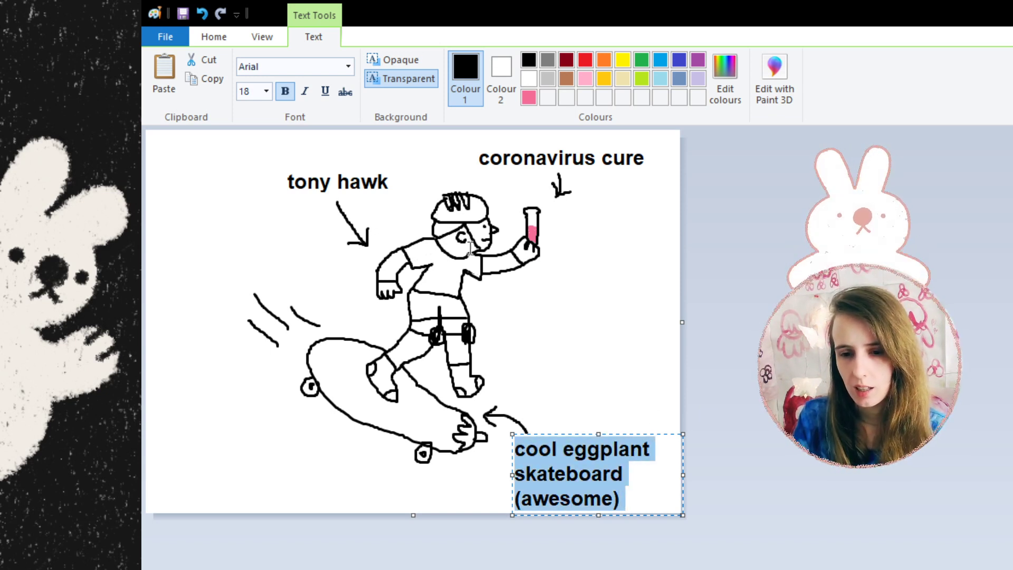
{"action": "left_click", "coordinate": [256, 91]}
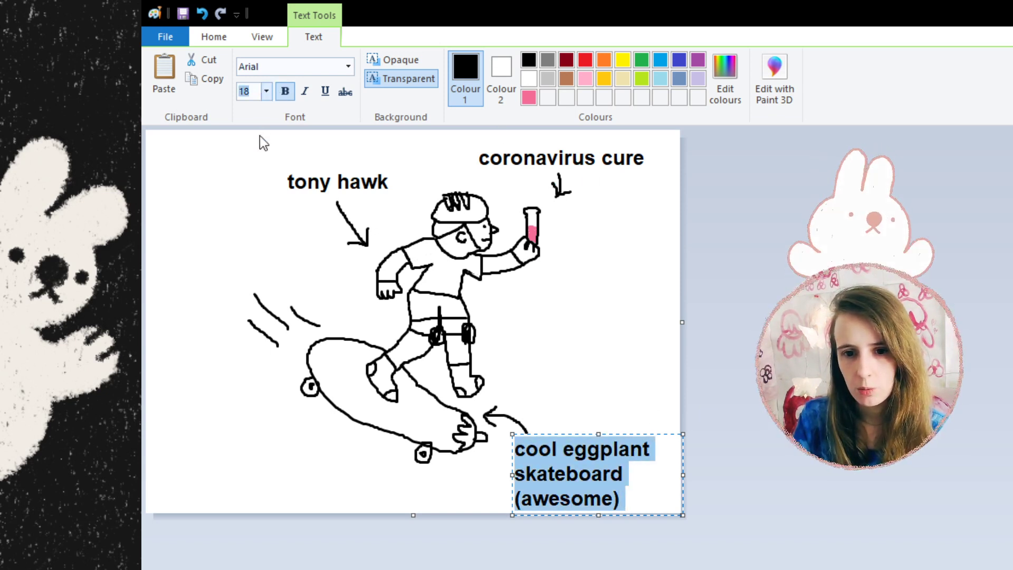
{"action": "type", "text": "16"}
{"action": "key", "text": "Return"}
{"action": "left_click", "coordinate": [572, 466]}
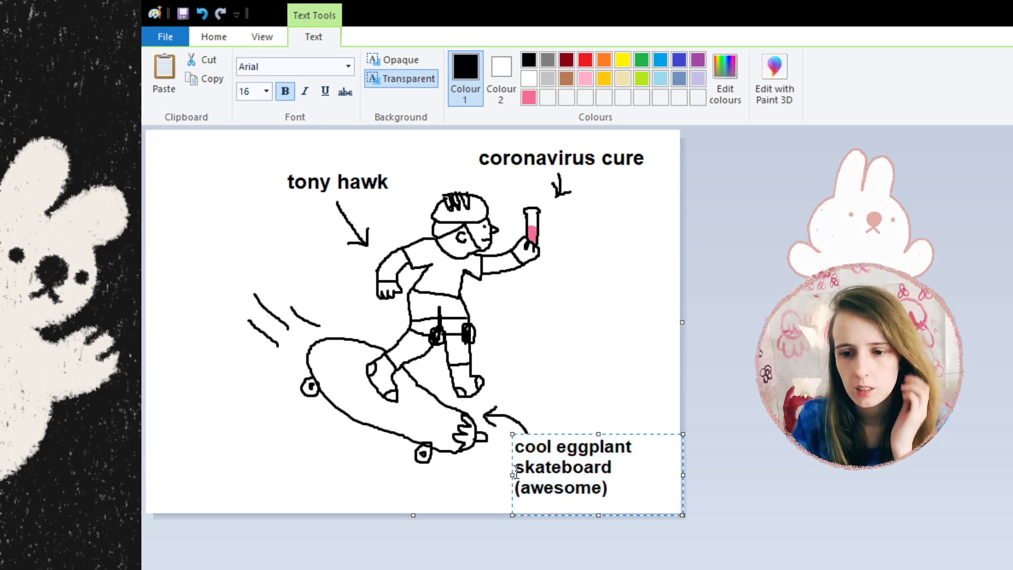
Shift the skateboard label slightly left and indent its second line, "skateboard", by one space
{"action": "left_click_drag", "start_coordinate": [551, 434], "coordinate": [532, 439]}
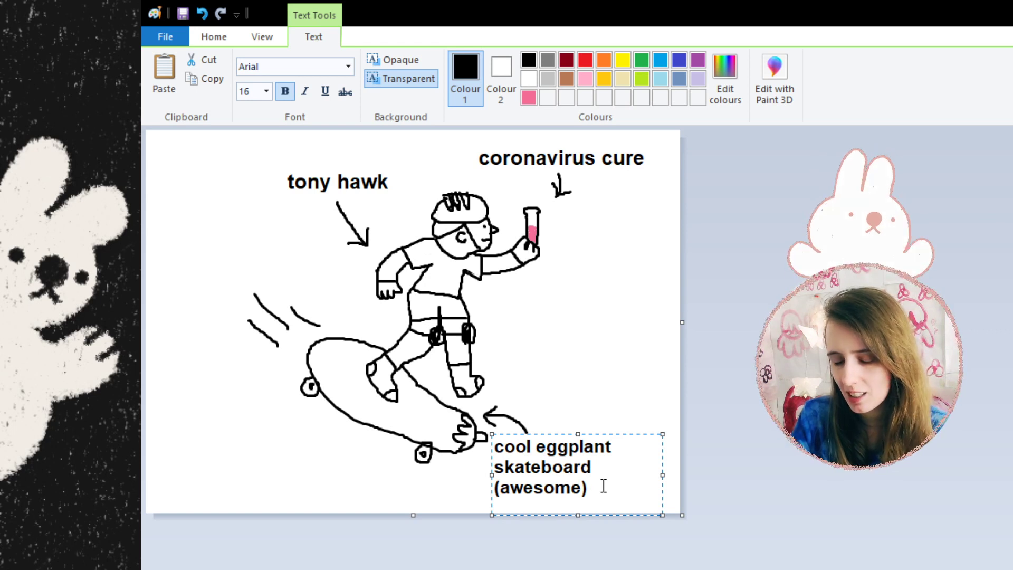
{"action": "left_click", "coordinate": [494, 447]}
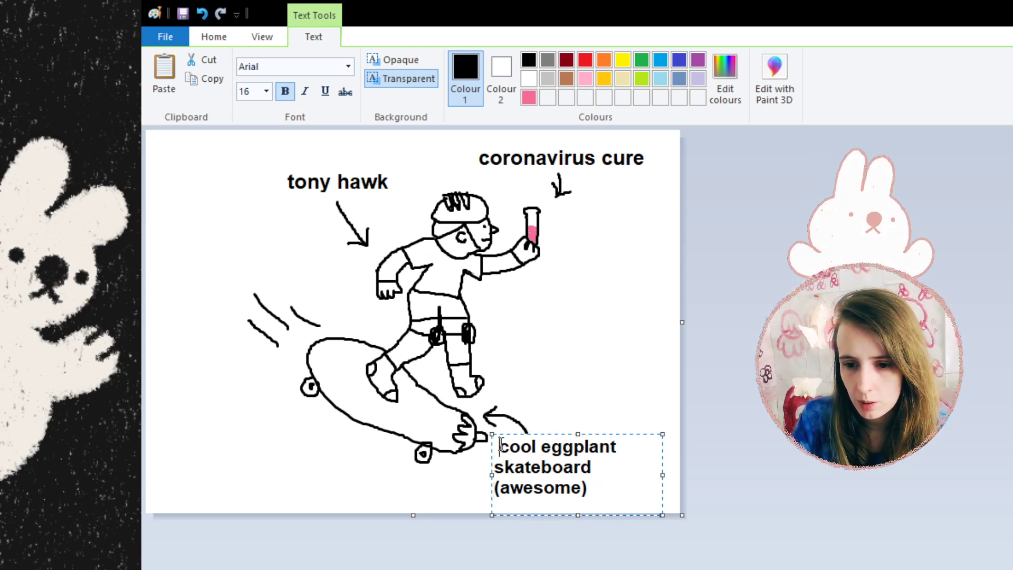
{"action": "left_click", "coordinate": [500, 443]}
{"action": "key", "text": "BackSpace"}
{"action": "left_click", "coordinate": [495, 465]}
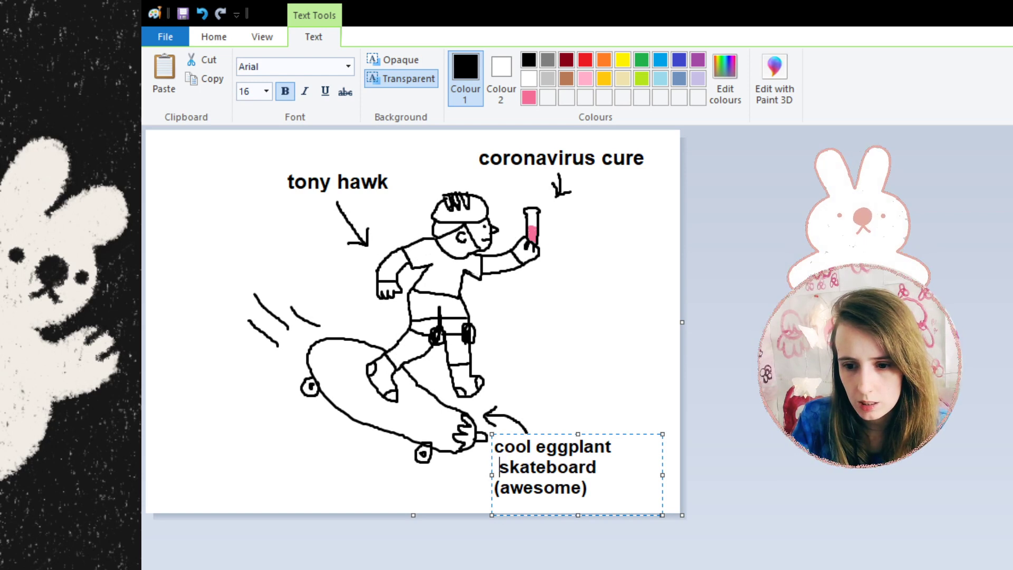
Indent the label's third line, "(awesome)", by one space and place the label on the canvas
{"action": "left_click", "coordinate": [494, 486]}
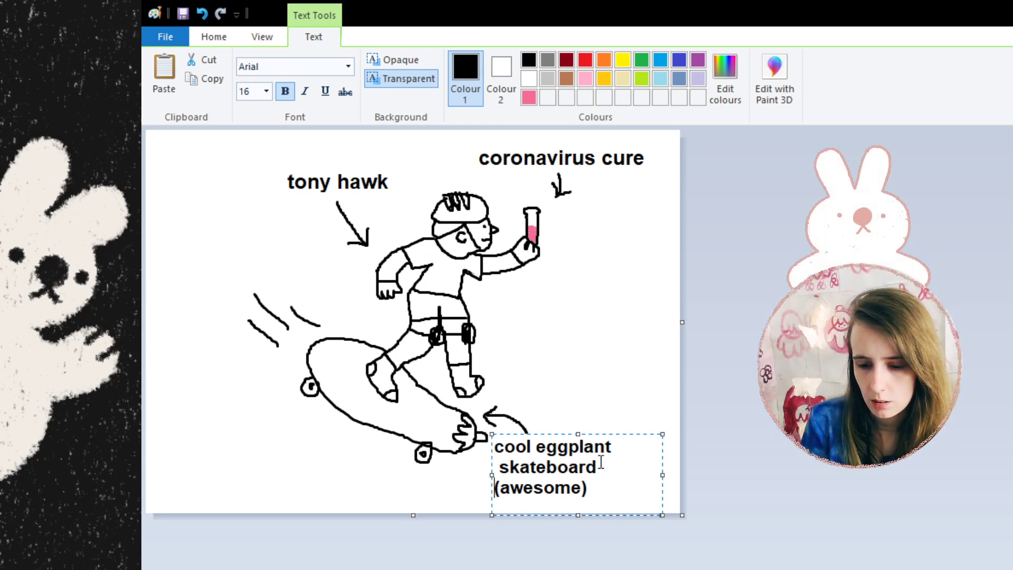
{"action": "key", "text": "BackSpace"}
{"action": "key", "text": "Left"}
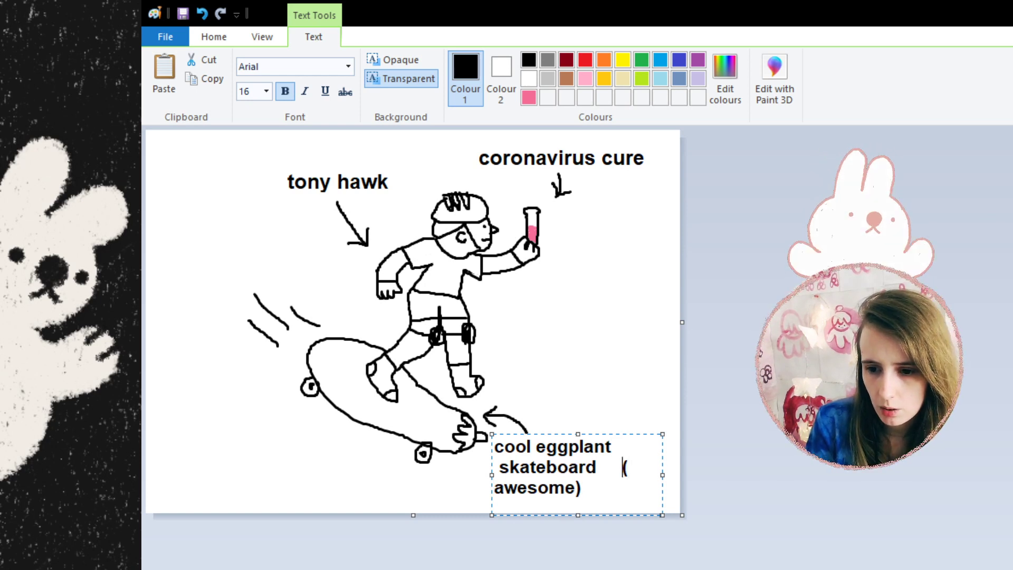
{"action": "key", "text": "Return"}
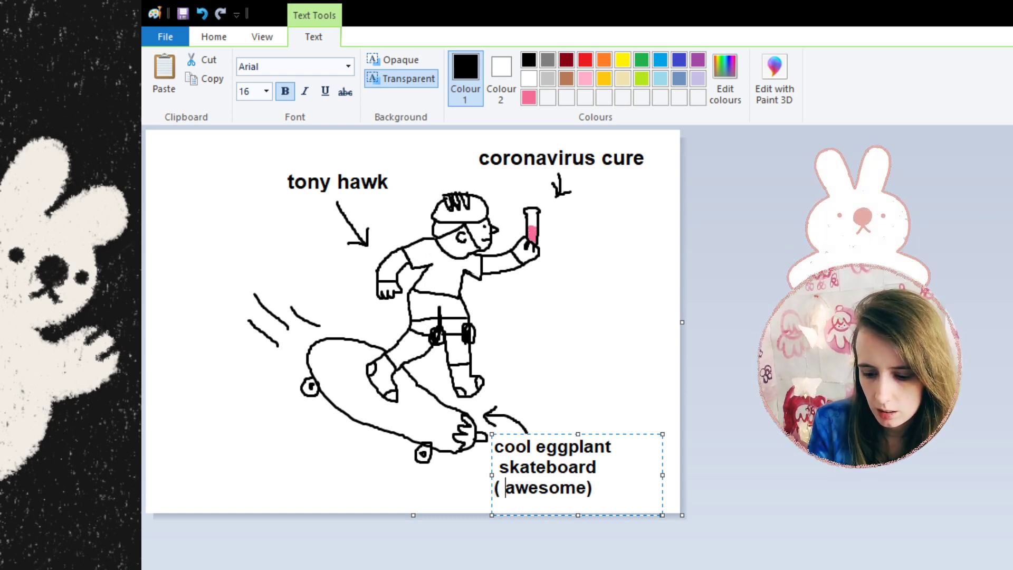
{"action": "key", "text": "Delete"}
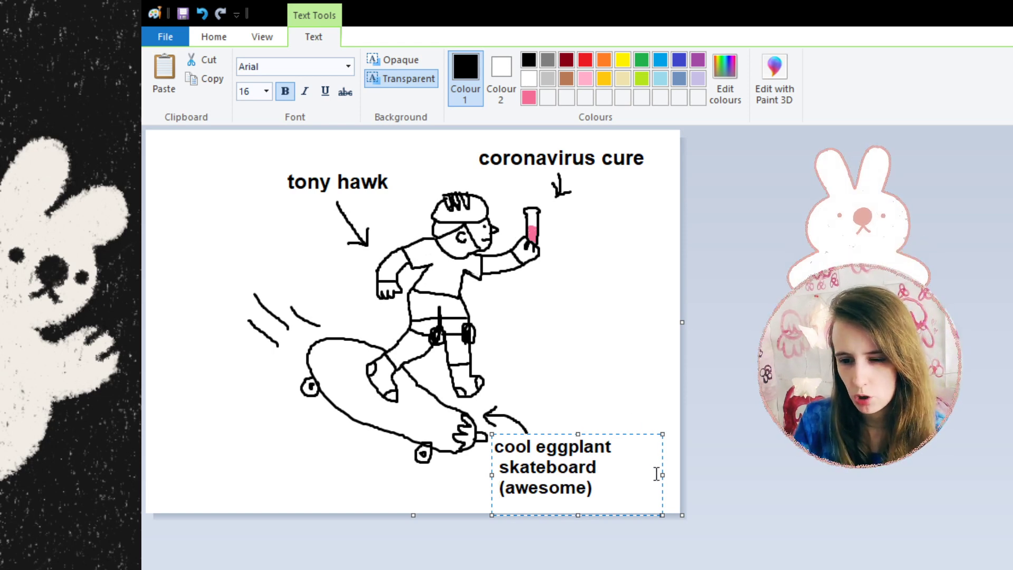
{"action": "key", "text": "BackSpace"}
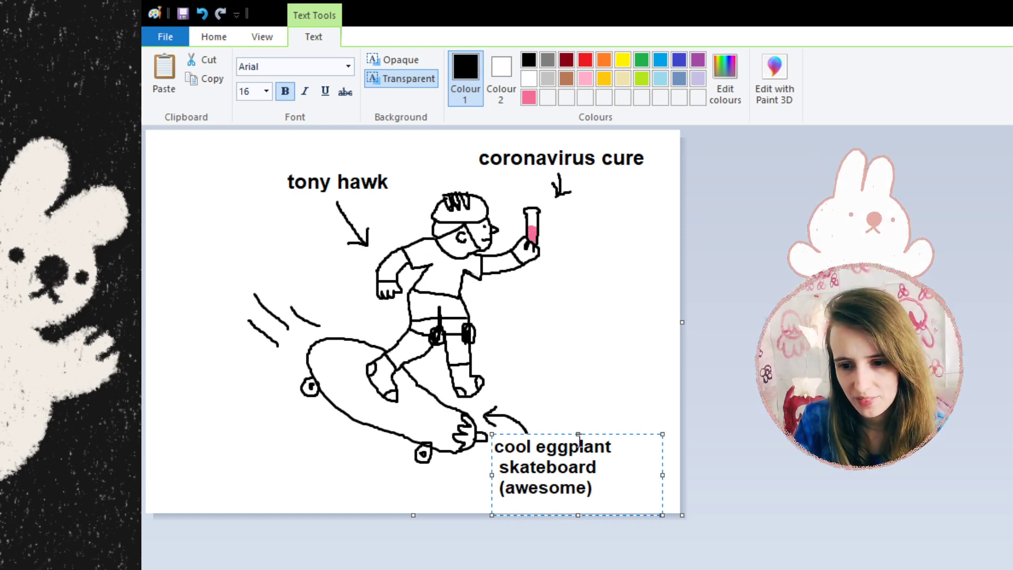
{"action": "left_click", "coordinate": [624, 369]}
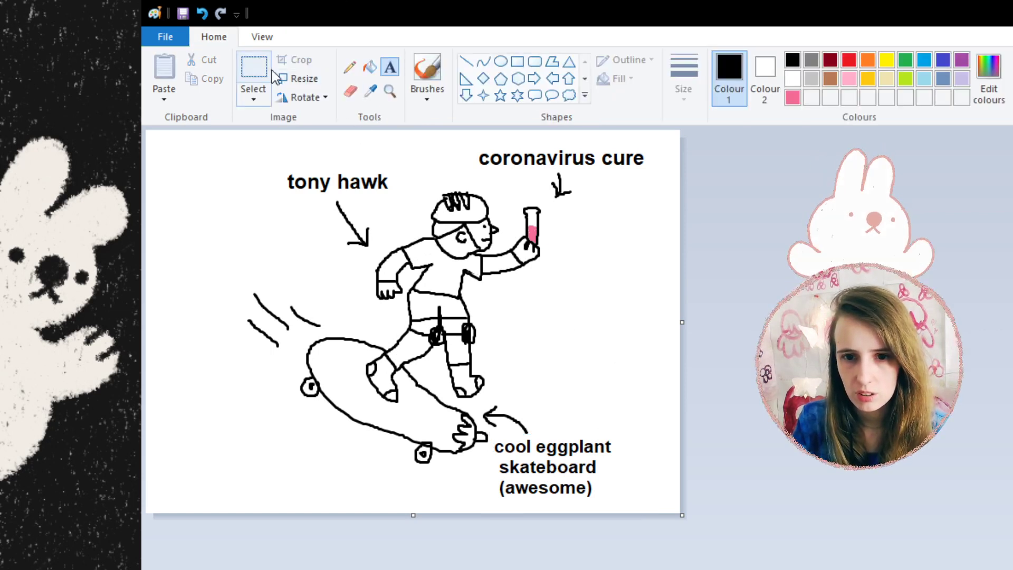
Select the word "(awesome)" on the canvas and nudge it slightly right to centre it under "skateboard"
{"action": "left_click", "coordinate": [254, 67]}
{"action": "left_click_drag", "start_coordinate": [495, 477], "coordinate": [571, 494]}
{"action": "left_click", "coordinate": [581, 355]}
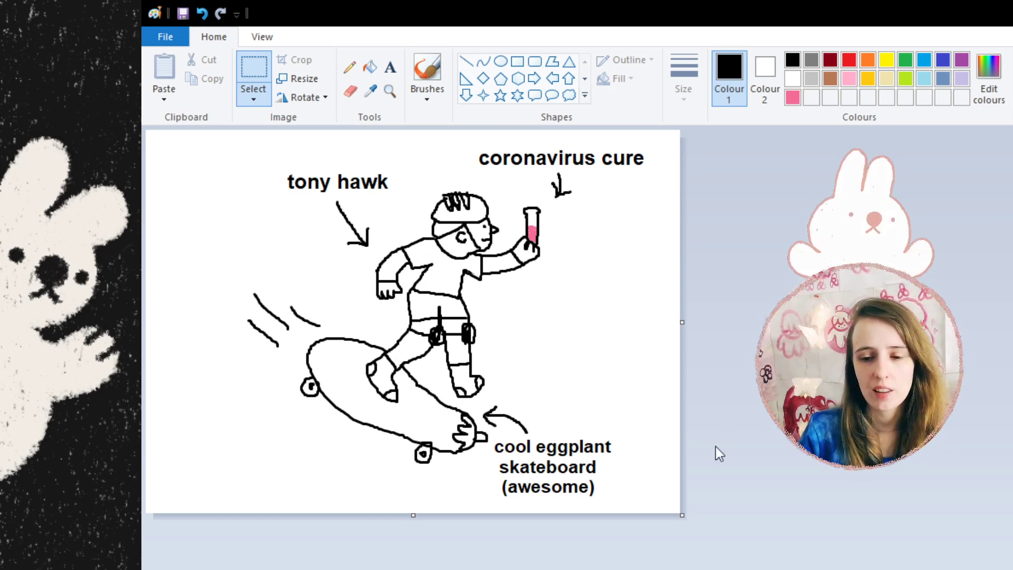
Extend the canvas to the right and downwards, and move the whole drawing slightly right and down towards its centre
{"action": "left_click_drag", "start_coordinate": [682, 515], "coordinate": [821, 561]}
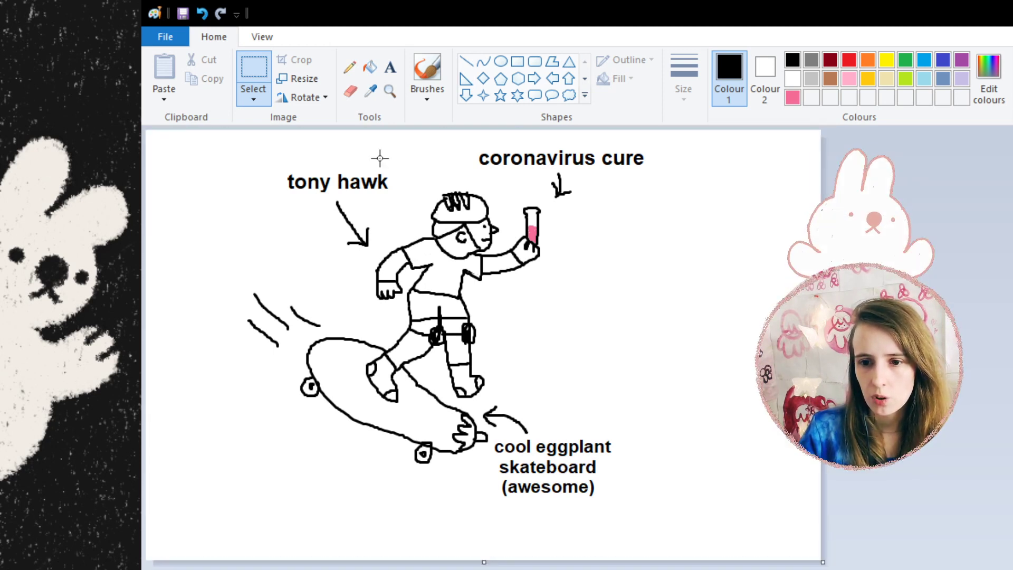
{"action": "key", "text": "ctrl+a"}
{"action": "left_click_drag", "start_coordinate": [417, 259], "coordinate": [449, 284]}
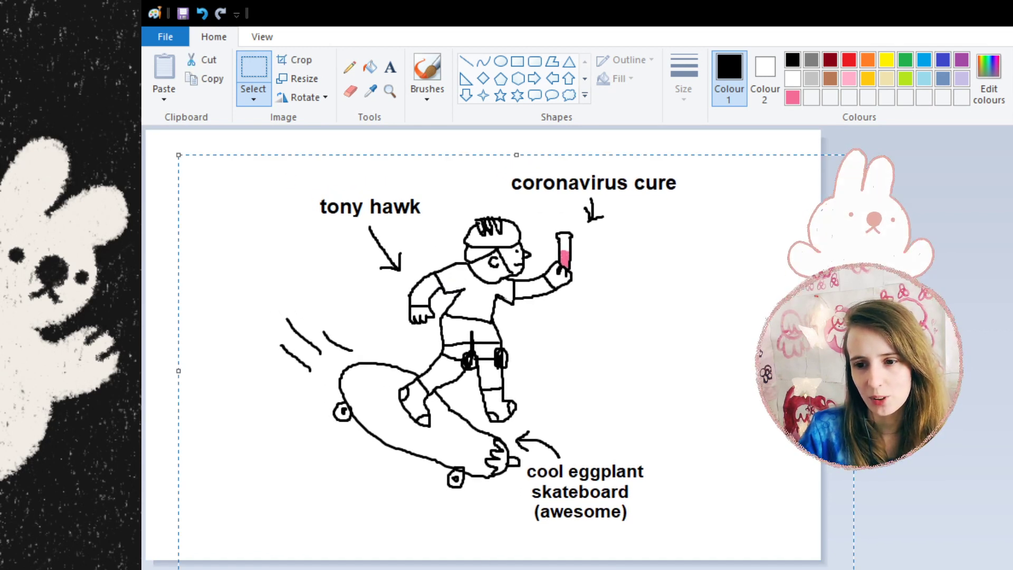
{"action": "key", "text": "Escape"}
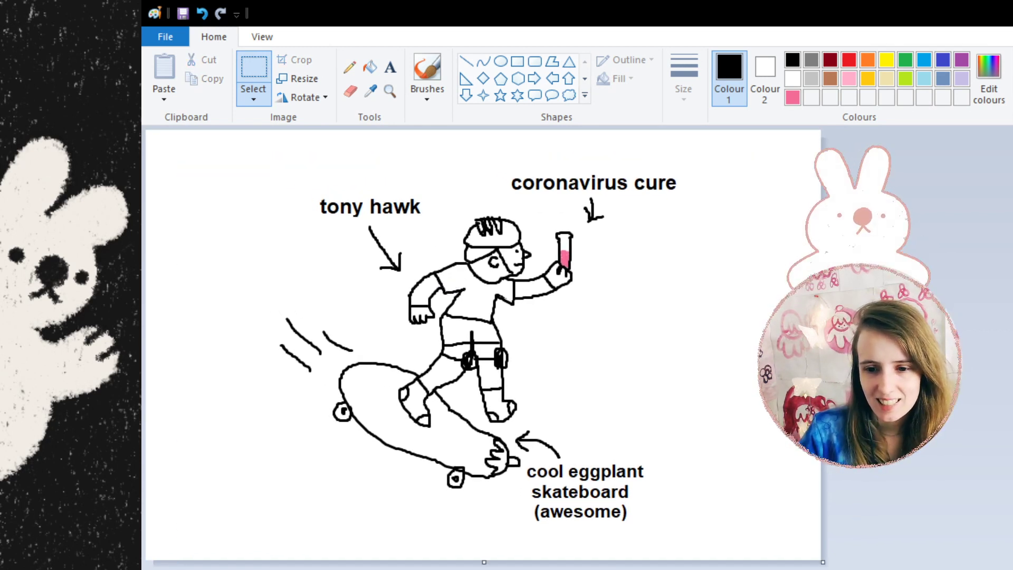
{"action": "key", "text": "ctrl+a"}
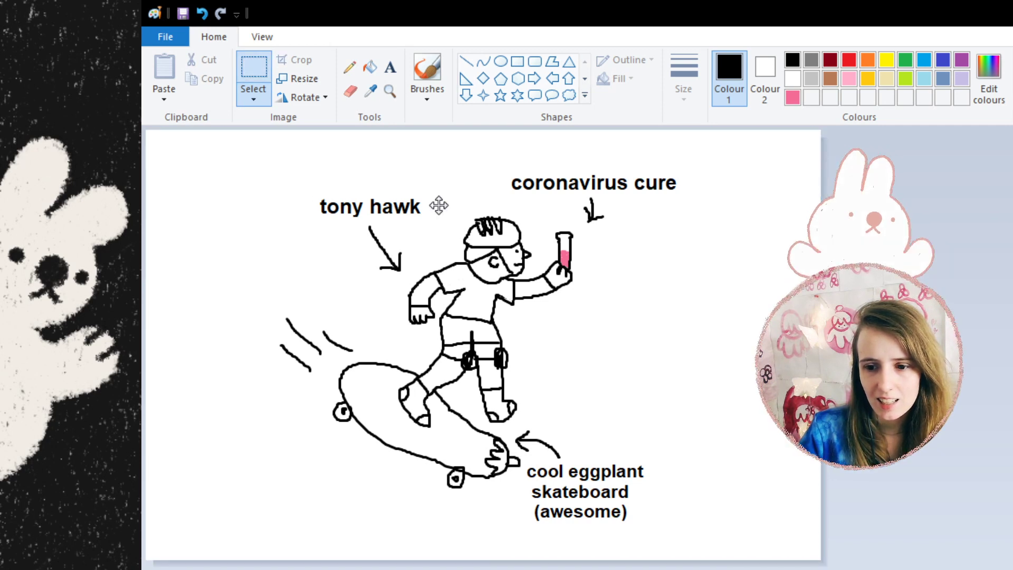
{"action": "left_click_drag", "start_coordinate": [441, 205], "coordinate": [436, 203]}
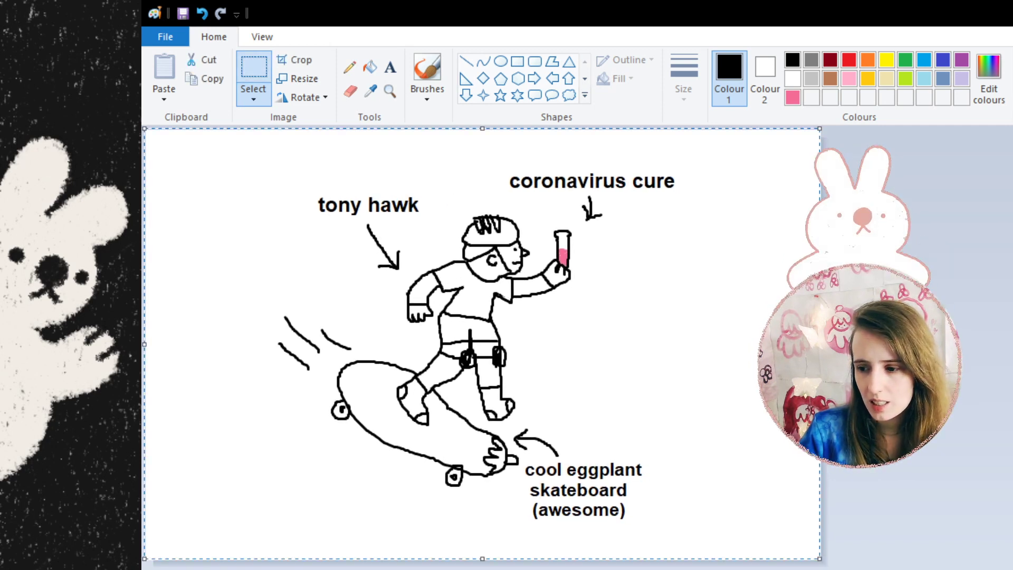
{"action": "key", "text": "Escape"}
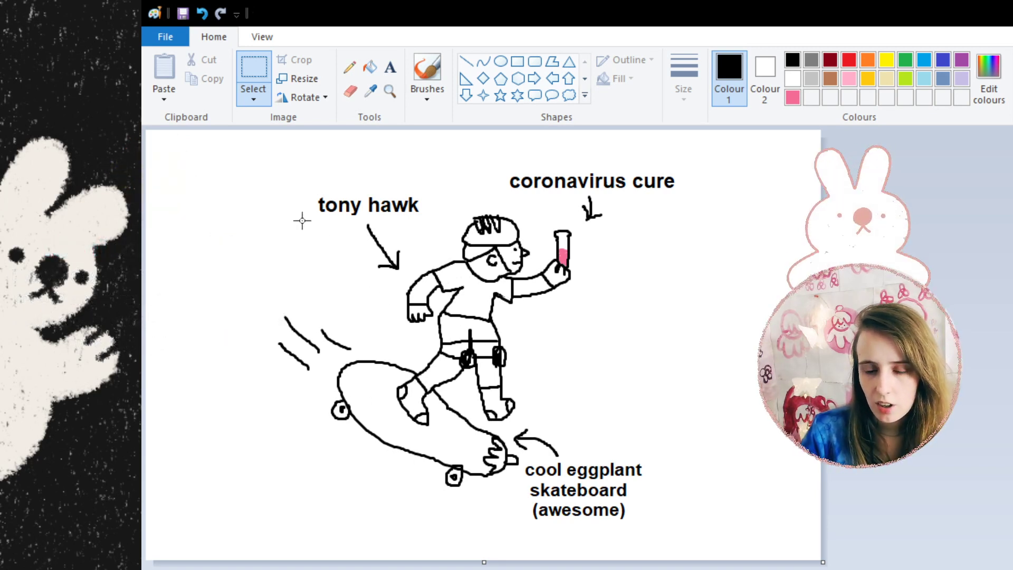
Clear the whole canvas and brush a black cat-like head outline with two pointed ears, notching the left ear
{"action": "left_click_drag", "start_coordinate": [210, 144], "coordinate": [873, 568]}
{"action": "key", "text": "Delete"}
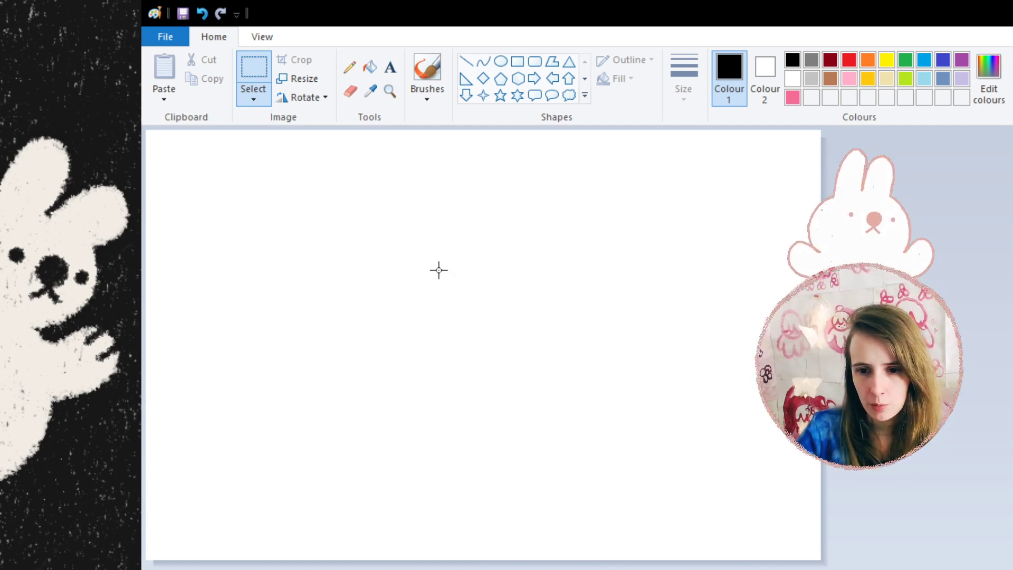
{"action": "left_click", "coordinate": [428, 70]}
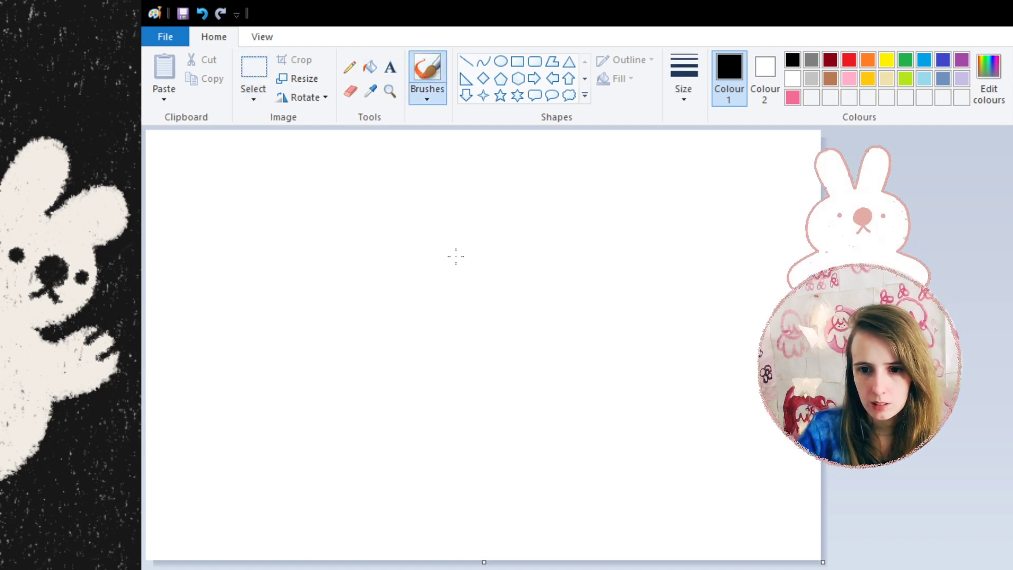
{"action": "mouse_move", "coordinate": [428, 289]}
{"action": "left_mouse_down"}
{"action": "mouse_move", "coordinate": [414, 253]}
{"action": "mouse_move", "coordinate": [401, 292]}
{"action": "mouse_move", "coordinate": [454, 292]}
{"action": "mouse_move", "coordinate": [464, 254]}
{"action": "mouse_move", "coordinate": [486, 298]}
{"action": "left_mouse_up"}
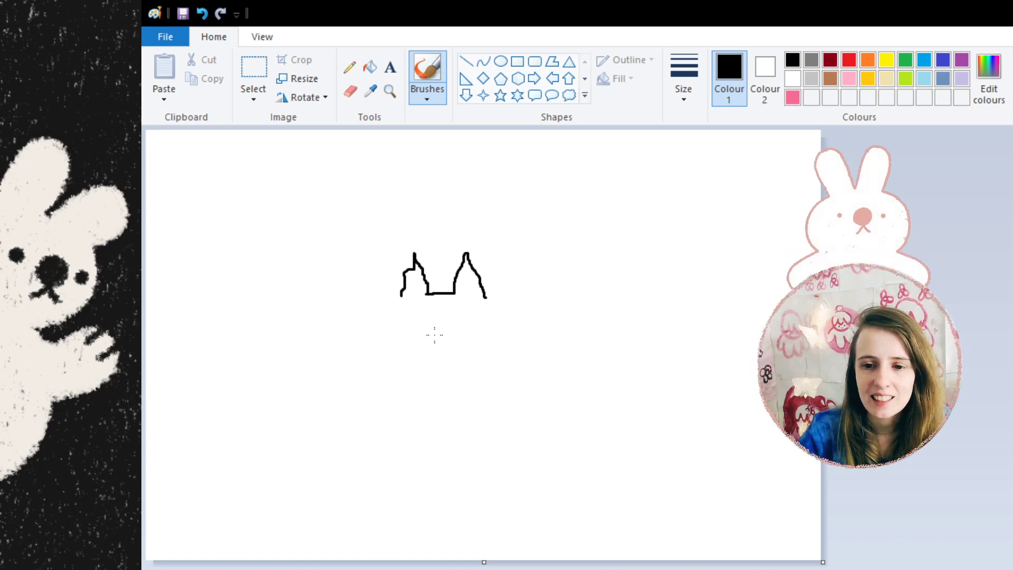
{"action": "mouse_move", "coordinate": [434, 335]}
{"action": "left_mouse_down"}
{"action": "mouse_move", "coordinate": [447, 322]}
{"action": "mouse_move", "coordinate": [475, 333]}
{"action": "left_mouse_up"}
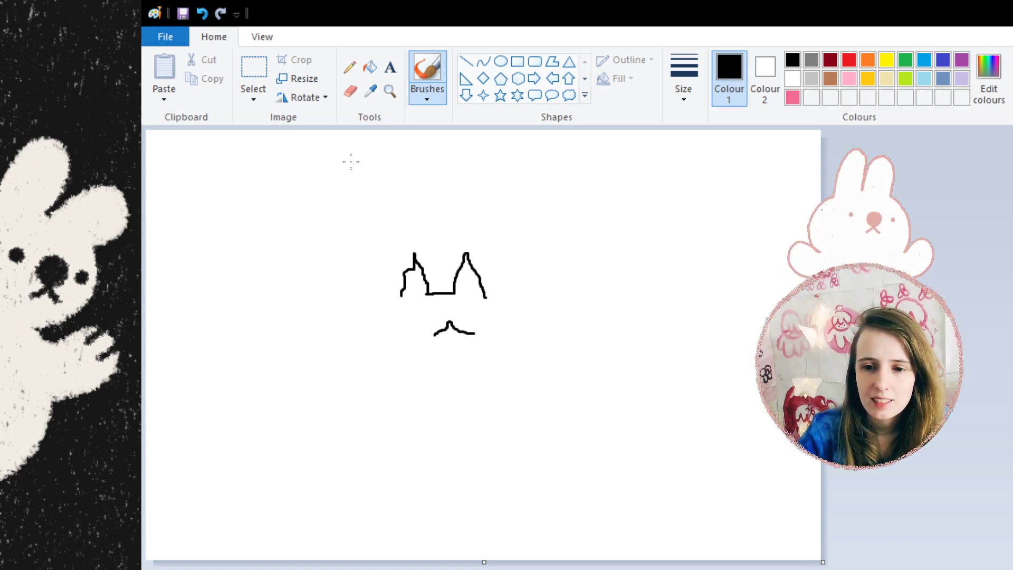
{"action": "left_click", "coordinate": [202, 13]}
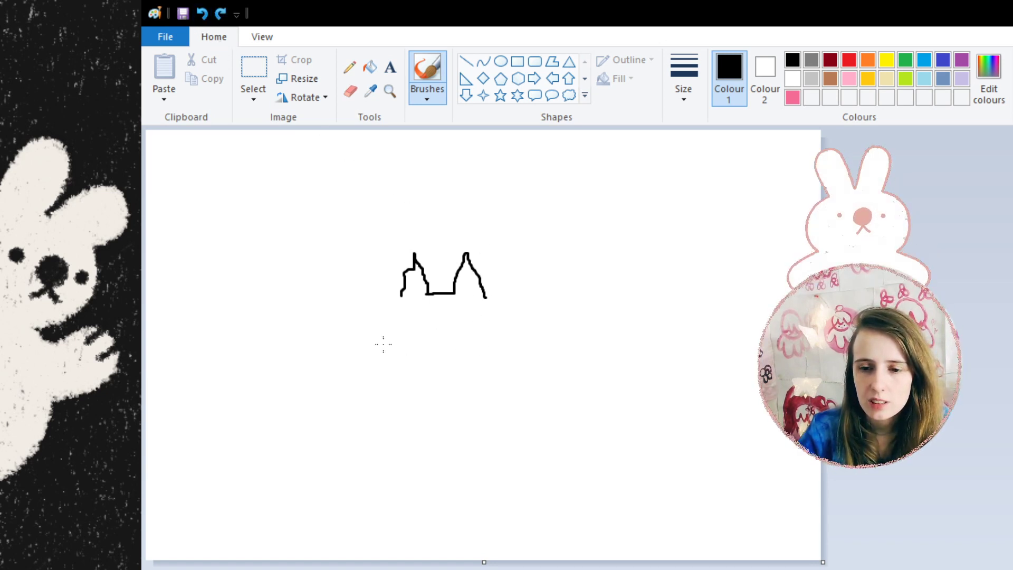
Draw a long slanted baseball bat below the ears, with its rounded end at right and a flared knob at left
{"action": "mouse_move", "coordinate": [383, 344]}
{"action": "left_mouse_down"}
{"action": "mouse_move", "coordinate": [545, 296]}
{"action": "mouse_move", "coordinate": [594, 292]}
{"action": "mouse_move", "coordinate": [603, 305]}
{"action": "mouse_move", "coordinate": [595, 320]}
{"action": "mouse_move", "coordinate": [547, 336]}
{"action": "mouse_move", "coordinate": [391, 363]}
{"action": "left_mouse_up"}
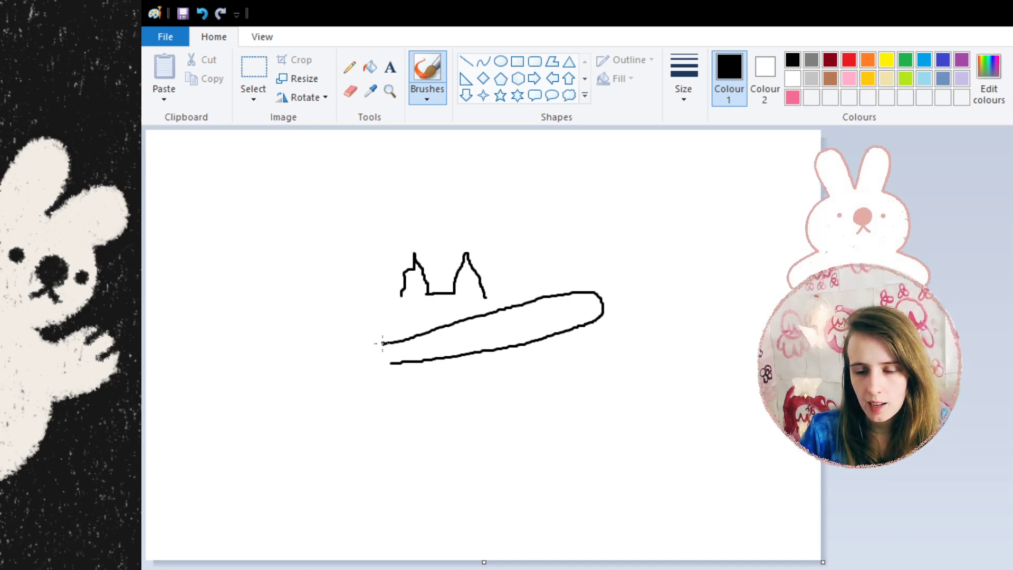
{"action": "mouse_move", "coordinate": [382, 344]}
{"action": "left_mouse_down"}
{"action": "mouse_move", "coordinate": [356, 345]}
{"action": "mouse_move", "coordinate": [373, 371]}
{"action": "left_mouse_up"}
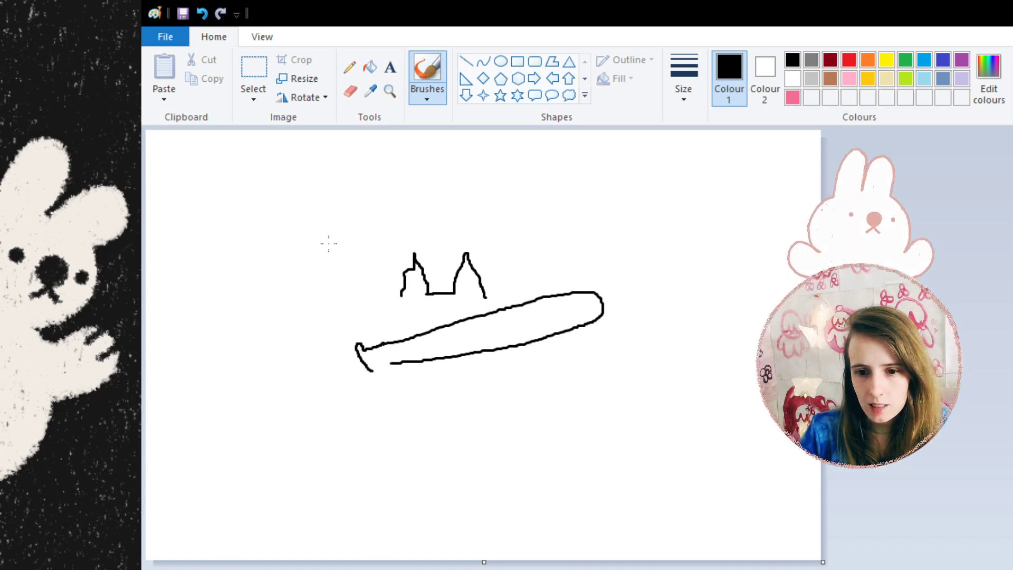
{"action": "left_click", "coordinate": [202, 15]}
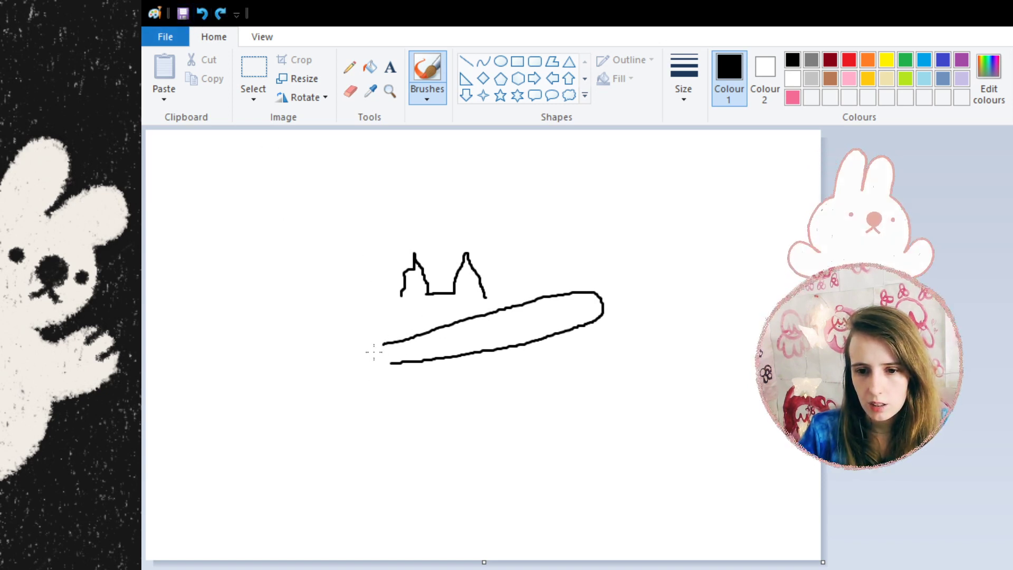
{"action": "mouse_move", "coordinate": [376, 346]}
{"action": "left_mouse_down"}
{"action": "mouse_move", "coordinate": [365, 349]}
{"action": "mouse_move", "coordinate": [370, 376]}
{"action": "mouse_move", "coordinate": [372, 364]}
{"action": "left_mouse_up"}
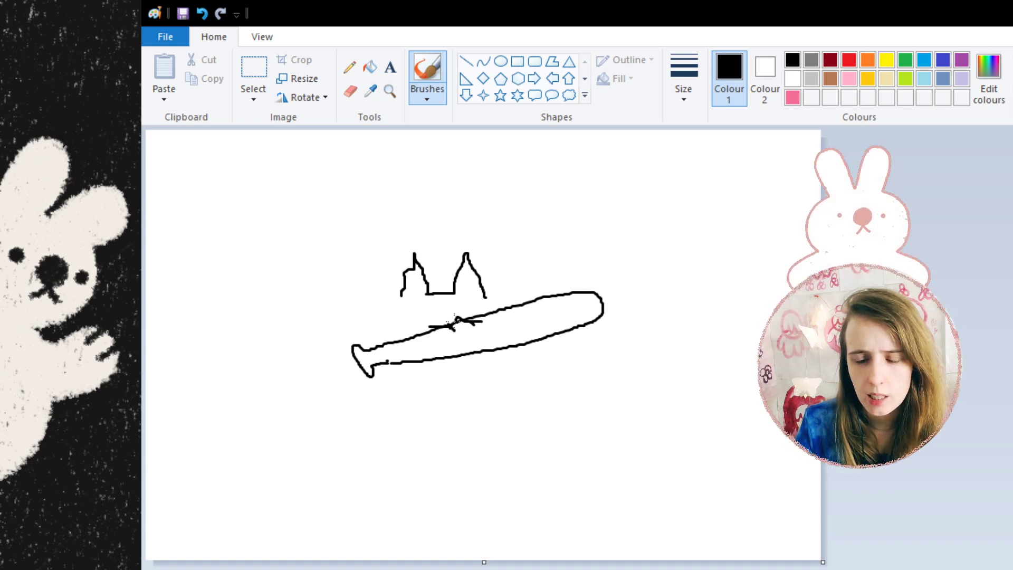
Undo the last stroke at the bat's upper edge and draw a small scribbled circle just above it, beneath the ears
{"action": "left_click", "coordinate": [203, 15]}
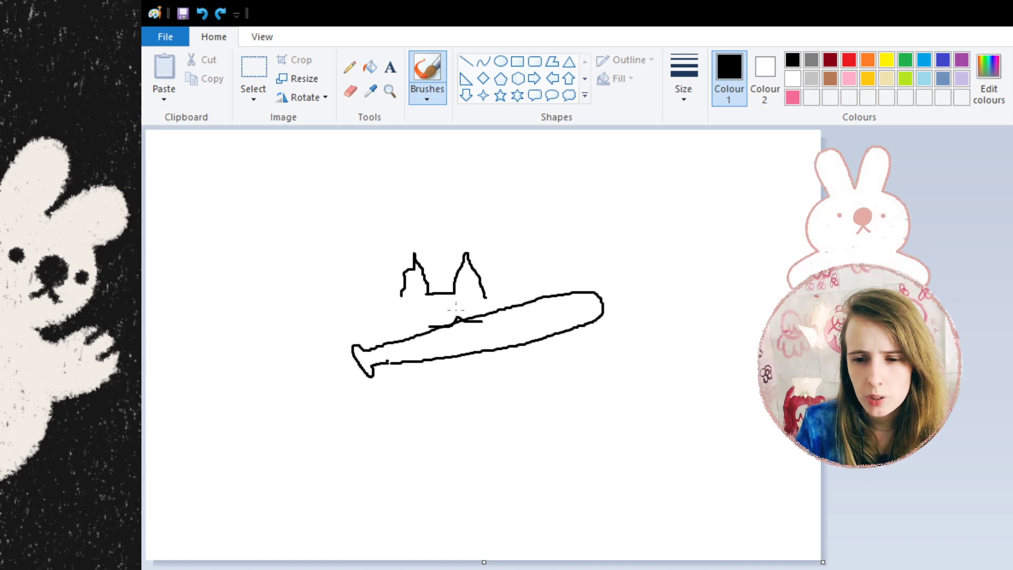
{"action": "left_click_drag", "start_coordinate": [454, 305], "coordinate": [456, 313]}
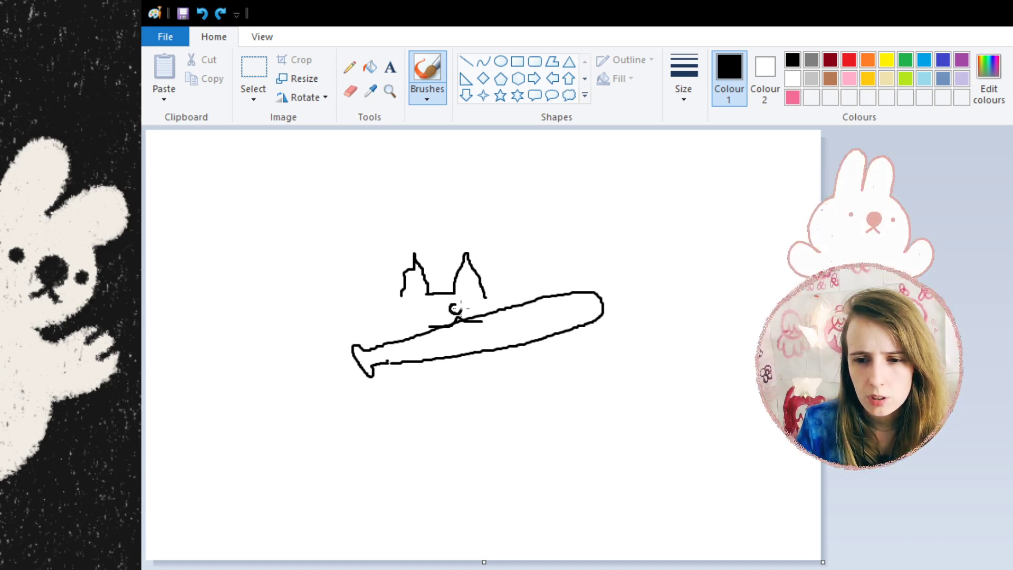
{"action": "left_click", "coordinate": [203, 14]}
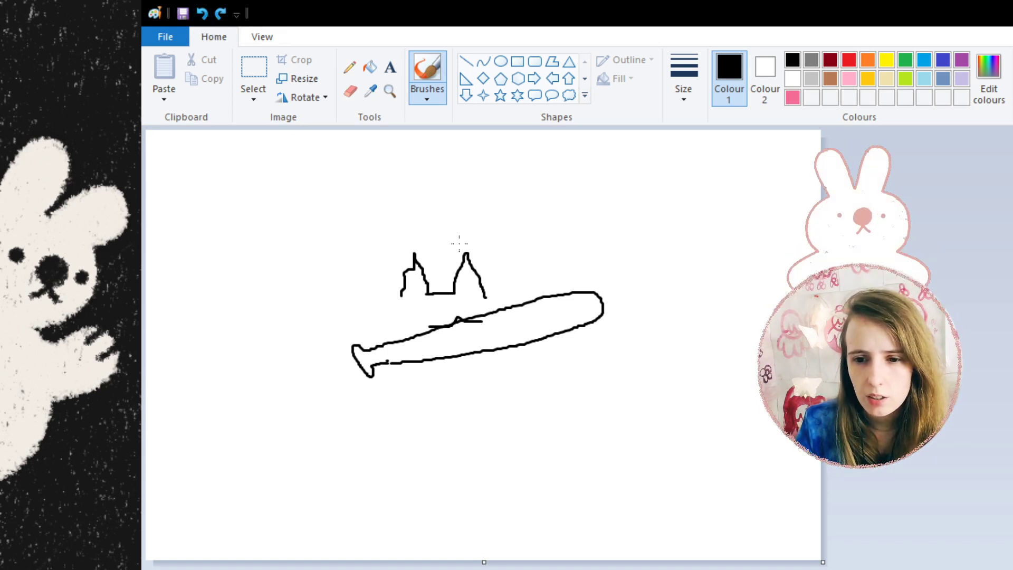
{"action": "mouse_move", "coordinate": [455, 300]}
{"action": "left_mouse_down"}
{"action": "mouse_move", "coordinate": [460, 318]}
{"action": "mouse_move", "coordinate": [465, 307]}
{"action": "mouse_move", "coordinate": [446, 305]}
{"action": "mouse_move", "coordinate": [455, 300]}
{"action": "mouse_move", "coordinate": [466, 317]}
{"action": "mouse_move", "coordinate": [448, 300]}
{"action": "mouse_move", "coordinate": [457, 311]}
{"action": "left_mouse_up"}
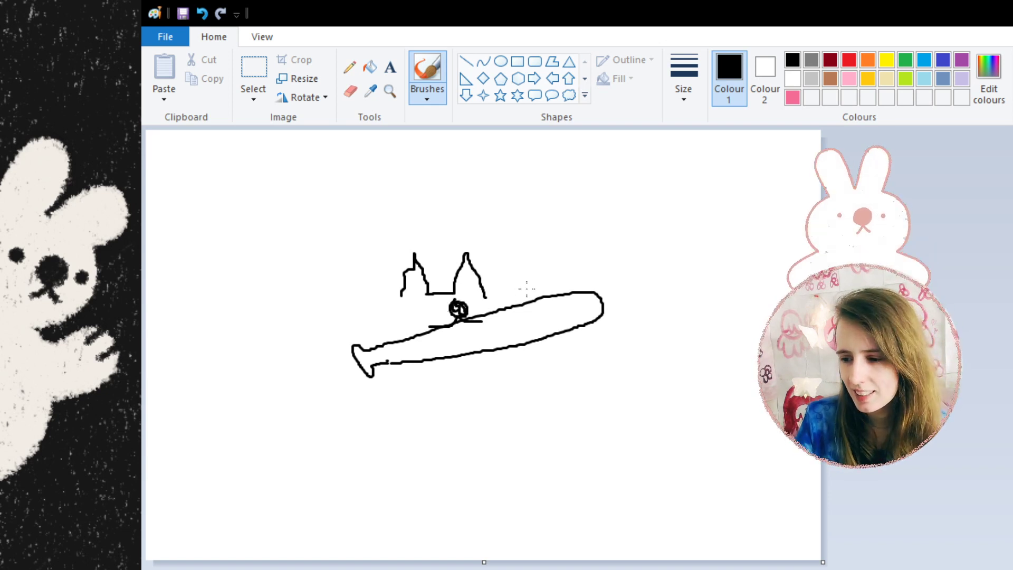
Fill the scribbled nose circle in solid black and add a small dot eye on each side of it
{"action": "left_click", "coordinate": [389, 93]}
{"action": "left_click", "coordinate": [477, 271]}
{"action": "left_click", "coordinate": [638, 498]}
{"action": "left_click", "coordinate": [620, 480]}
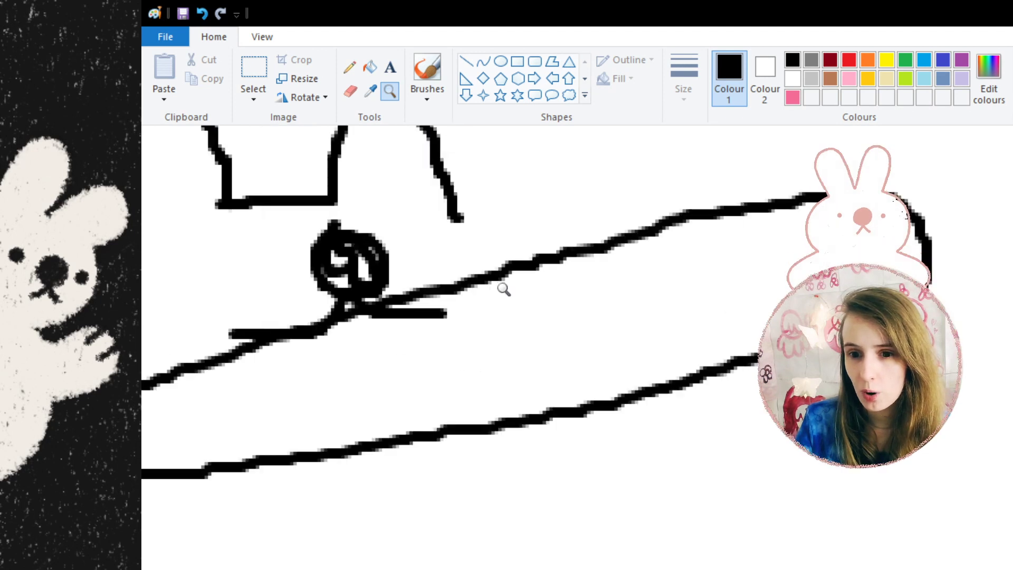
{"action": "left_click", "coordinate": [428, 71]}
{"action": "mouse_move", "coordinate": [354, 252]}
{"action": "left_mouse_down"}
{"action": "mouse_move", "coordinate": [337, 272]}
{"action": "mouse_move", "coordinate": [337, 248]}
{"action": "mouse_move", "coordinate": [334, 272]}
{"action": "mouse_move", "coordinate": [345, 239]}
{"action": "mouse_move", "coordinate": [371, 238]}
{"action": "mouse_move", "coordinate": [374, 261]}
{"action": "mouse_move", "coordinate": [335, 275]}
{"action": "mouse_move", "coordinate": [350, 234]}
{"action": "mouse_move", "coordinate": [323, 226]}
{"action": "left_mouse_up"}
{"action": "left_click", "coordinate": [242, 260]}
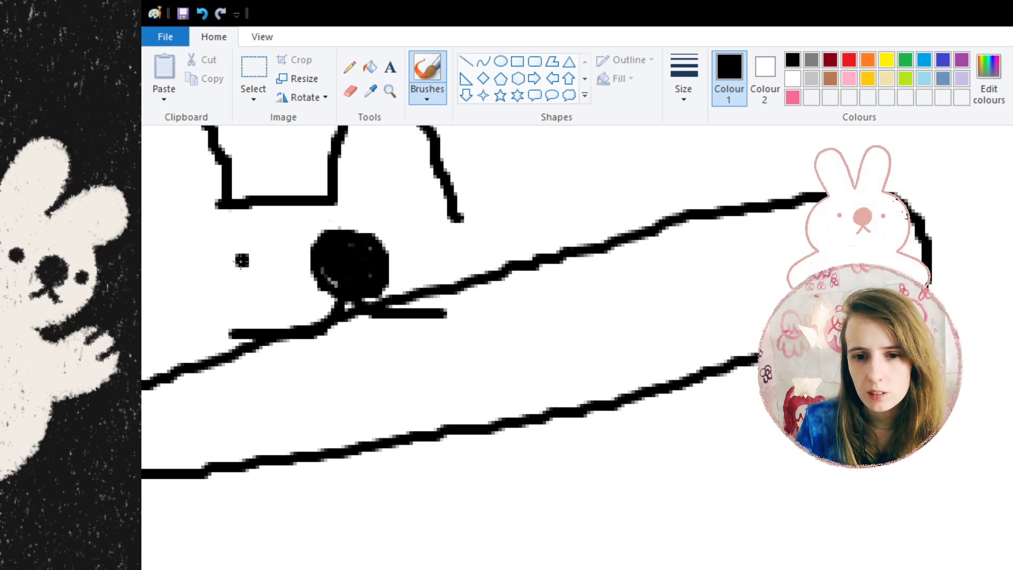
{"action": "left_click", "coordinate": [433, 243]}
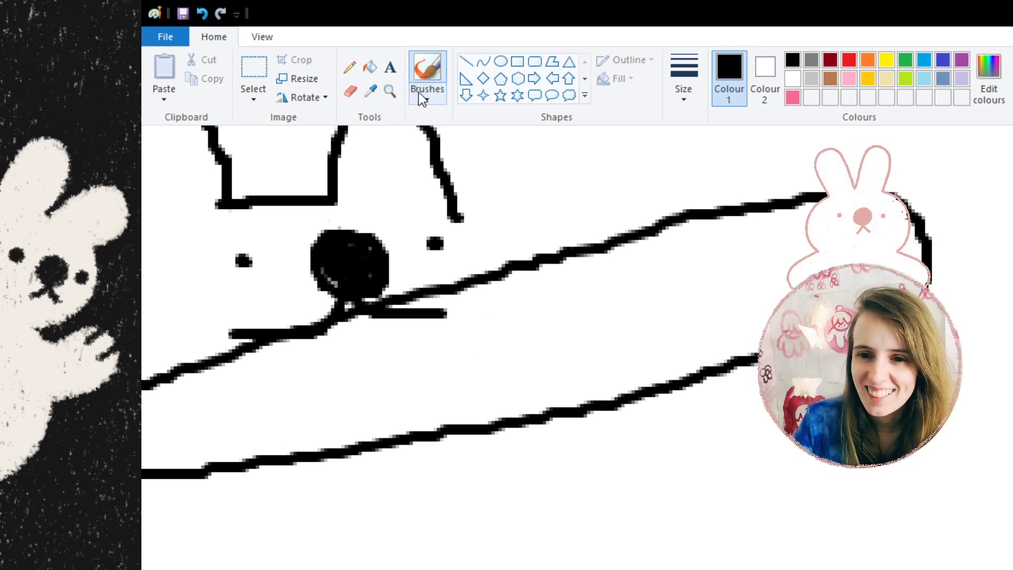
Round off the top of the black nose and thicken both dot eyes with small brush strokes
{"action": "left_click", "coordinate": [389, 91]}
{"action": "right_click", "coordinate": [443, 185]}
{"action": "scroll", "coordinate": [425, 261], "scroll_direction": "up", "scroll_amount": 5}
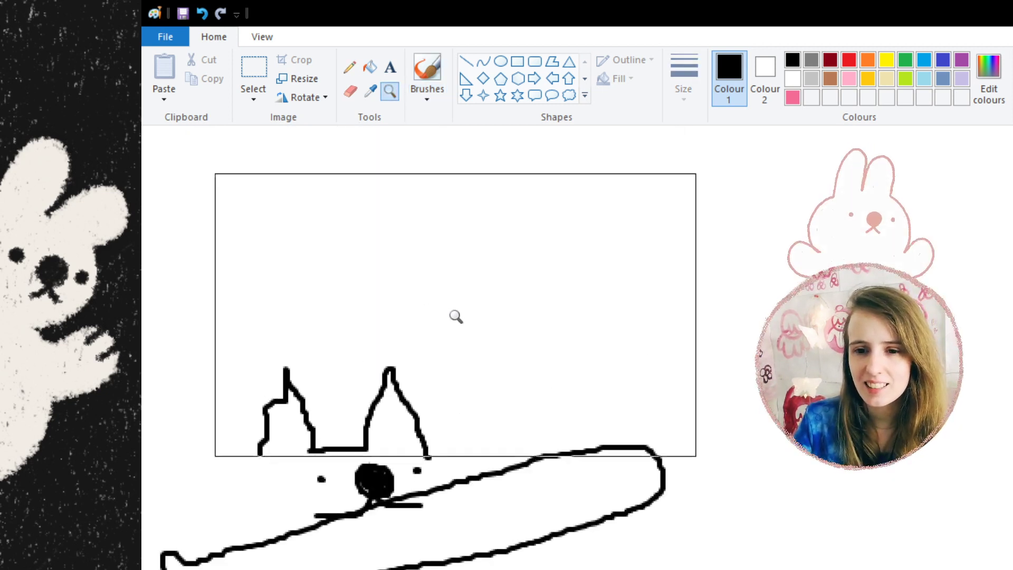
{"action": "scroll", "coordinate": [626, 536], "scroll_direction": "left", "scroll_amount": 3}
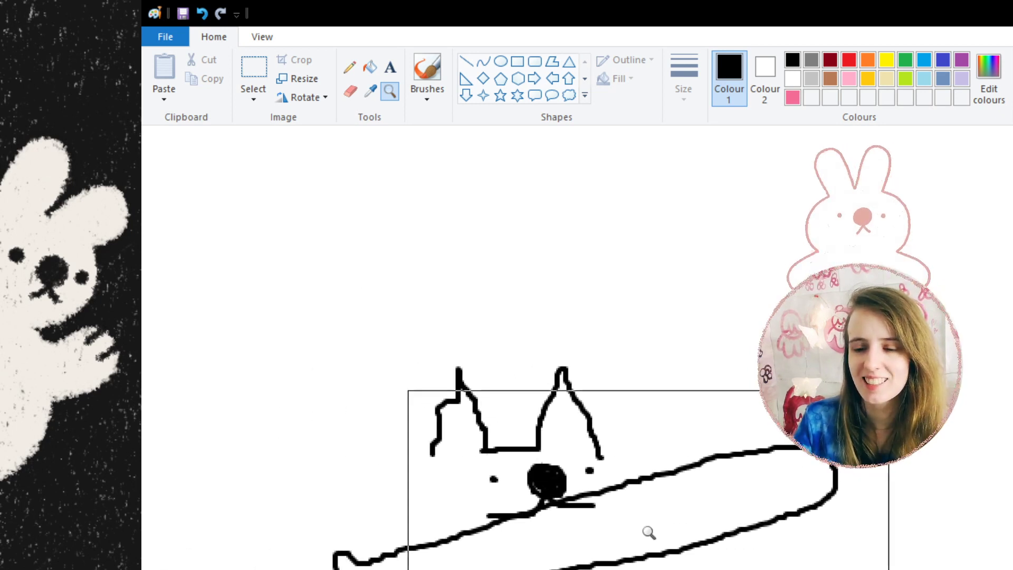
{"action": "scroll", "coordinate": [662, 506], "scroll_direction": "down", "scroll_amount": 4}
{"action": "scroll", "coordinate": [606, 497], "scroll_direction": "up", "scroll_amount": 4}
{"action": "left_click", "coordinate": [606, 497]}
{"action": "left_click", "coordinate": [427, 71]}
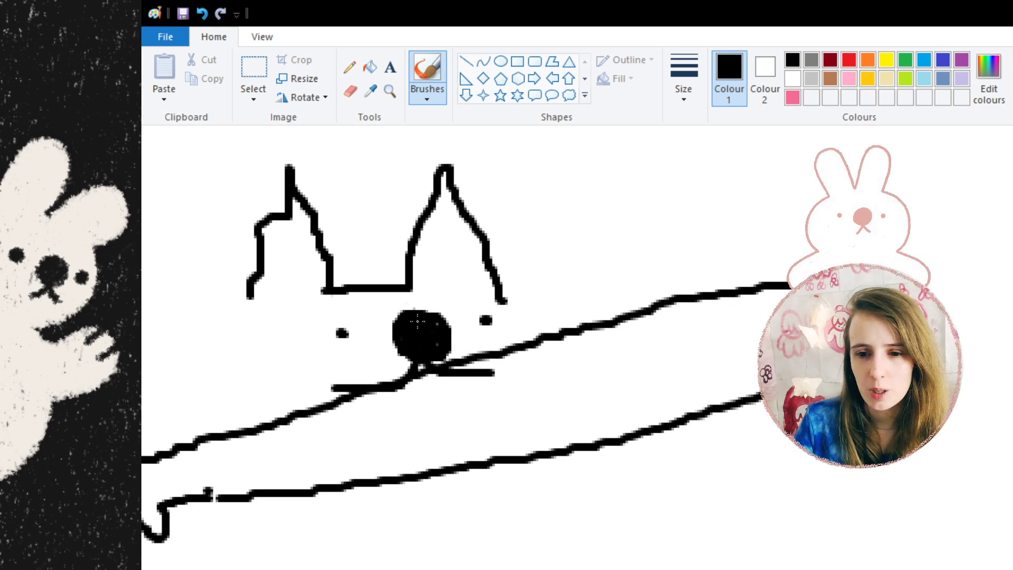
{"action": "left_click_drag", "start_coordinate": [411, 307], "coordinate": [443, 312]}
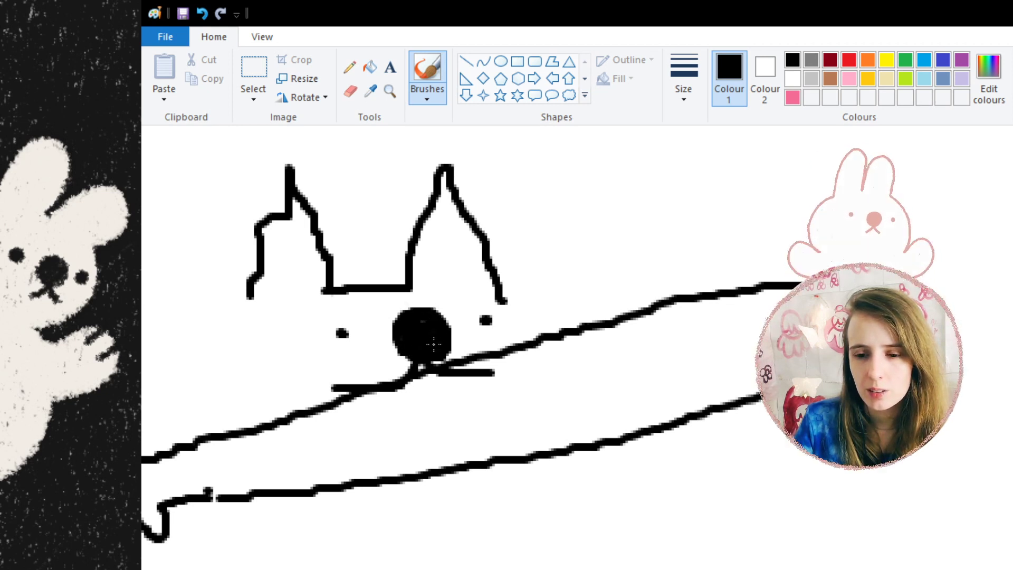
{"action": "left_click_drag", "start_coordinate": [337, 339], "coordinate": [336, 338]}
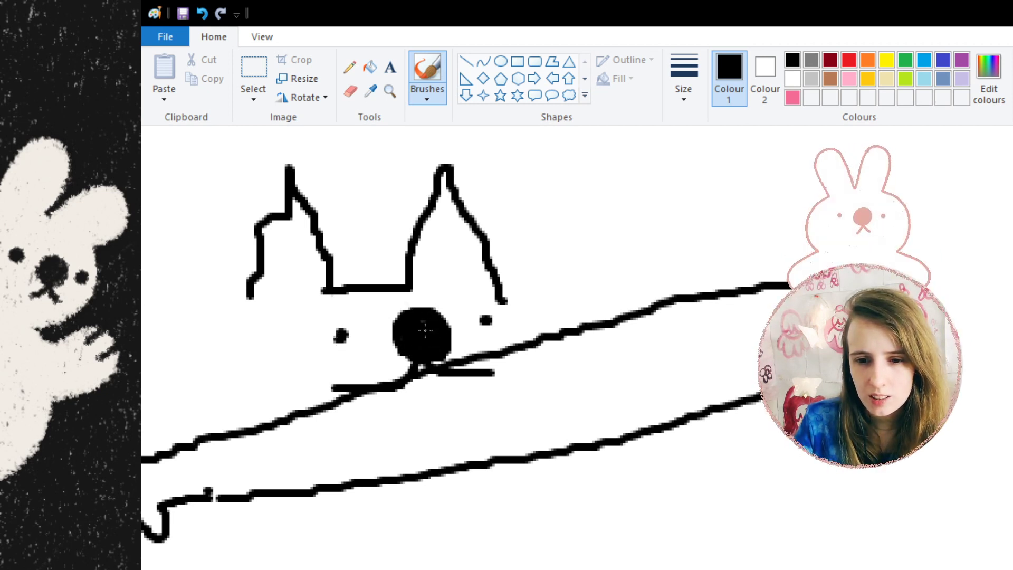
{"action": "left_click_drag", "start_coordinate": [479, 325], "coordinate": [484, 322]}
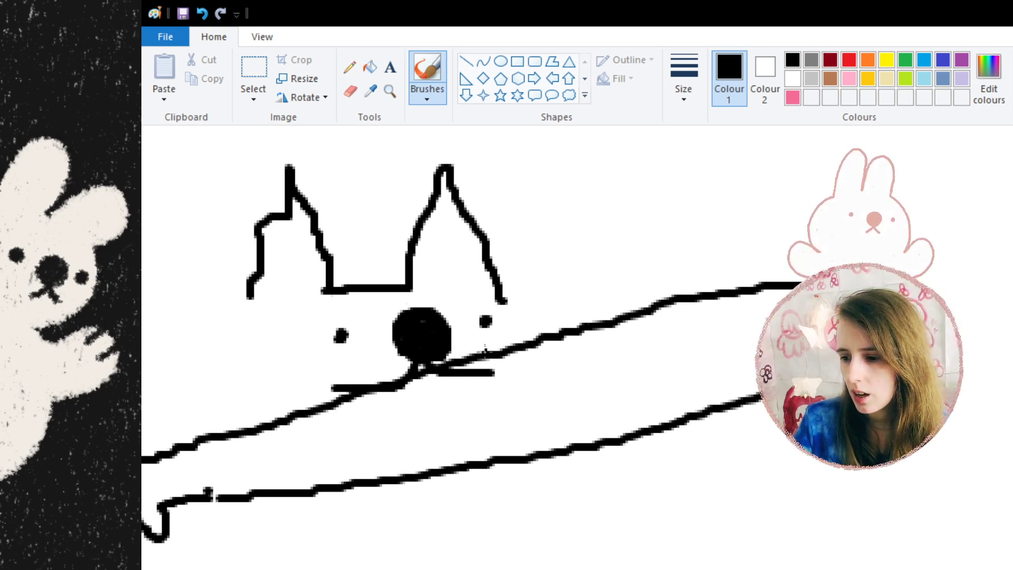
Join the right end of the mouth line to the bat's upper edge with a short black stroke
{"action": "scroll", "coordinate": [484, 350], "scroll_direction": "down", "scroll_amount": 3}
{"action": "scroll", "coordinate": [484, 350], "scroll_direction": "up", "scroll_amount": 3}
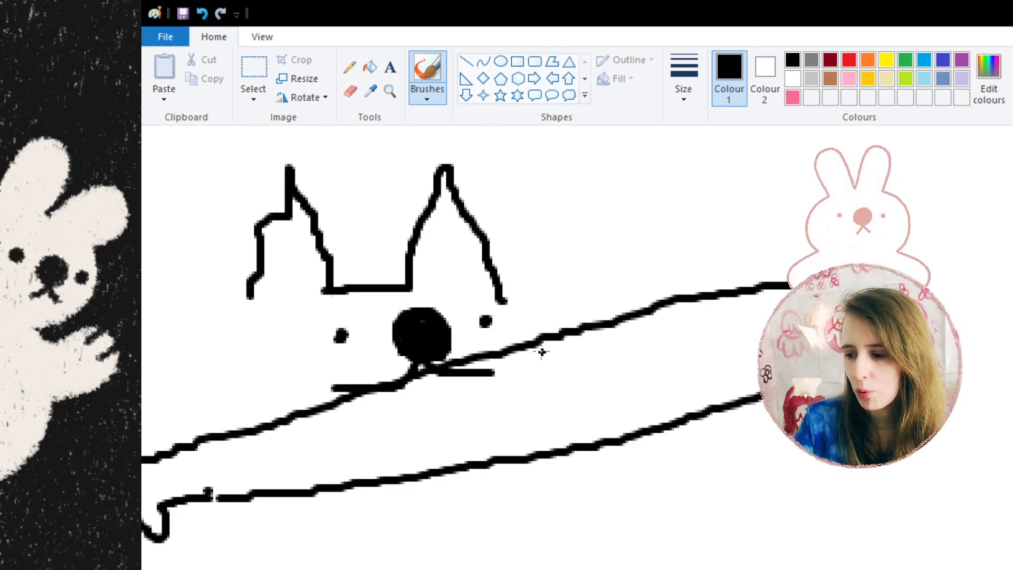
{"action": "left_click", "coordinate": [390, 91]}
{"action": "right_click", "coordinate": [411, 240]}
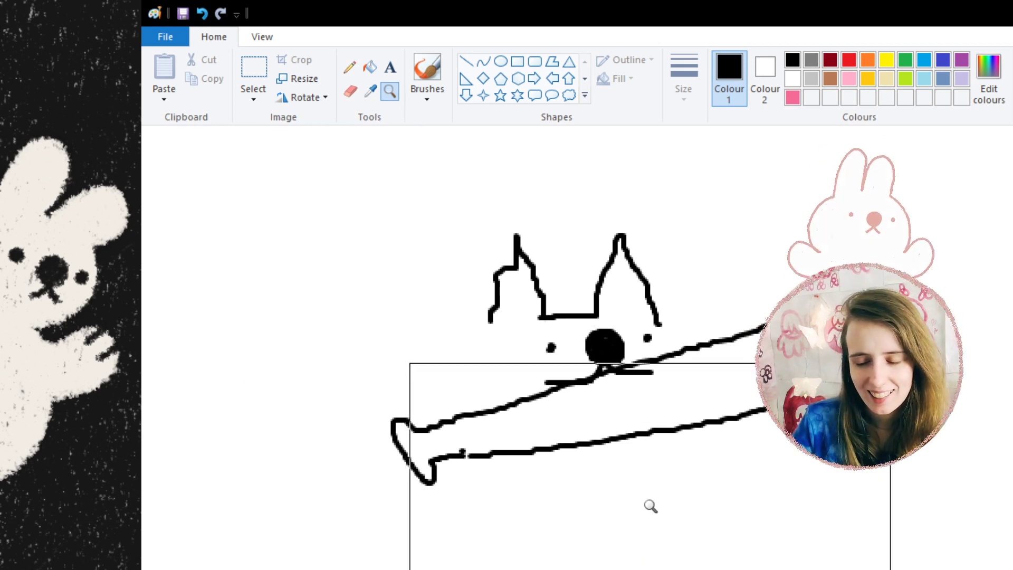
{"action": "left_click", "coordinate": [428, 79]}
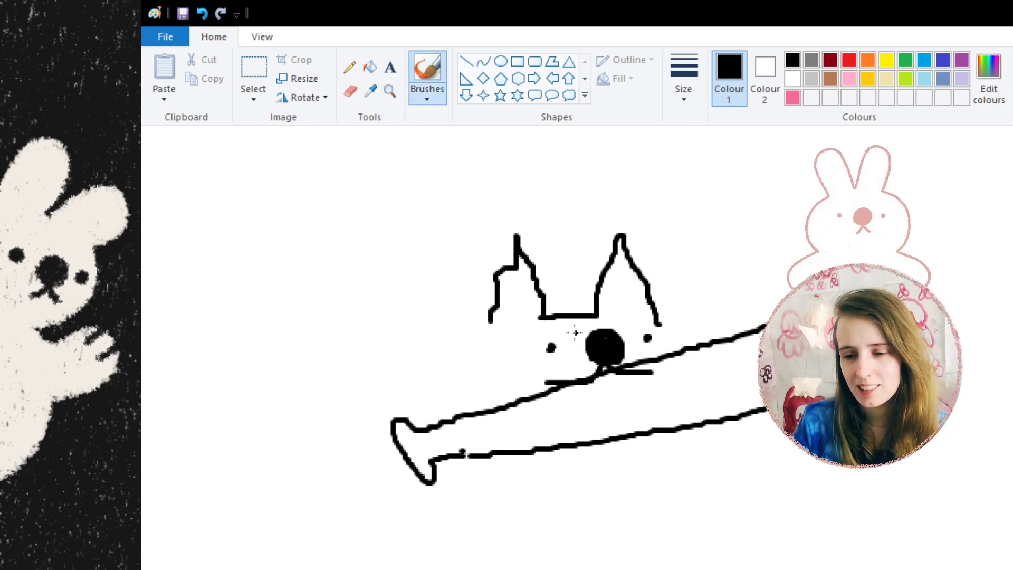
{"action": "scroll", "coordinate": [632, 413], "scroll_direction": "down", "scroll_amount": 3}
{"action": "scroll", "coordinate": [633, 413], "scroll_direction": "up", "scroll_amount": 3}
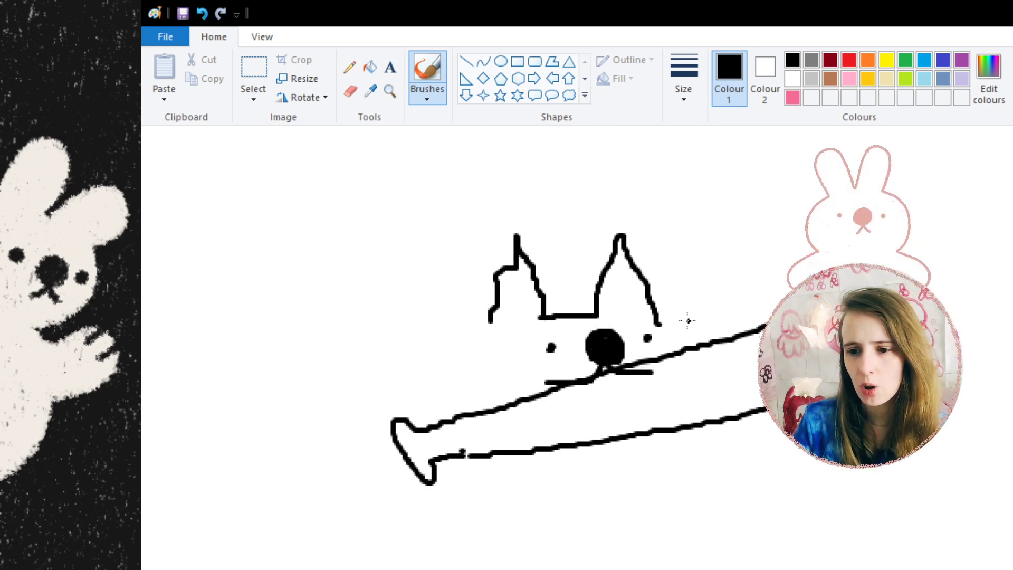
{"action": "left_click_drag", "start_coordinate": [653, 371], "coordinate": [662, 361]}
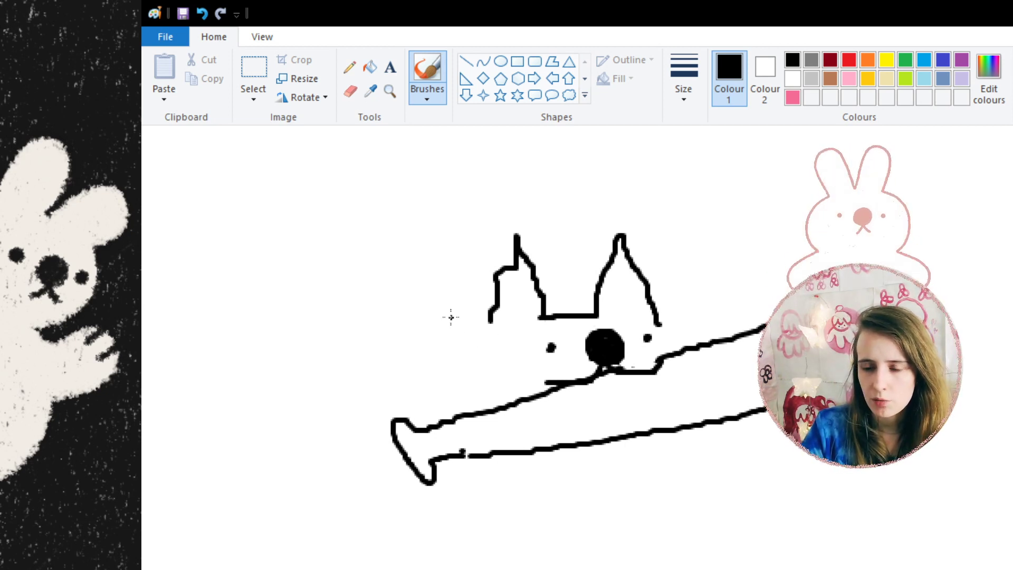
Draw the cheeks from the outer ear bases down to the bat, undoing and redrawing the first left-cheek stroke as a rounder curve
{"action": "mouse_move", "coordinate": [488, 321]}
{"action": "left_mouse_down"}
{"action": "mouse_move", "coordinate": [445, 337]}
{"action": "mouse_move", "coordinate": [437, 356]}
{"action": "left_mouse_up"}
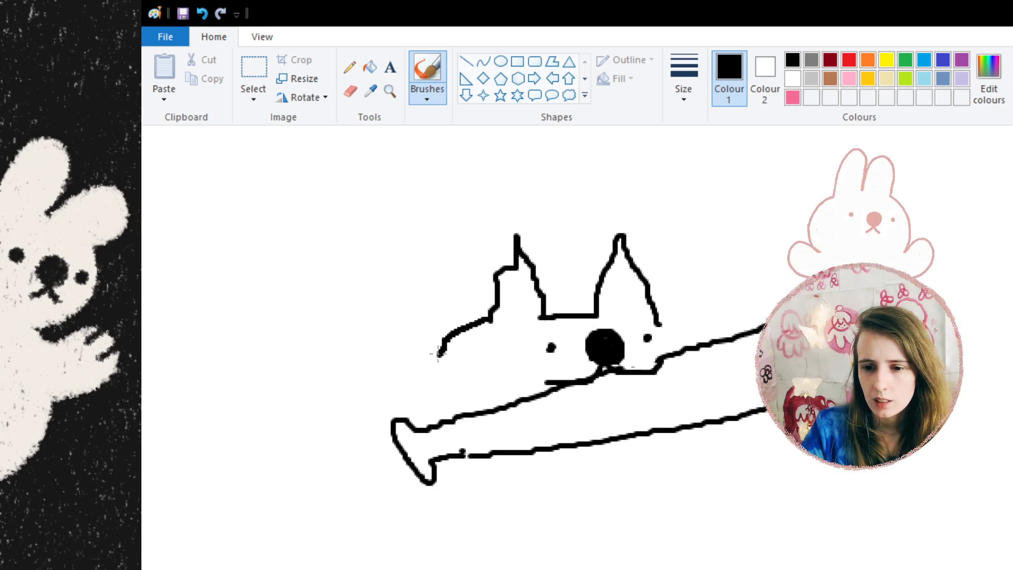
{"action": "left_click", "coordinate": [203, 15]}
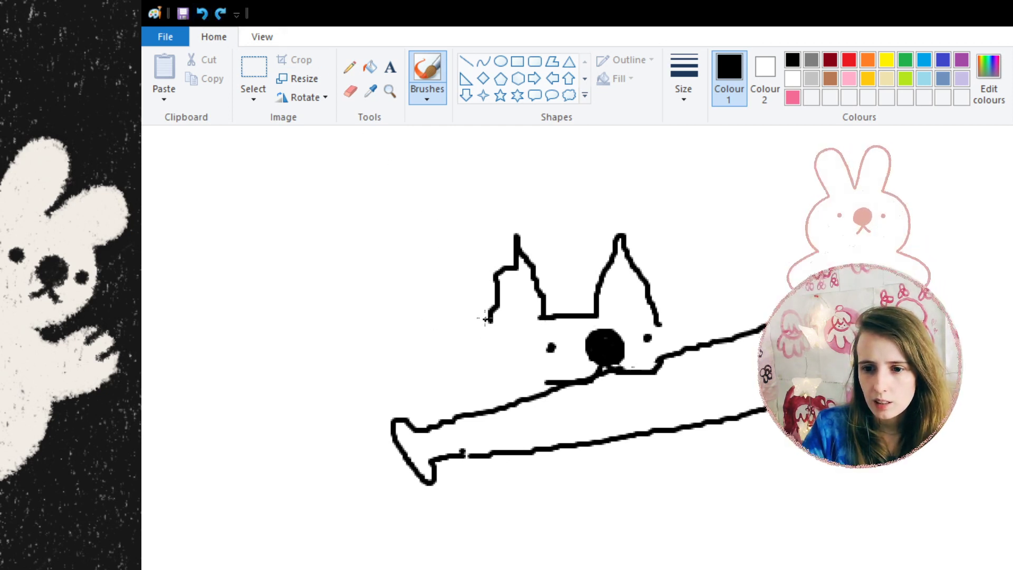
{"action": "mouse_move", "coordinate": [490, 320]}
{"action": "left_mouse_down"}
{"action": "mouse_move", "coordinate": [456, 333]}
{"action": "mouse_move", "coordinate": [454, 381]}
{"action": "left_mouse_up"}
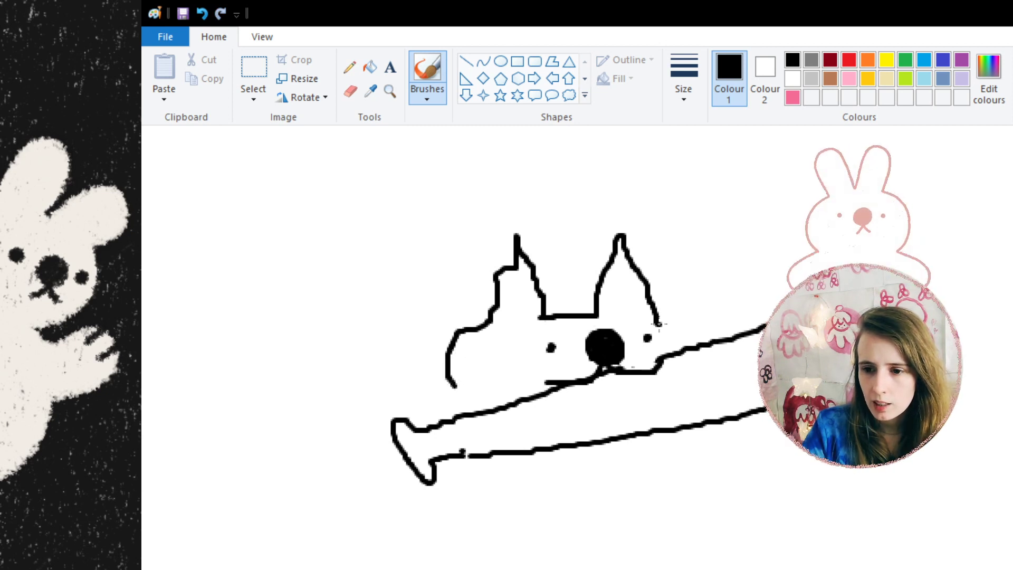
{"action": "left_click_drag", "start_coordinate": [657, 318], "coordinate": [680, 352]}
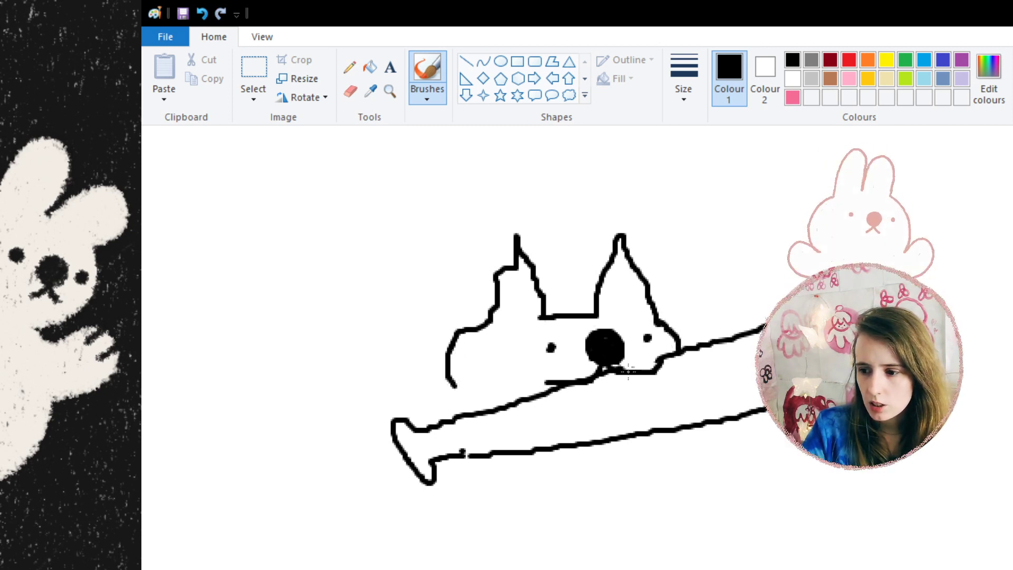
{"action": "scroll", "coordinate": [334, 375], "scroll_direction": "down", "scroll_amount": 3}
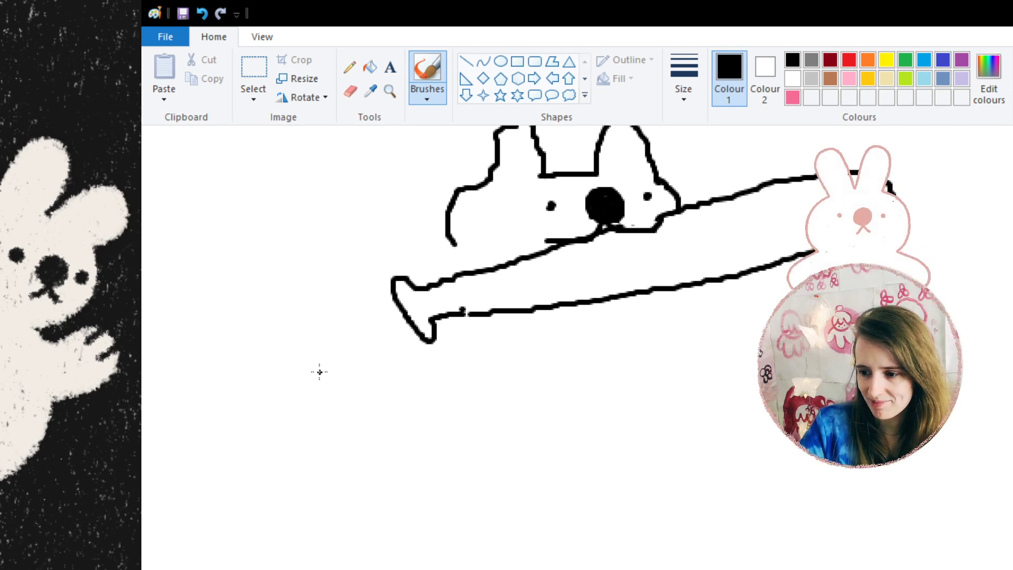
{"action": "scroll", "coordinate": [316, 377], "scroll_direction": "up", "scroll_amount": 3}
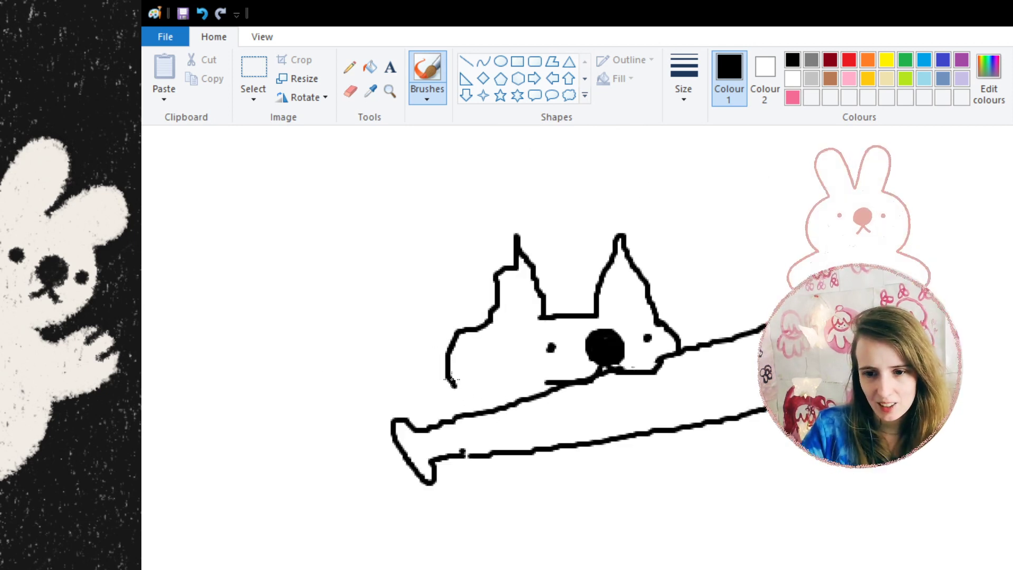
{"action": "left_click_drag", "start_coordinate": [452, 379], "coordinate": [469, 411]}
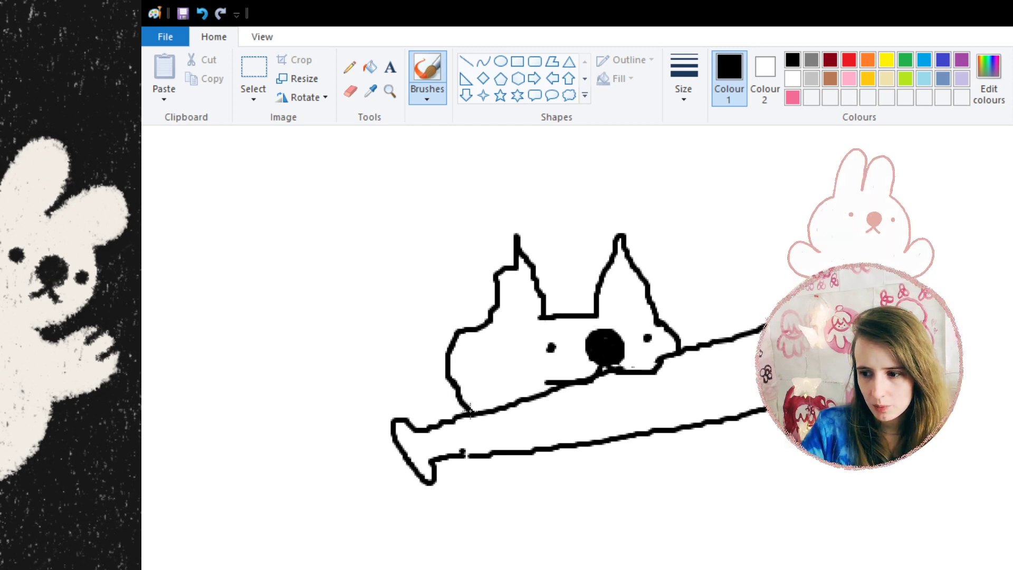
{"action": "scroll", "coordinate": [544, 443], "scroll_direction": "down", "scroll_amount": 2}
{"action": "scroll", "coordinate": [543, 438], "scroll_direction": "up", "scroll_amount": 2}
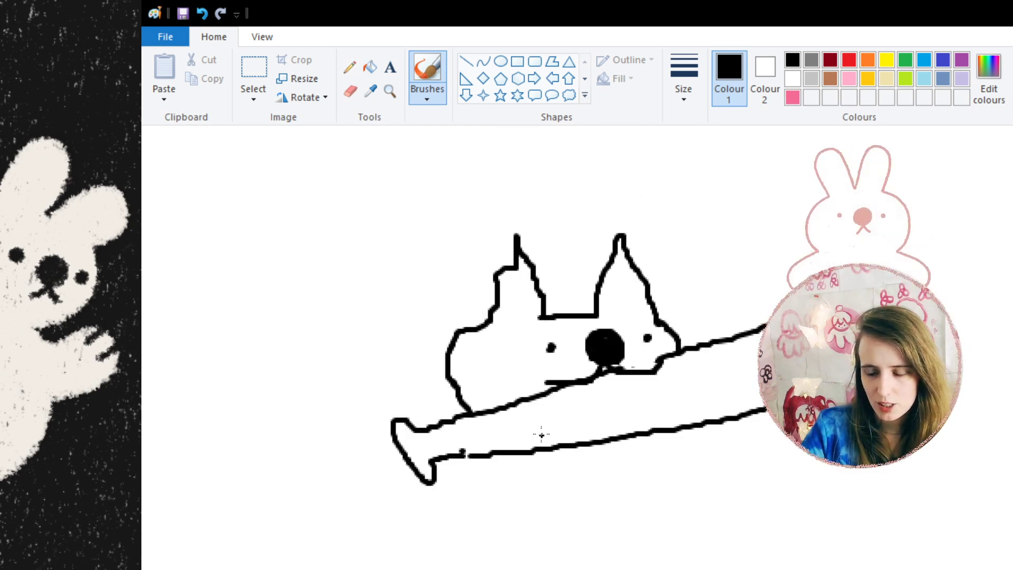
{"action": "left_click_drag", "start_coordinate": [493, 452], "coordinate": [510, 465]}
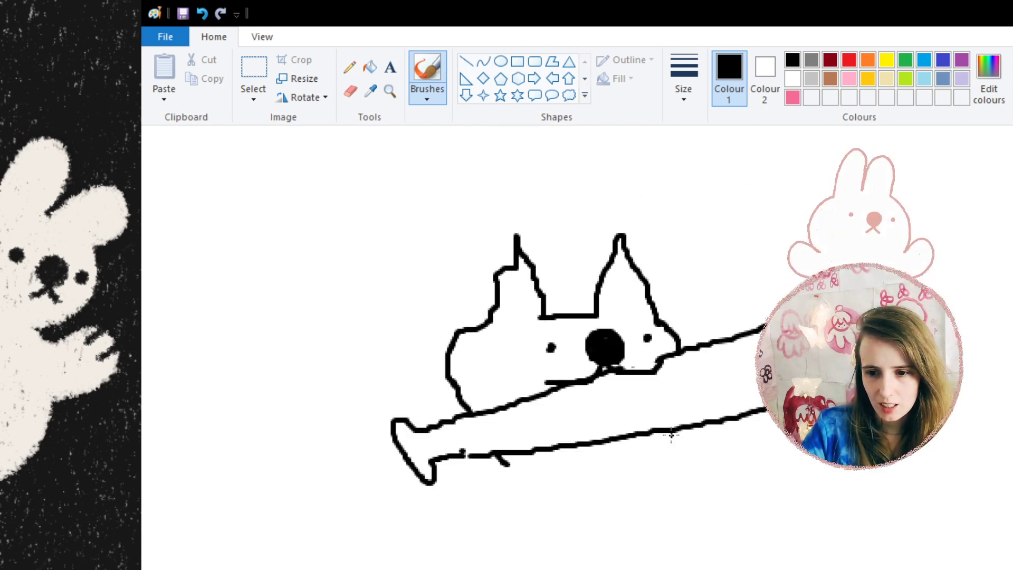
{"action": "left_click", "coordinate": [202, 13]}
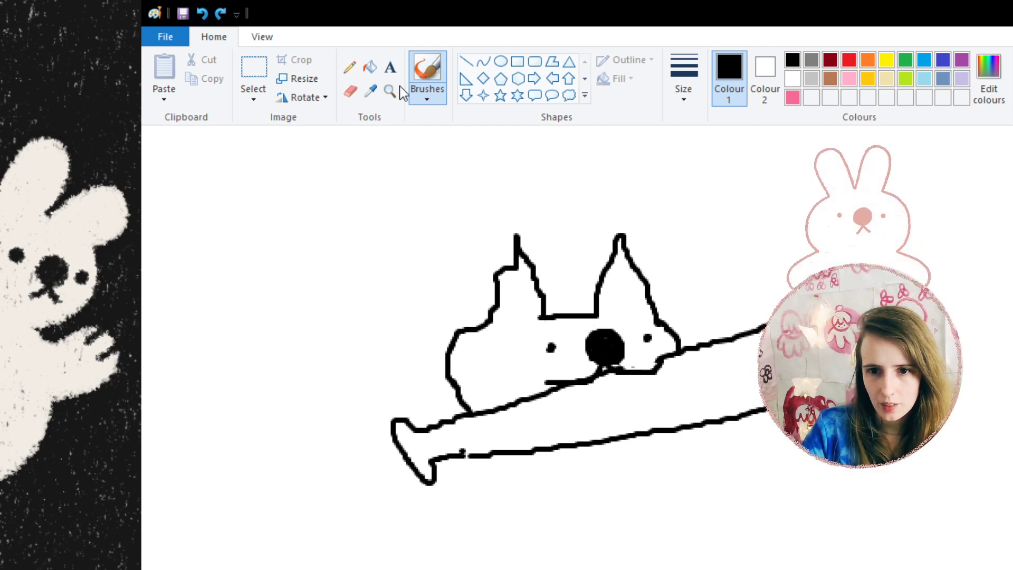
Brush two short eyebrows above the eyes, both slanting down towards the nose for an angry expression
{"action": "left_click", "coordinate": [389, 90]}
{"action": "right_click", "coordinate": [418, 176]}
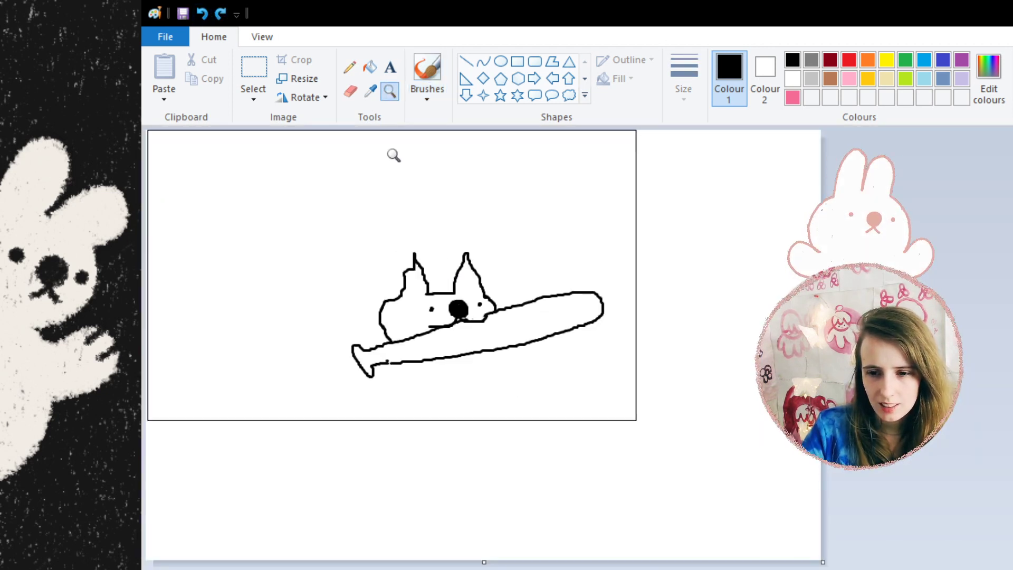
{"action": "left_click", "coordinate": [442, 73]}
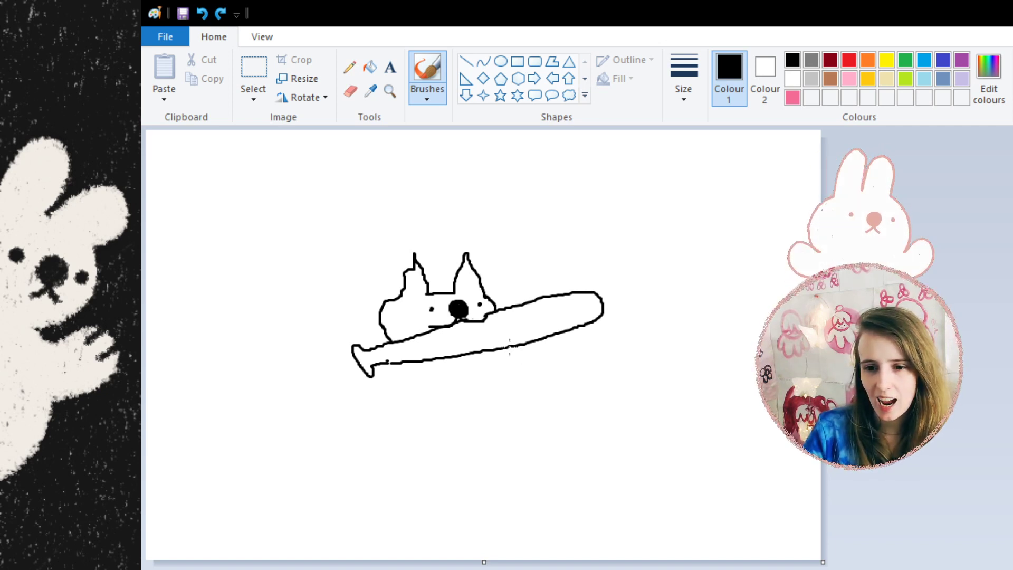
{"action": "left_click", "coordinate": [390, 91]}
{"action": "left_click", "coordinate": [481, 316]}
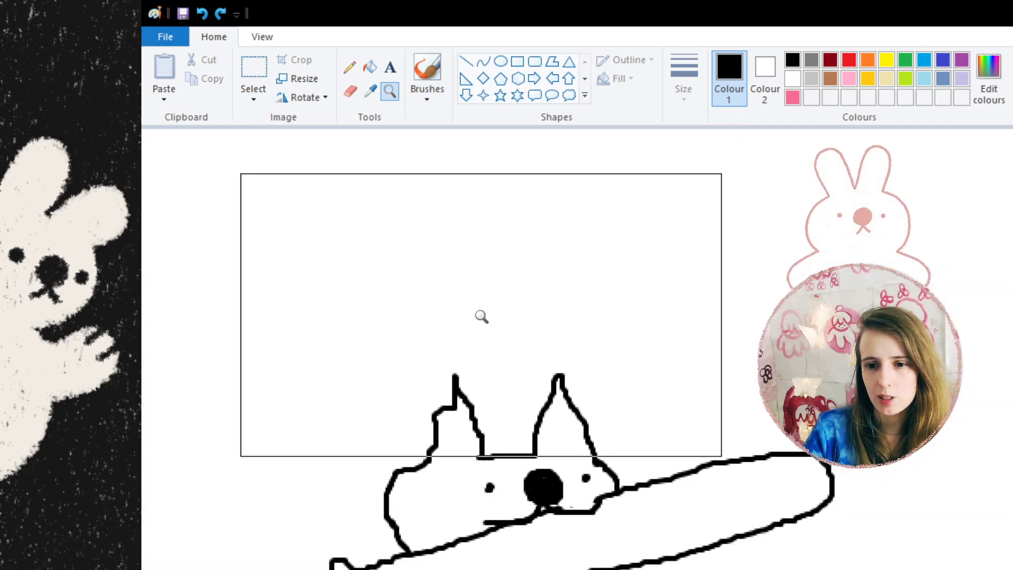
{"action": "left_click", "coordinate": [514, 406]}
{"action": "left_click", "coordinate": [427, 71]}
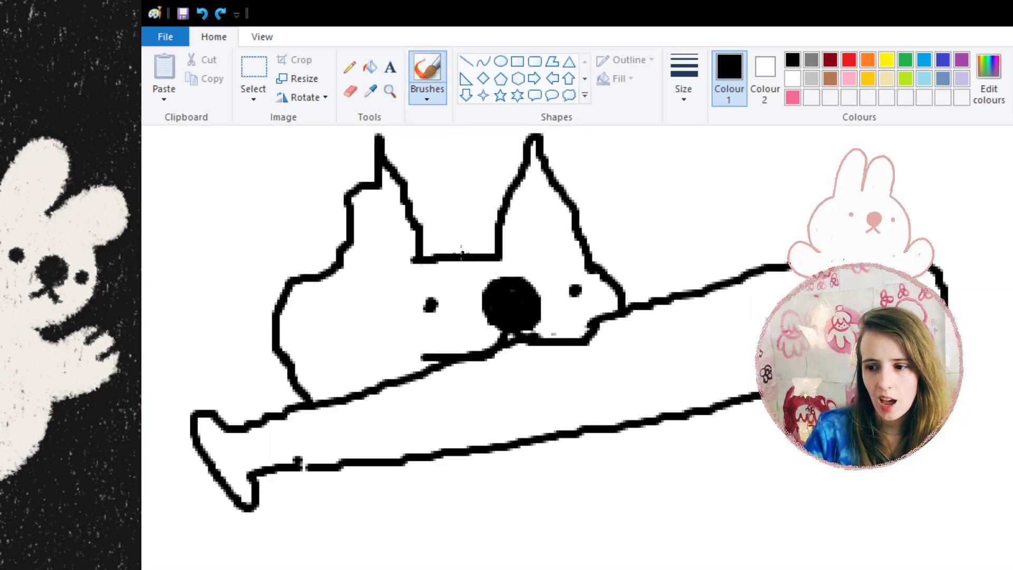
{"action": "left_click_drag", "start_coordinate": [425, 271], "coordinate": [463, 294]}
{"action": "left_click_drag", "start_coordinate": [574, 264], "coordinate": [553, 284]}
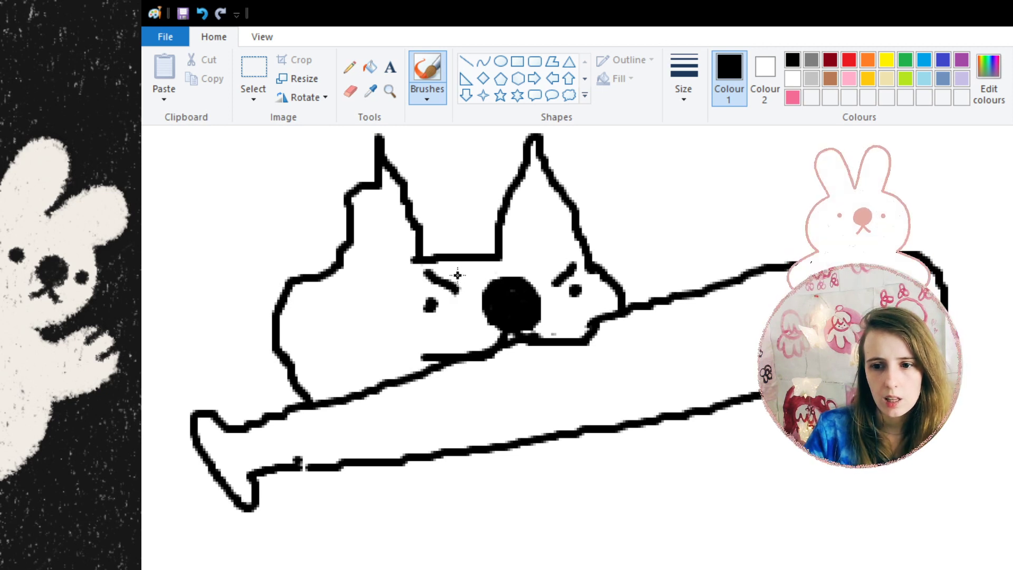
Examine the cat's face, the bat and the empty area below it at different magnifications
{"action": "left_click", "coordinate": [395, 89]}
{"action": "right_click", "coordinate": [475, 278]}
{"action": "right_click", "coordinate": [473, 278]}
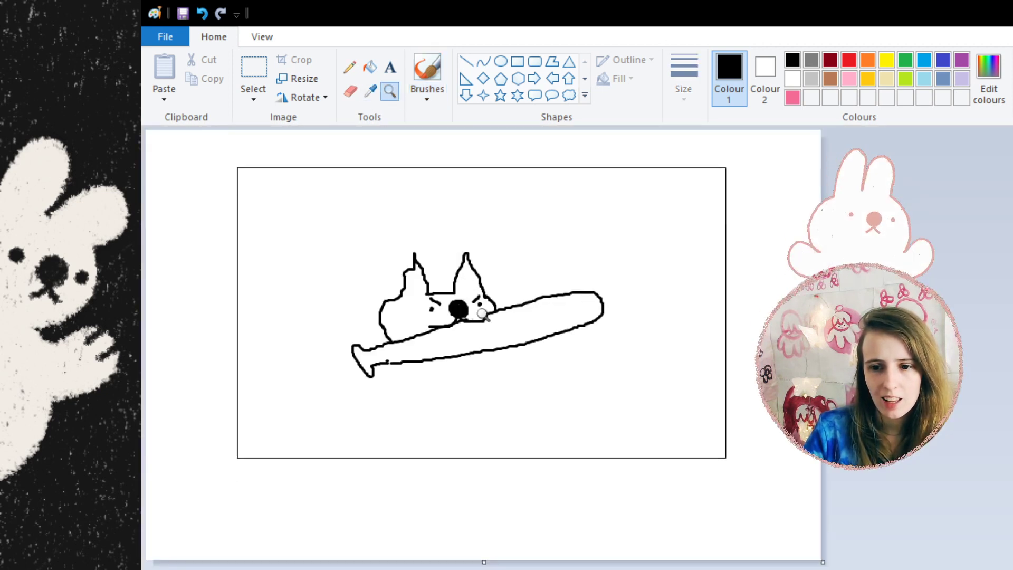
{"action": "left_click", "coordinate": [486, 357]}
{"action": "right_click", "coordinate": [488, 356]}
{"action": "left_click", "coordinate": [673, 327]}
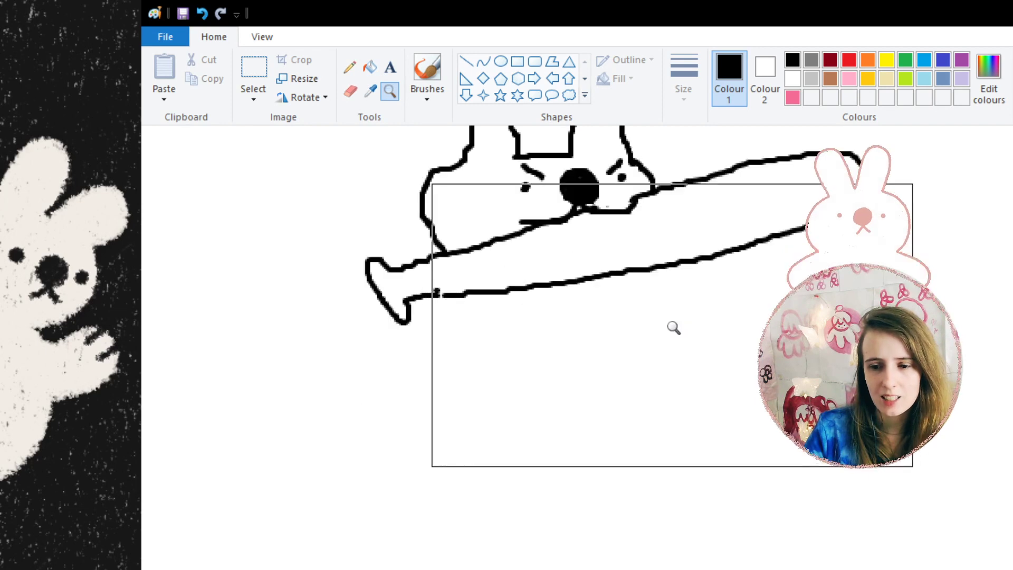
{"action": "scroll", "coordinate": [633, 327], "scroll_direction": "down", "scroll_amount": 5}
{"action": "left_click", "coordinate": [619, 326]}
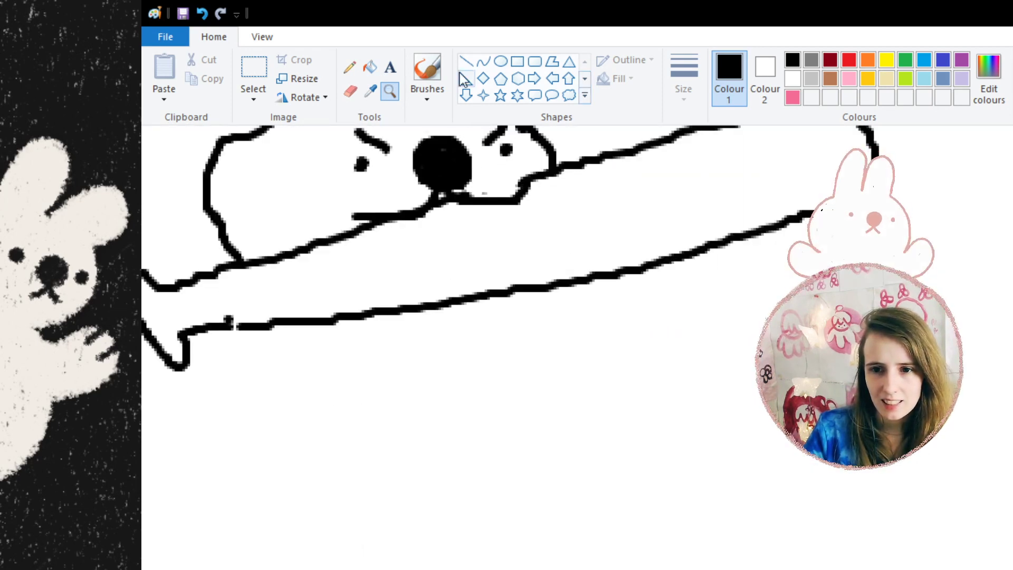
{"action": "left_click", "coordinate": [427, 71]}
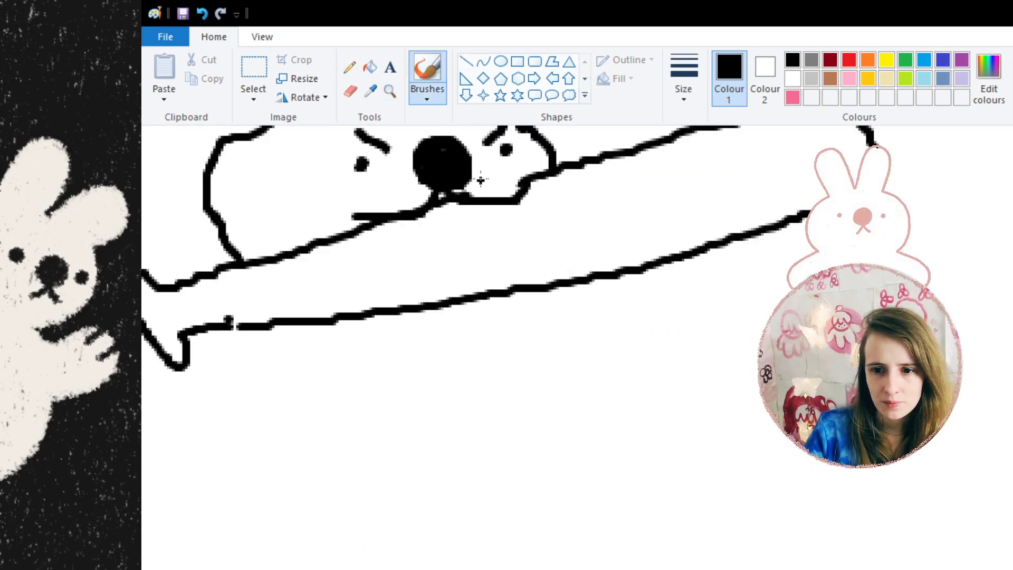
{"action": "scroll", "coordinate": [548, 286], "scroll_direction": "up", "scroll_amount": 3}
{"action": "left_click", "coordinate": [389, 91]}
{"action": "right_click", "coordinate": [414, 232]}
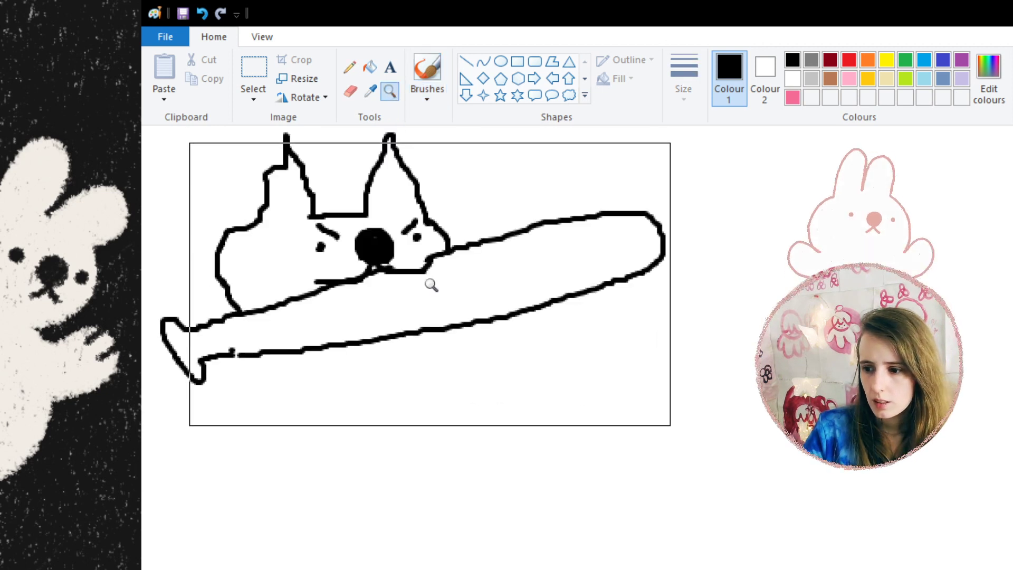
{"action": "scroll", "coordinate": [704, 566], "scroll_direction": "left", "scroll_amount": 4}
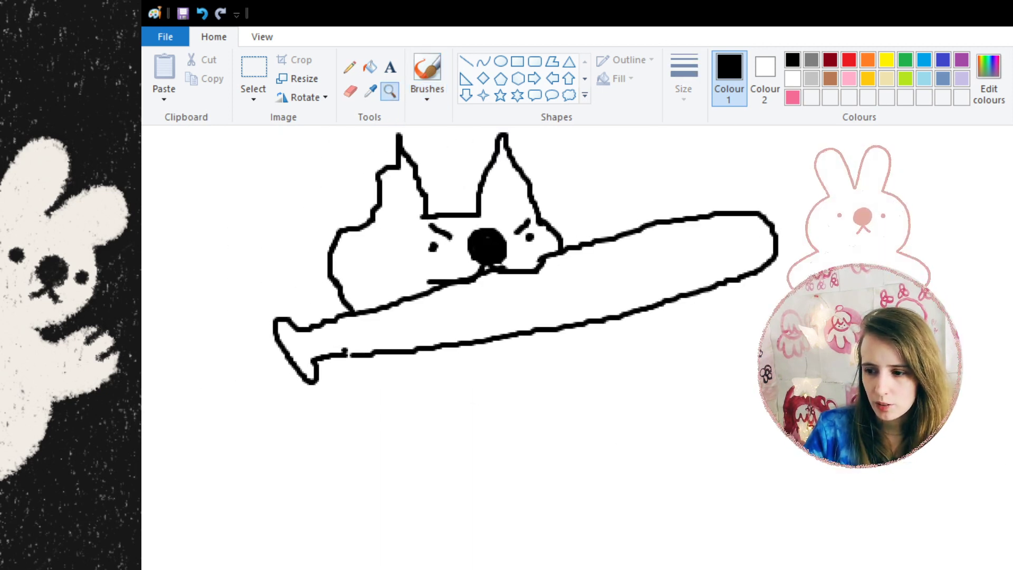
Brush the figure's back, raised tail, rounded haunch and hind foot in black below the bat
{"action": "scroll", "coordinate": [705, 566], "scroll_direction": "up", "scroll_amount": 4}
{"action": "scroll", "coordinate": [704, 566], "scroll_direction": "down", "scroll_amount": 4}
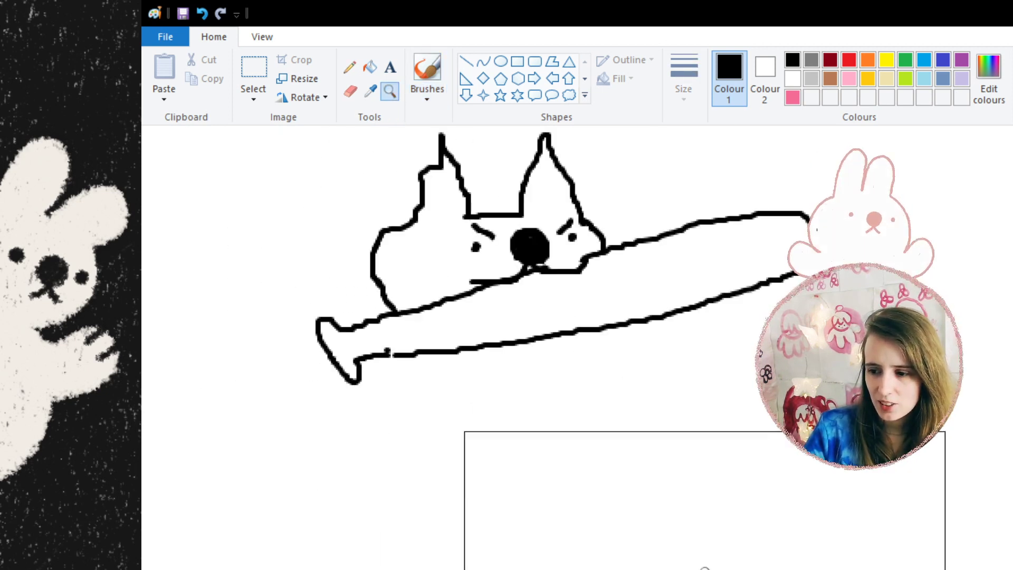
{"action": "scroll", "coordinate": [738, 567], "scroll_direction": "left", "scroll_amount": 3}
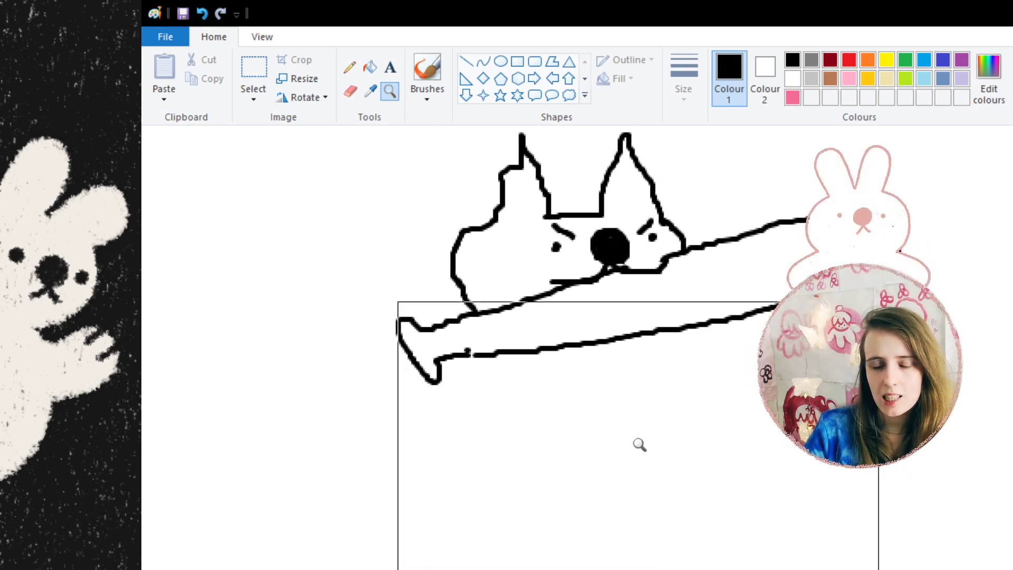
{"action": "left_click", "coordinate": [422, 79]}
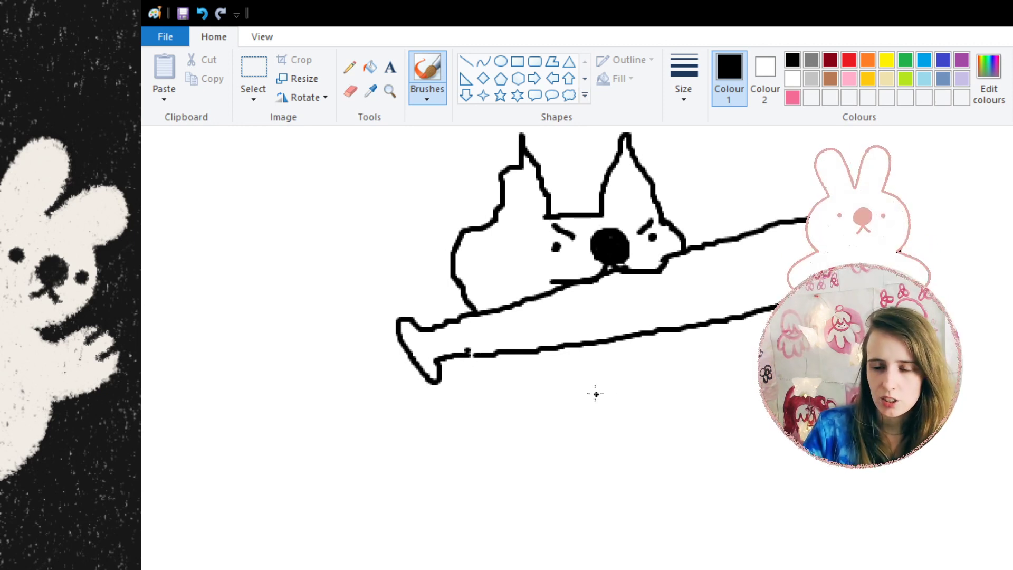
{"action": "mouse_move", "coordinate": [479, 355]}
{"action": "left_mouse_down"}
{"action": "mouse_move", "coordinate": [451, 409]}
{"action": "mouse_move", "coordinate": [441, 457]}
{"action": "mouse_move", "coordinate": [447, 481]}
{"action": "mouse_move", "coordinate": [409, 440]}
{"action": "mouse_move", "coordinate": [402, 473]}
{"action": "mouse_move", "coordinate": [445, 514]}
{"action": "left_mouse_up"}
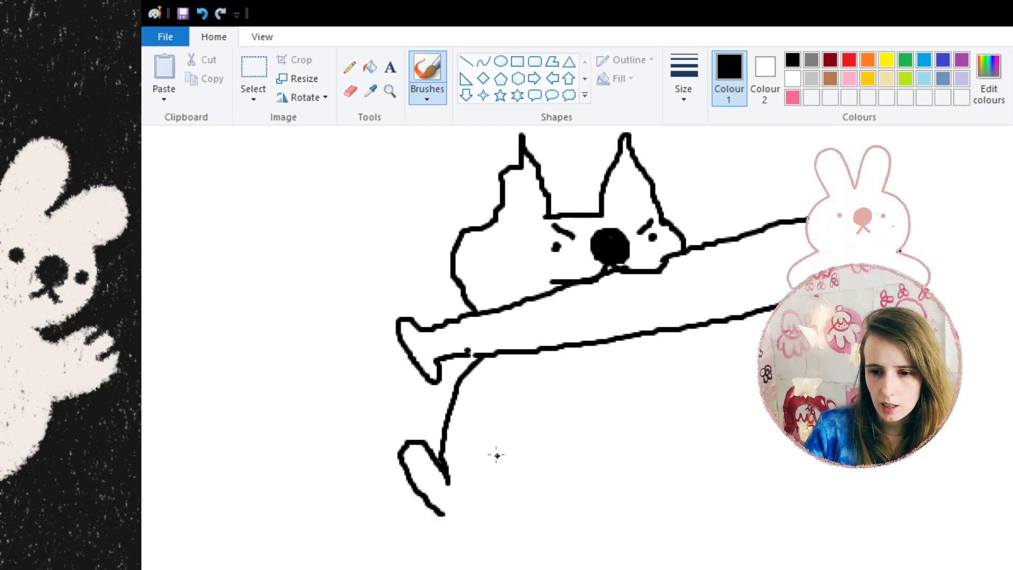
{"action": "mouse_move", "coordinate": [507, 441]}
{"action": "left_mouse_down"}
{"action": "mouse_move", "coordinate": [570, 430]}
{"action": "mouse_move", "coordinate": [592, 449]}
{"action": "mouse_move", "coordinate": [590, 477]}
{"action": "mouse_move", "coordinate": [575, 496]}
{"action": "mouse_move", "coordinate": [603, 482]}
{"action": "mouse_move", "coordinate": [614, 498]}
{"action": "mouse_move", "coordinate": [580, 529]}
{"action": "mouse_move", "coordinate": [511, 535]}
{"action": "mouse_move", "coordinate": [445, 515]}
{"action": "left_mouse_up"}
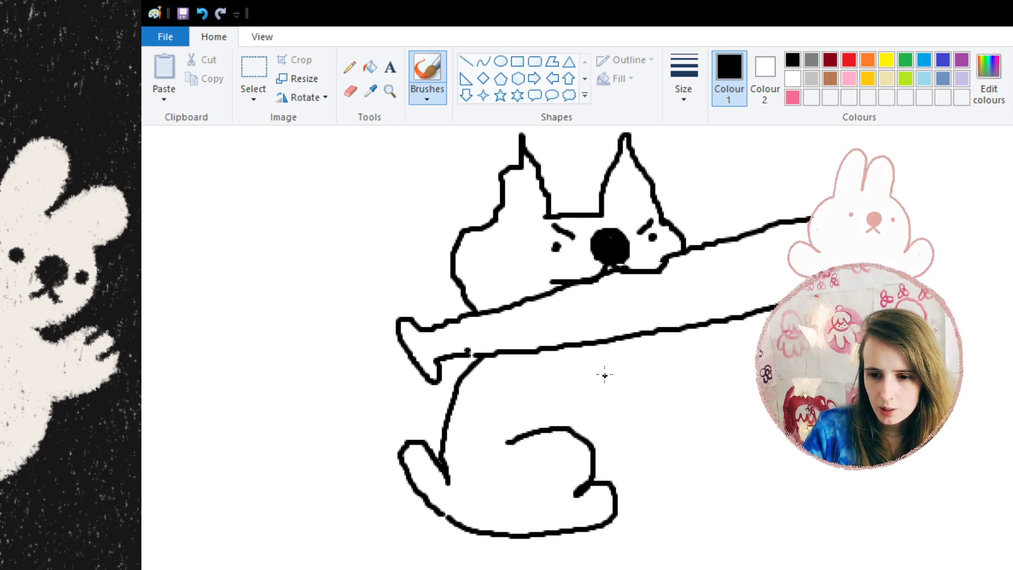
{"action": "mouse_move", "coordinate": [626, 356]}
{"action": "left_mouse_down"}
{"action": "mouse_move", "coordinate": [653, 362]}
{"action": "mouse_move", "coordinate": [678, 378]}
{"action": "mouse_move", "coordinate": [676, 392]}
{"action": "mouse_move", "coordinate": [651, 396]}
{"action": "mouse_move", "coordinate": [646, 421]}
{"action": "mouse_move", "coordinate": [623, 432]}
{"action": "left_mouse_up"}
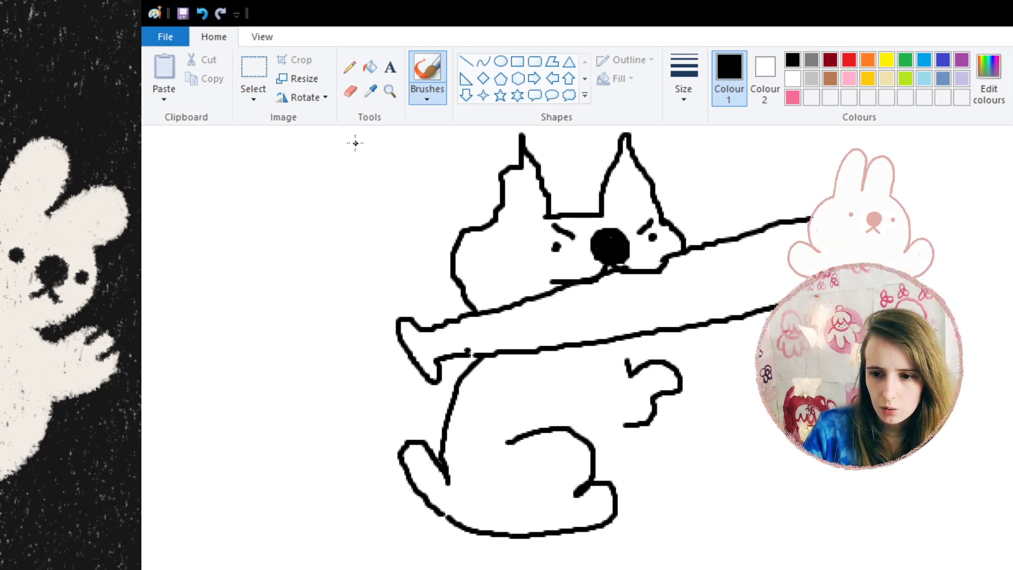
{"action": "left_click", "coordinate": [203, 15]}
{"action": "left_click", "coordinate": [203, 16]}
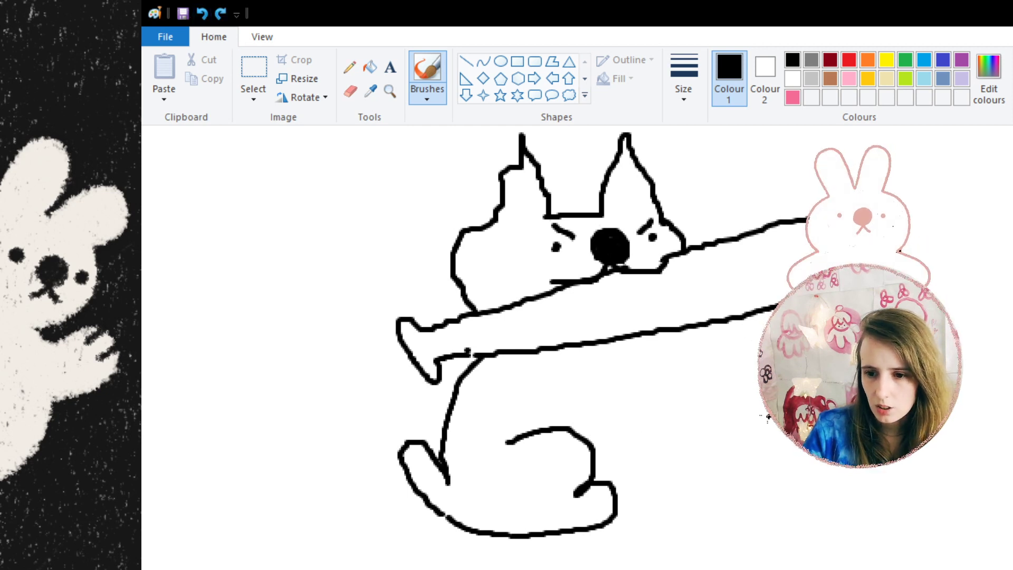
Draw the bulging chest, belly curve and front leg with its paw, undoing and redrawing the leg's outer edge
{"action": "mouse_move", "coordinate": [639, 352]}
{"action": "left_mouse_down"}
{"action": "mouse_move", "coordinate": [641, 369]}
{"action": "mouse_move", "coordinate": [669, 361]}
{"action": "mouse_move", "coordinate": [694, 384]}
{"action": "mouse_move", "coordinate": [684, 412]}
{"action": "mouse_move", "coordinate": [661, 409]}
{"action": "mouse_move", "coordinate": [655, 434]}
{"action": "mouse_move", "coordinate": [622, 447]}
{"action": "mouse_move", "coordinate": [602, 421]}
{"action": "left_mouse_up"}
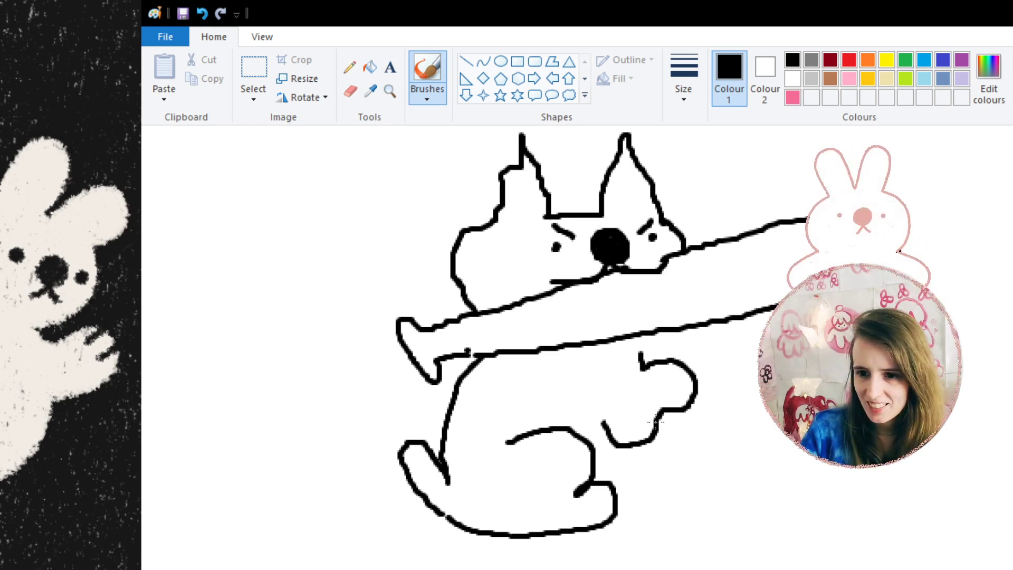
{"action": "mouse_move", "coordinate": [646, 443]}
{"action": "left_mouse_down"}
{"action": "mouse_move", "coordinate": [663, 509]}
{"action": "mouse_move", "coordinate": [691, 504]}
{"action": "mouse_move", "coordinate": [715, 477]}
{"action": "mouse_move", "coordinate": [712, 454]}
{"action": "mouse_move", "coordinate": [692, 453]}
{"action": "mouse_move", "coordinate": [685, 410]}
{"action": "left_mouse_up"}
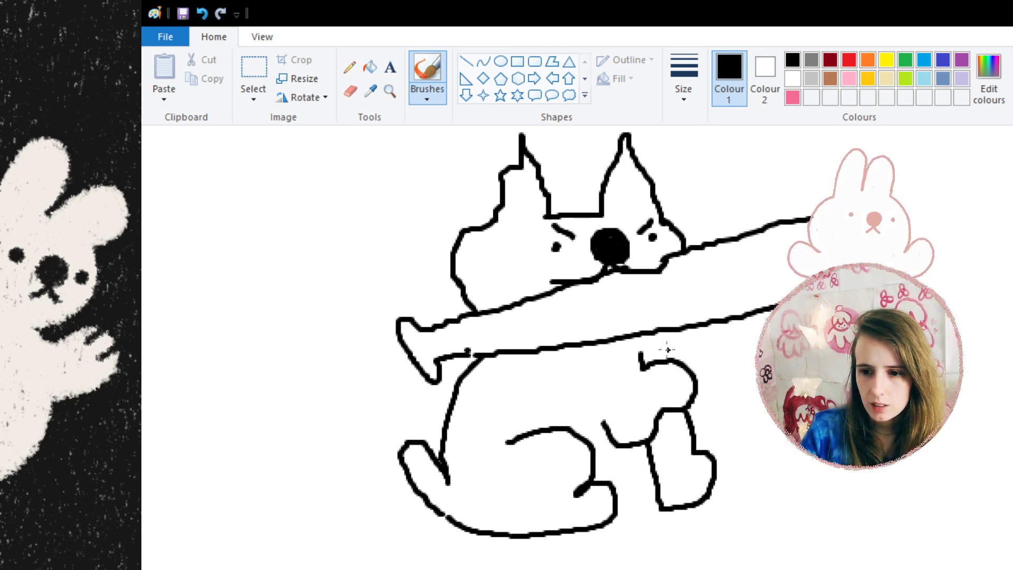
{"action": "left_click", "coordinate": [202, 13]}
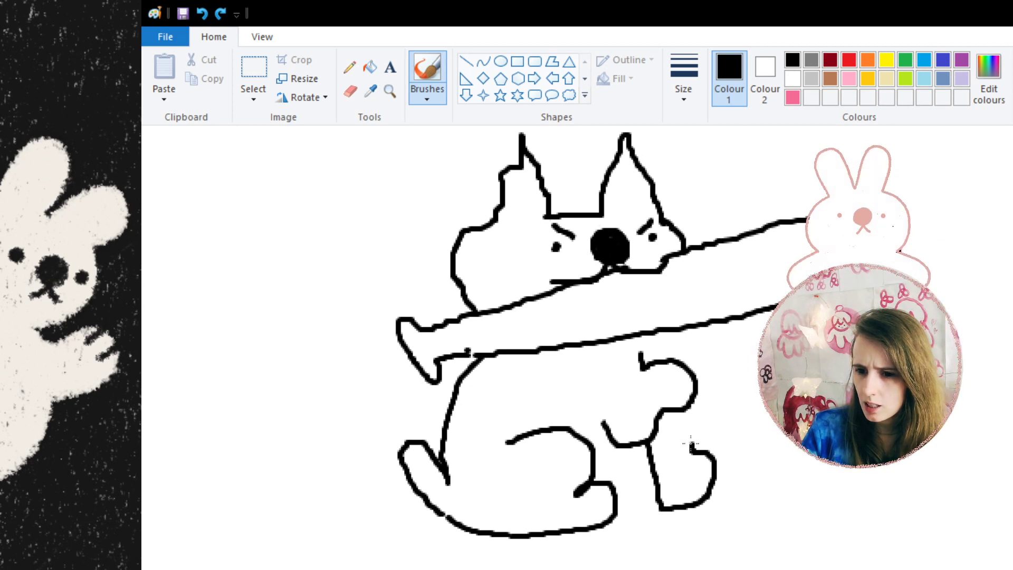
{"action": "left_click_drag", "start_coordinate": [690, 443], "coordinate": [684, 410]}
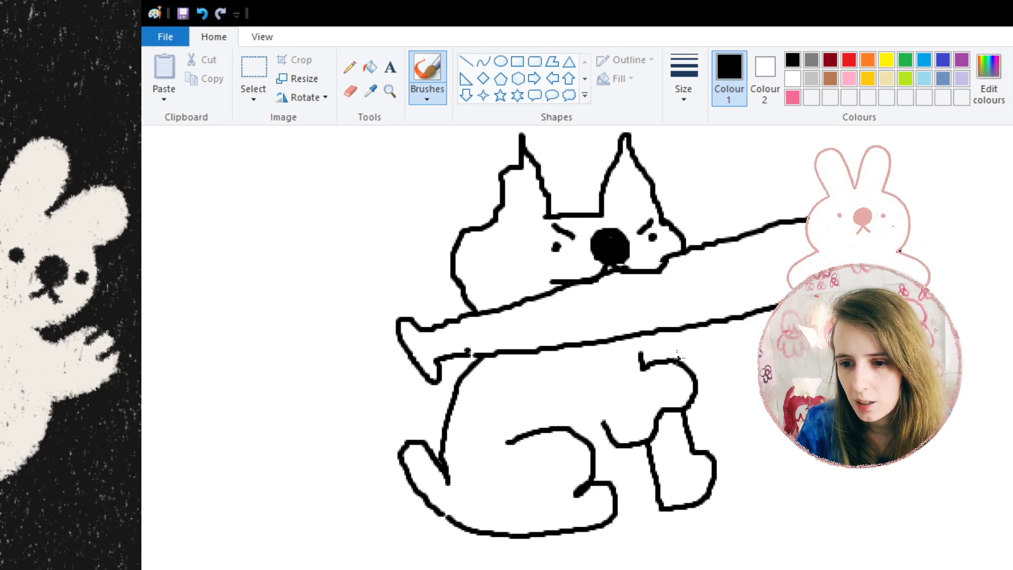
Join the chest to the bat's underside, add a small mark behind the front leg and connect both feet with a ground line
{"action": "left_click_drag", "start_coordinate": [676, 360], "coordinate": [671, 331]}
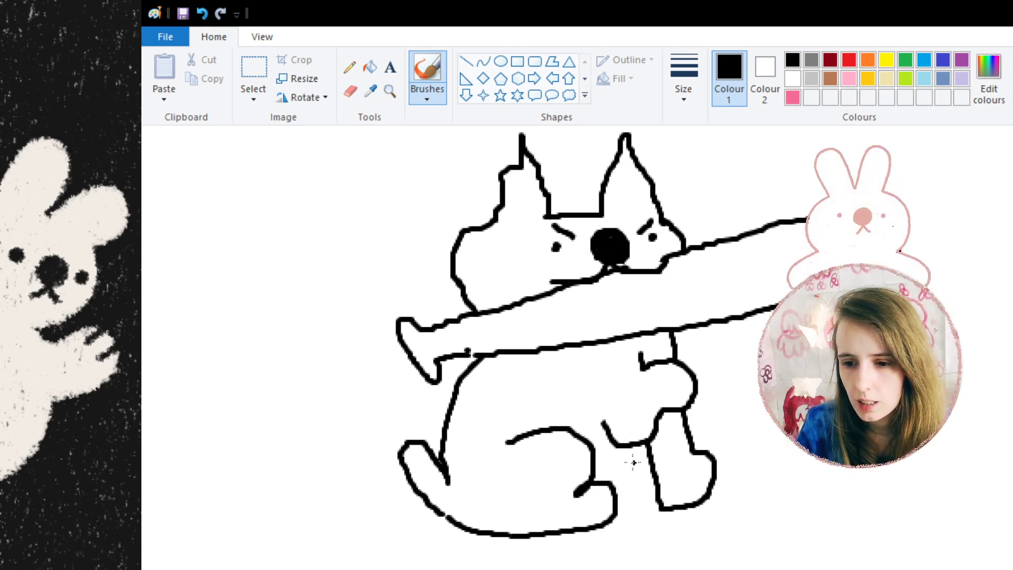
{"action": "mouse_move", "coordinate": [652, 463]}
{"action": "left_mouse_down"}
{"action": "mouse_move", "coordinate": [641, 466]}
{"action": "mouse_move", "coordinate": [648, 448]}
{"action": "left_mouse_up"}
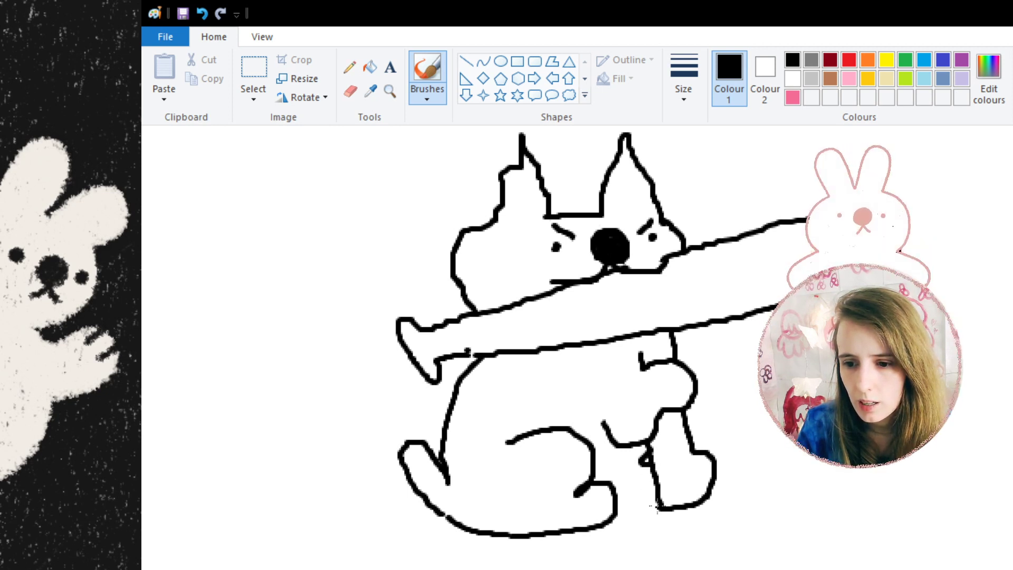
{"action": "left_click_drag", "start_coordinate": [660, 507], "coordinate": [612, 505]}
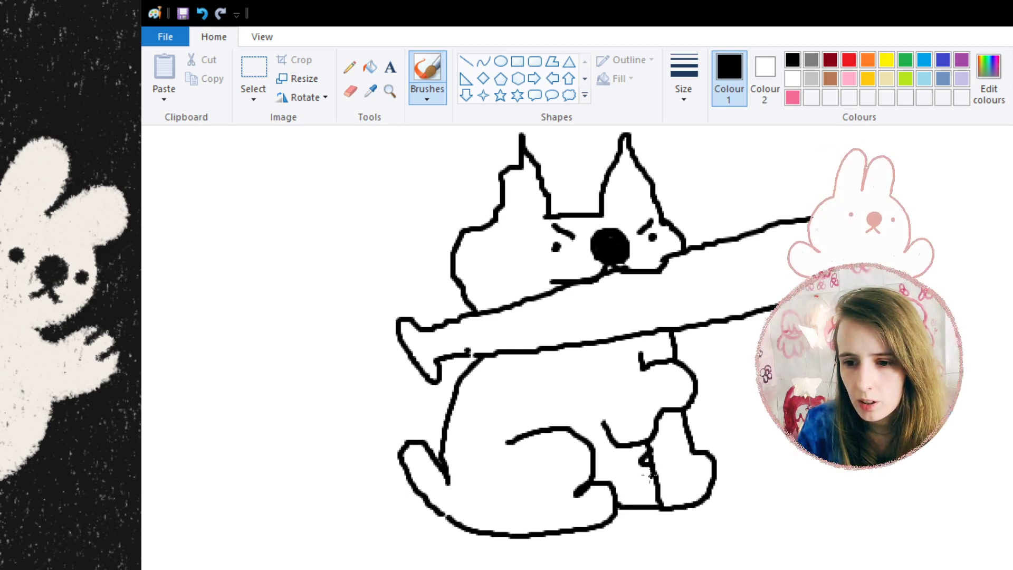
Hand-letter P, L and A in black in a rising arc above the figure's ears
{"action": "scroll", "coordinate": [686, 479], "scroll_direction": "up", "scroll_amount": 3}
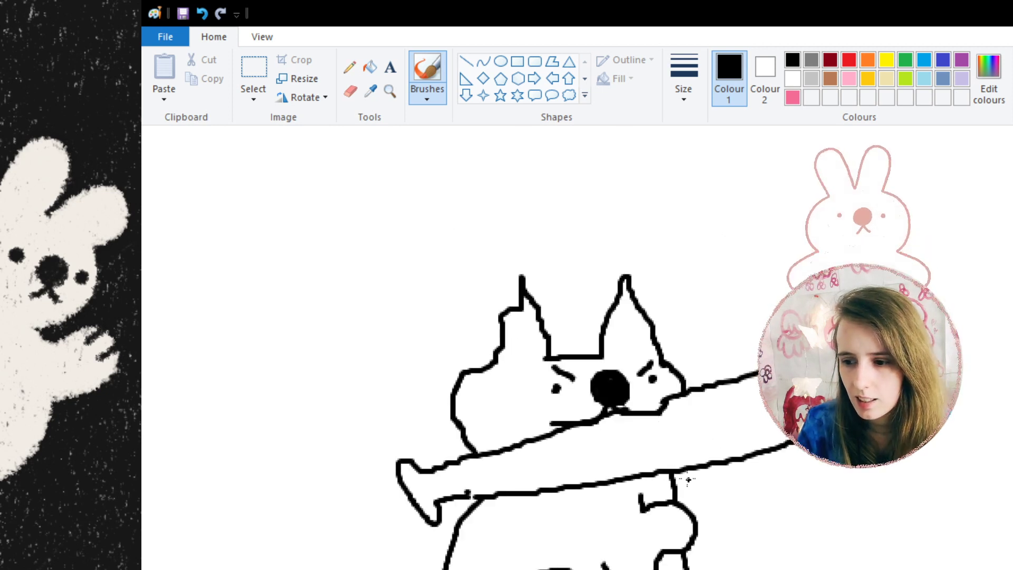
{"action": "scroll", "coordinate": [686, 479], "scroll_direction": "down", "scroll_amount": 3}
{"action": "scroll", "coordinate": [688, 480], "scroll_direction": "up", "scroll_amount": 3}
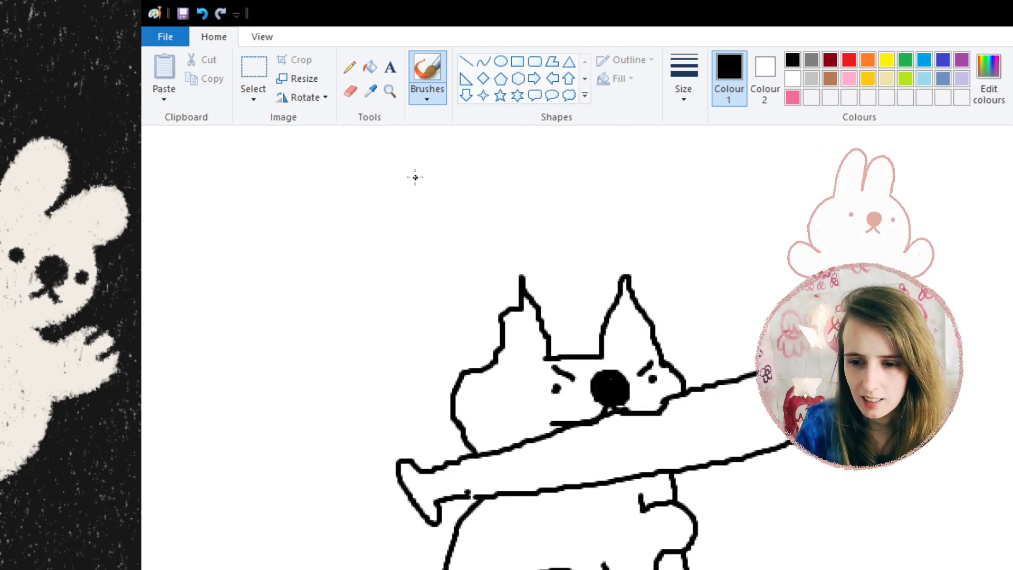
{"action": "left_click", "coordinate": [389, 91]}
{"action": "right_click", "coordinate": [489, 289]}
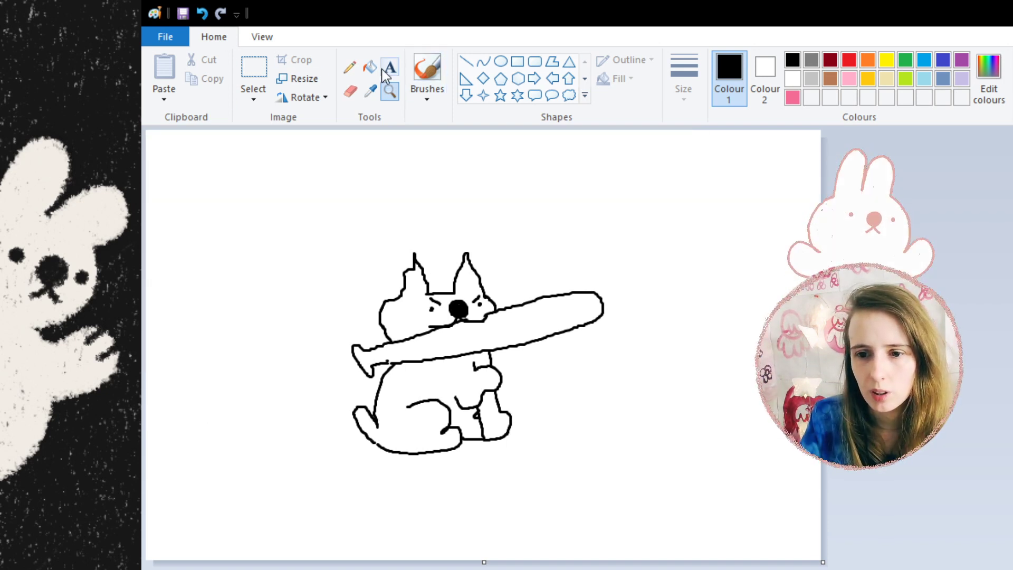
{"action": "left_click", "coordinate": [434, 71]}
{"action": "left_click_drag", "start_coordinate": [318, 242], "coordinate": [334, 278]}
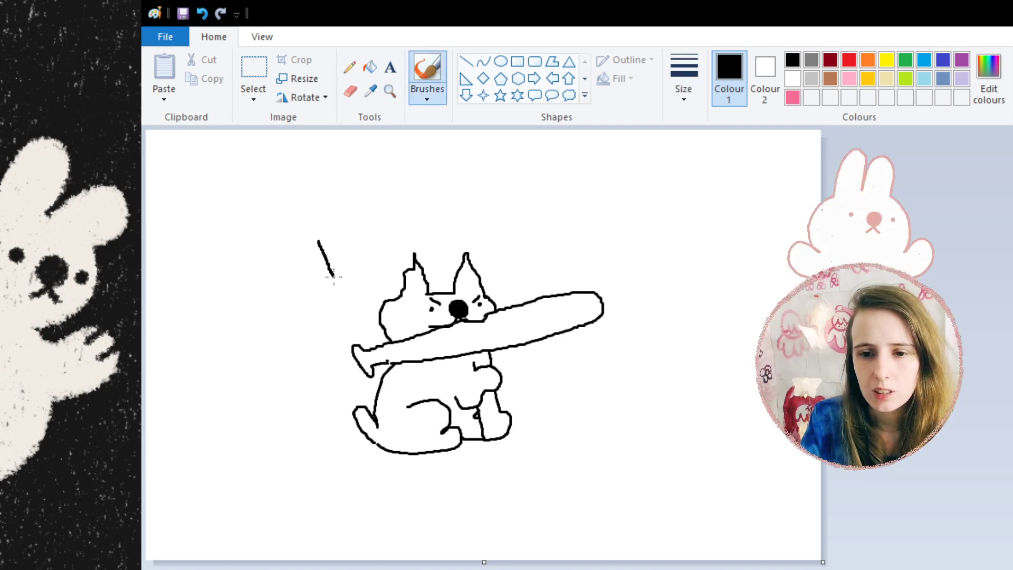
{"action": "mouse_move", "coordinate": [318, 240]}
{"action": "left_mouse_down"}
{"action": "mouse_move", "coordinate": [343, 237]}
{"action": "mouse_move", "coordinate": [326, 260]}
{"action": "left_mouse_up"}
{"action": "mouse_move", "coordinate": [358, 221]}
{"action": "left_mouse_down"}
{"action": "mouse_move", "coordinate": [365, 254]}
{"action": "mouse_move", "coordinate": [391, 247]}
{"action": "mouse_move", "coordinate": [416, 205]}
{"action": "mouse_move", "coordinate": [436, 237]}
{"action": "left_mouse_up"}
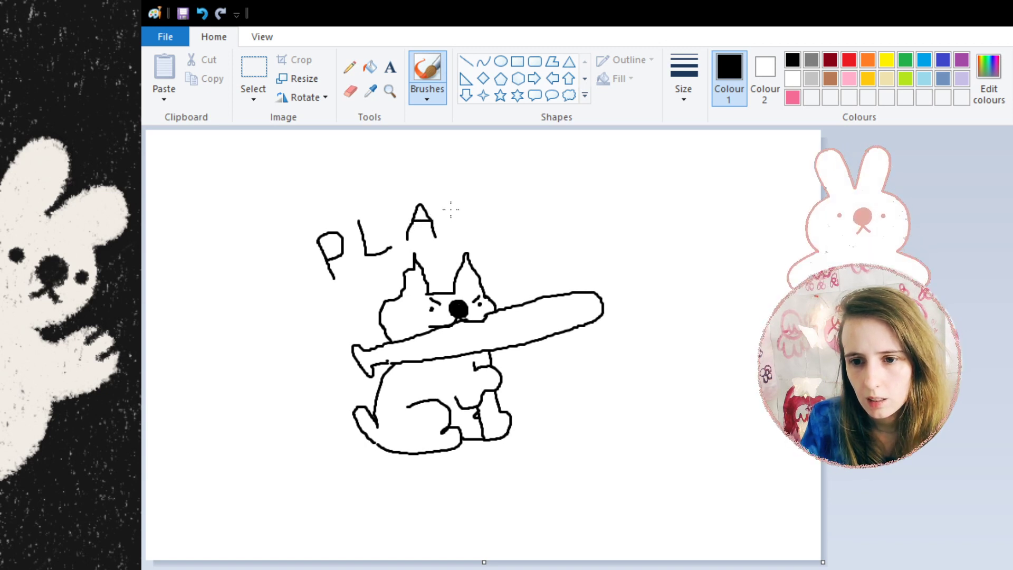
{"action": "mouse_move", "coordinate": [458, 206]}
{"action": "left_mouse_down"}
{"action": "mouse_move", "coordinate": [471, 221]}
{"action": "mouse_move", "coordinate": [444, 244]}
{"action": "left_mouse_up"}
{"action": "left_click", "coordinate": [202, 13]}
{"action": "left_click", "coordinate": [202, 13]}
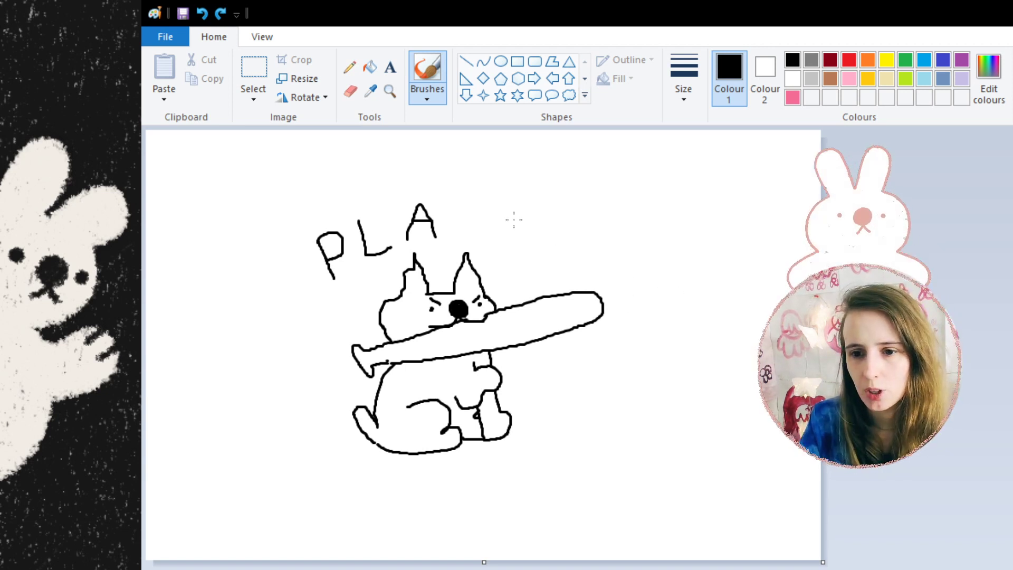
Letter the Y that completes PLAY above the head and write BALL below the figure's feet
{"action": "mouse_move", "coordinate": [458, 207]}
{"action": "left_mouse_down"}
{"action": "mouse_move", "coordinate": [470, 226]}
{"action": "mouse_move", "coordinate": [456, 244]}
{"action": "left_mouse_up"}
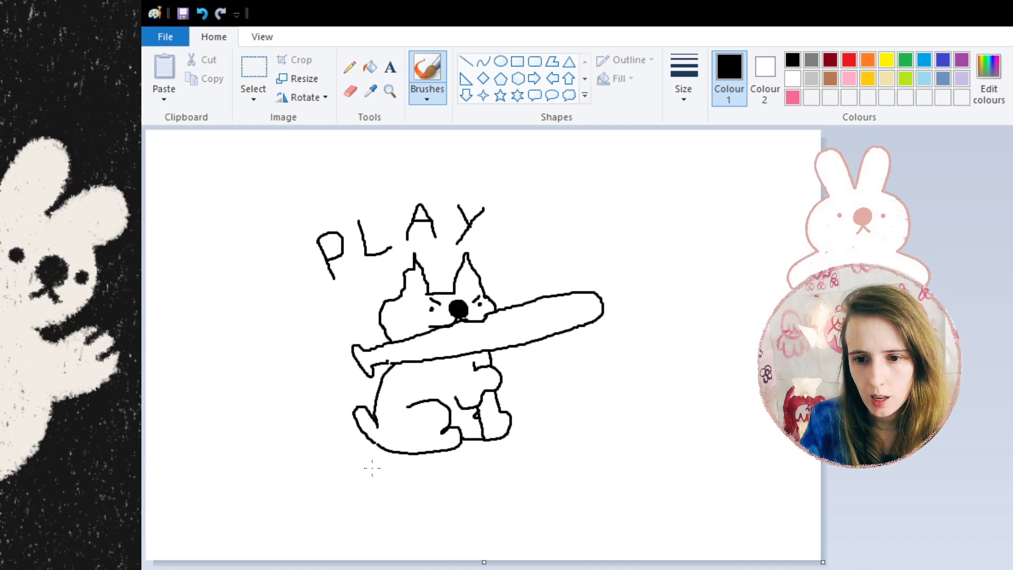
{"action": "left_click_drag", "start_coordinate": [372, 468], "coordinate": [367, 496]}
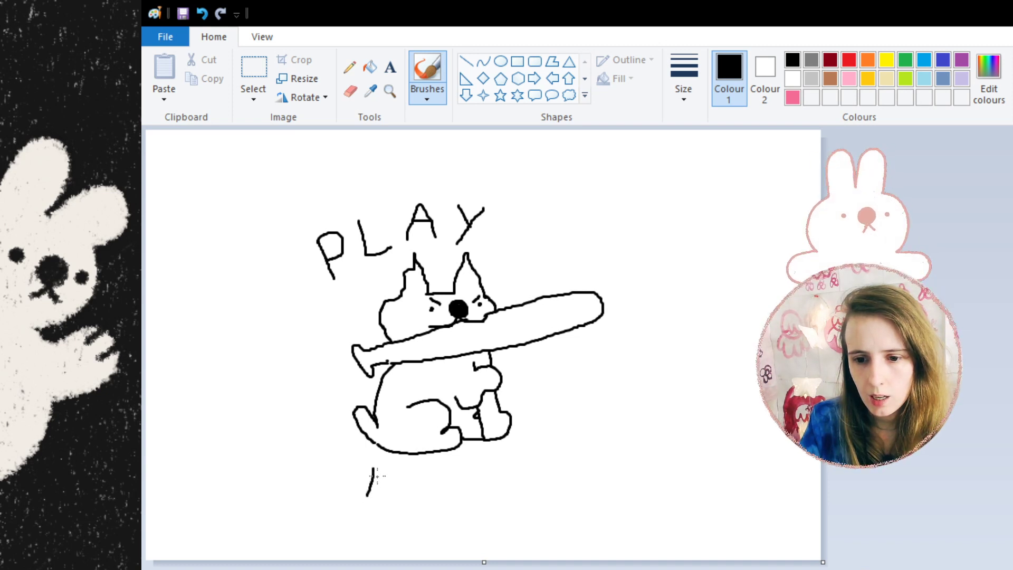
{"action": "left_click", "coordinate": [203, 14]}
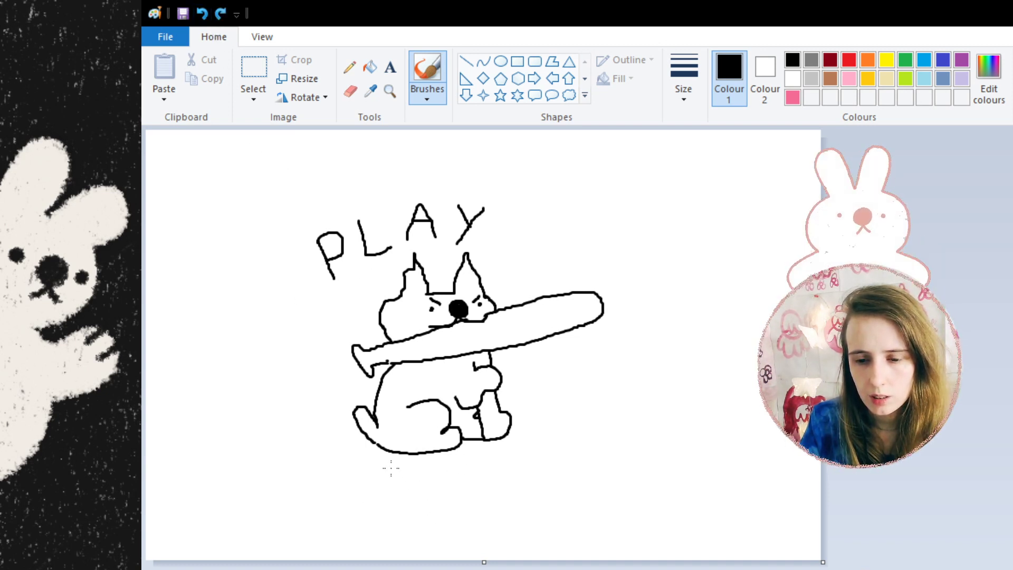
{"action": "left_click_drag", "start_coordinate": [391, 466], "coordinate": [393, 501]}
{"action": "mouse_move", "coordinate": [388, 464]}
{"action": "left_mouse_down"}
{"action": "mouse_move", "coordinate": [406, 469]}
{"action": "mouse_move", "coordinate": [391, 484]}
{"action": "mouse_move", "coordinate": [410, 491]}
{"action": "mouse_move", "coordinate": [399, 504]}
{"action": "mouse_move", "coordinate": [390, 503]}
{"action": "mouse_move", "coordinate": [447, 465]}
{"action": "mouse_move", "coordinate": [461, 490]}
{"action": "mouse_move", "coordinate": [453, 475]}
{"action": "mouse_move", "coordinate": [471, 468]}
{"action": "mouse_move", "coordinate": [473, 481]}
{"action": "mouse_move", "coordinate": [493, 481]}
{"action": "left_mouse_up"}
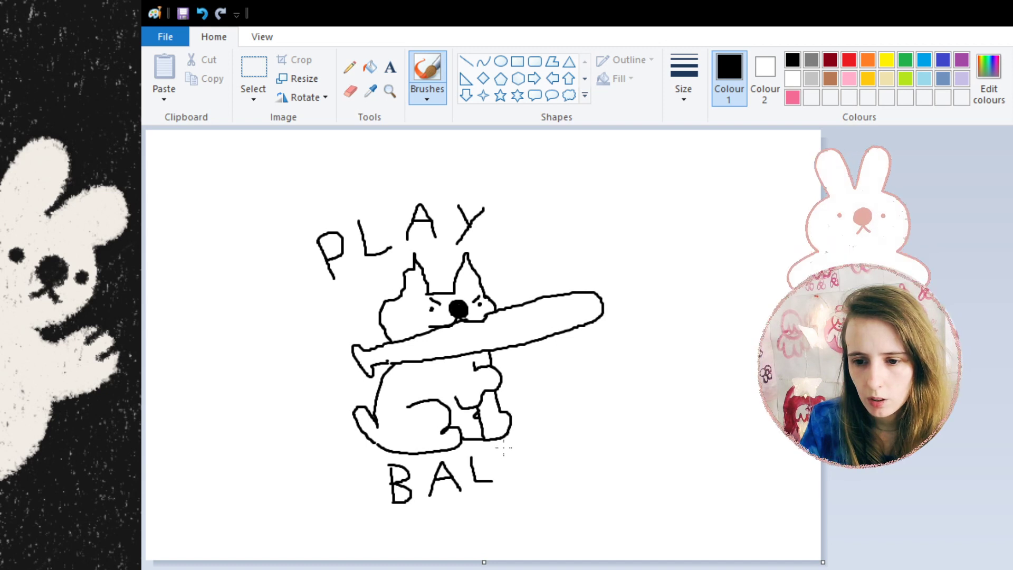
{"action": "mouse_move", "coordinate": [504, 447]}
{"action": "left_mouse_down"}
{"action": "mouse_move", "coordinate": [508, 471]}
{"action": "mouse_move", "coordinate": [522, 472]}
{"action": "left_mouse_up"}
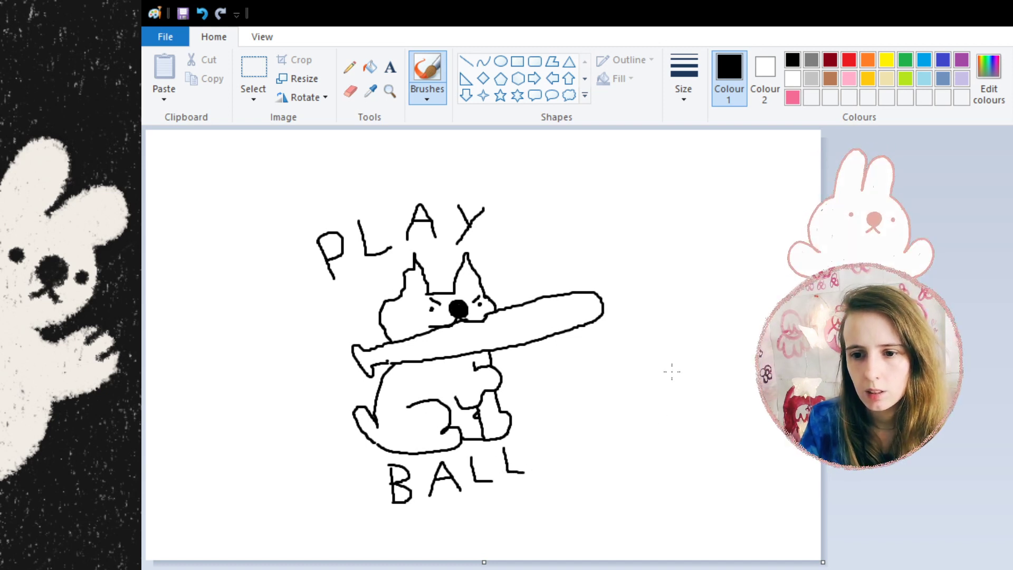
Draw a small round baseball under the thick end of the bat with slanted seam lines inside
{"action": "mouse_move", "coordinate": [544, 365]}
{"action": "left_mouse_down"}
{"action": "mouse_move", "coordinate": [531, 365]}
{"action": "mouse_move", "coordinate": [528, 390]}
{"action": "mouse_move", "coordinate": [556, 385]}
{"action": "mouse_move", "coordinate": [546, 363]}
{"action": "mouse_move", "coordinate": [537, 393]}
{"action": "mouse_move", "coordinate": [545, 383]}
{"action": "left_mouse_up"}
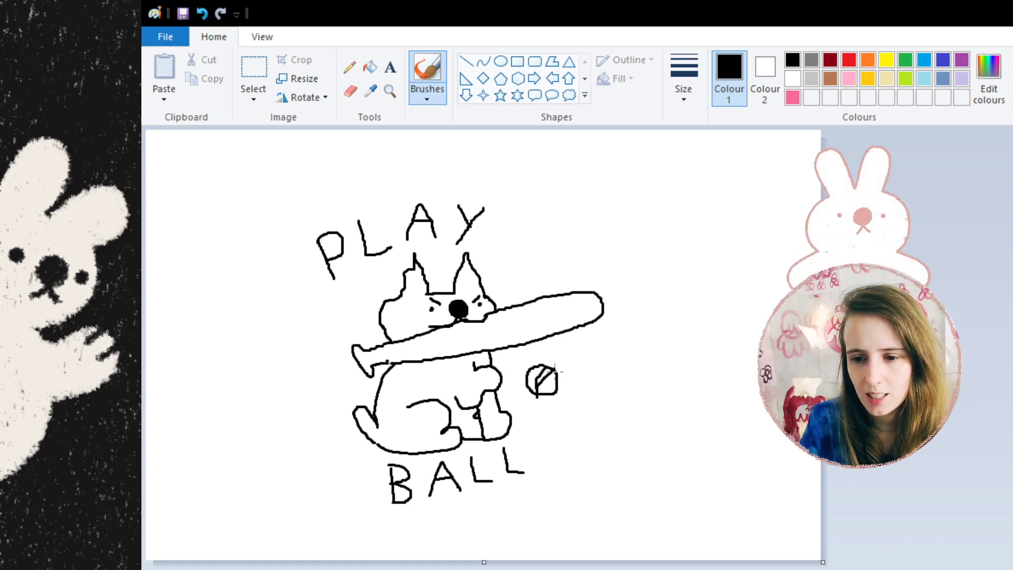
{"action": "left_click", "coordinate": [203, 13]}
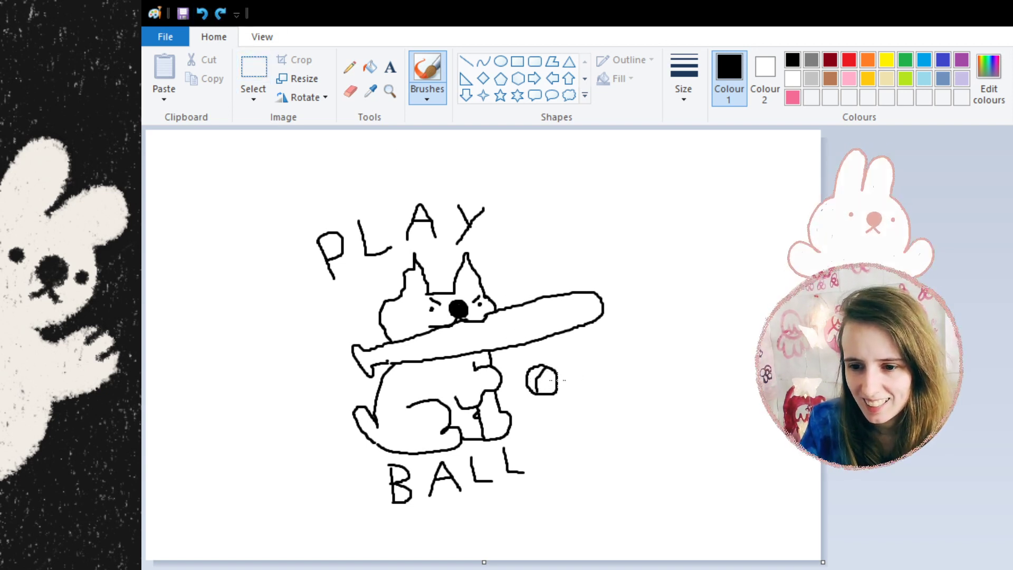
{"action": "left_click_drag", "start_coordinate": [553, 365], "coordinate": [544, 395]}
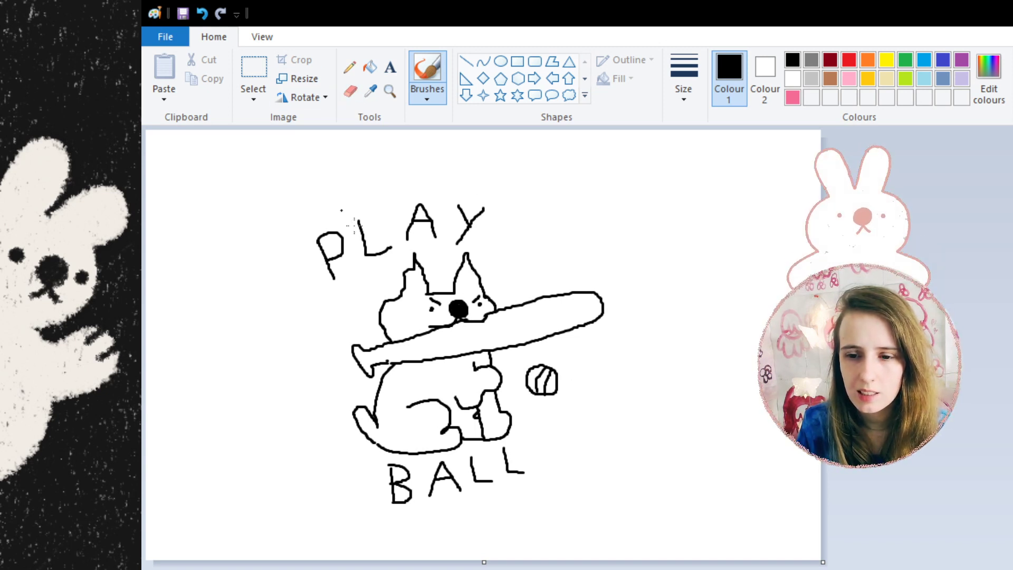
{"action": "left_click_drag", "start_coordinate": [822, 562], "coordinate": [771, 568]}
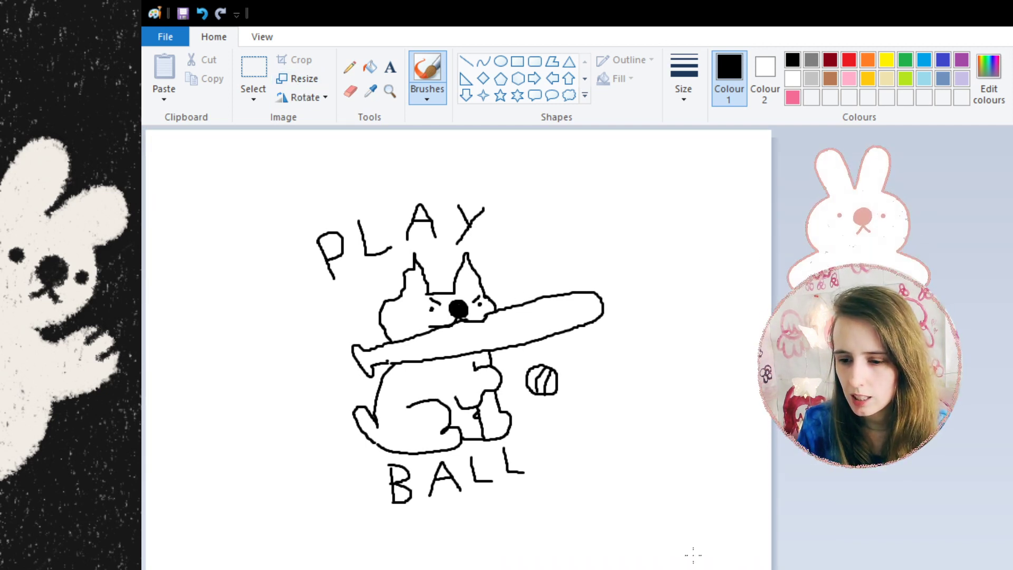
{"action": "left_click_drag", "start_coordinate": [771, 568], "coordinate": [758, 569]}
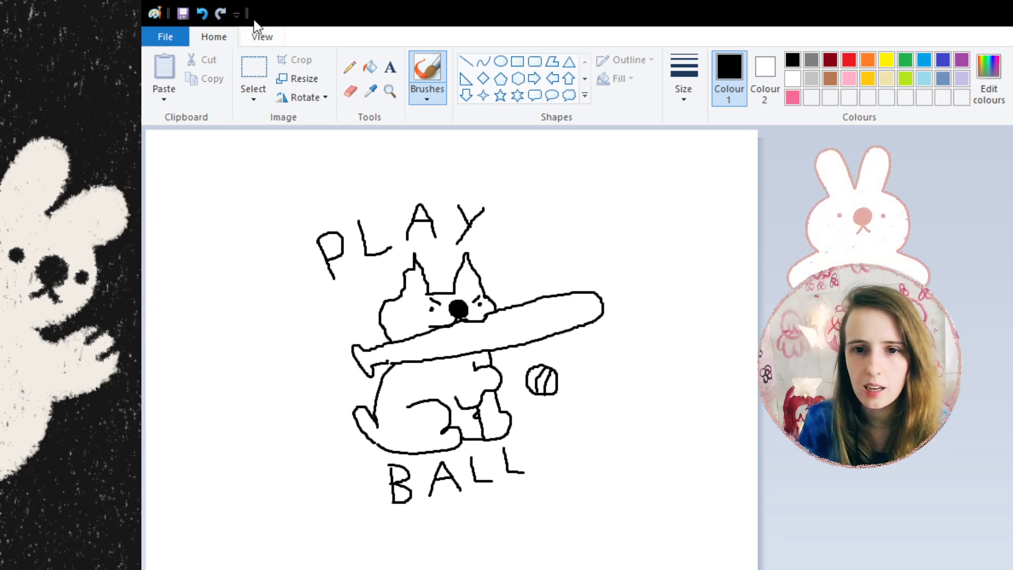
{"action": "left_click", "coordinate": [204, 16]}
{"action": "left_click", "coordinate": [204, 16]}
Undo the baseball's slanted seams and redraw them as two curved lines inside the circle
{"action": "left_click", "coordinate": [204, 16]}
{"action": "left_click", "coordinate": [205, 16]}
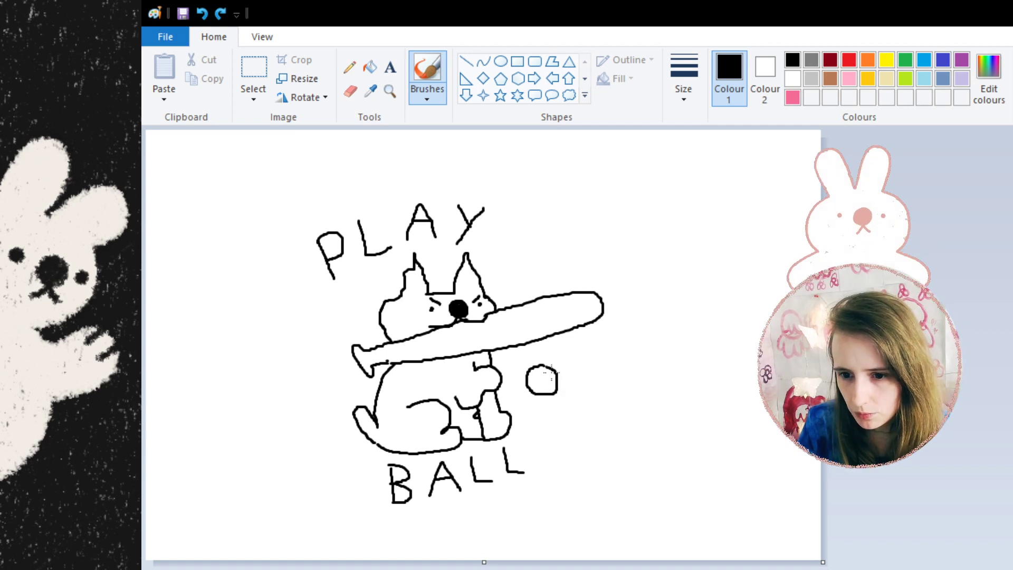
{"action": "mouse_move", "coordinate": [542, 359]}
{"action": "left_mouse_down"}
{"action": "mouse_move", "coordinate": [542, 378]}
{"action": "mouse_move", "coordinate": [528, 387]}
{"action": "mouse_move", "coordinate": [550, 381]}
{"action": "mouse_move", "coordinate": [542, 397]}
{"action": "left_mouse_up"}
{"action": "key", "text": "ctrl+z"}
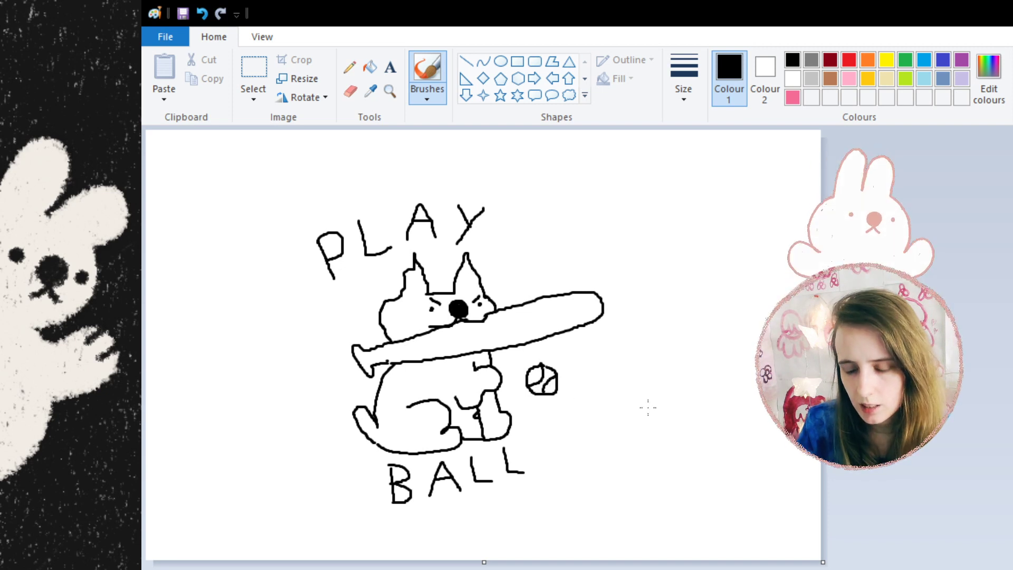
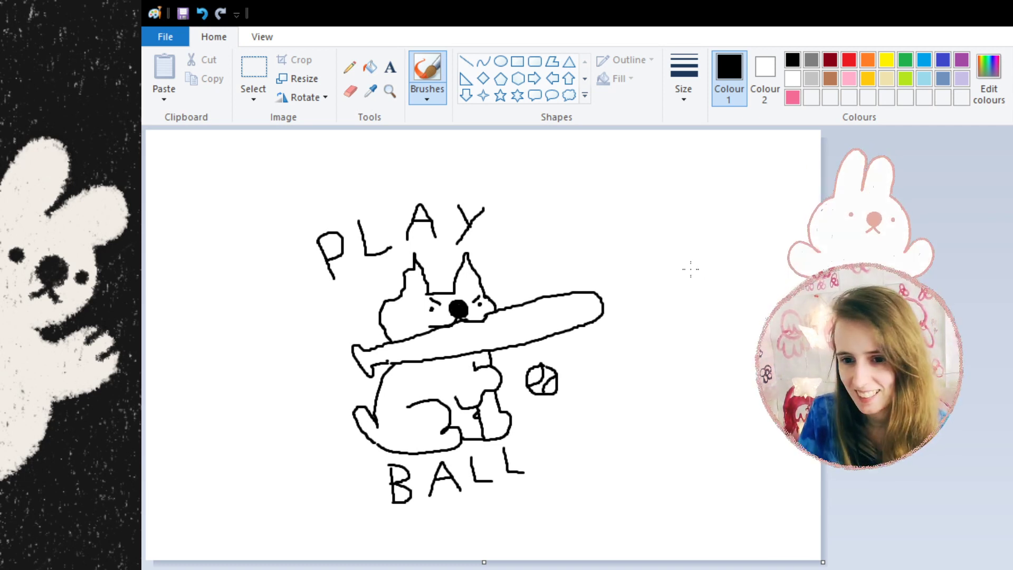
Select the whole drawing, shift it slightly right and up to centre it on the canvas, and deselect it
{"action": "key", "text": "ctrl+a"}
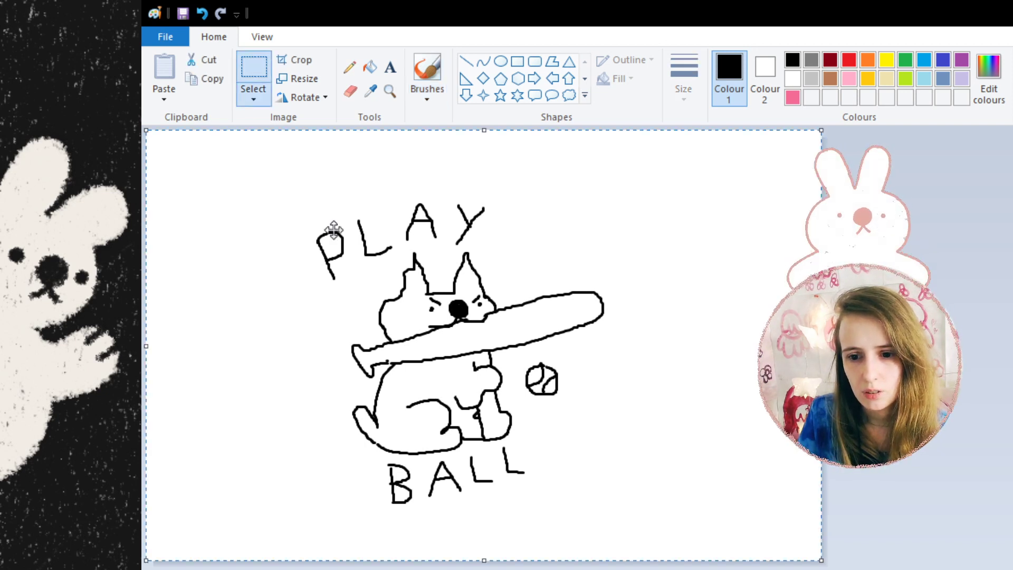
{"action": "left_click_drag", "start_coordinate": [385, 257], "coordinate": [420, 249]}
{"action": "key", "text": "ctrl+a"}
{"action": "left_click", "coordinate": [965, 253]}
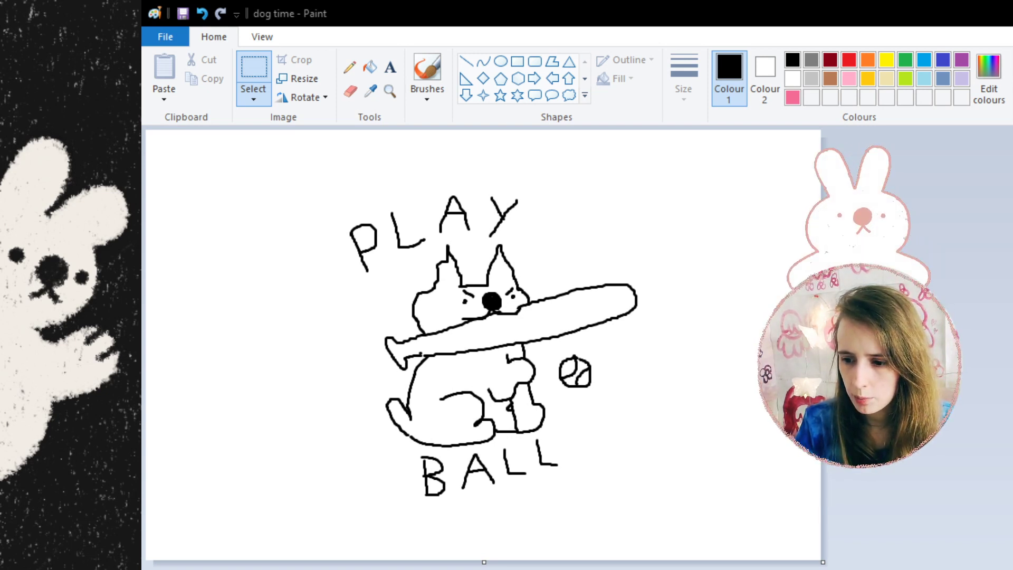
Paste the man's portrait photo onto the canvas, shrink it into the canvas's upper-left corner and deselect it
{"action": "left_click", "coordinate": [176, 70]}
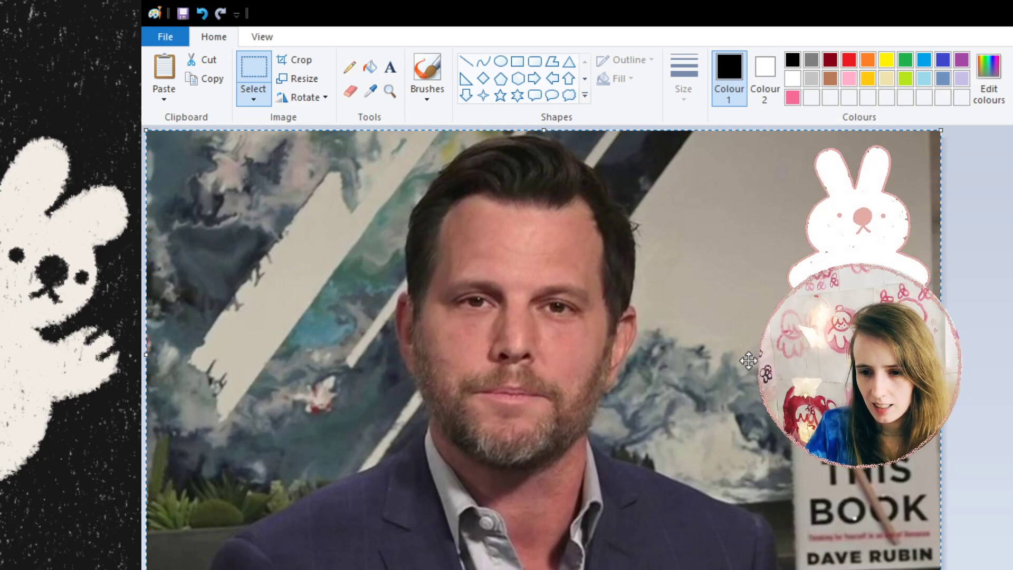
{"action": "mouse_move", "coordinate": [940, 569]}
{"action": "left_mouse_down"}
{"action": "mouse_move", "coordinate": [543, 427]}
{"action": "mouse_move", "coordinate": [503, 323]}
{"action": "mouse_move", "coordinate": [490, 341]}
{"action": "mouse_move", "coordinate": [492, 328]}
{"action": "left_mouse_up"}
{"action": "left_click", "coordinate": [666, 389]}
Select the area beyond the man, including the book side of the photo and the old drawing, and delete it
{"action": "left_click_drag", "start_coordinate": [777, 510], "coordinate": [373, 130]}
{"action": "left_click_drag", "start_coordinate": [428, 148], "coordinate": [430, 154]}
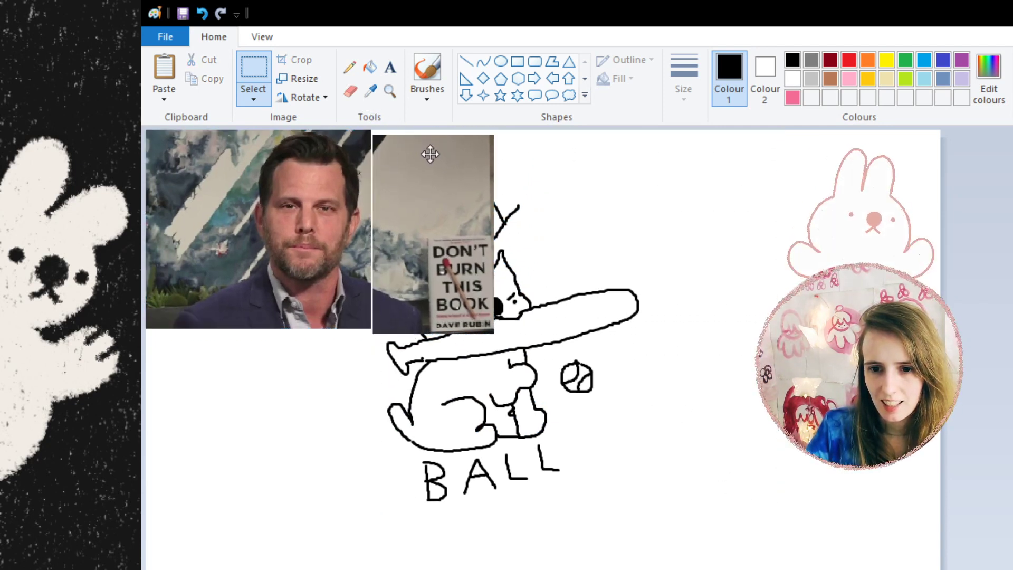
{"action": "key", "text": "Delete"}
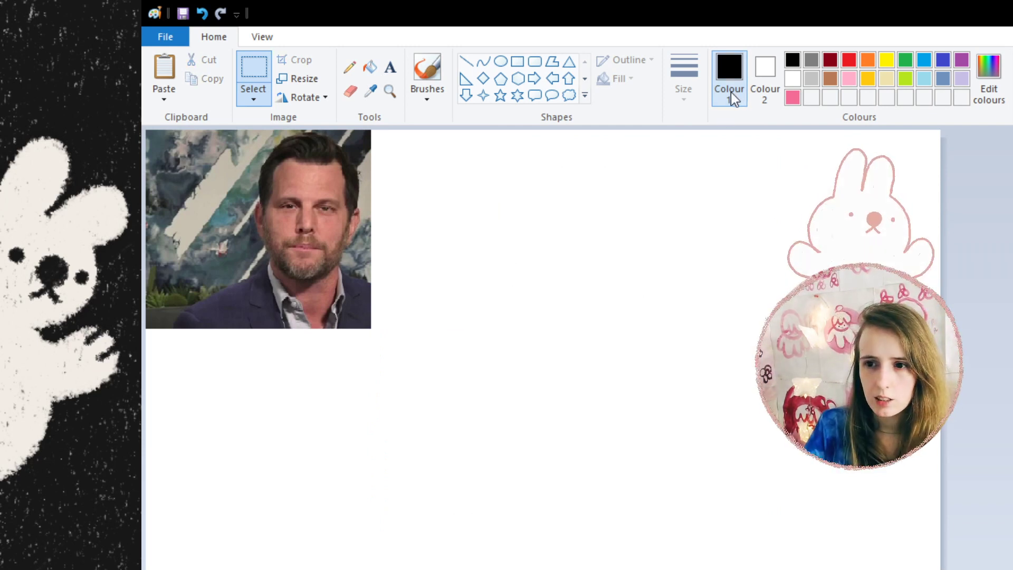
Brush a black oval face outline to the right of the photo and outline the hairline and short hair around its top
{"action": "left_click", "coordinate": [412, 68]}
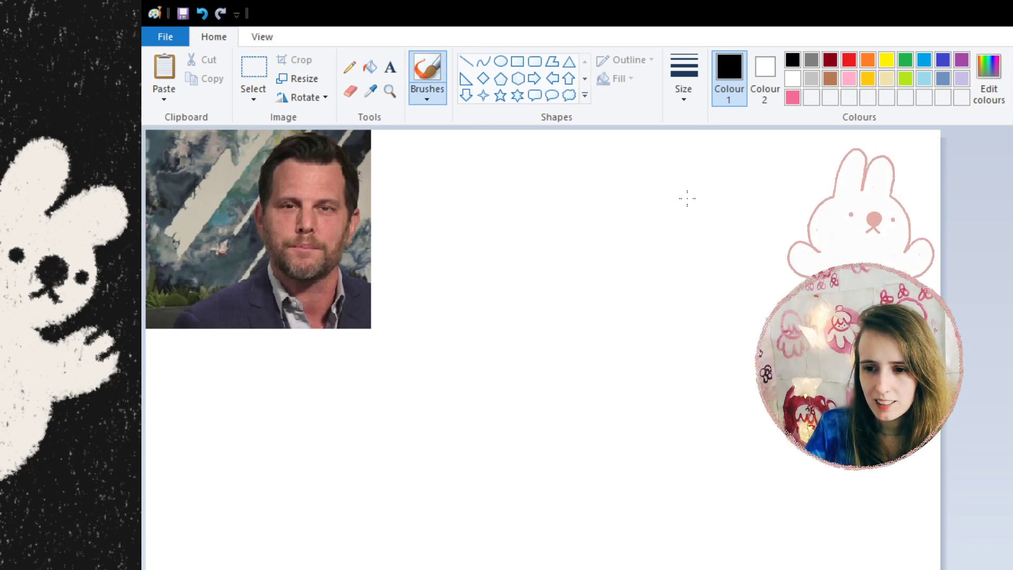
{"action": "mouse_move", "coordinate": [684, 214]}
{"action": "left_mouse_down"}
{"action": "mouse_move", "coordinate": [669, 270]}
{"action": "mouse_move", "coordinate": [679, 304]}
{"action": "mouse_move", "coordinate": [725, 330]}
{"action": "left_mouse_up"}
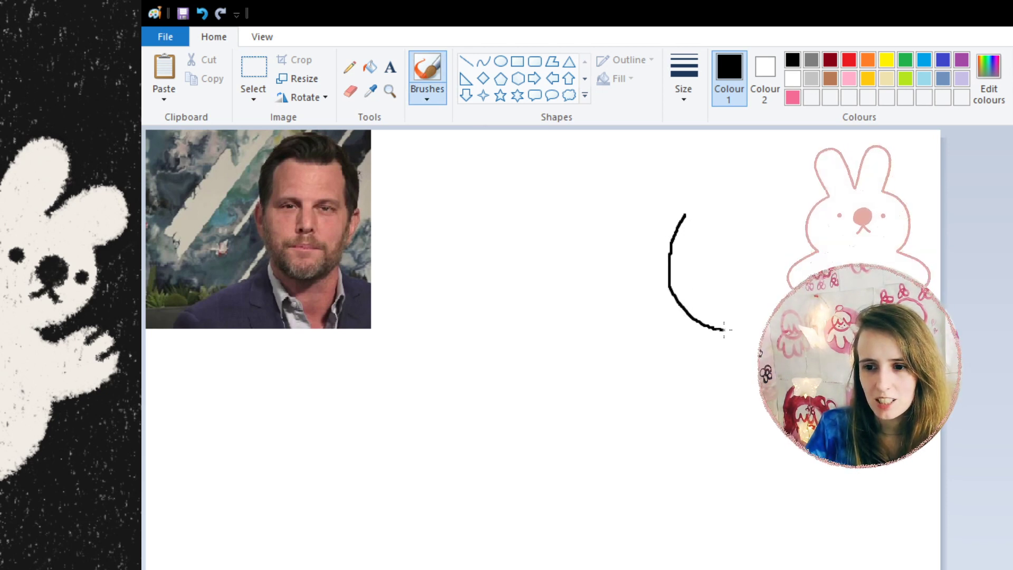
{"action": "mouse_move", "coordinate": [767, 248]}
{"action": "left_mouse_down"}
{"action": "mouse_move", "coordinate": [752, 217]}
{"action": "mouse_move", "coordinate": [688, 207]}
{"action": "left_mouse_up"}
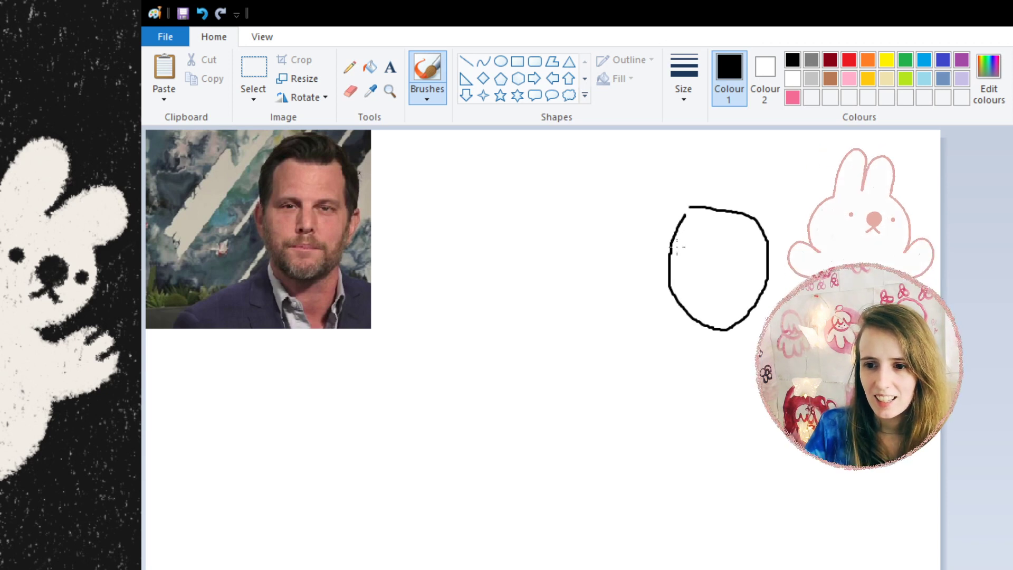
{"action": "mouse_move", "coordinate": [673, 249]}
{"action": "left_mouse_down"}
{"action": "mouse_move", "coordinate": [691, 219]}
{"action": "mouse_move", "coordinate": [764, 229]}
{"action": "left_mouse_up"}
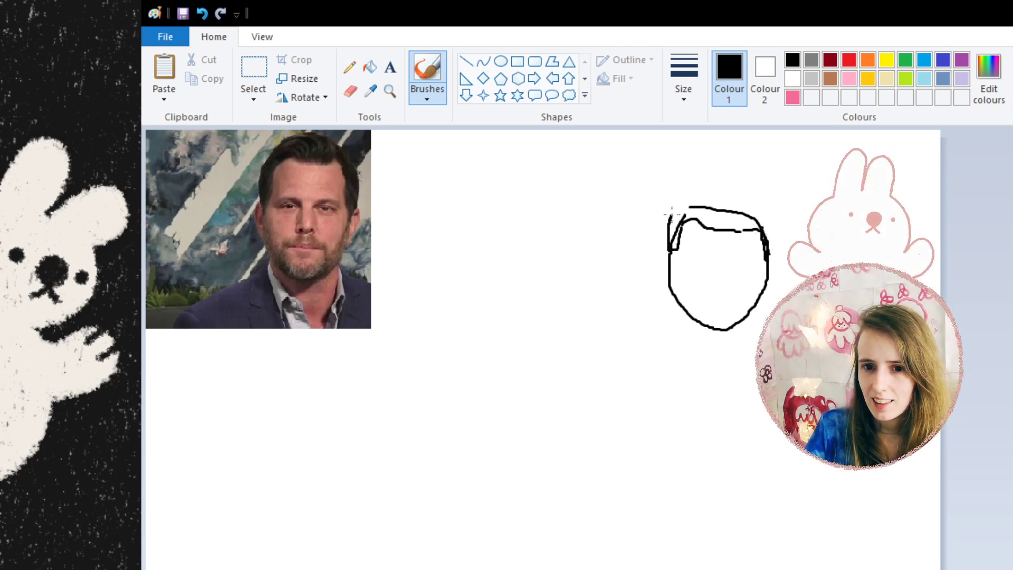
{"action": "mouse_move", "coordinate": [669, 249]}
{"action": "left_mouse_down"}
{"action": "mouse_move", "coordinate": [684, 208]}
{"action": "mouse_move", "coordinate": [738, 196]}
{"action": "mouse_move", "coordinate": [760, 210]}
{"action": "mouse_move", "coordinate": [773, 258]}
{"action": "left_mouse_up"}
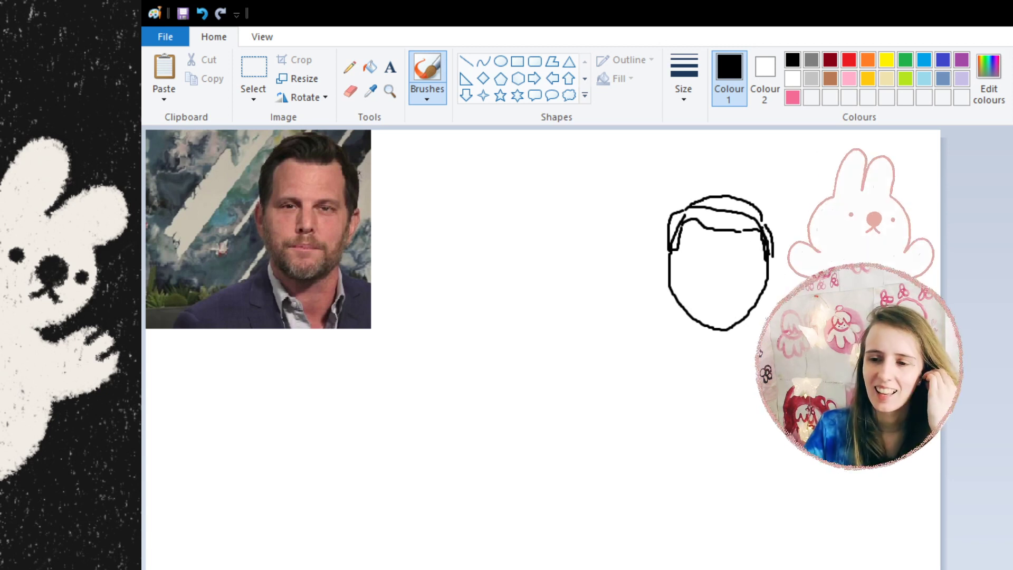
Draw the face's eyebrows and dot eyes, plus the nose, moustached mouth and short beard stubble strokes
{"action": "left_click_drag", "start_coordinate": [677, 263], "coordinate": [704, 264]}
{"action": "left_click", "coordinate": [686, 267]}
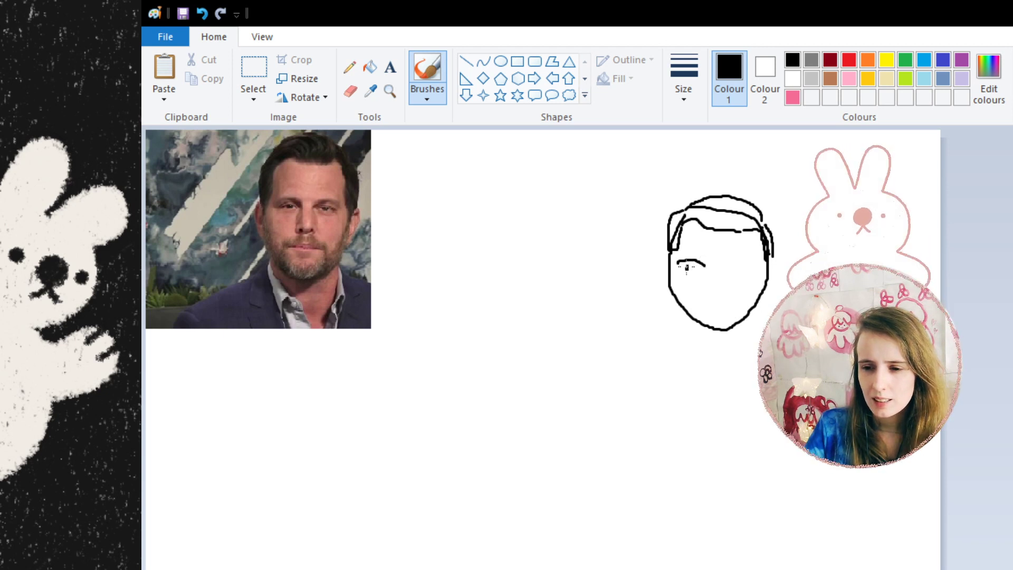
{"action": "left_click_drag", "start_coordinate": [729, 266], "coordinate": [755, 262]}
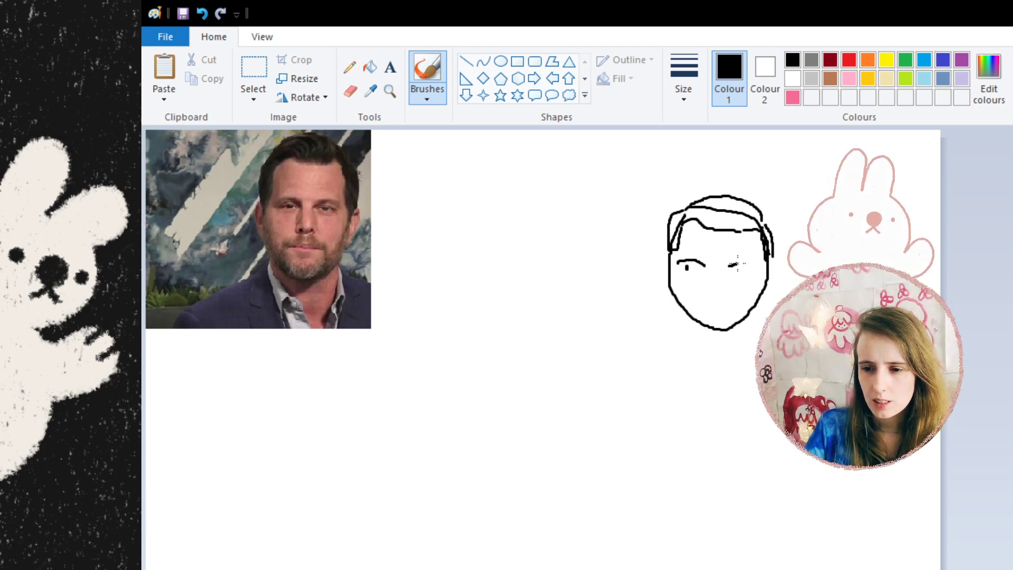
{"action": "left_click", "coordinate": [739, 271]}
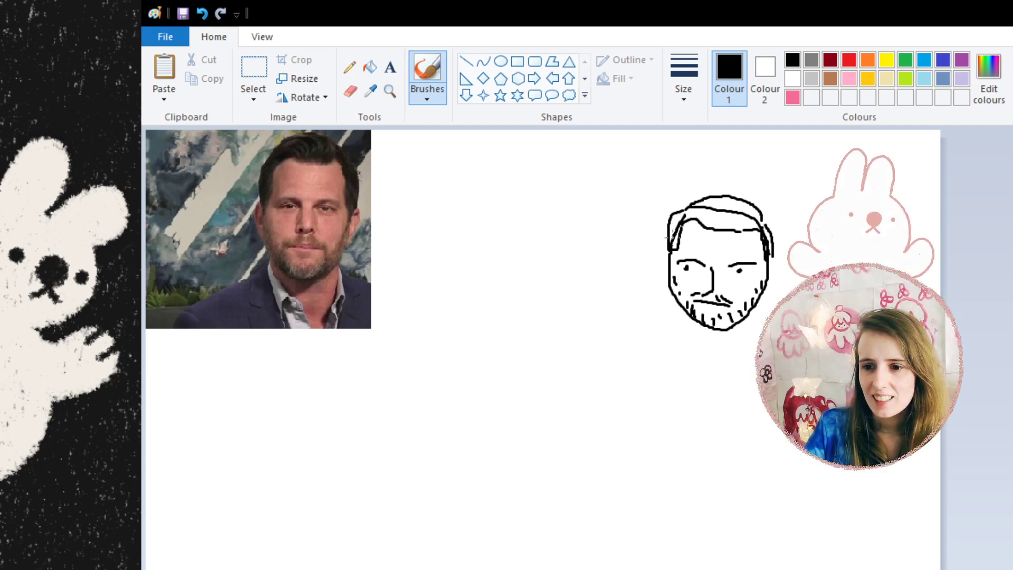
Try to fill the hair with black using the fill tool, and undo the fill
{"action": "left_click", "coordinate": [370, 67]}
{"action": "left_click", "coordinate": [725, 214]}
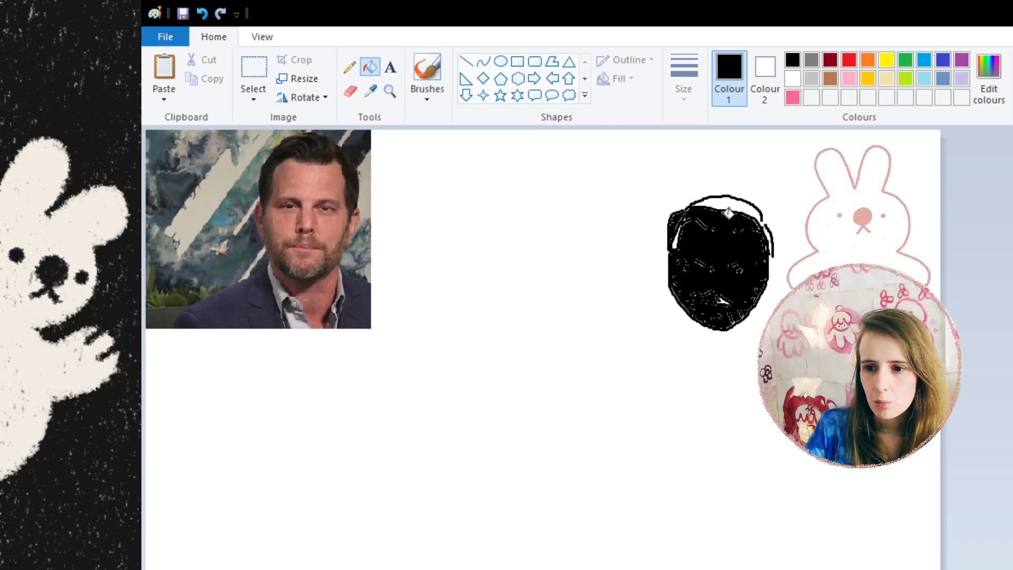
{"action": "left_click", "coordinate": [202, 13]}
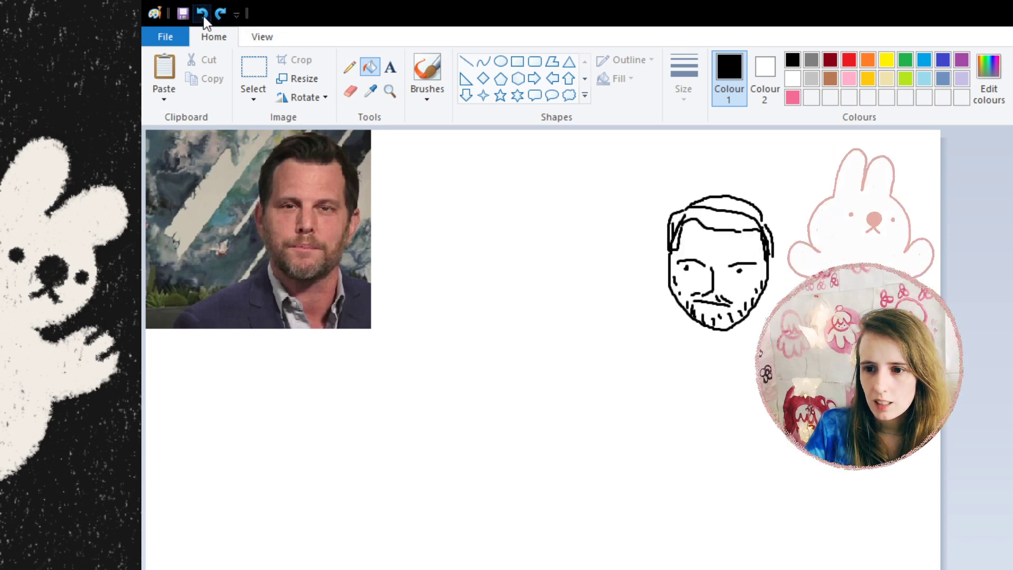
Scribble black brush strokes into the hair at the right temple and above the middle of the hairline
{"action": "left_click", "coordinate": [427, 69]}
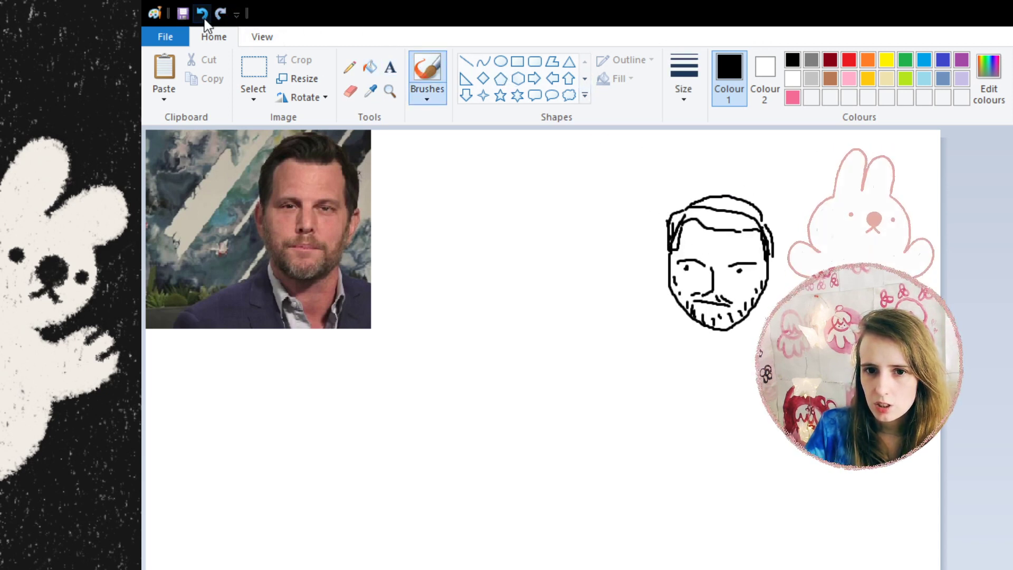
{"action": "left_click", "coordinate": [389, 91]}
{"action": "left_click", "coordinate": [640, 244]}
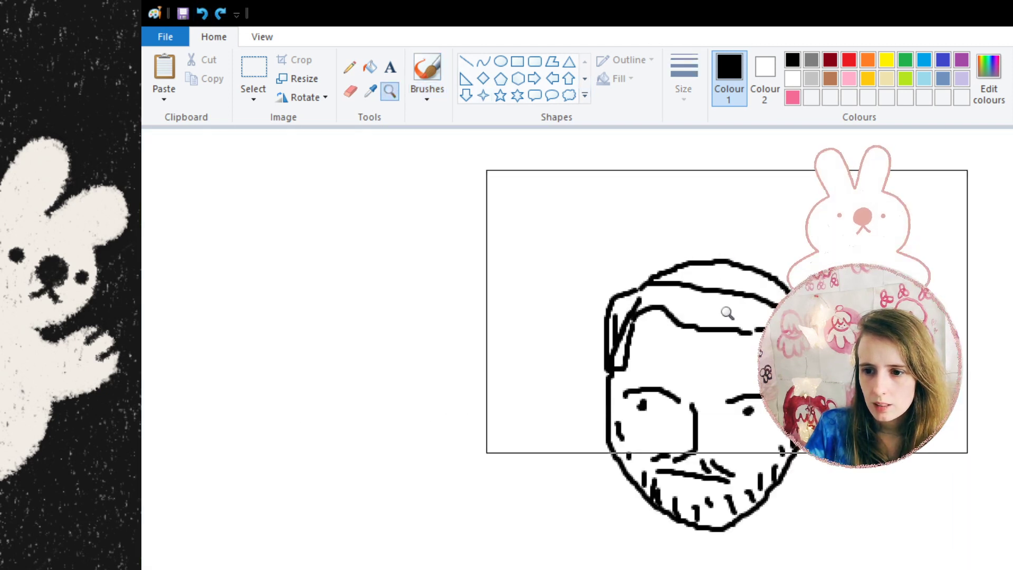
{"action": "left_click", "coordinate": [728, 309]}
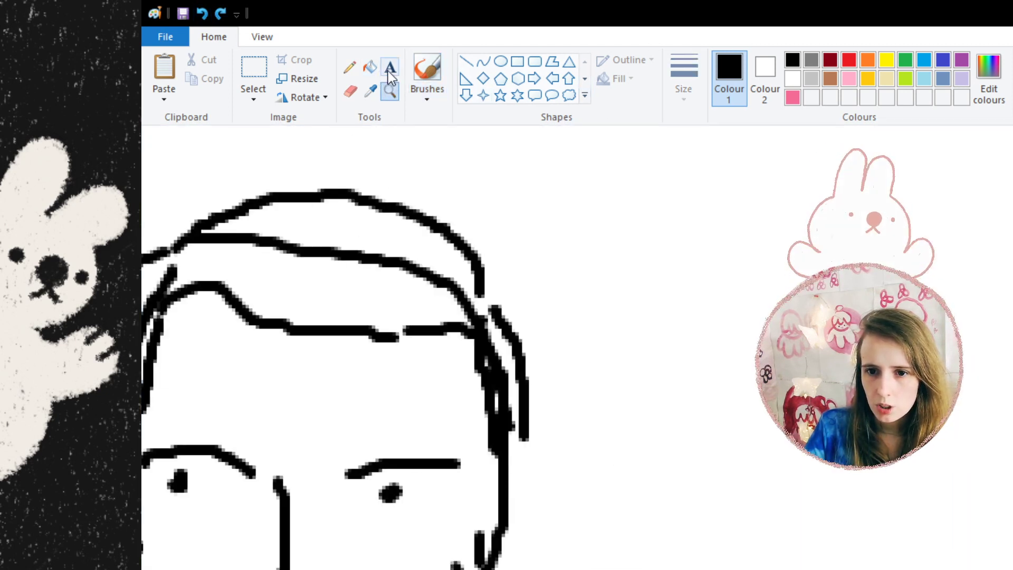
{"action": "left_click", "coordinate": [428, 72]}
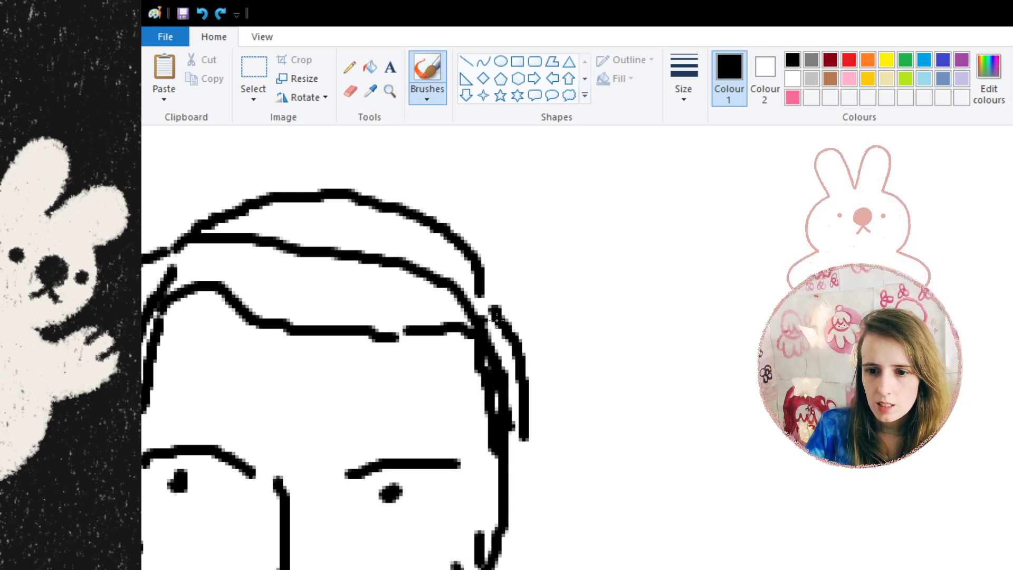
{"action": "left_click_drag", "start_coordinate": [493, 320], "coordinate": [514, 390]}
{"action": "mouse_move", "coordinate": [227, 284]}
{"action": "left_mouse_down"}
{"action": "mouse_move", "coordinate": [294, 311]}
{"action": "mouse_move", "coordinate": [250, 302]}
{"action": "mouse_move", "coordinate": [268, 316]}
{"action": "mouse_move", "coordinate": [319, 326]}
{"action": "mouse_move", "coordinate": [383, 320]}
{"action": "mouse_move", "coordinate": [313, 316]}
{"action": "mouse_move", "coordinate": [404, 300]}
{"action": "mouse_move", "coordinate": [301, 298]}
{"action": "mouse_move", "coordinate": [368, 287]}
{"action": "mouse_move", "coordinate": [346, 280]}
{"action": "left_mouse_up"}
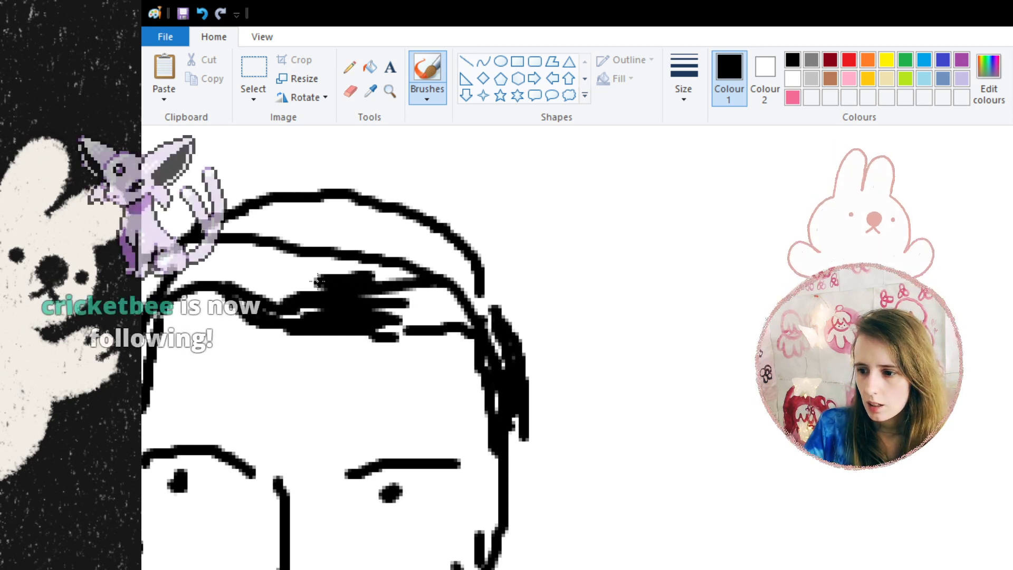
Shade the rest of the hair with black strokes and close the gap between the crown and the right side hair
{"action": "scroll", "coordinate": [415, 186], "scroll_direction": "left", "scroll_amount": 5}
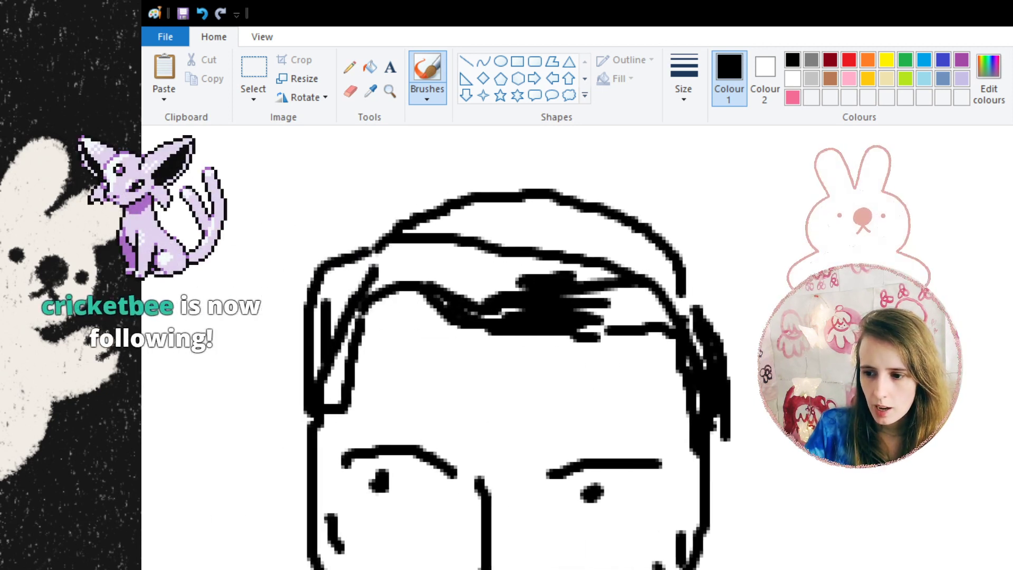
{"action": "mouse_move", "coordinate": [414, 266]}
{"action": "left_mouse_down"}
{"action": "mouse_move", "coordinate": [507, 291]}
{"action": "mouse_move", "coordinate": [479, 296]}
{"action": "mouse_move", "coordinate": [522, 313]}
{"action": "mouse_move", "coordinate": [513, 314]}
{"action": "mouse_move", "coordinate": [628, 315]}
{"action": "mouse_move", "coordinate": [578, 326]}
{"action": "mouse_move", "coordinate": [676, 313]}
{"action": "mouse_move", "coordinate": [642, 326]}
{"action": "mouse_move", "coordinate": [574, 321]}
{"action": "mouse_move", "coordinate": [661, 300]}
{"action": "mouse_move", "coordinate": [618, 308]}
{"action": "mouse_move", "coordinate": [653, 282]}
{"action": "mouse_move", "coordinate": [488, 272]}
{"action": "left_mouse_up"}
{"action": "mouse_move", "coordinate": [556, 264]}
{"action": "left_mouse_down"}
{"action": "mouse_move", "coordinate": [425, 258]}
{"action": "mouse_move", "coordinate": [401, 276]}
{"action": "mouse_move", "coordinate": [403, 262]}
{"action": "mouse_move", "coordinate": [337, 279]}
{"action": "mouse_move", "coordinate": [337, 324]}
{"action": "mouse_move", "coordinate": [351, 335]}
{"action": "mouse_move", "coordinate": [339, 364]}
{"action": "mouse_move", "coordinate": [360, 289]}
{"action": "mouse_move", "coordinate": [338, 271]}
{"action": "mouse_move", "coordinate": [478, 219]}
{"action": "mouse_move", "coordinate": [459, 252]}
{"action": "mouse_move", "coordinate": [477, 219]}
{"action": "mouse_move", "coordinate": [385, 238]}
{"action": "mouse_move", "coordinate": [559, 203]}
{"action": "mouse_move", "coordinate": [559, 215]}
{"action": "mouse_move", "coordinate": [522, 232]}
{"action": "mouse_move", "coordinate": [580, 251]}
{"action": "mouse_move", "coordinate": [548, 226]}
{"action": "mouse_move", "coordinate": [575, 208]}
{"action": "mouse_move", "coordinate": [612, 217]}
{"action": "mouse_move", "coordinate": [670, 263]}
{"action": "mouse_move", "coordinate": [677, 311]}
{"action": "mouse_move", "coordinate": [578, 219]}
{"action": "mouse_move", "coordinate": [659, 269]}
{"action": "mouse_move", "coordinate": [596, 226]}
{"action": "mouse_move", "coordinate": [598, 275]}
{"action": "mouse_move", "coordinate": [477, 277]}
{"action": "mouse_move", "coordinate": [446, 264]}
{"action": "left_mouse_up"}
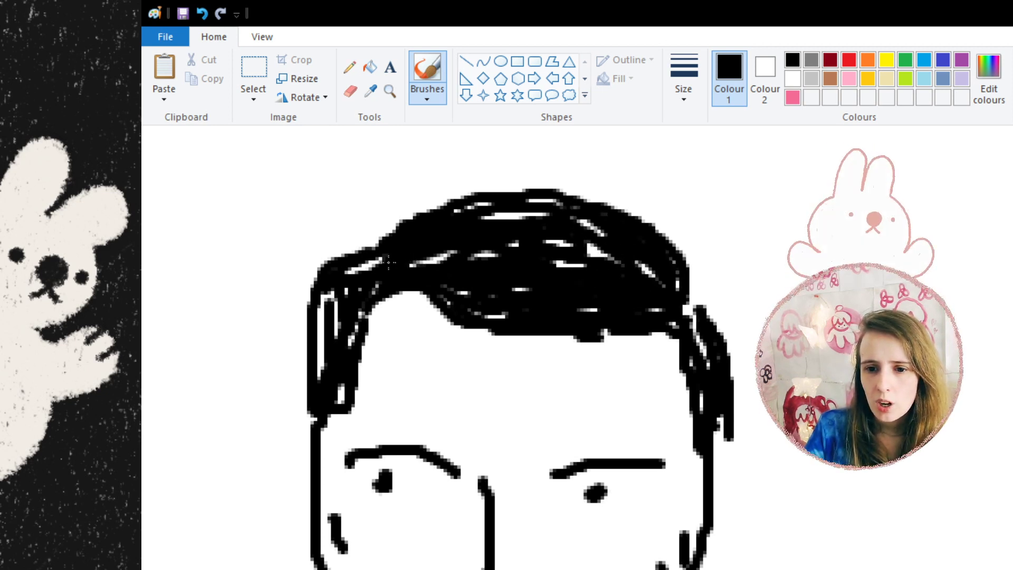
{"action": "left_click_drag", "start_coordinate": [326, 266], "coordinate": [377, 232]}
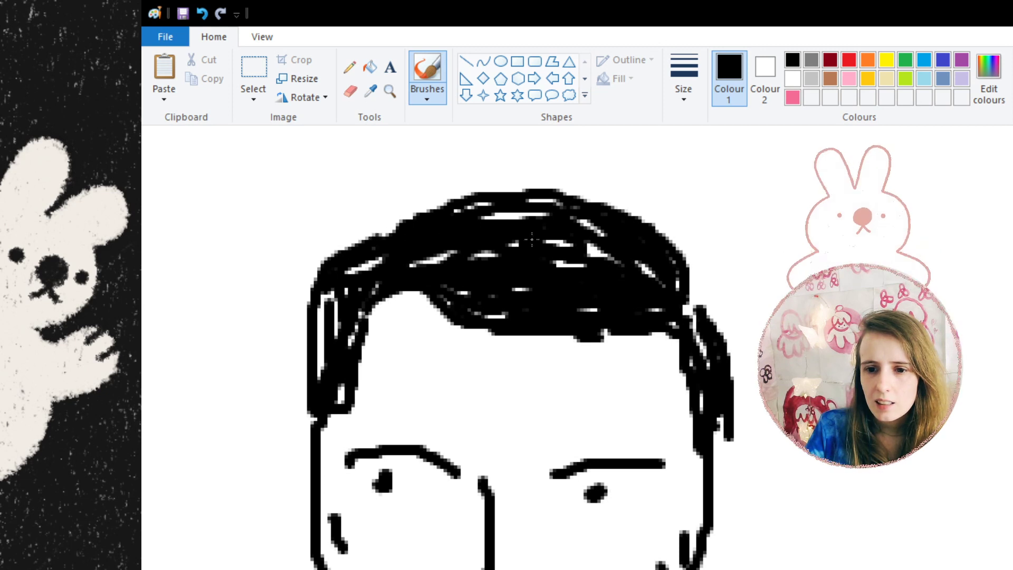
{"action": "mouse_move", "coordinate": [707, 305]}
{"action": "left_mouse_down"}
{"action": "mouse_move", "coordinate": [686, 282]}
{"action": "mouse_move", "coordinate": [694, 311]}
{"action": "left_mouse_up"}
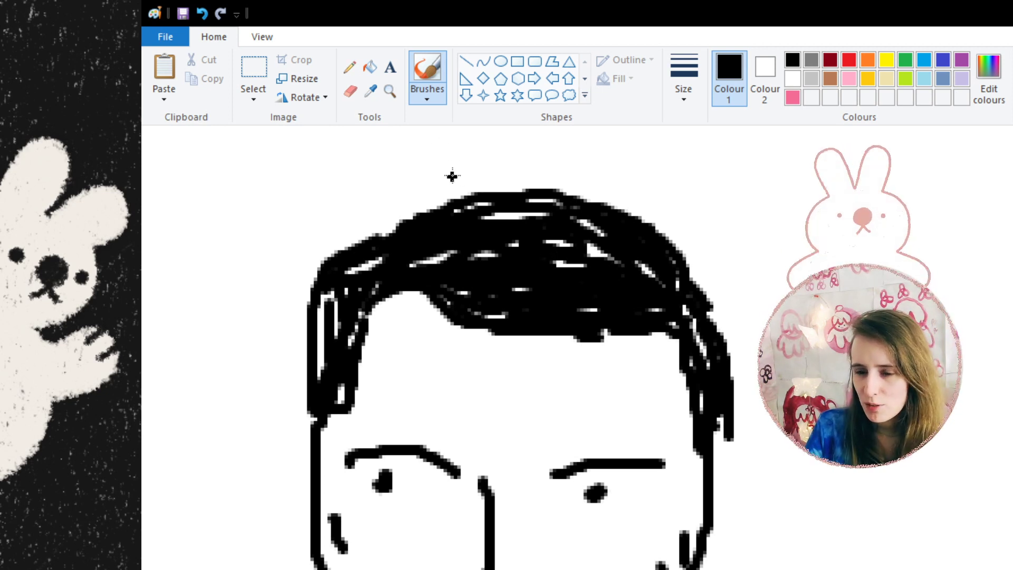
Draw an ear on each side of the head, undoing the oversized right ear and redrawing it smaller
{"action": "left_click", "coordinate": [389, 92]}
{"action": "right_click", "coordinate": [517, 277]}
{"action": "right_click", "coordinate": [454, 299]}
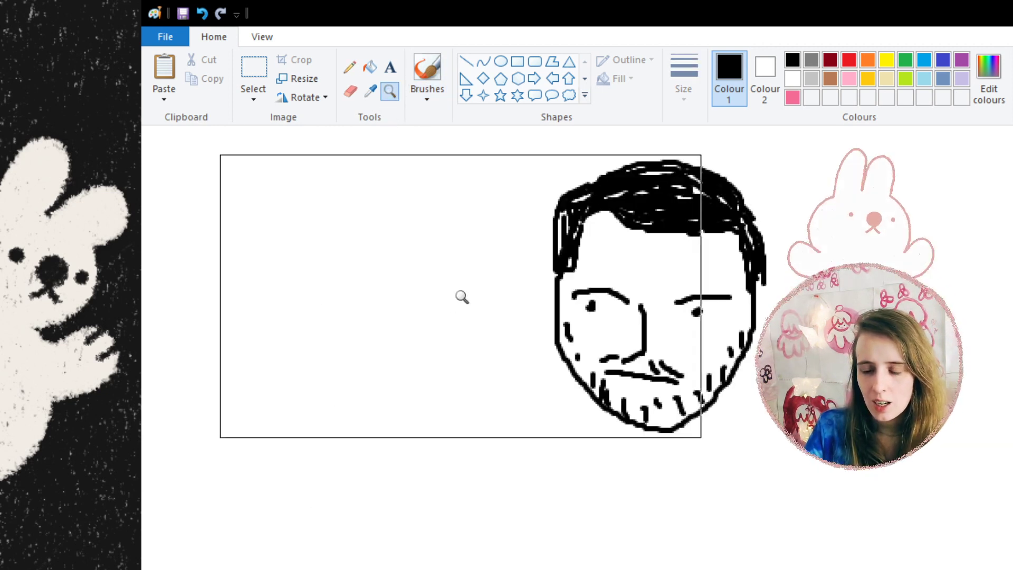
{"action": "right_click", "coordinate": [475, 303]}
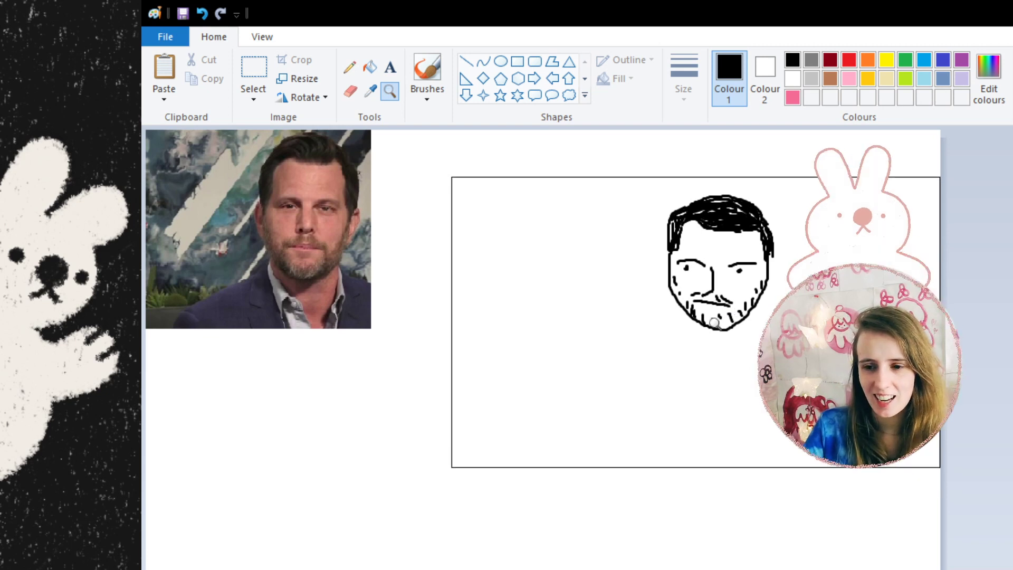
{"action": "left_click", "coordinate": [424, 83]}
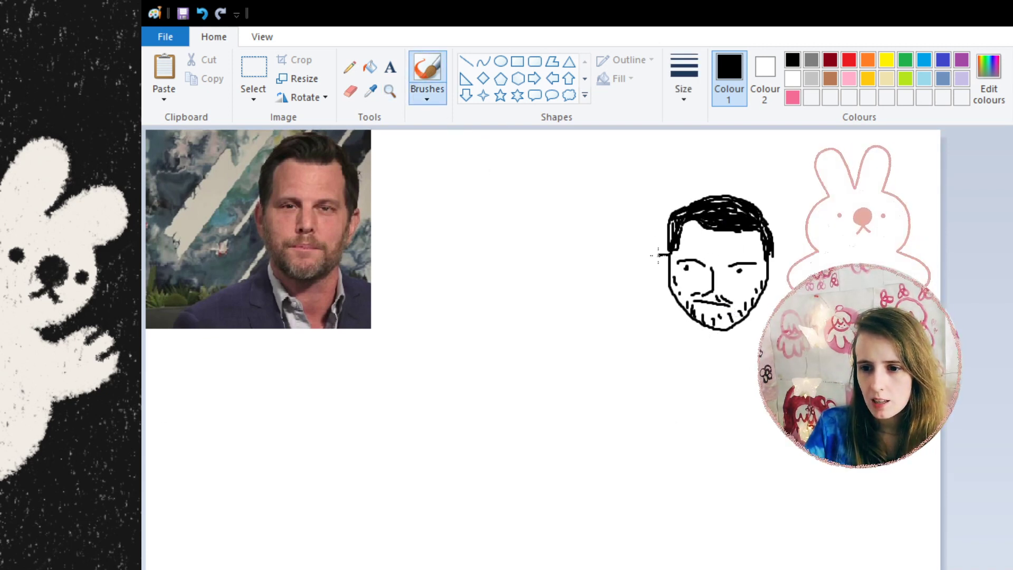
{"action": "left_click_drag", "start_coordinate": [658, 274], "coordinate": [669, 284]}
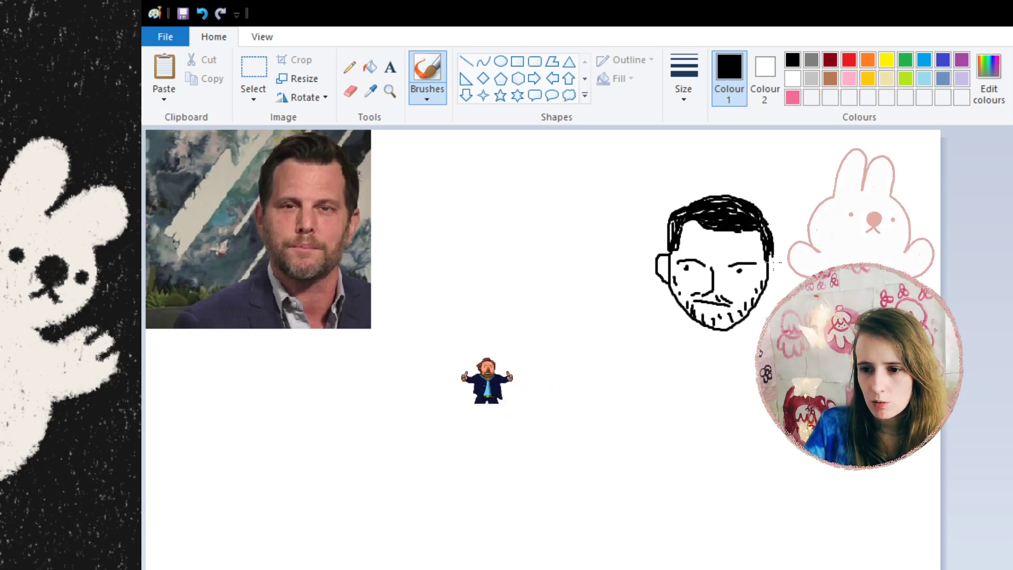
{"action": "left_click_drag", "start_coordinate": [771, 259], "coordinate": [765, 286]}
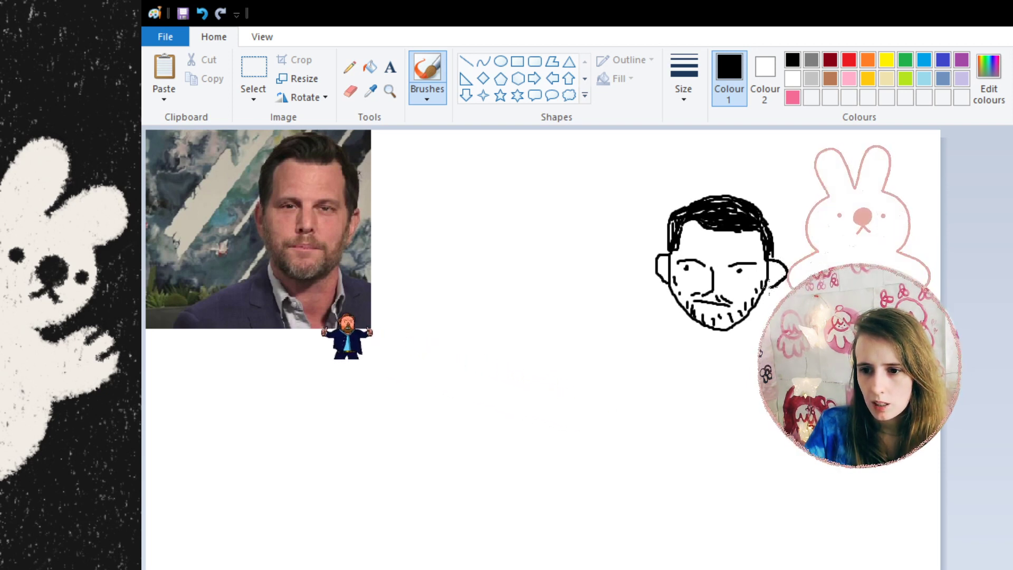
{"action": "left_click", "coordinate": [202, 13]}
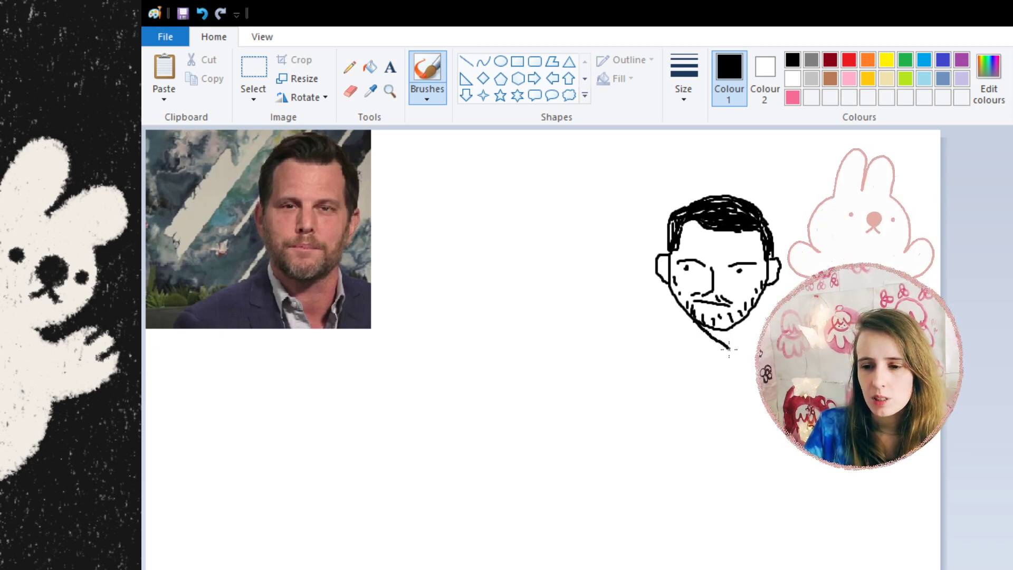
Draw the pointed shirt collar below the beard and sloping shoulder lines on both sides of the neck
{"action": "mouse_move", "coordinate": [696, 322]}
{"action": "left_mouse_down"}
{"action": "mouse_move", "coordinate": [689, 351]}
{"action": "mouse_move", "coordinate": [706, 343]}
{"action": "left_mouse_up"}
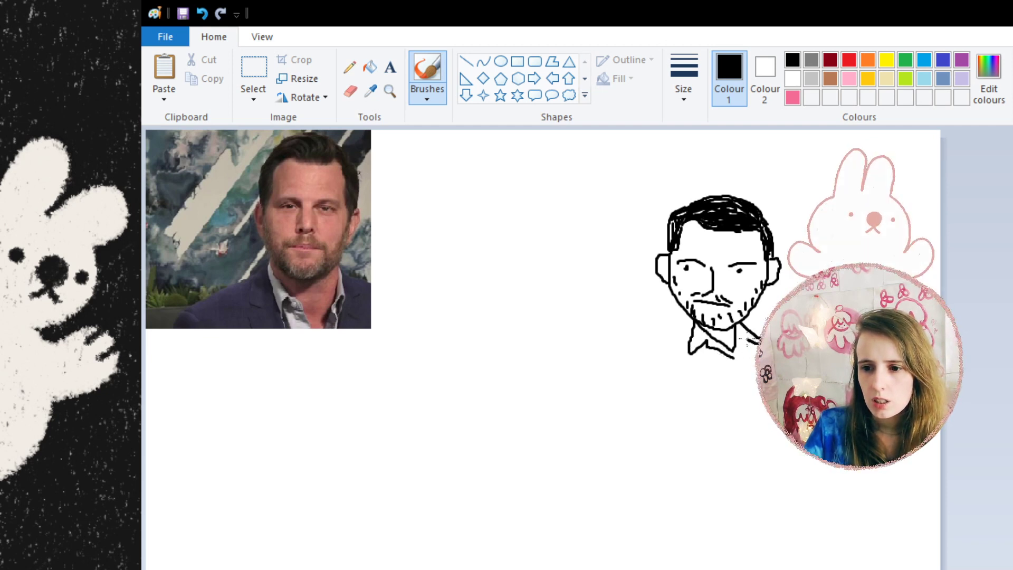
{"action": "left_click_drag", "start_coordinate": [681, 309], "coordinate": [636, 354]}
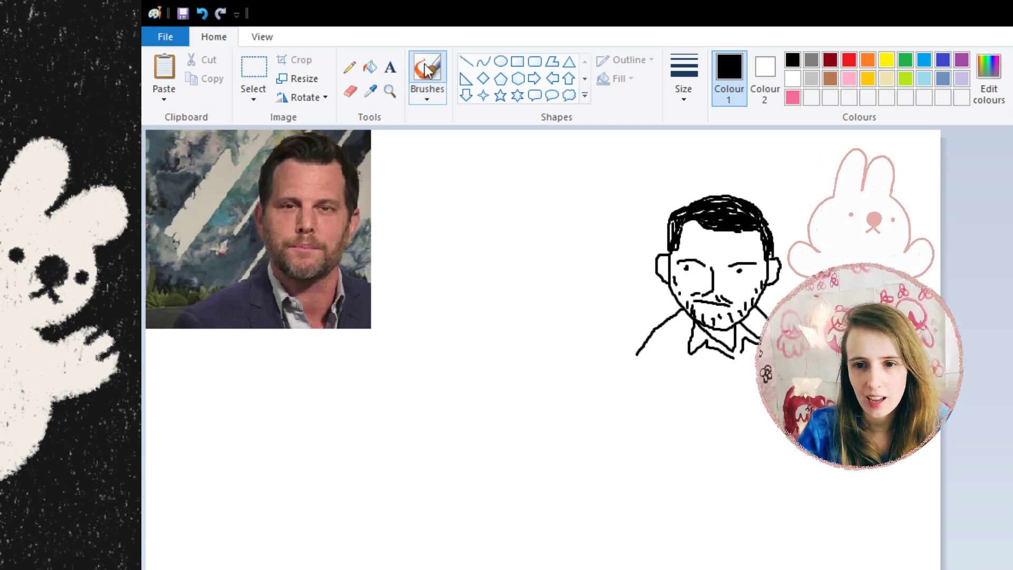
Add a bold black Arial 16 caption above the man's head reading "1984 is like rules" and "in twitch chat" on two lines
{"action": "left_click", "coordinate": [390, 68]}
{"action": "left_click", "coordinate": [589, 174]}
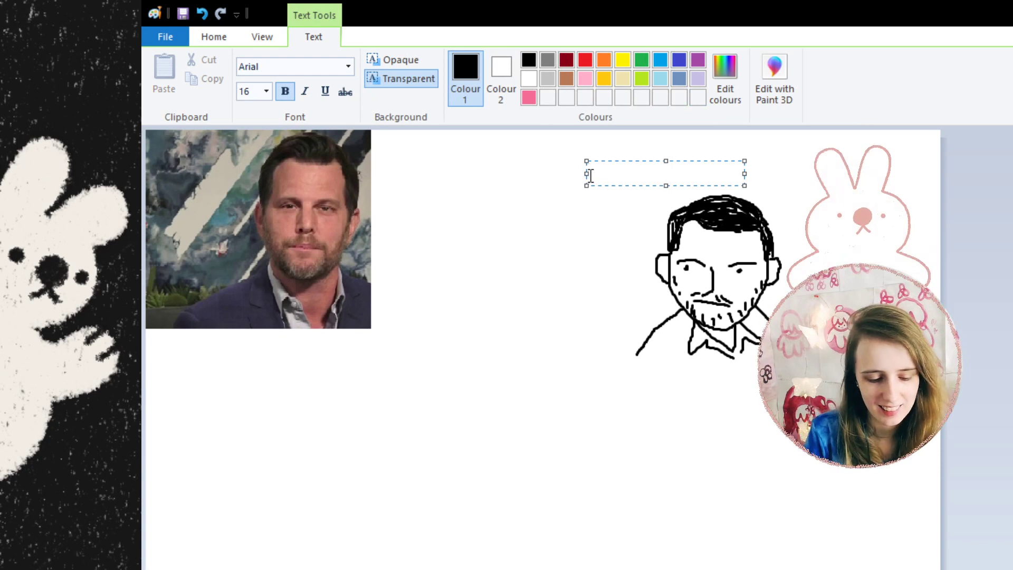
{"action": "type", "text": "1984 is like rules"}
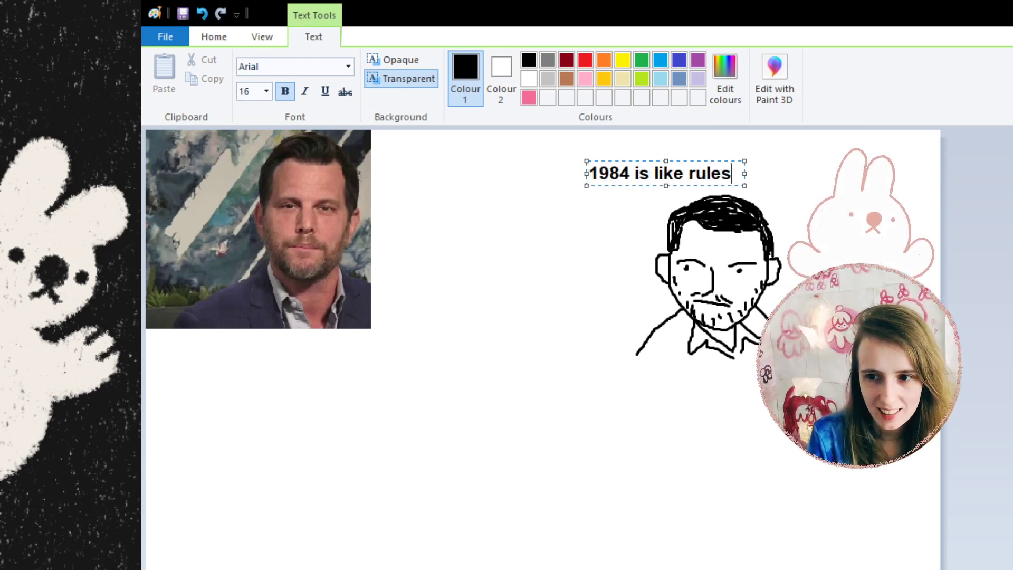
{"action": "key", "text": "Return"}
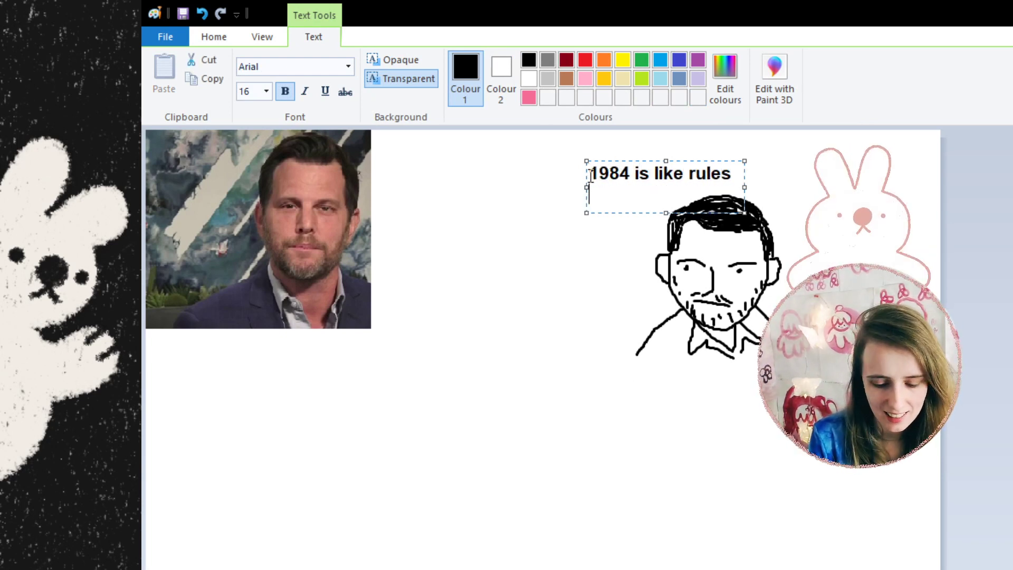
{"action": "type", "text": "in twitch chat"}
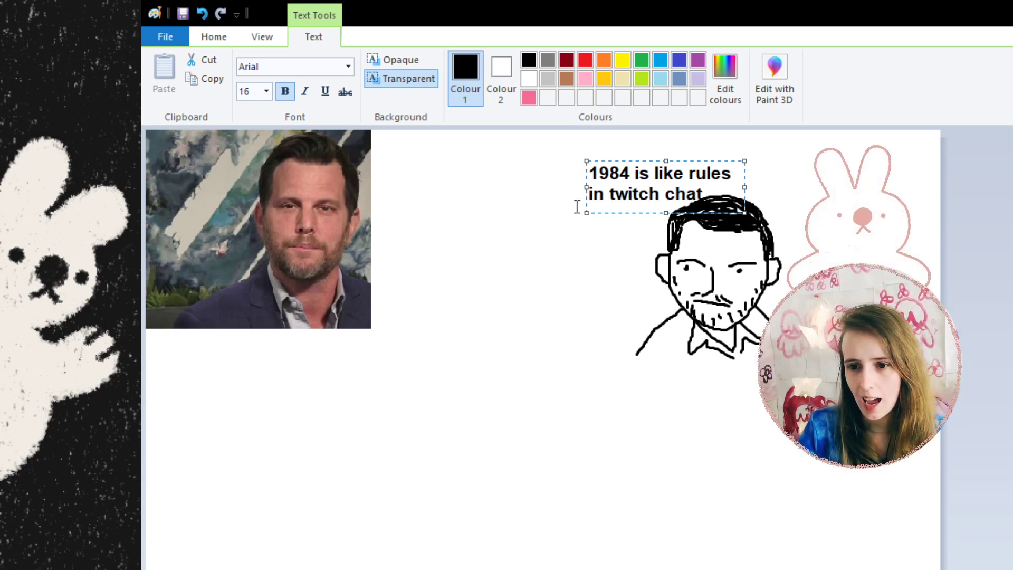
Centre the caption's second line under the first with leading spaces and move the text slightly up, clear of the hair
{"action": "left_click", "coordinate": [590, 194]}
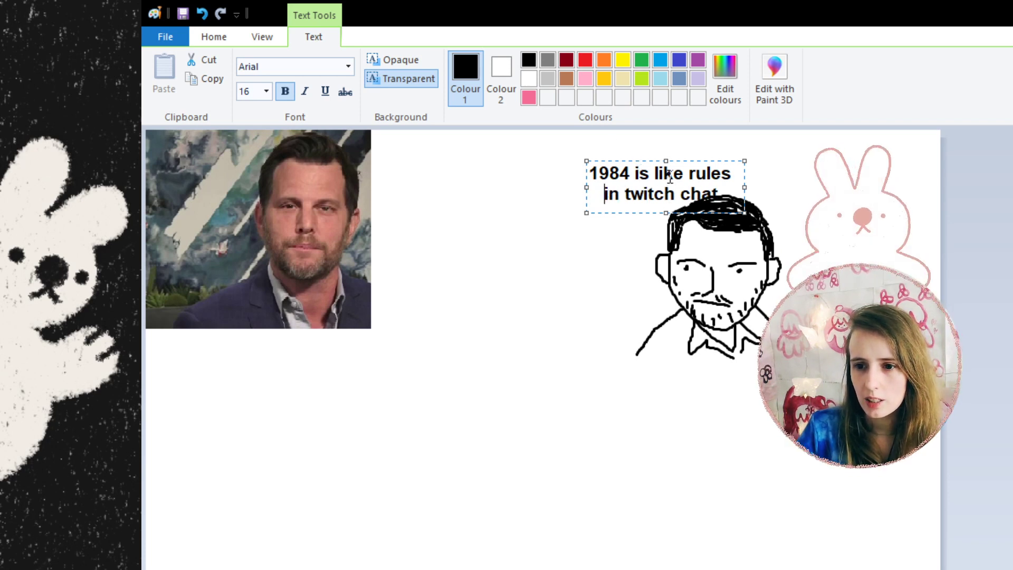
{"action": "left_click_drag", "start_coordinate": [644, 160], "coordinate": [650, 154]}
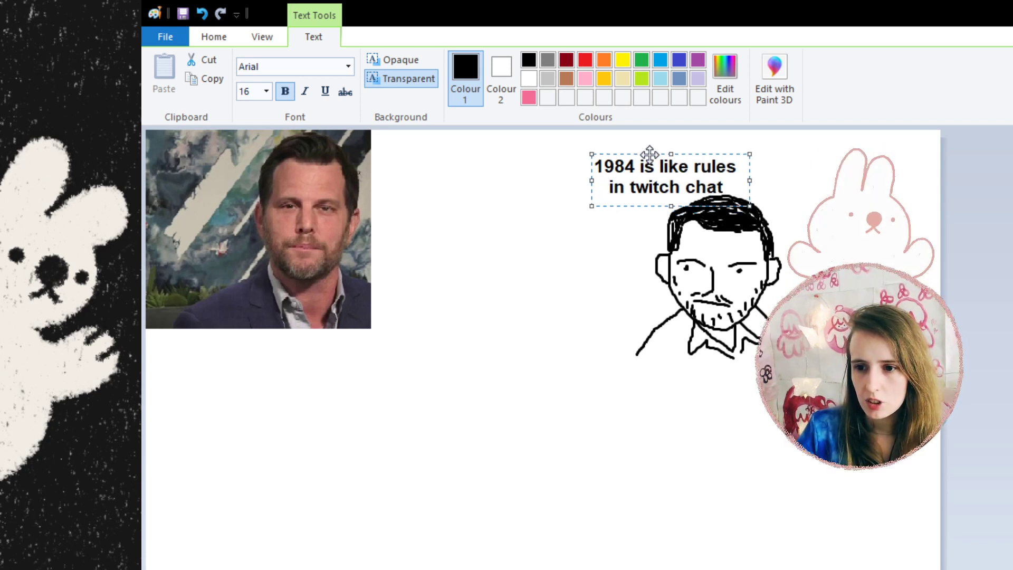
{"action": "key", "text": "BackSpace"}
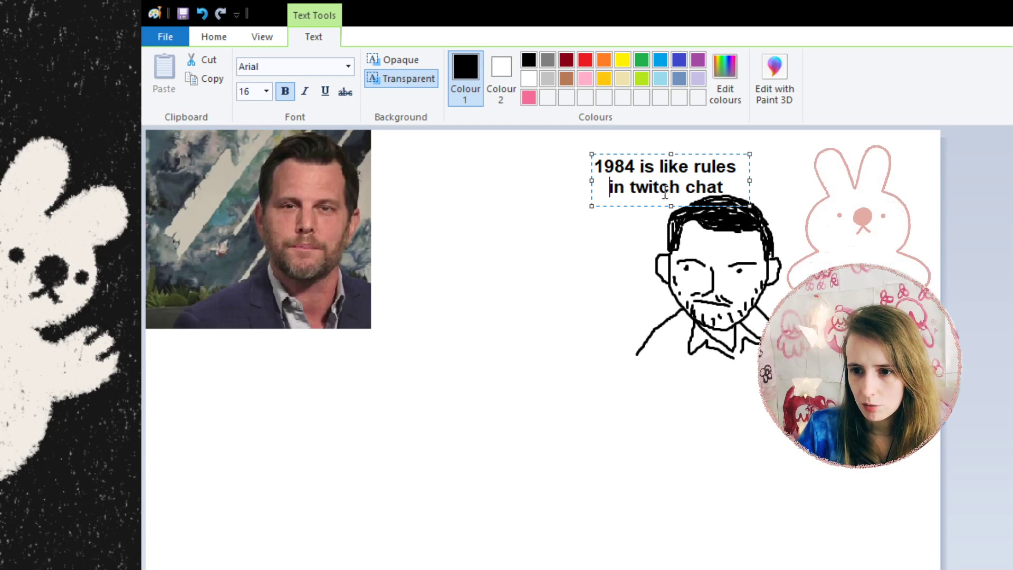
{"action": "key", "text": "BackSpace"}
{"action": "left_click", "coordinate": [466, 385]}
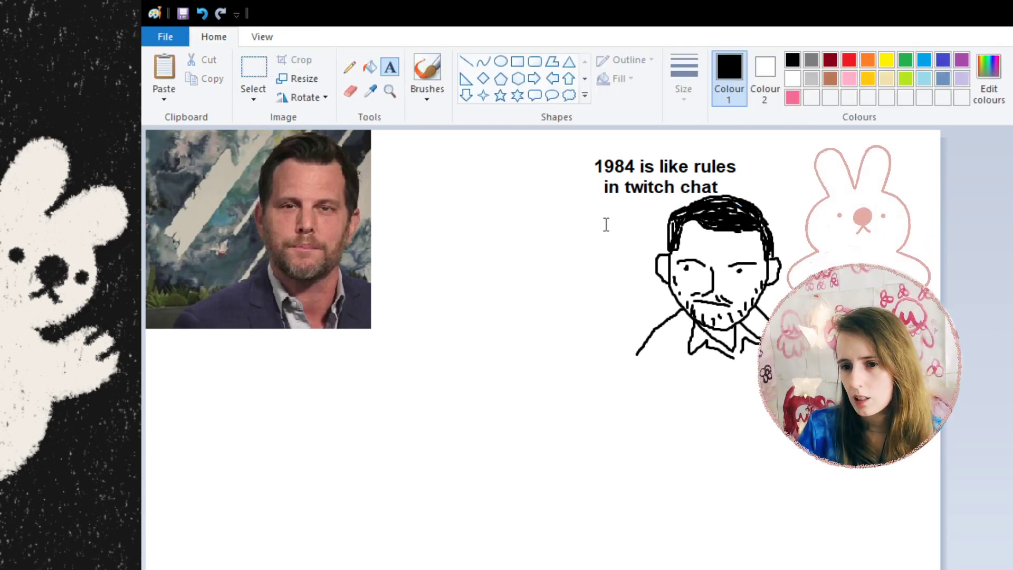
Brush a curved speech line from the caption toward the man's head and outline his left-hand sleeve, torso and jacket opening
{"action": "left_click", "coordinate": [434, 75]}
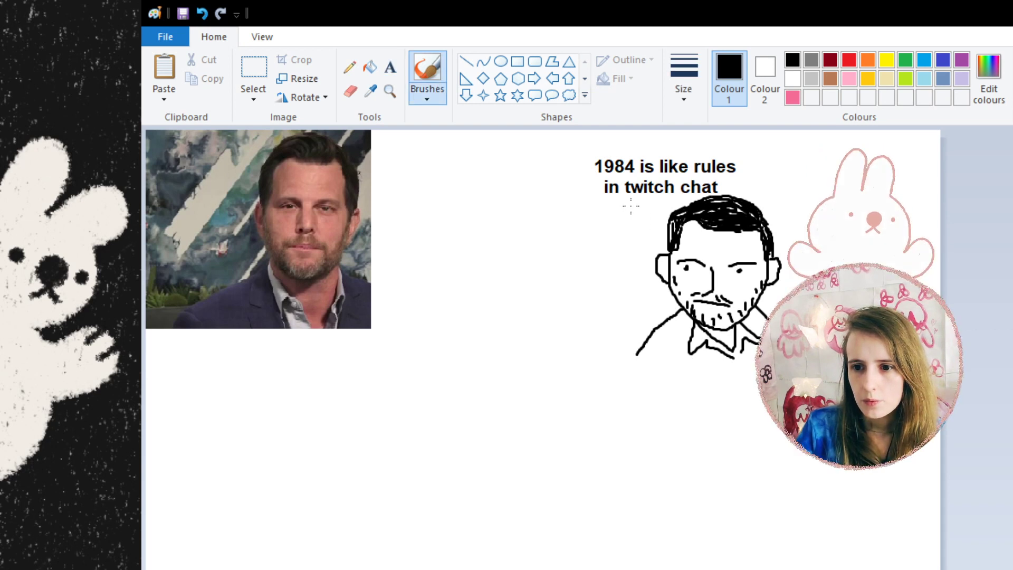
{"action": "left_click_drag", "start_coordinate": [630, 203], "coordinate": [648, 244]}
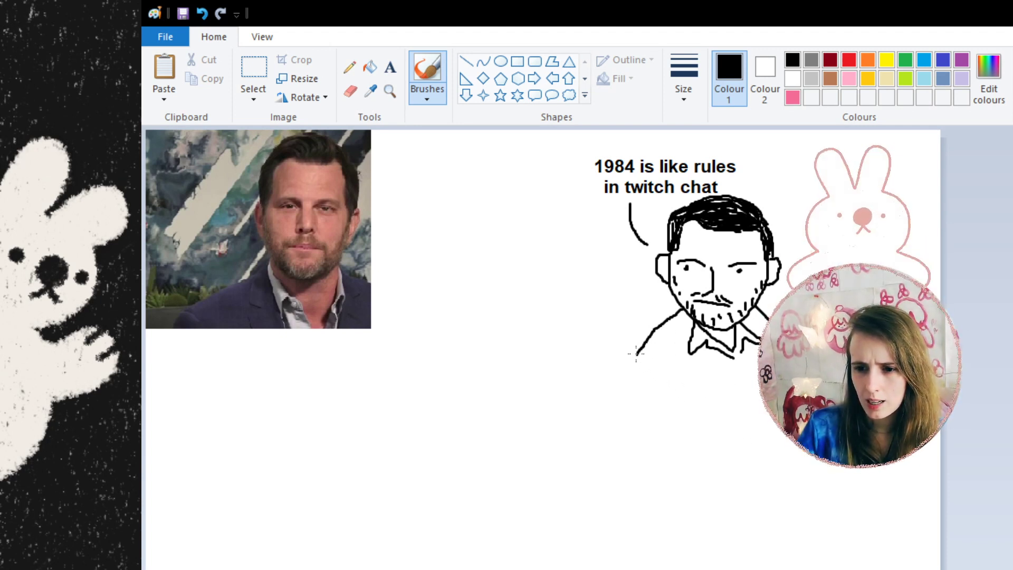
{"action": "mouse_move", "coordinate": [637, 355]}
{"action": "left_mouse_down"}
{"action": "mouse_move", "coordinate": [614, 373]}
{"action": "mouse_move", "coordinate": [645, 394]}
{"action": "mouse_move", "coordinate": [666, 367]}
{"action": "mouse_move", "coordinate": [670, 393]}
{"action": "mouse_move", "coordinate": [719, 400]}
{"action": "left_mouse_up"}
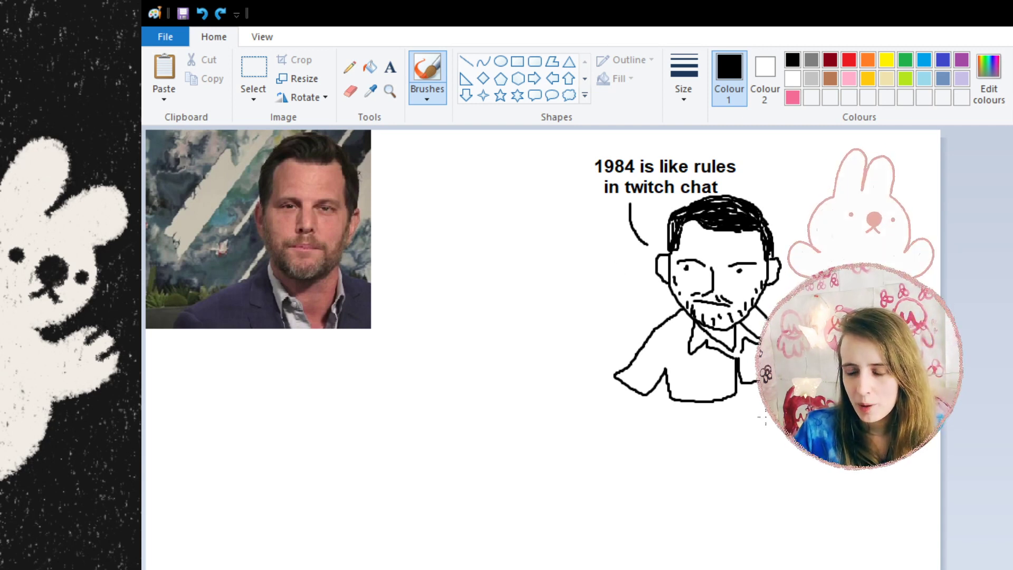
Draw a bent leg below the torso, undo it, and redraw it as a wider trouser leg with a squared end
{"action": "mouse_move", "coordinate": [698, 399]}
{"action": "left_mouse_down"}
{"action": "mouse_move", "coordinate": [707, 423]}
{"action": "mouse_move", "coordinate": [673, 443]}
{"action": "mouse_move", "coordinate": [678, 452]}
{"action": "mouse_move", "coordinate": [695, 462]}
{"action": "mouse_move", "coordinate": [740, 447]}
{"action": "left_mouse_up"}
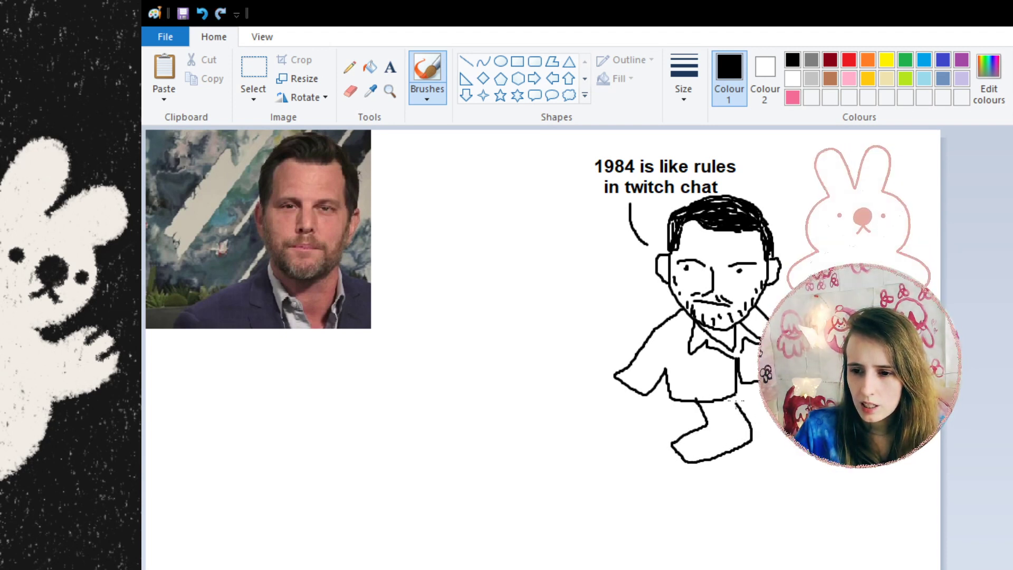
{"action": "left_click", "coordinate": [202, 13]}
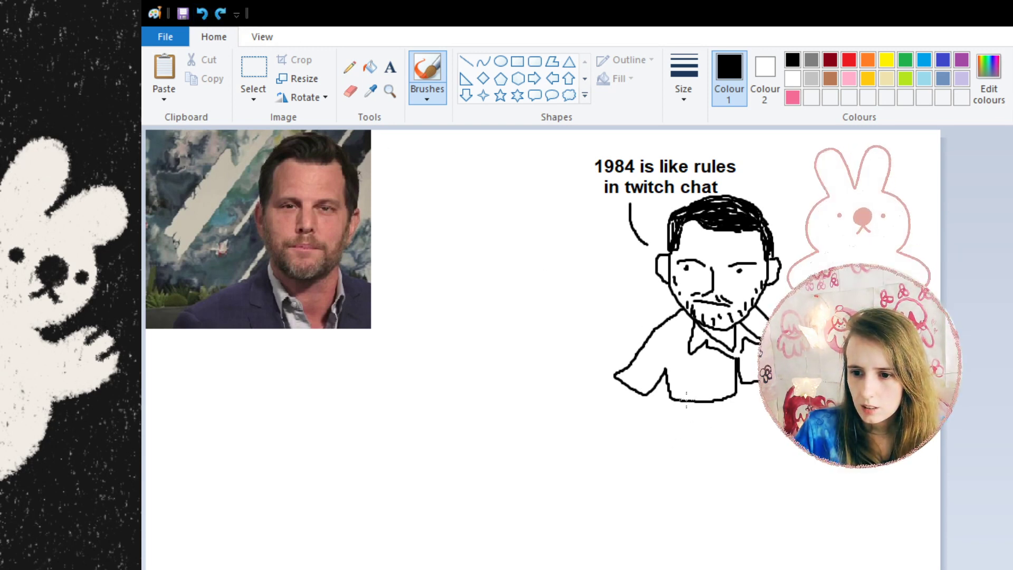
{"action": "mouse_move", "coordinate": [687, 400]}
{"action": "left_mouse_down"}
{"action": "mouse_move", "coordinate": [691, 411]}
{"action": "mouse_move", "coordinate": [643, 421]}
{"action": "mouse_move", "coordinate": [662, 452]}
{"action": "mouse_move", "coordinate": [733, 434]}
{"action": "mouse_move", "coordinate": [736, 414]}
{"action": "left_mouse_up"}
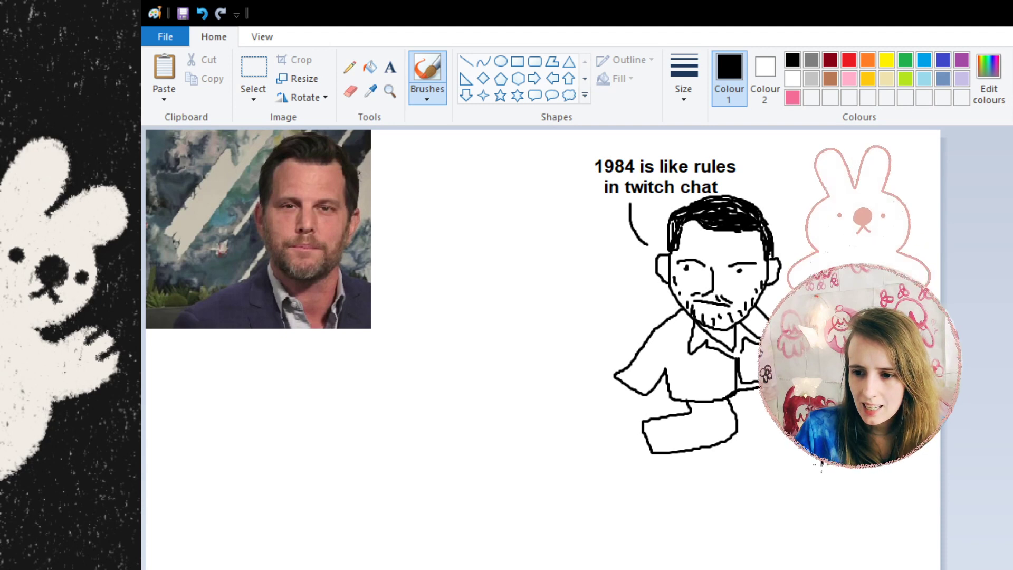
{"action": "left_click_drag", "start_coordinate": [821, 466], "coordinate": [746, 489]}
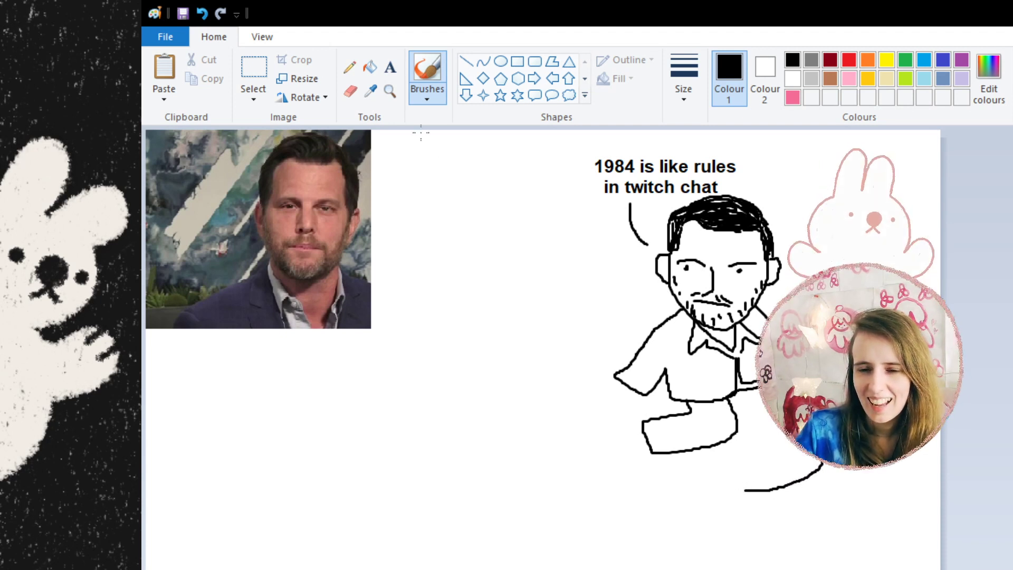
{"action": "left_click", "coordinate": [254, 69]}
{"action": "left_click_drag", "start_coordinate": [735, 464], "coordinate": [857, 503]}
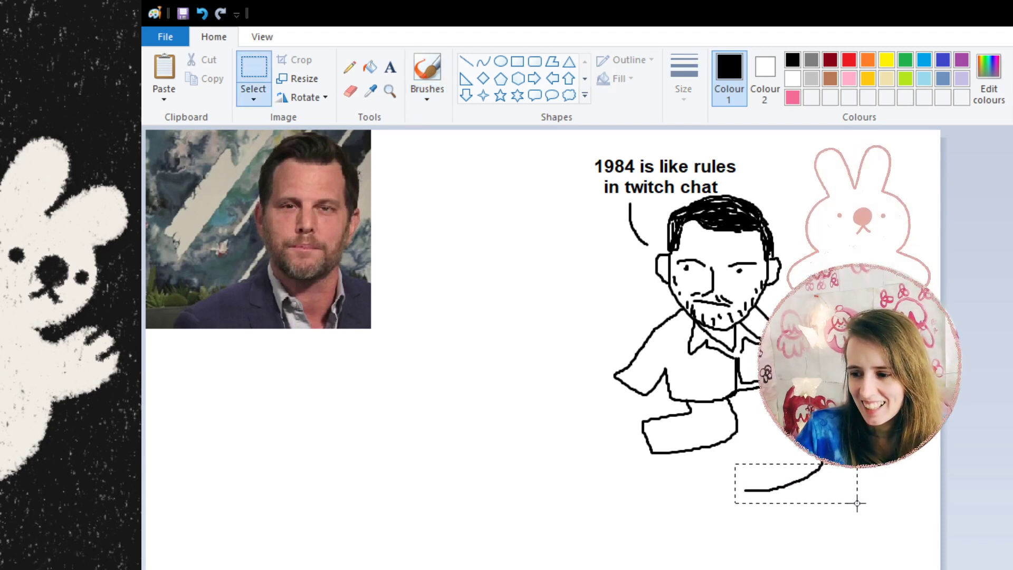
{"action": "key", "text": "Delete"}
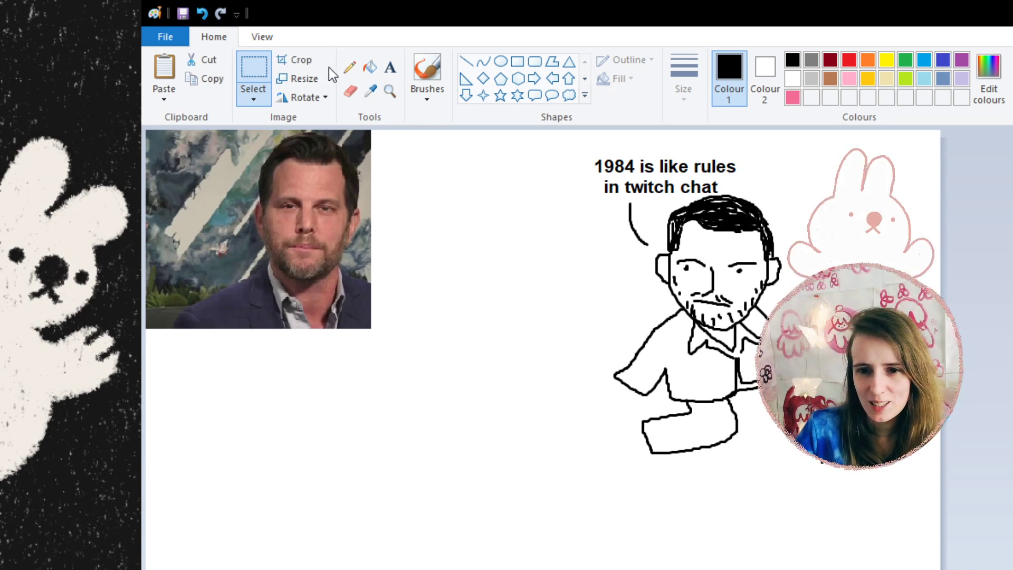
Draw a large rounded creature beneath the man with a curved face edge, two small loops on top, short legs and a tail
{"action": "left_click", "coordinate": [427, 71]}
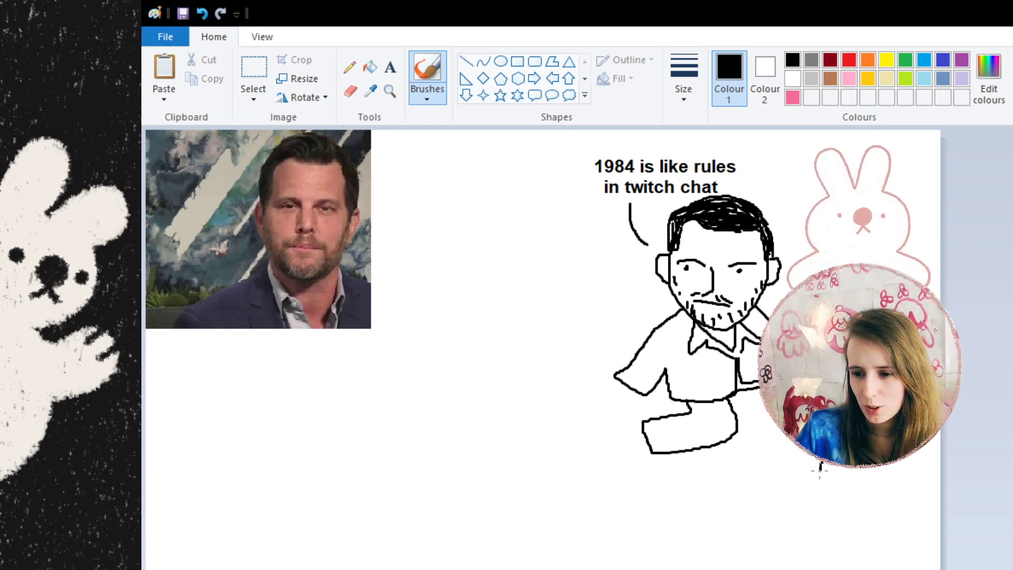
{"action": "mouse_move", "coordinate": [794, 488]}
{"action": "left_mouse_down"}
{"action": "mouse_move", "coordinate": [714, 495]}
{"action": "mouse_move", "coordinate": [695, 489]}
{"action": "mouse_move", "coordinate": [681, 448]}
{"action": "left_mouse_up"}
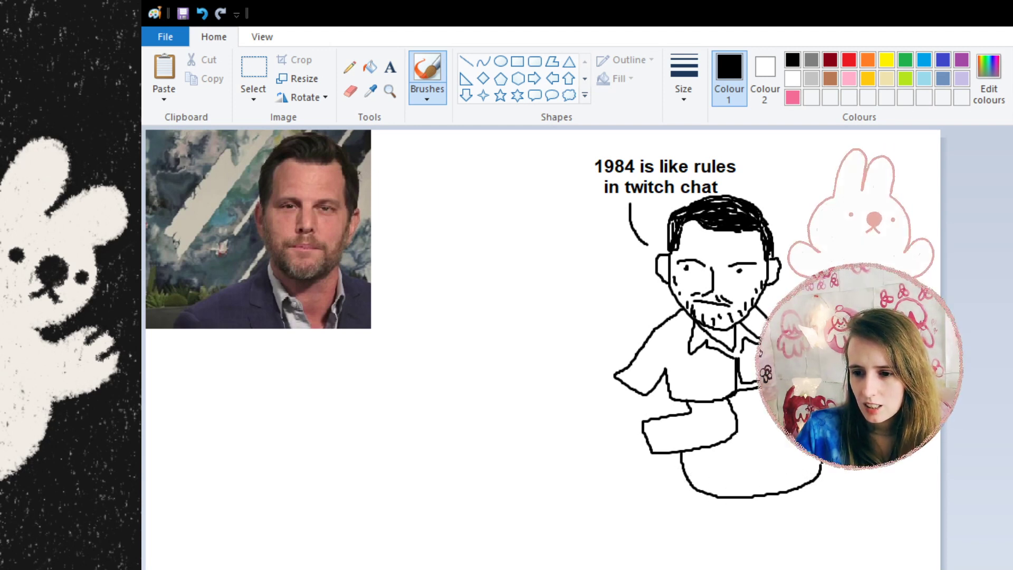
{"action": "left_click_drag", "start_coordinate": [766, 466], "coordinate": [764, 495]}
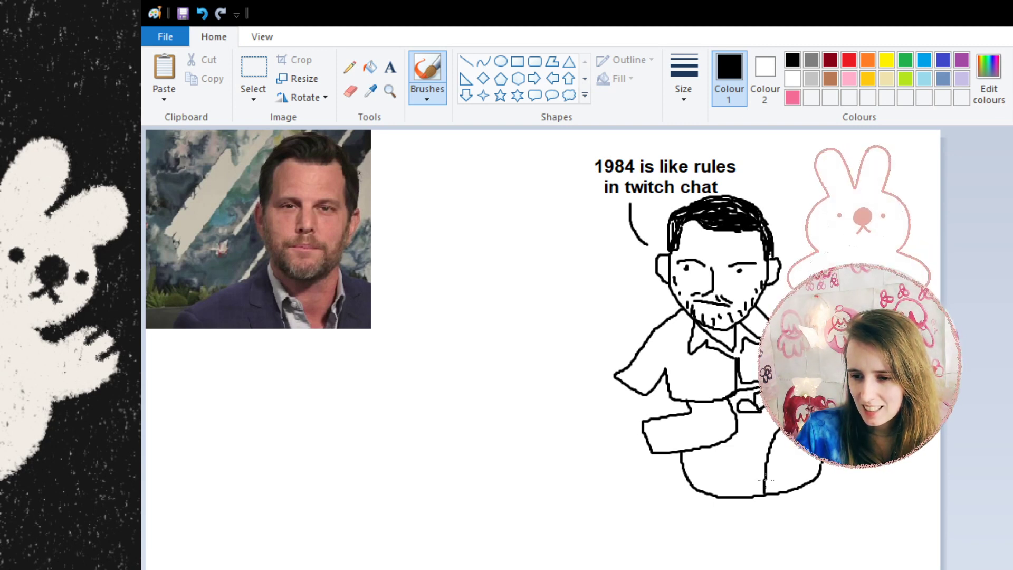
{"action": "mouse_move", "coordinate": [700, 490]}
{"action": "left_mouse_down"}
{"action": "mouse_move", "coordinate": [696, 501]}
{"action": "mouse_move", "coordinate": [761, 505]}
{"action": "left_mouse_up"}
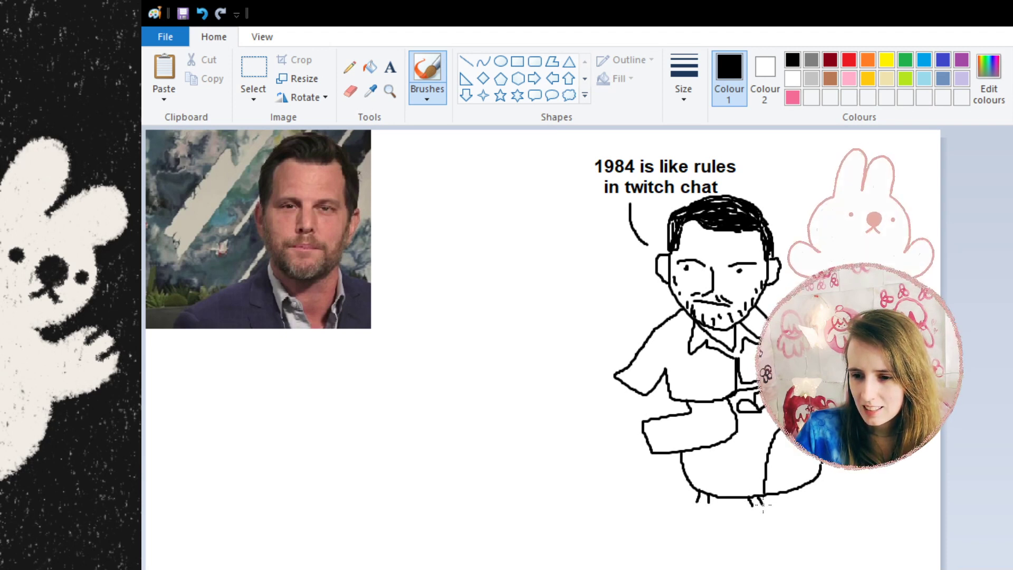
{"action": "left_click_drag", "start_coordinate": [682, 463], "coordinate": [668, 474]}
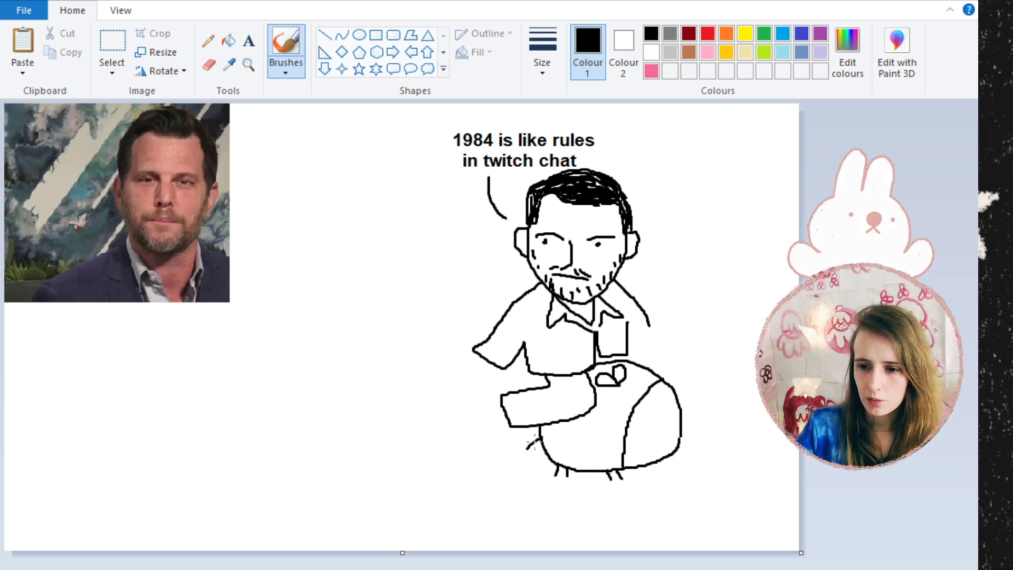
Draw a pointed shoe at the end of the man's trouser leg with the black brush
{"action": "left_click", "coordinate": [248, 64]}
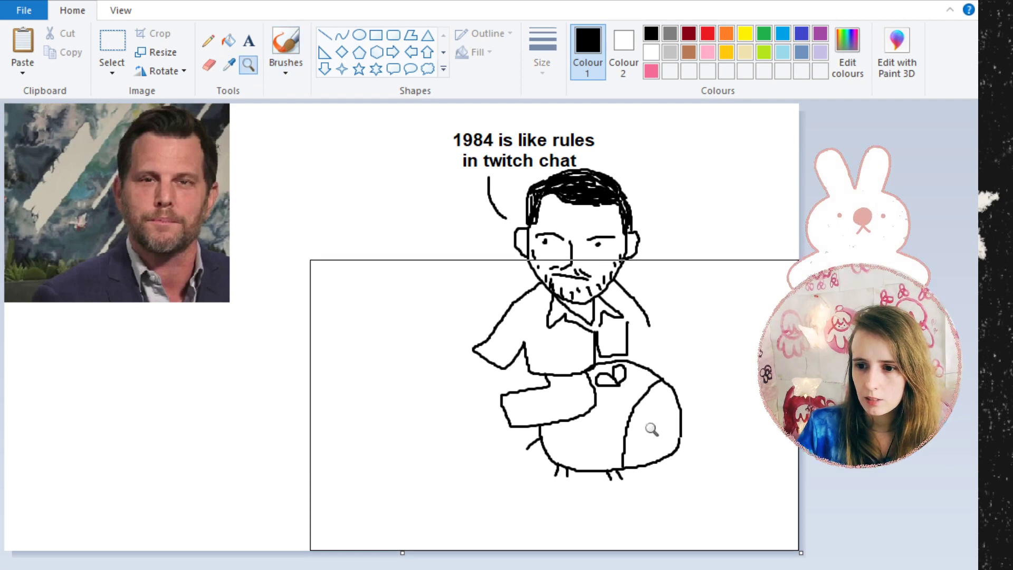
{"action": "left_click", "coordinate": [671, 455]}
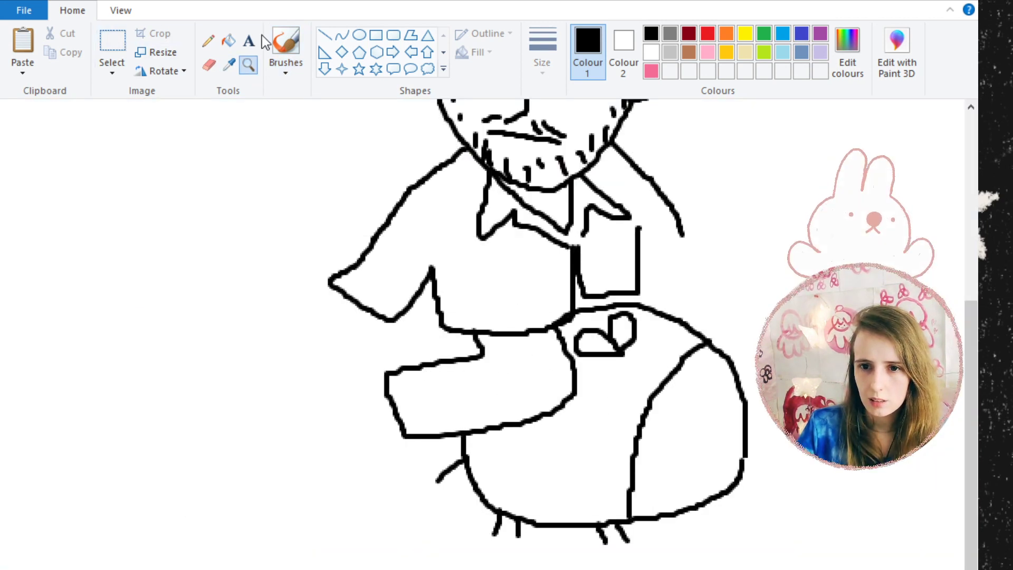
{"action": "left_click", "coordinate": [285, 47]}
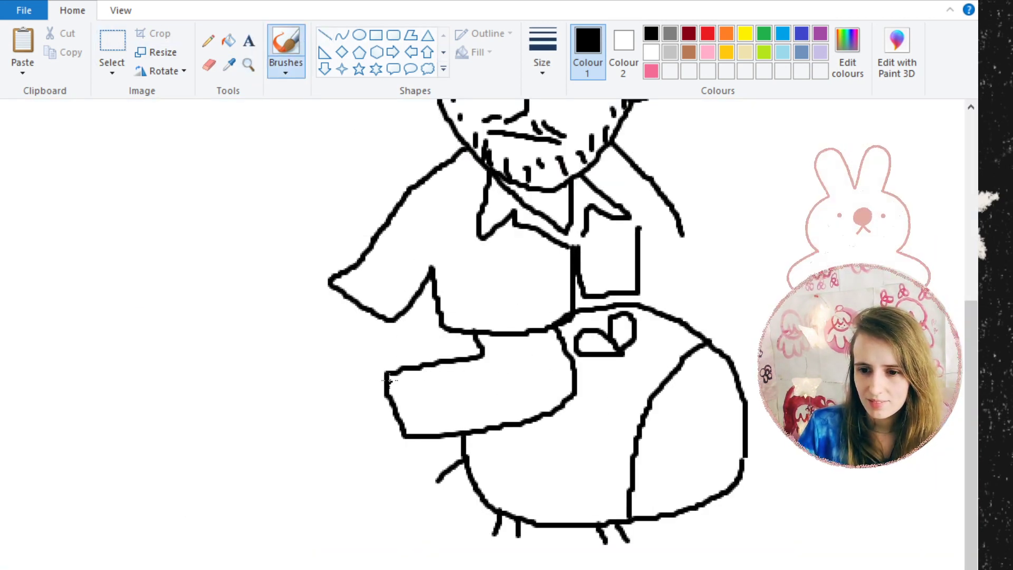
{"action": "mouse_move", "coordinate": [384, 382]}
{"action": "left_mouse_down"}
{"action": "mouse_move", "coordinate": [350, 384]}
{"action": "mouse_move", "coordinate": [368, 410]}
{"action": "mouse_move", "coordinate": [375, 458]}
{"action": "left_mouse_up"}
{"action": "left_click_drag", "start_coordinate": [386, 452], "coordinate": [396, 421]}
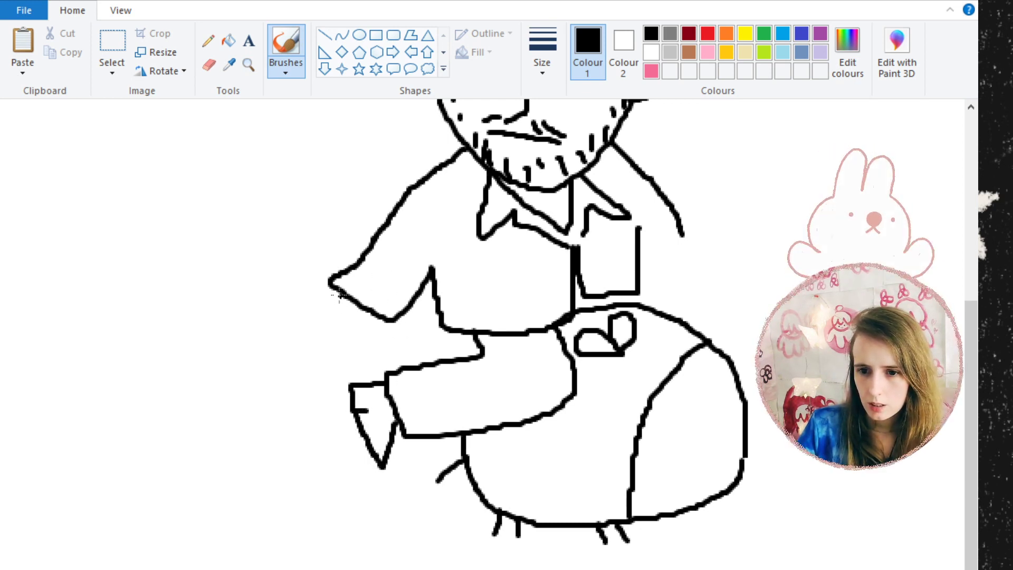
Draw a fingered hand on the left-hand sleeve, finish the right-hand sleeve, and add a matching hand to it
{"action": "mouse_move", "coordinate": [333, 296]}
{"action": "left_mouse_down"}
{"action": "mouse_move", "coordinate": [330, 317]}
{"action": "mouse_move", "coordinate": [344, 323]}
{"action": "mouse_move", "coordinate": [346, 312]}
{"action": "mouse_move", "coordinate": [348, 328]}
{"action": "mouse_move", "coordinate": [359, 316]}
{"action": "mouse_move", "coordinate": [366, 335]}
{"action": "mouse_move", "coordinate": [376, 315]}
{"action": "left_mouse_up"}
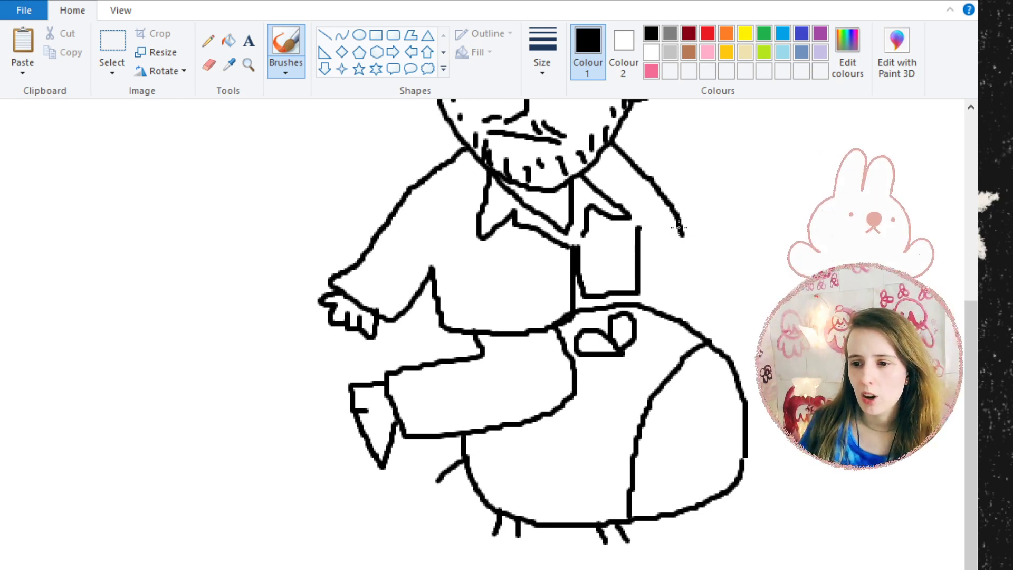
{"action": "mouse_move", "coordinate": [681, 231]}
{"action": "left_mouse_down"}
{"action": "mouse_move", "coordinate": [699, 259]}
{"action": "mouse_move", "coordinate": [650, 282]}
{"action": "mouse_move", "coordinate": [638, 258]}
{"action": "left_mouse_up"}
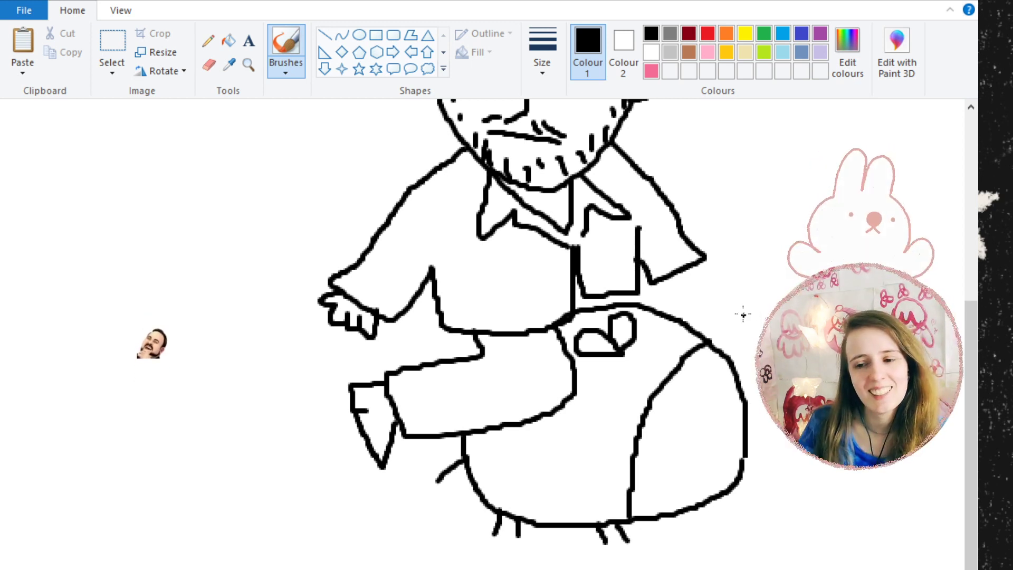
{"action": "mouse_move", "coordinate": [698, 261]}
{"action": "left_mouse_down"}
{"action": "mouse_move", "coordinate": [722, 269]}
{"action": "mouse_move", "coordinate": [707, 274]}
{"action": "mouse_move", "coordinate": [709, 285]}
{"action": "mouse_move", "coordinate": [666, 283]}
{"action": "left_mouse_up"}
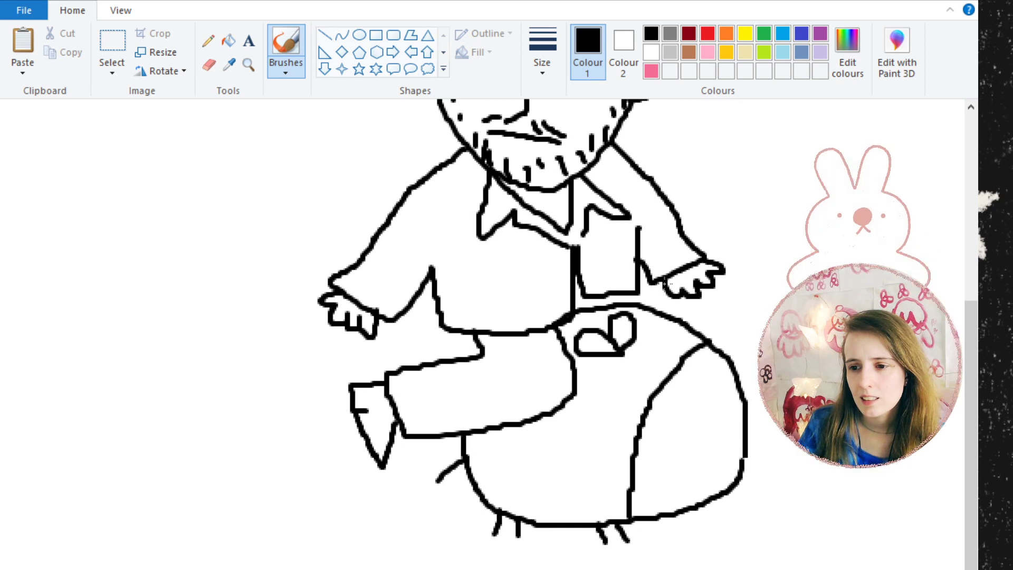
Draw dot eyes, a short slanted nose and a smile on the creature, undoing the first nose, and double its curved face edge
{"action": "left_click", "coordinate": [674, 430]}
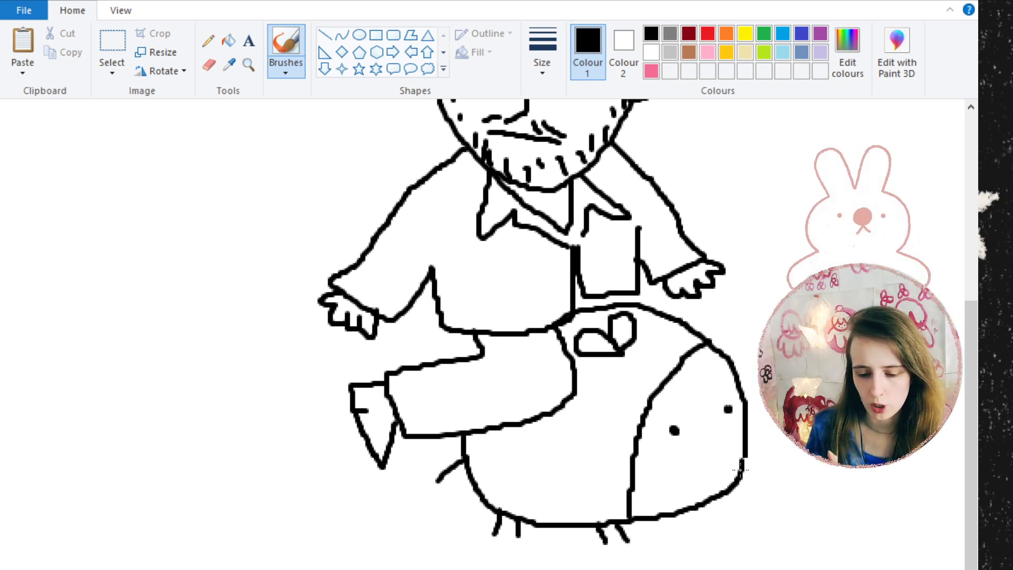
{"action": "left_click", "coordinate": [728, 408]}
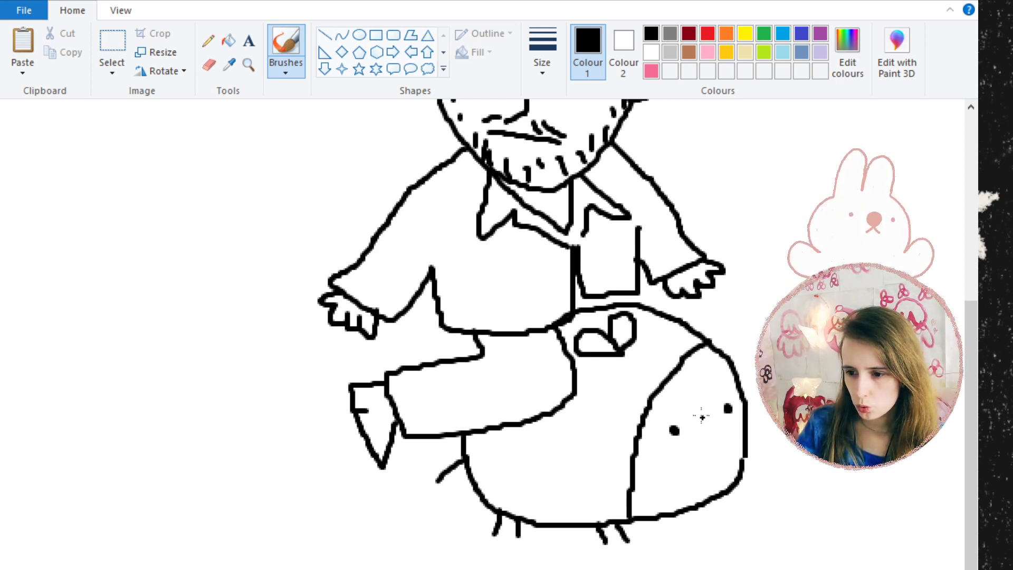
{"action": "left_click_drag", "start_coordinate": [698, 414], "coordinate": [706, 448]}
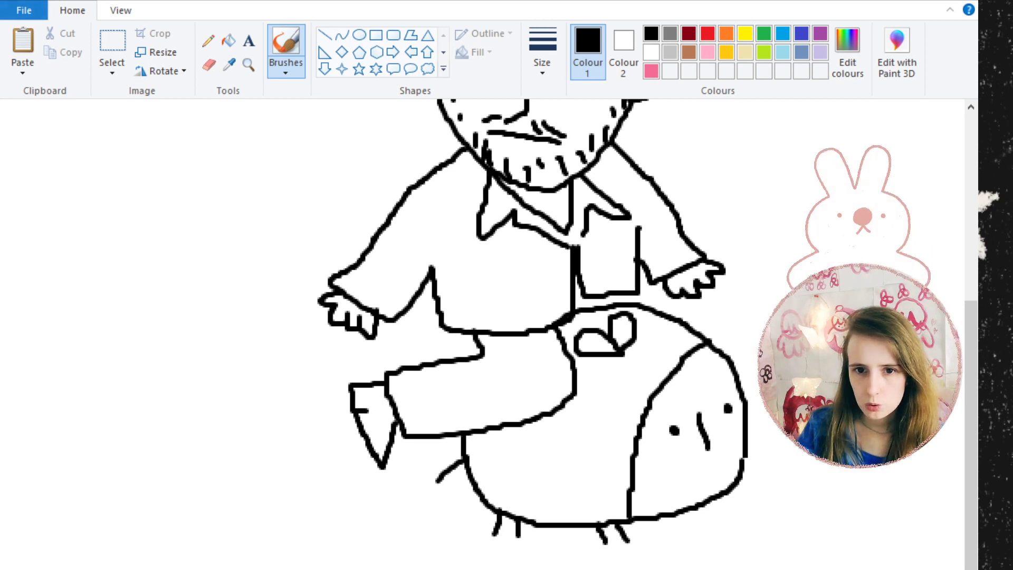
{"action": "key", "text": "ctrl+z"}
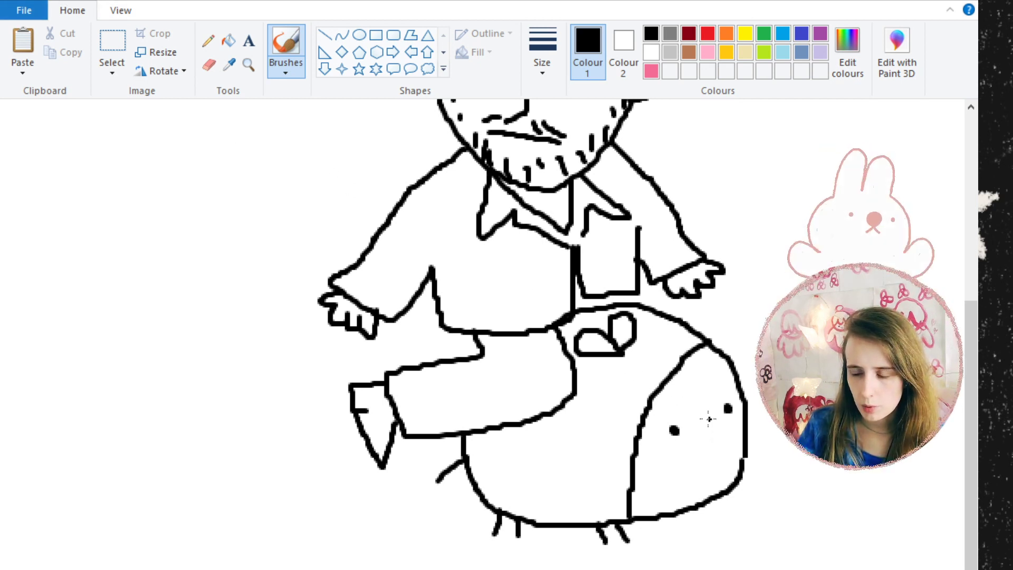
{"action": "mouse_move", "coordinate": [709, 419]}
{"action": "left_mouse_down"}
{"action": "mouse_move", "coordinate": [724, 436]}
{"action": "mouse_move", "coordinate": [720, 453]}
{"action": "mouse_move", "coordinate": [736, 430]}
{"action": "left_mouse_up"}
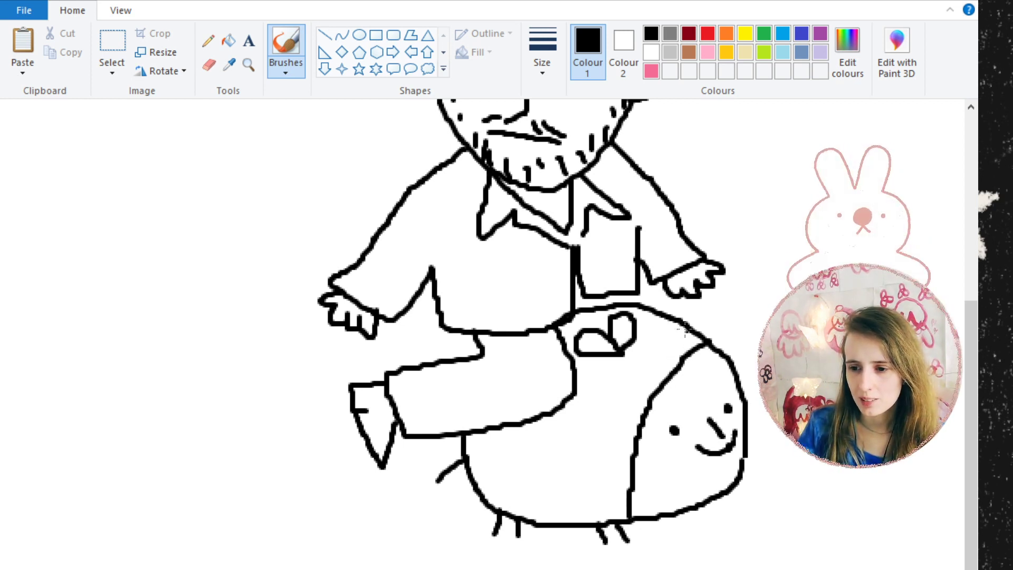
{"action": "mouse_move", "coordinate": [684, 330]}
{"action": "left_mouse_down"}
{"action": "mouse_move", "coordinate": [655, 349]}
{"action": "mouse_move", "coordinate": [634, 396]}
{"action": "mouse_move", "coordinate": [602, 523]}
{"action": "left_mouse_up"}
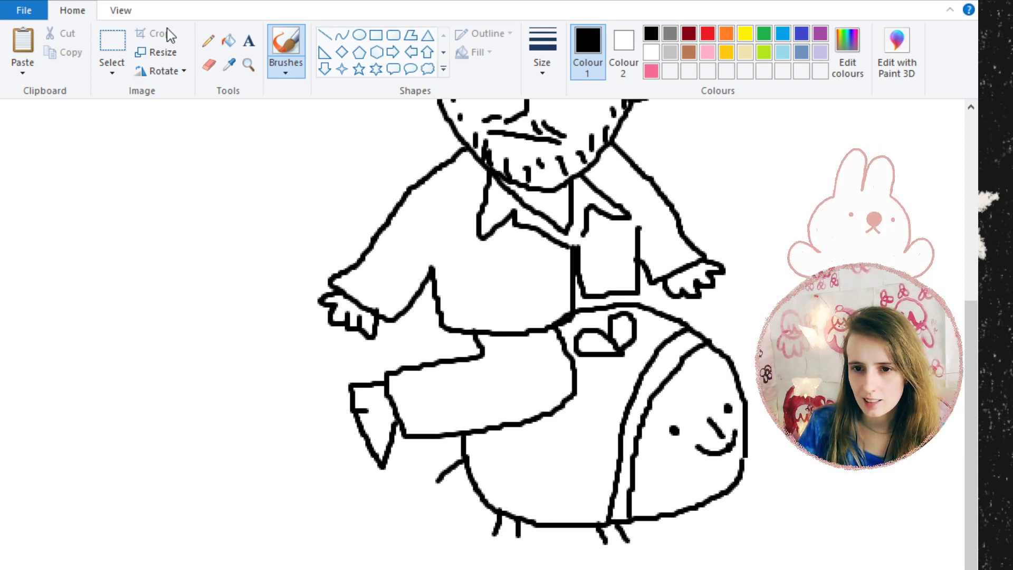
Fill the band behind the creature's face with black and brush over the leftover white specks along its edges
{"action": "left_click", "coordinate": [228, 41]}
{"action": "left_click", "coordinate": [667, 350]}
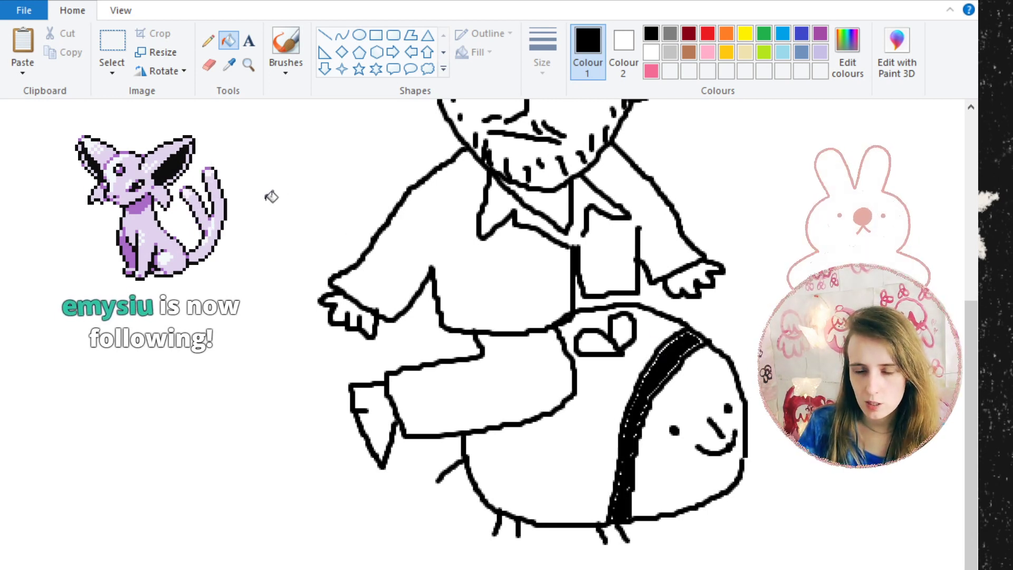
{"action": "left_click", "coordinate": [285, 45]}
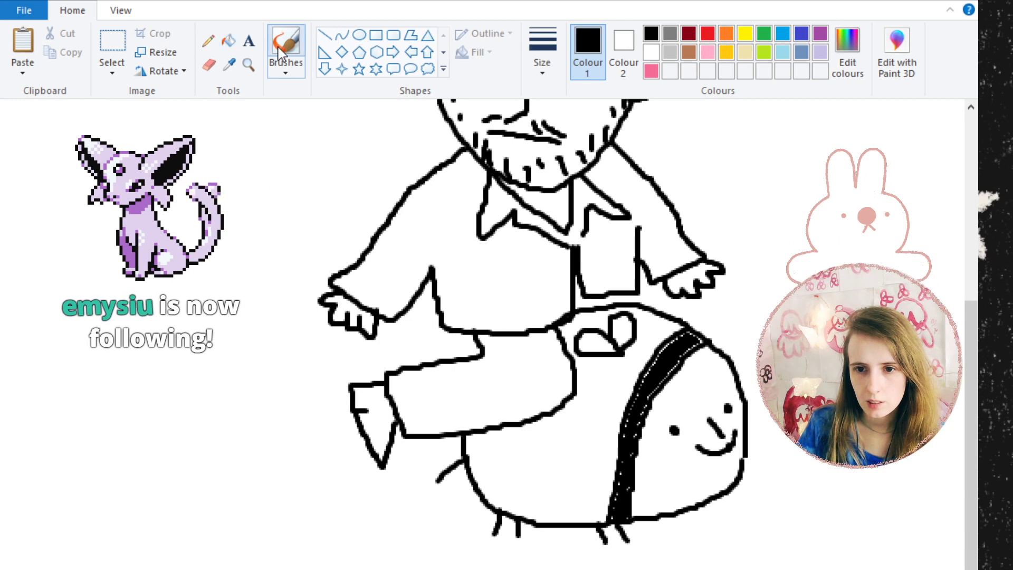
{"action": "left_click", "coordinate": [247, 64]}
{"action": "left_click", "coordinate": [565, 380]}
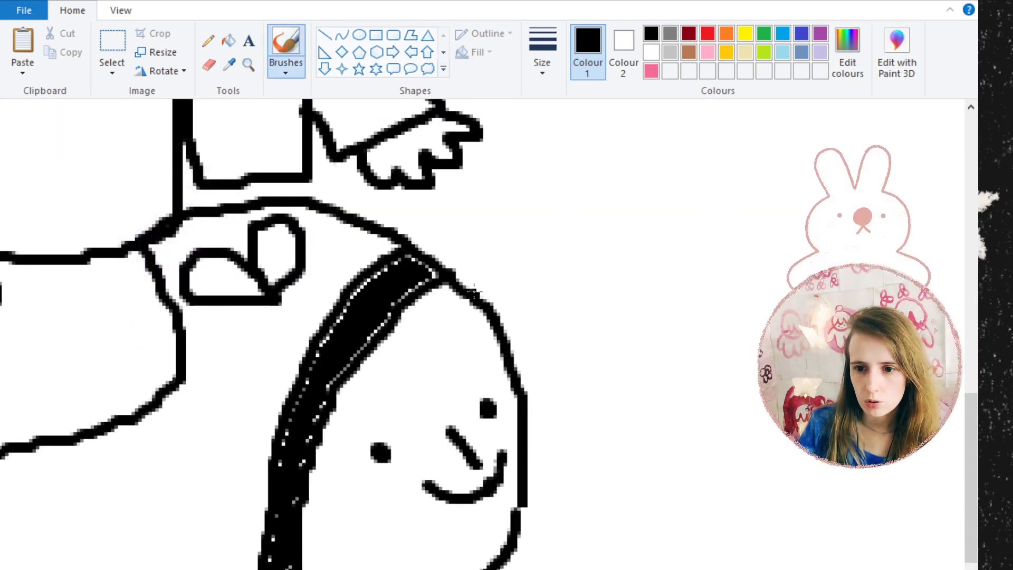
{"action": "mouse_move", "coordinate": [430, 270]}
{"action": "left_mouse_down"}
{"action": "mouse_move", "coordinate": [326, 401]}
{"action": "mouse_move", "coordinate": [315, 451]}
{"action": "mouse_move", "coordinate": [308, 432]}
{"action": "left_mouse_up"}
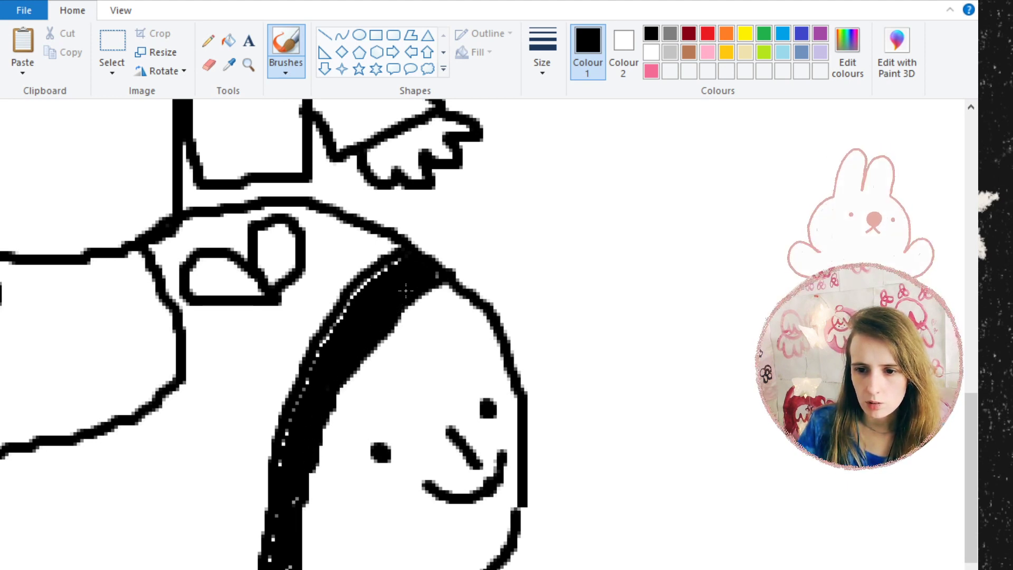
{"action": "mouse_move", "coordinate": [401, 257]}
{"action": "left_mouse_down"}
{"action": "mouse_move", "coordinate": [345, 299]}
{"action": "mouse_move", "coordinate": [315, 342]}
{"action": "mouse_move", "coordinate": [282, 425]}
{"action": "left_mouse_up"}
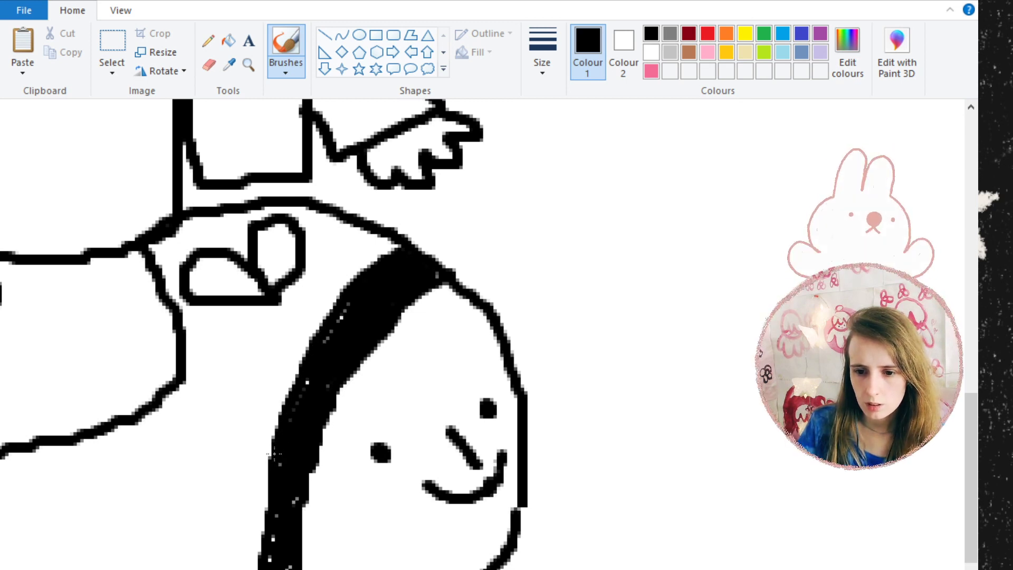
{"action": "mouse_move", "coordinate": [270, 479]}
{"action": "left_mouse_down"}
{"action": "mouse_move", "coordinate": [246, 564]}
{"action": "mouse_move", "coordinate": [259, 550]}
{"action": "left_mouse_up"}
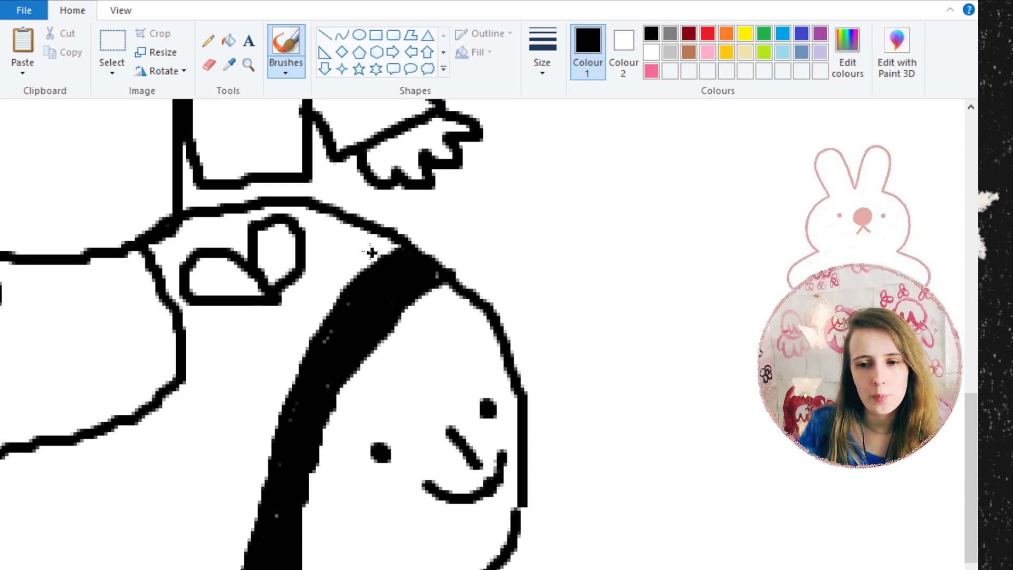
Outline a second curved stripe behind the first, past the two loops, and brush its upper part solid black
{"action": "mouse_move", "coordinate": [363, 229]}
{"action": "left_mouse_down"}
{"action": "mouse_move", "coordinate": [295, 271]}
{"action": "mouse_move", "coordinate": [278, 304]}
{"action": "mouse_move", "coordinate": [261, 311]}
{"action": "mouse_move", "coordinate": [275, 311]}
{"action": "mouse_move", "coordinate": [195, 481]}
{"action": "left_mouse_up"}
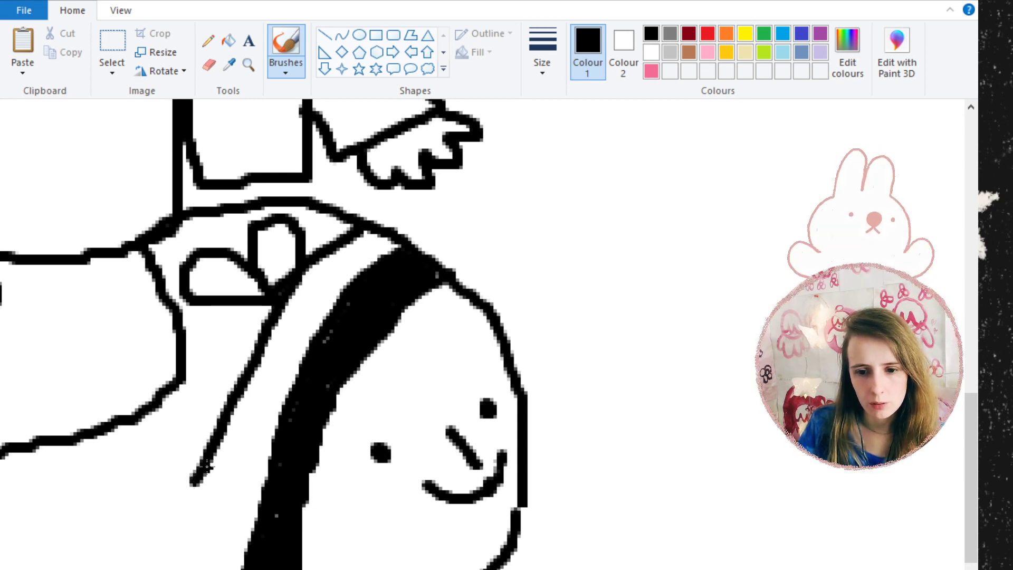
{"action": "left_click_drag", "start_coordinate": [210, 443], "coordinate": [181, 569]}
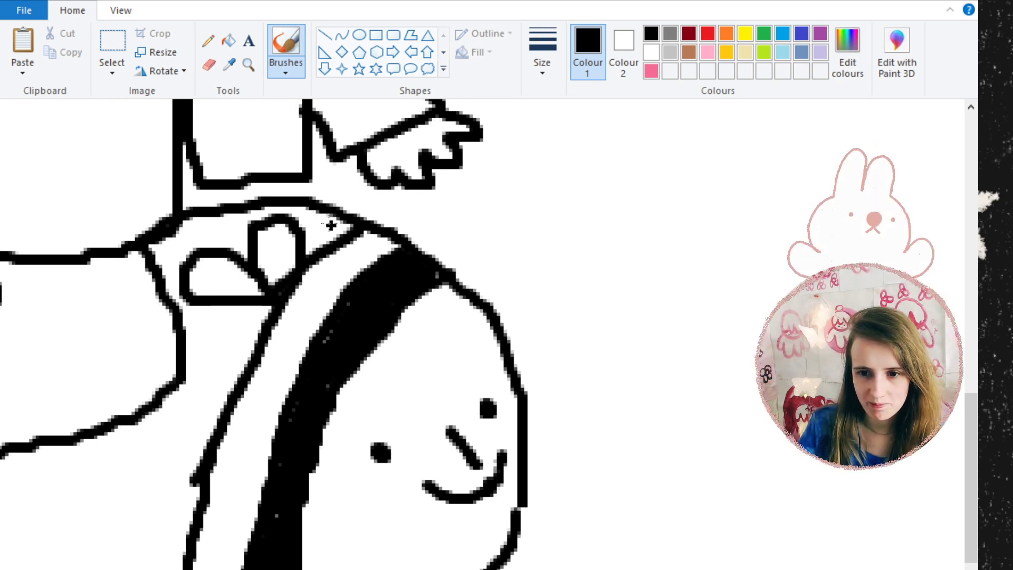
{"action": "mouse_move", "coordinate": [315, 215]}
{"action": "left_mouse_down"}
{"action": "mouse_move", "coordinate": [313, 233]}
{"action": "mouse_move", "coordinate": [320, 218]}
{"action": "mouse_move", "coordinate": [347, 225]}
{"action": "mouse_move", "coordinate": [311, 249]}
{"action": "mouse_move", "coordinate": [317, 225]}
{"action": "left_mouse_up"}
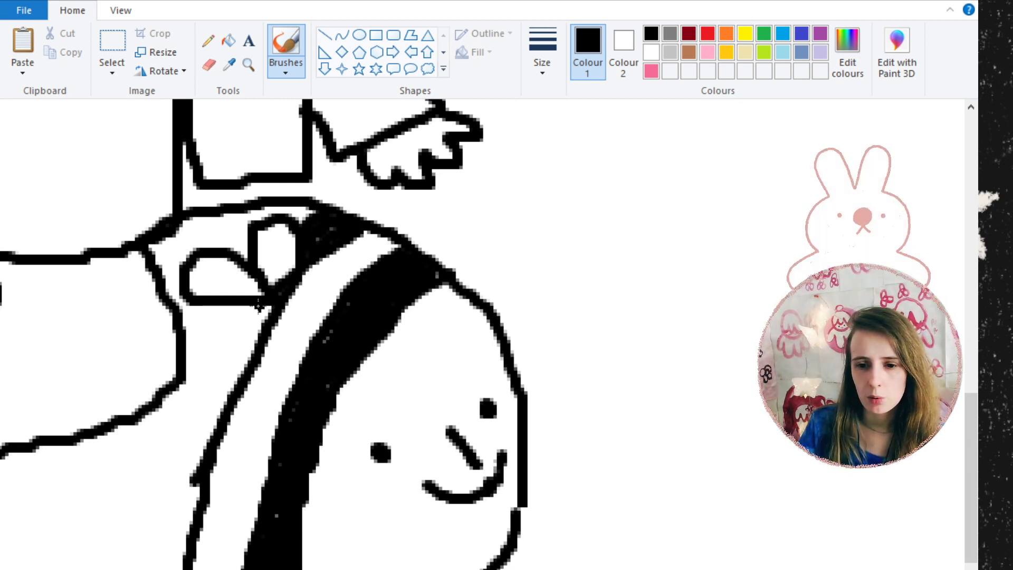
{"action": "left_click_drag", "start_coordinate": [243, 305], "coordinate": [222, 348]}
{"action": "mouse_move", "coordinate": [246, 310]}
{"action": "left_mouse_down"}
{"action": "mouse_move", "coordinate": [258, 315]}
{"action": "mouse_move", "coordinate": [249, 331]}
{"action": "left_mouse_up"}
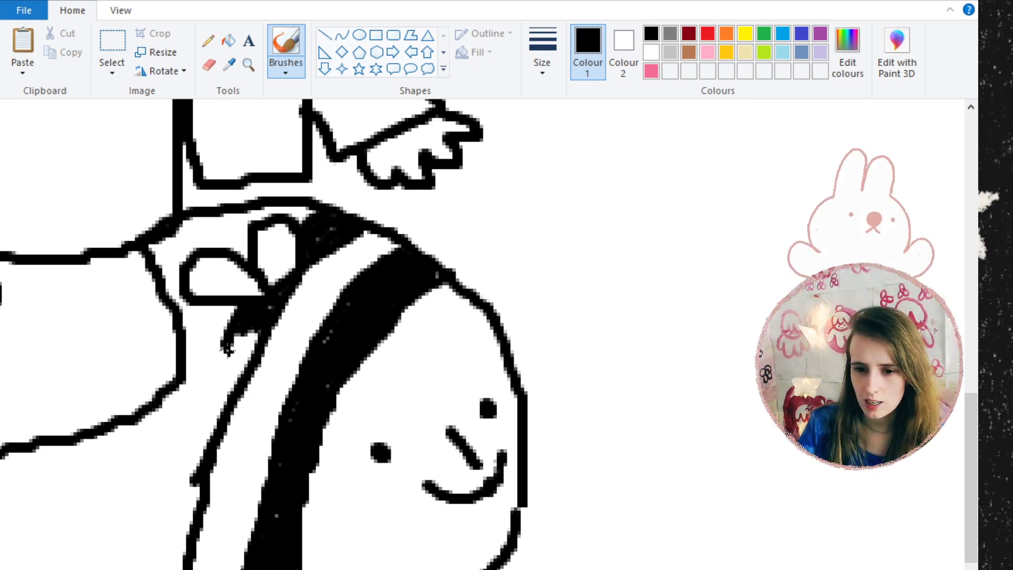
{"action": "mouse_move", "coordinate": [227, 341]}
{"action": "left_mouse_down"}
{"action": "mouse_move", "coordinate": [248, 334]}
{"action": "mouse_move", "coordinate": [241, 358]}
{"action": "mouse_move", "coordinate": [220, 348]}
{"action": "mouse_move", "coordinate": [193, 438]}
{"action": "mouse_move", "coordinate": [240, 346]}
{"action": "mouse_move", "coordinate": [225, 380]}
{"action": "mouse_move", "coordinate": [230, 363]}
{"action": "mouse_move", "coordinate": [239, 377]}
{"action": "mouse_move", "coordinate": [237, 366]}
{"action": "mouse_move", "coordinate": [208, 428]}
{"action": "mouse_move", "coordinate": [201, 403]}
{"action": "mouse_move", "coordinate": [172, 480]}
{"action": "mouse_move", "coordinate": [183, 426]}
{"action": "mouse_move", "coordinate": [180, 449]}
{"action": "mouse_move", "coordinate": [195, 400]}
{"action": "mouse_move", "coordinate": [204, 393]}
{"action": "mouse_move", "coordinate": [194, 436]}
{"action": "mouse_move", "coordinate": [214, 390]}
{"action": "mouse_move", "coordinate": [192, 472]}
{"action": "mouse_move", "coordinate": [202, 447]}
{"action": "mouse_move", "coordinate": [179, 466]}
{"action": "mouse_move", "coordinate": [203, 504]}
{"action": "left_mouse_up"}
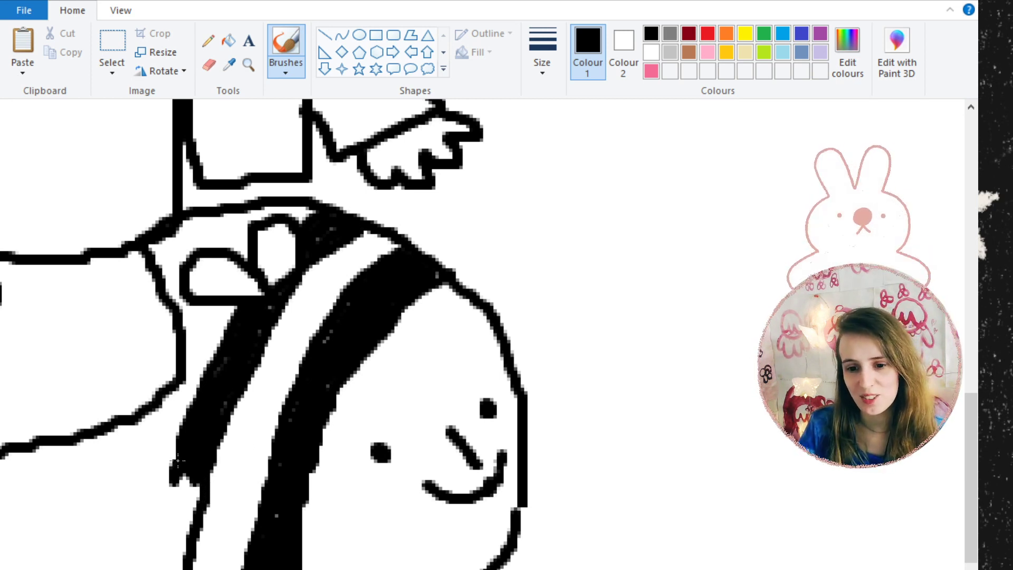
{"action": "mouse_move", "coordinate": [176, 446]}
{"action": "left_mouse_down"}
{"action": "mouse_move", "coordinate": [149, 528]}
{"action": "mouse_move", "coordinate": [178, 459]}
{"action": "mouse_move", "coordinate": [161, 509]}
{"action": "mouse_move", "coordinate": [170, 483]}
{"action": "mouse_move", "coordinate": [171, 510]}
{"action": "mouse_move", "coordinate": [191, 490]}
{"action": "left_mouse_up"}
Extend the second stripe's rear edge to the creature's underside and brush the lower part solid black
{"action": "scroll", "coordinate": [189, 488], "scroll_direction": "down", "scroll_amount": 3}
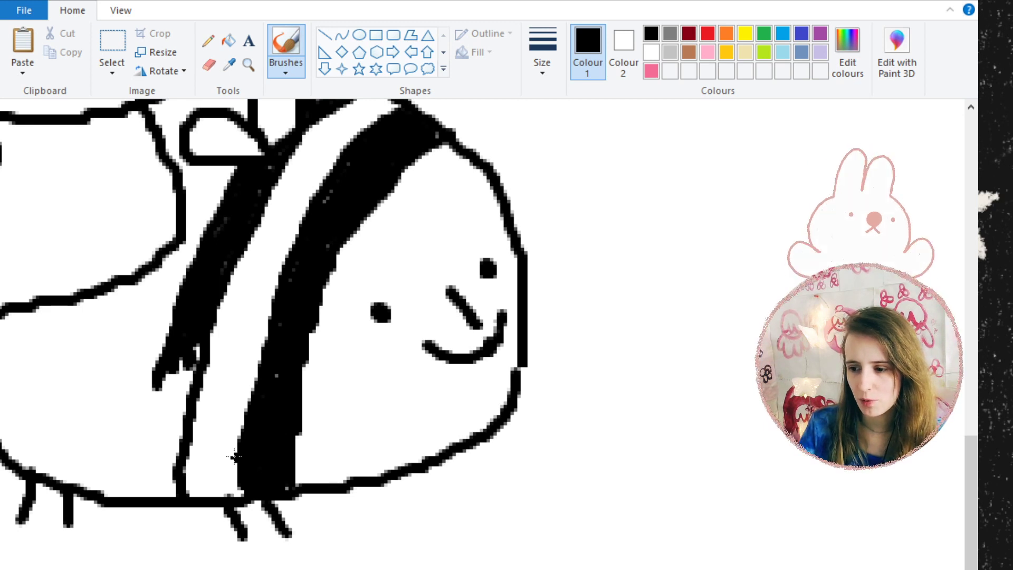
{"action": "left_click_drag", "start_coordinate": [163, 378], "coordinate": [144, 494]}
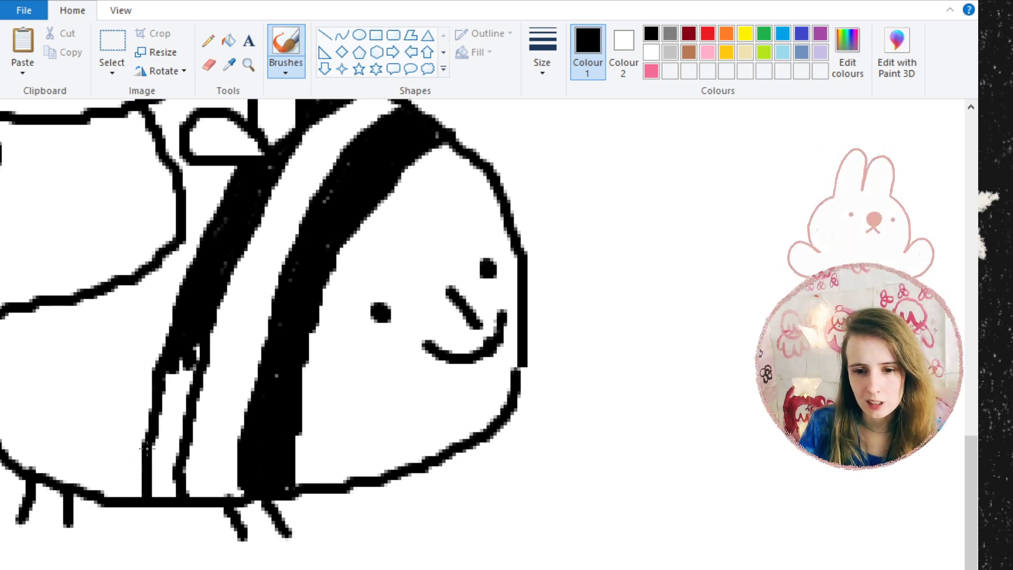
{"action": "mouse_move", "coordinate": [147, 449]}
{"action": "left_mouse_down"}
{"action": "mouse_move", "coordinate": [173, 313]}
{"action": "mouse_move", "coordinate": [149, 369]}
{"action": "left_mouse_up"}
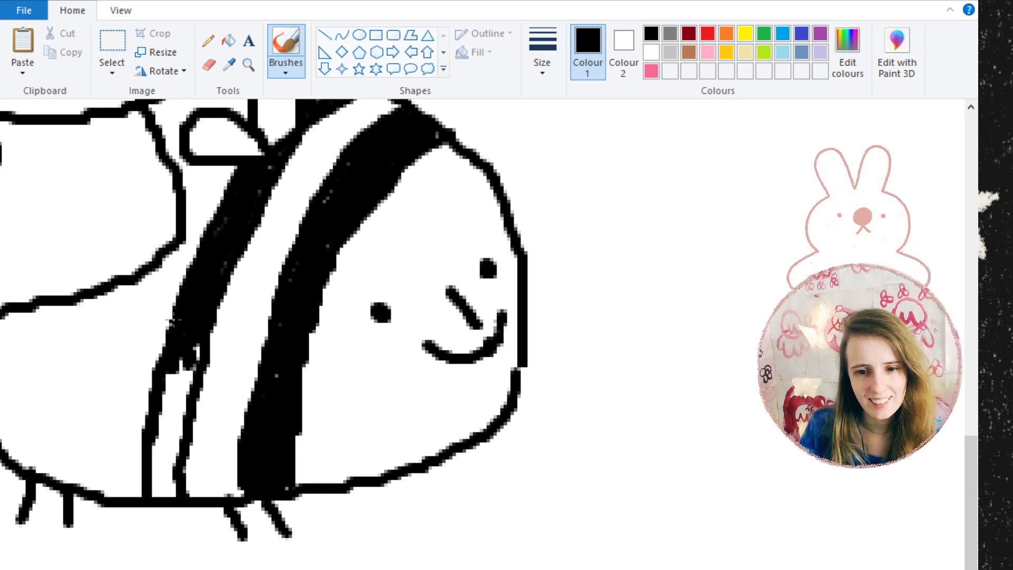
{"action": "mouse_move", "coordinate": [173, 319]}
{"action": "left_mouse_down"}
{"action": "mouse_move", "coordinate": [160, 368]}
{"action": "mouse_move", "coordinate": [183, 354]}
{"action": "mouse_move", "coordinate": [190, 372]}
{"action": "mouse_move", "coordinate": [191, 338]}
{"action": "mouse_move", "coordinate": [180, 397]}
{"action": "mouse_move", "coordinate": [154, 382]}
{"action": "mouse_move", "coordinate": [153, 351]}
{"action": "left_mouse_up"}
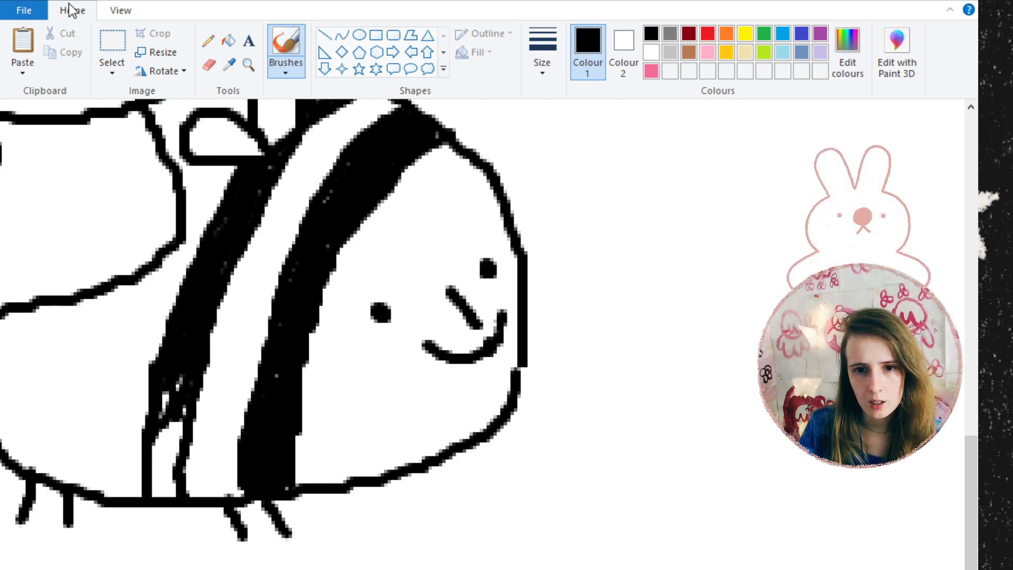
{"action": "key", "text": "ctrl+z"}
{"action": "mouse_move", "coordinate": [182, 384]}
{"action": "left_mouse_down"}
{"action": "mouse_move", "coordinate": [193, 346]}
{"action": "mouse_move", "coordinate": [180, 394]}
{"action": "mouse_move", "coordinate": [173, 371]}
{"action": "mouse_move", "coordinate": [164, 375]}
{"action": "mouse_move", "coordinate": [168, 423]}
{"action": "mouse_move", "coordinate": [174, 402]}
{"action": "mouse_move", "coordinate": [139, 439]}
{"action": "mouse_move", "coordinate": [193, 398]}
{"action": "mouse_move", "coordinate": [187, 413]}
{"action": "mouse_move", "coordinate": [180, 401]}
{"action": "mouse_move", "coordinate": [178, 423]}
{"action": "mouse_move", "coordinate": [174, 399]}
{"action": "mouse_move", "coordinate": [160, 432]}
{"action": "mouse_move", "coordinate": [159, 409]}
{"action": "mouse_move", "coordinate": [167, 453]}
{"action": "mouse_move", "coordinate": [175, 416]}
{"action": "mouse_move", "coordinate": [175, 457]}
{"action": "mouse_move", "coordinate": [156, 435]}
{"action": "mouse_move", "coordinate": [168, 468]}
{"action": "mouse_move", "coordinate": [157, 461]}
{"action": "mouse_move", "coordinate": [158, 489]}
{"action": "mouse_move", "coordinate": [168, 465]}
{"action": "mouse_move", "coordinate": [172, 488]}
{"action": "left_mouse_up"}
{"action": "key", "text": "ctrl+z"}
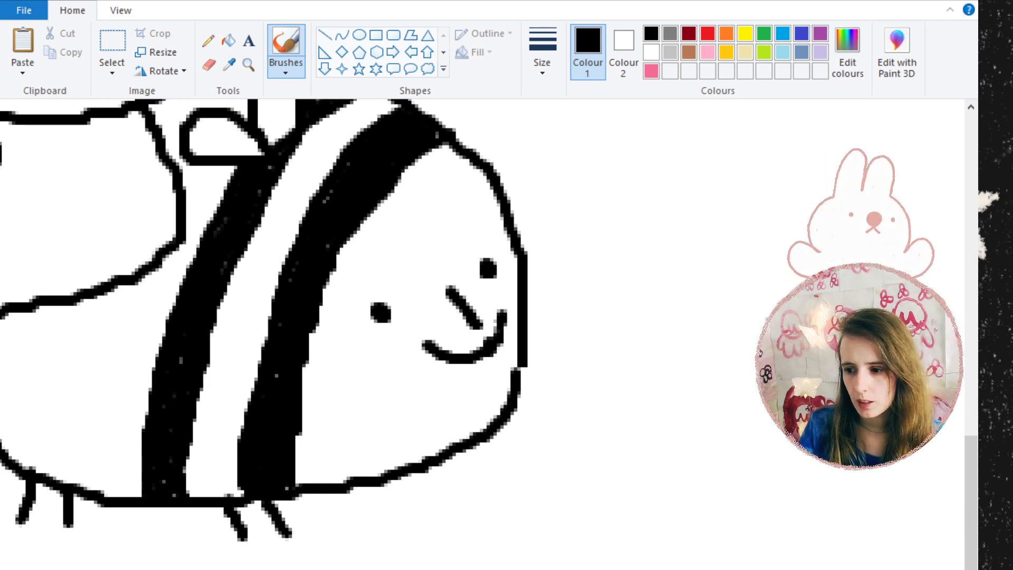
Paint the area around the outside of the two loops black, between the man's leg and the creature's back
{"action": "scroll", "coordinate": [475, 317], "scroll_direction": "left", "scroll_amount": 8}
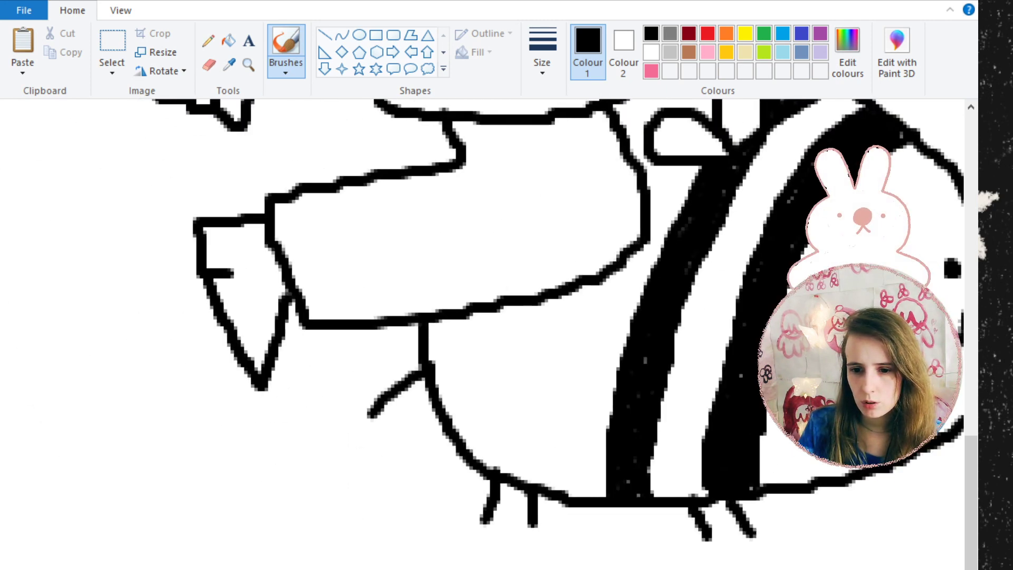
{"action": "scroll", "coordinate": [475, 317], "scroll_direction": "up", "scroll_amount": 3}
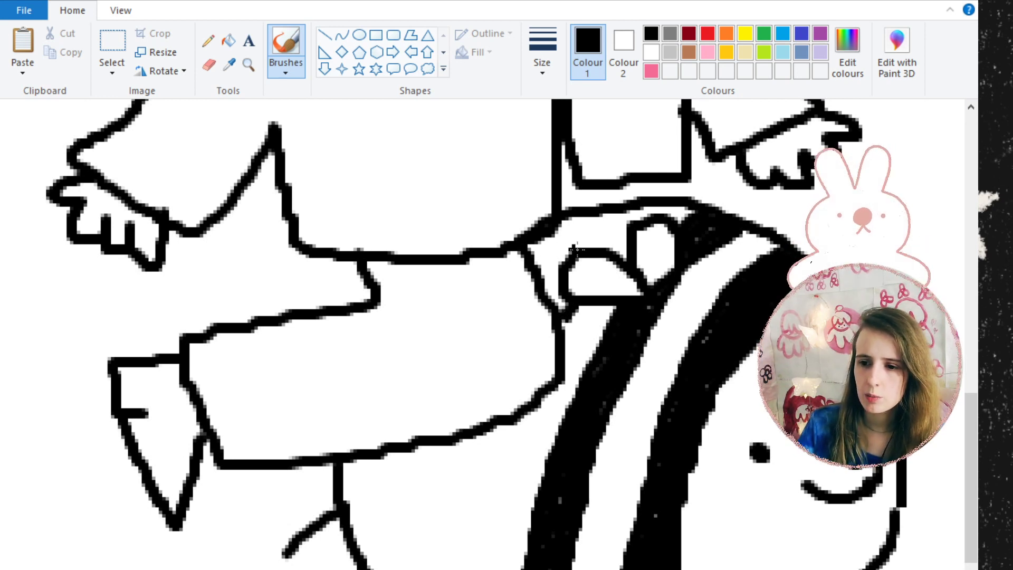
{"action": "mouse_move", "coordinate": [606, 247]}
{"action": "left_mouse_down"}
{"action": "mouse_move", "coordinate": [634, 210]}
{"action": "mouse_move", "coordinate": [583, 218]}
{"action": "mouse_move", "coordinate": [542, 266]}
{"action": "mouse_move", "coordinate": [566, 230]}
{"action": "mouse_move", "coordinate": [555, 262]}
{"action": "mouse_move", "coordinate": [539, 270]}
{"action": "mouse_move", "coordinate": [559, 302]}
{"action": "mouse_move", "coordinate": [549, 277]}
{"action": "mouse_move", "coordinate": [551, 263]}
{"action": "mouse_move", "coordinate": [558, 281]}
{"action": "mouse_move", "coordinate": [570, 261]}
{"action": "mouse_move", "coordinate": [556, 262]}
{"action": "mouse_move", "coordinate": [582, 239]}
{"action": "left_mouse_up"}
{"action": "key", "text": "ctrl+z"}
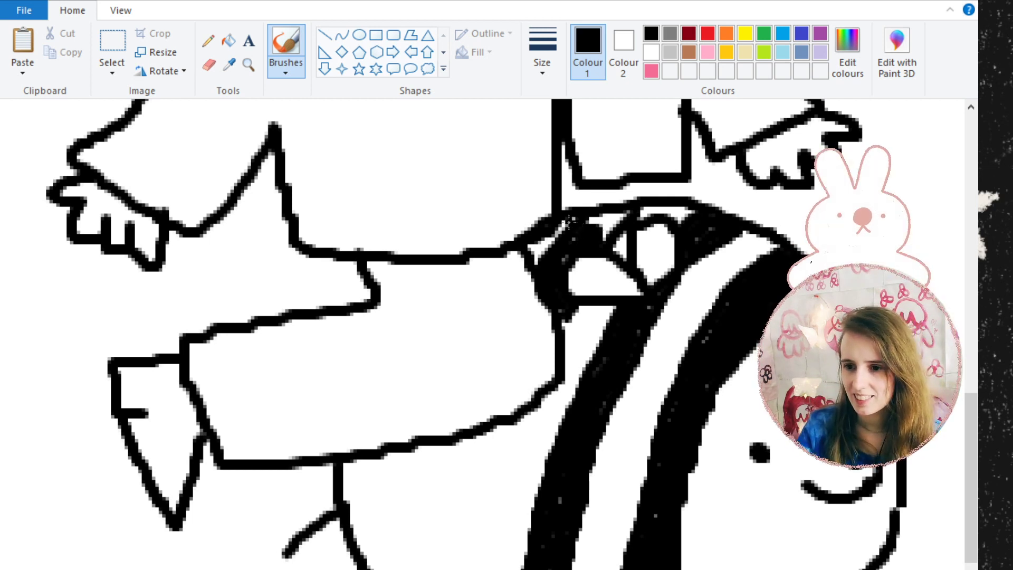
{"action": "mouse_move", "coordinate": [580, 224]}
{"action": "left_mouse_down"}
{"action": "mouse_move", "coordinate": [618, 214]}
{"action": "mouse_move", "coordinate": [601, 234]}
{"action": "left_mouse_up"}
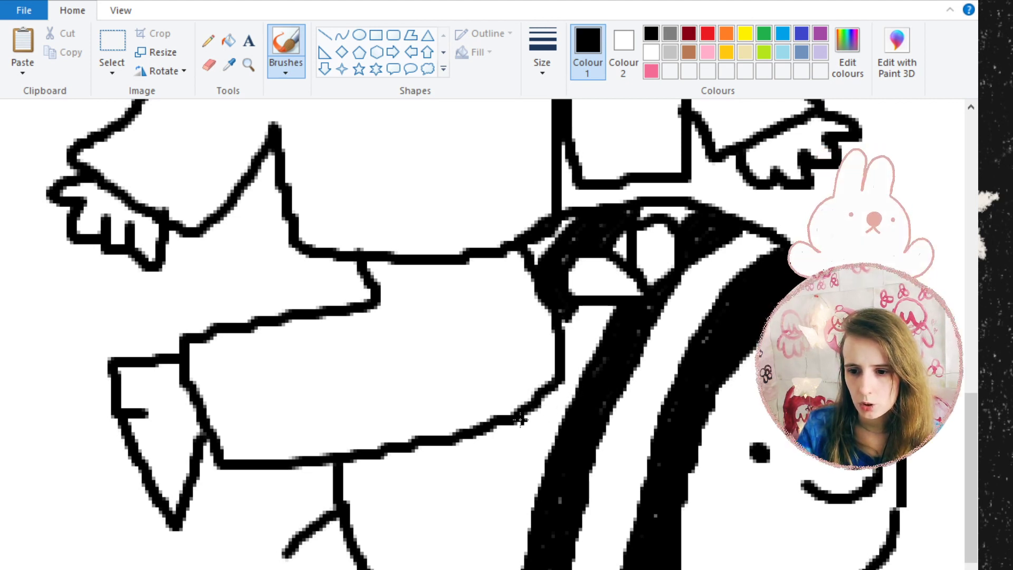
Outline a third stripe below the trouser leg, fill it with black, and brush over its remaining white specks
{"action": "left_click_drag", "start_coordinate": [520, 418], "coordinate": [488, 530]}
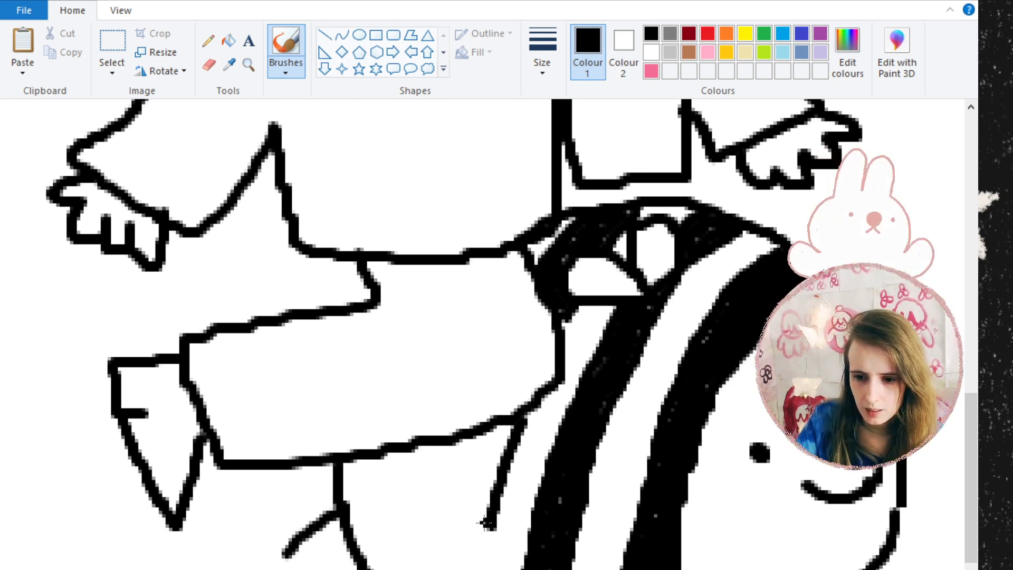
{"action": "left_click_drag", "start_coordinate": [485, 526], "coordinate": [476, 564]}
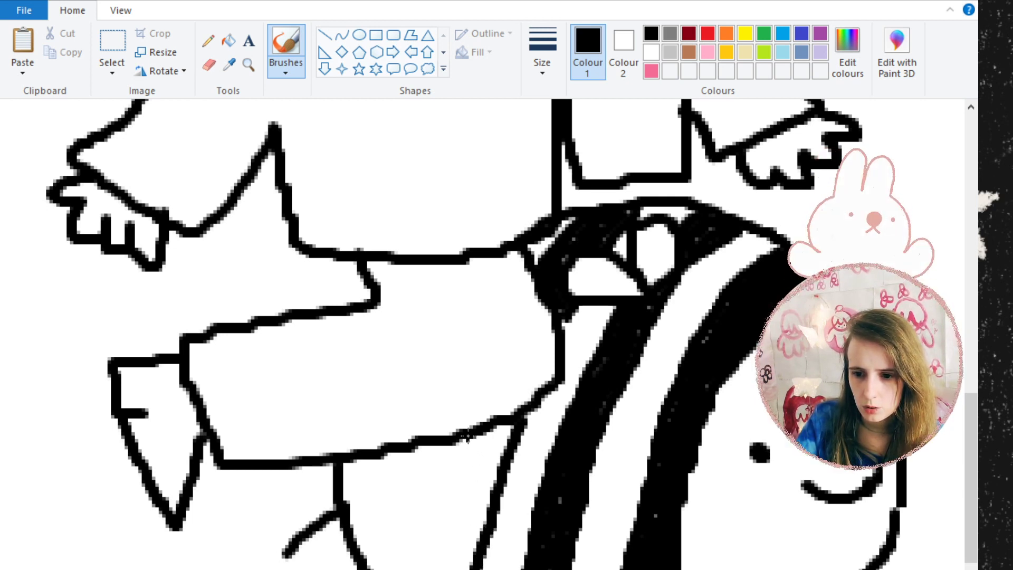
{"action": "left_click_drag", "start_coordinate": [459, 438], "coordinate": [424, 564]}
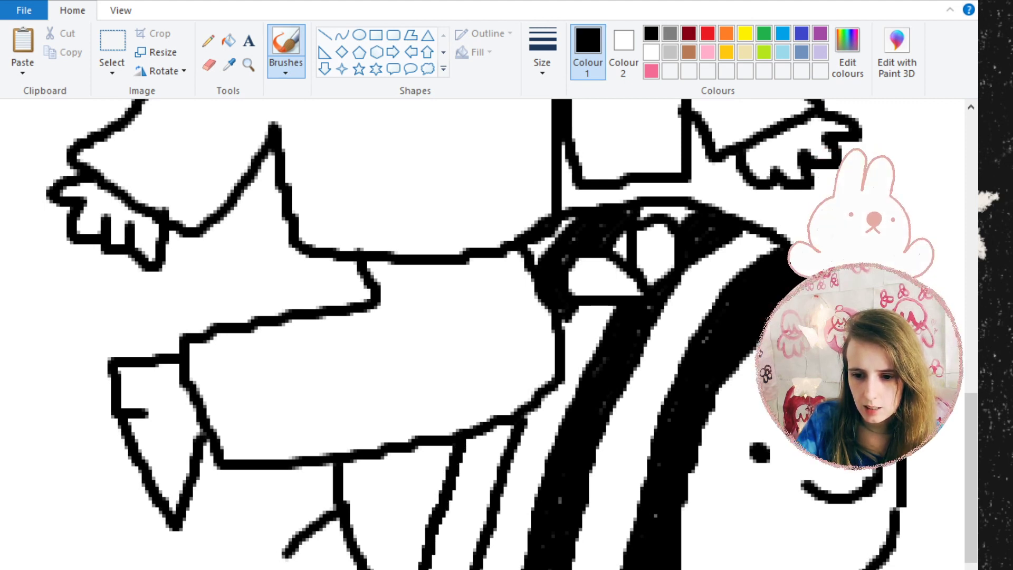
{"action": "left_click", "coordinate": [228, 41]}
{"action": "left_click", "coordinate": [486, 502]}
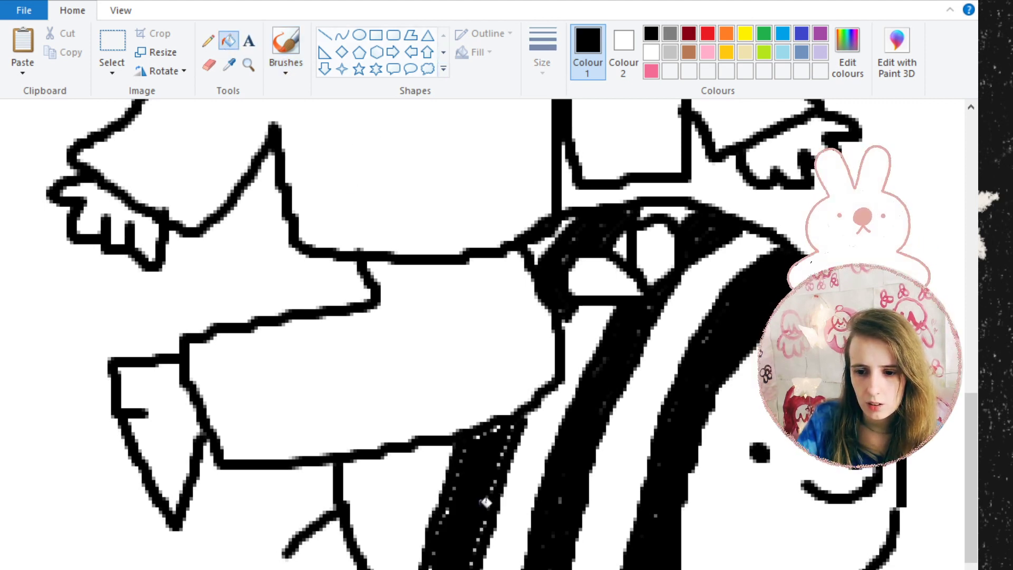
{"action": "left_click", "coordinate": [286, 44]}
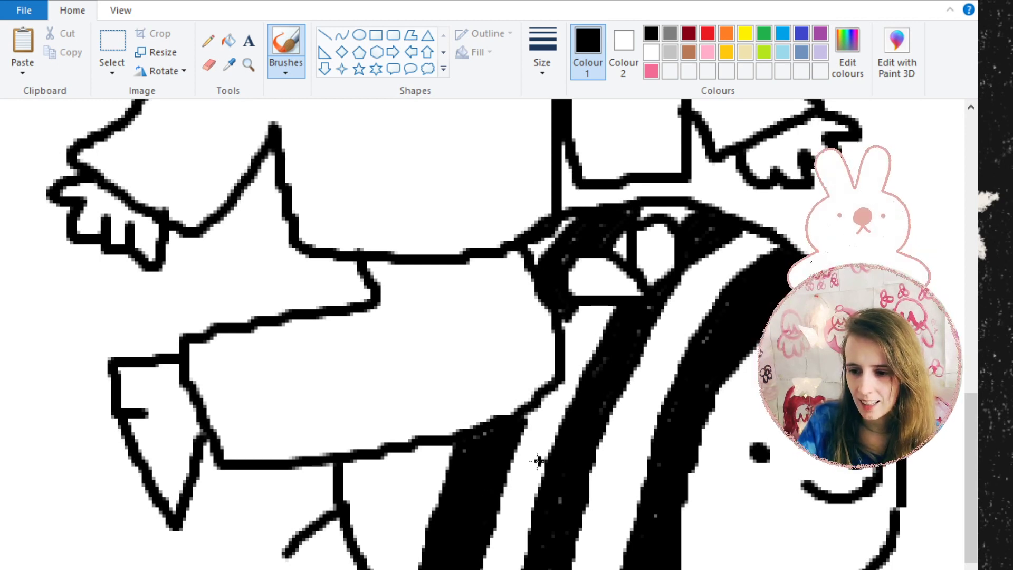
Draw the front edge of a stripe at the creature's rear, beside the tail, and brush it solid black
{"action": "mouse_move", "coordinate": [403, 453]}
{"action": "left_mouse_down"}
{"action": "mouse_move", "coordinate": [389, 478]}
{"action": "mouse_move", "coordinate": [377, 567]}
{"action": "left_mouse_up"}
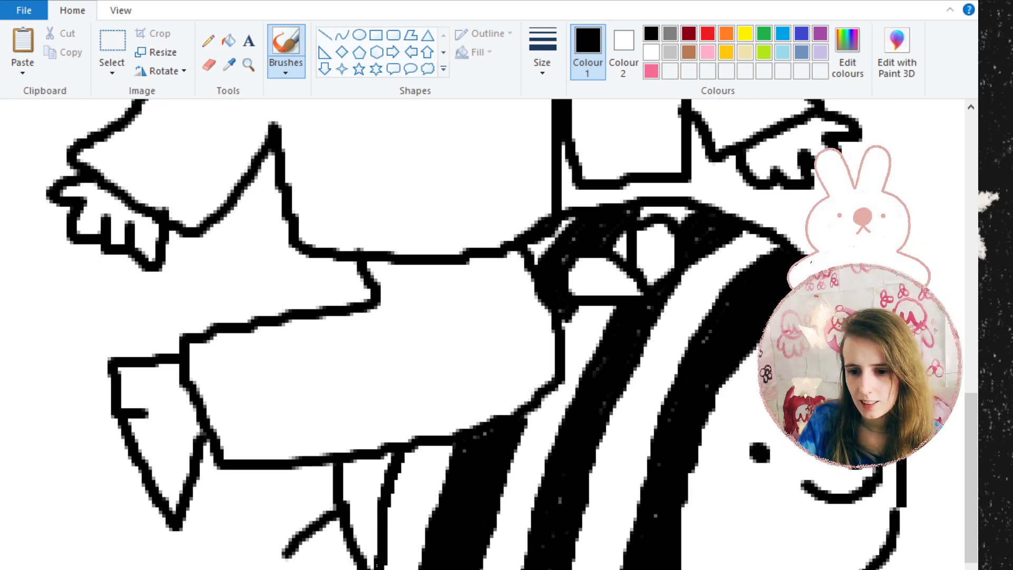
{"action": "mouse_move", "coordinate": [376, 526]}
{"action": "left_mouse_down"}
{"action": "mouse_move", "coordinate": [383, 499]}
{"action": "mouse_move", "coordinate": [388, 530]}
{"action": "left_mouse_up"}
{"action": "mouse_move", "coordinate": [354, 463]}
{"action": "left_mouse_down"}
{"action": "mouse_move", "coordinate": [353, 510]}
{"action": "mouse_move", "coordinate": [345, 494]}
{"action": "mouse_move", "coordinate": [368, 557]}
{"action": "mouse_move", "coordinate": [361, 522]}
{"action": "left_mouse_up"}
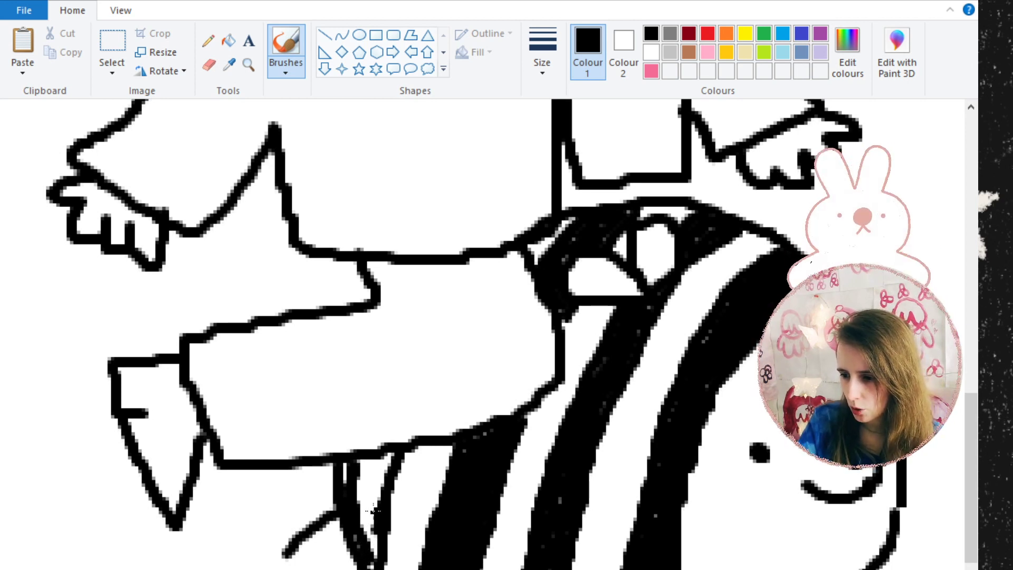
{"action": "mouse_move", "coordinate": [371, 494]}
{"action": "left_mouse_down"}
{"action": "mouse_move", "coordinate": [351, 476]}
{"action": "mouse_move", "coordinate": [367, 527]}
{"action": "mouse_move", "coordinate": [371, 516]}
{"action": "mouse_move", "coordinate": [370, 555]}
{"action": "left_mouse_up"}
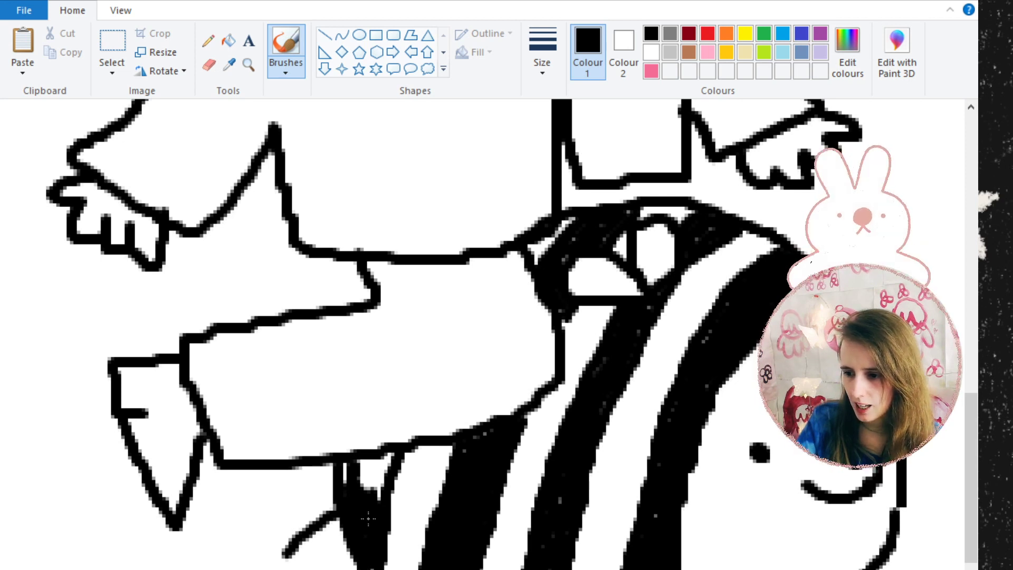
{"action": "mouse_move", "coordinate": [381, 494]}
{"action": "left_mouse_down"}
{"action": "mouse_move", "coordinate": [392, 451]}
{"action": "mouse_move", "coordinate": [369, 467]}
{"action": "mouse_move", "coordinate": [361, 460]}
{"action": "mouse_move", "coordinate": [372, 473]}
{"action": "mouse_move", "coordinate": [352, 491]}
{"action": "mouse_move", "coordinate": [372, 461]}
{"action": "mouse_move", "coordinate": [367, 491]}
{"action": "mouse_move", "coordinate": [346, 471]}
{"action": "left_mouse_up"}
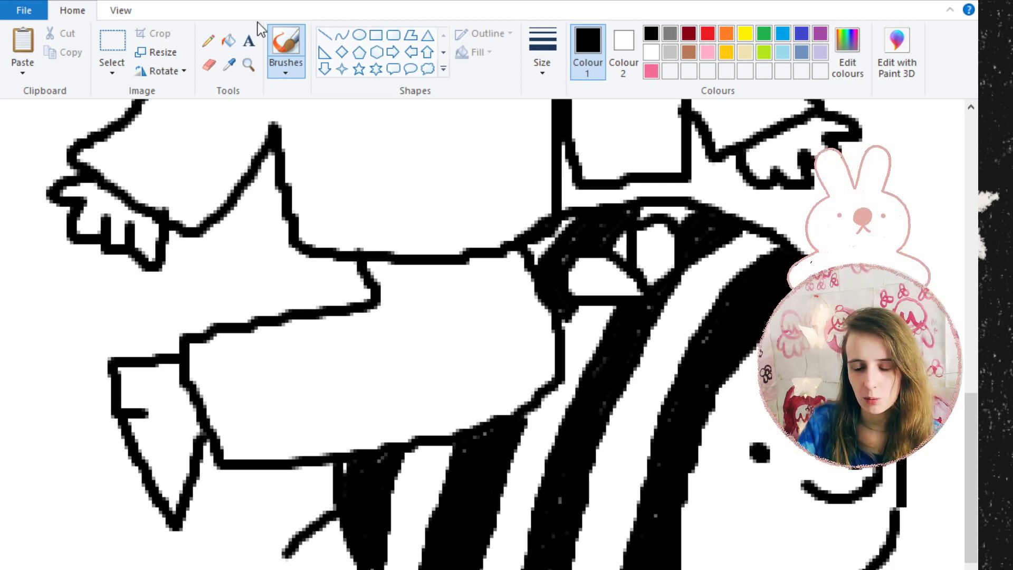
Add the caption "Dave Rubin on a bee" below the creature and widen its text box to fit one line
{"action": "left_click", "coordinate": [248, 65]}
{"action": "right_click", "coordinate": [382, 206]}
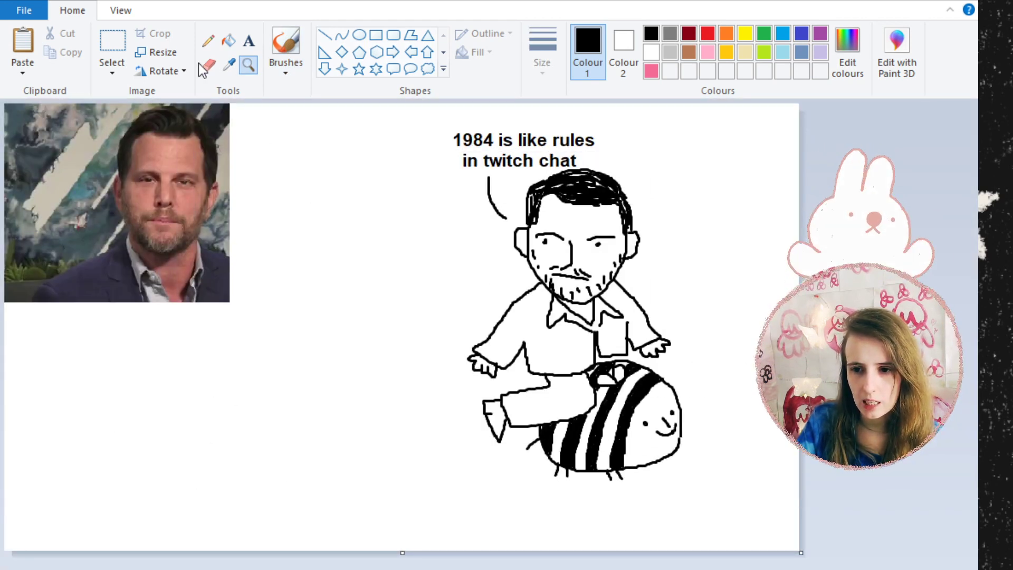
{"action": "left_click", "coordinate": [248, 41]}
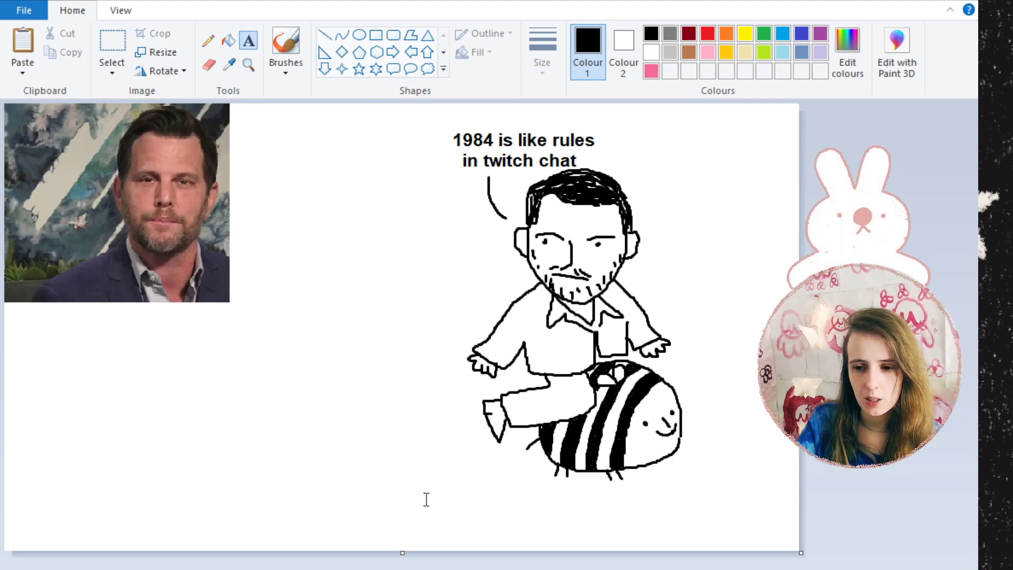
{"action": "left_click", "coordinate": [407, 495]}
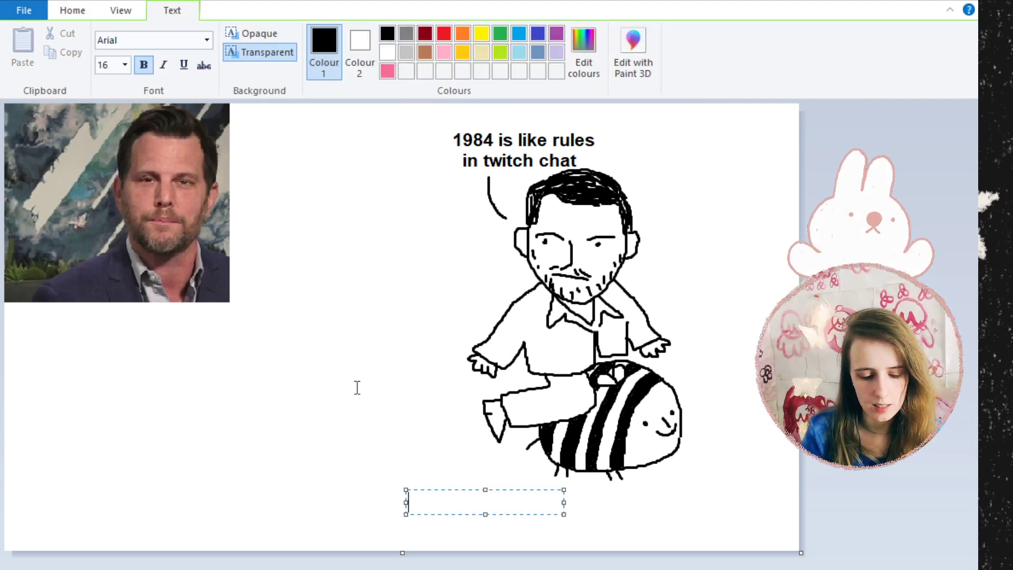
{"action": "type", "text": "Dave Rub"}
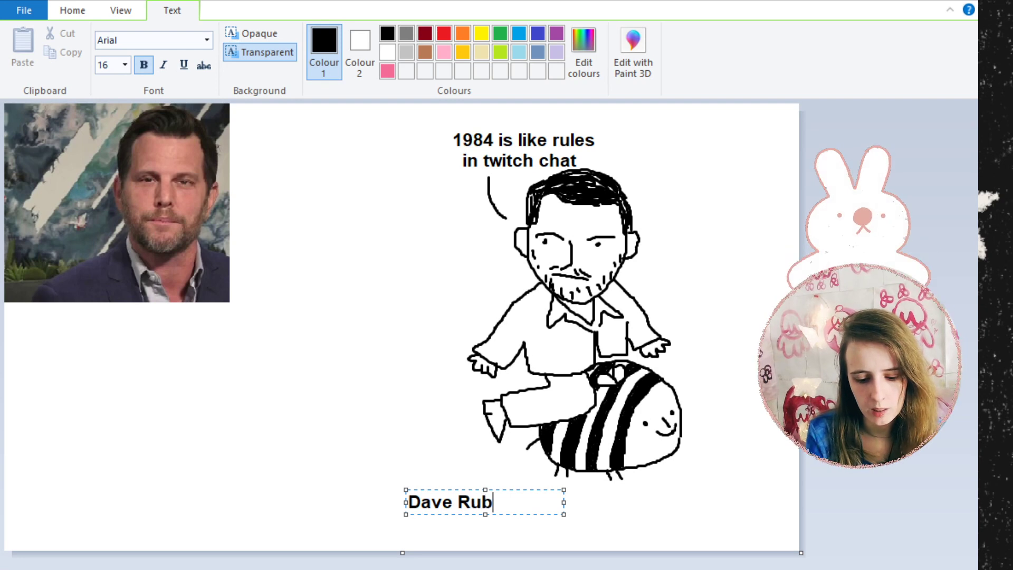
{"action": "type", "text": "in on a bee"}
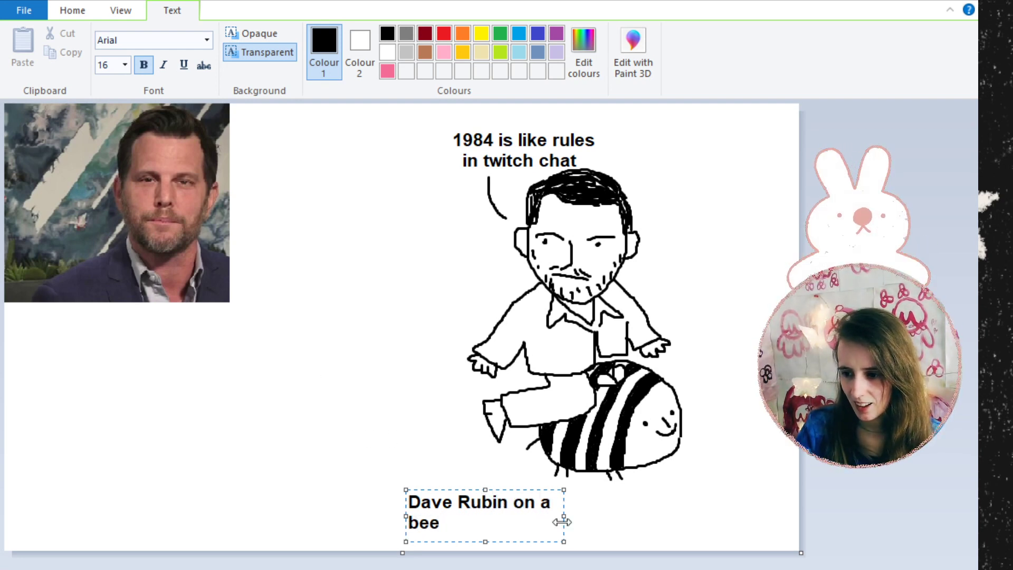
{"action": "left_click_drag", "start_coordinate": [563, 541], "coordinate": [716, 540]}
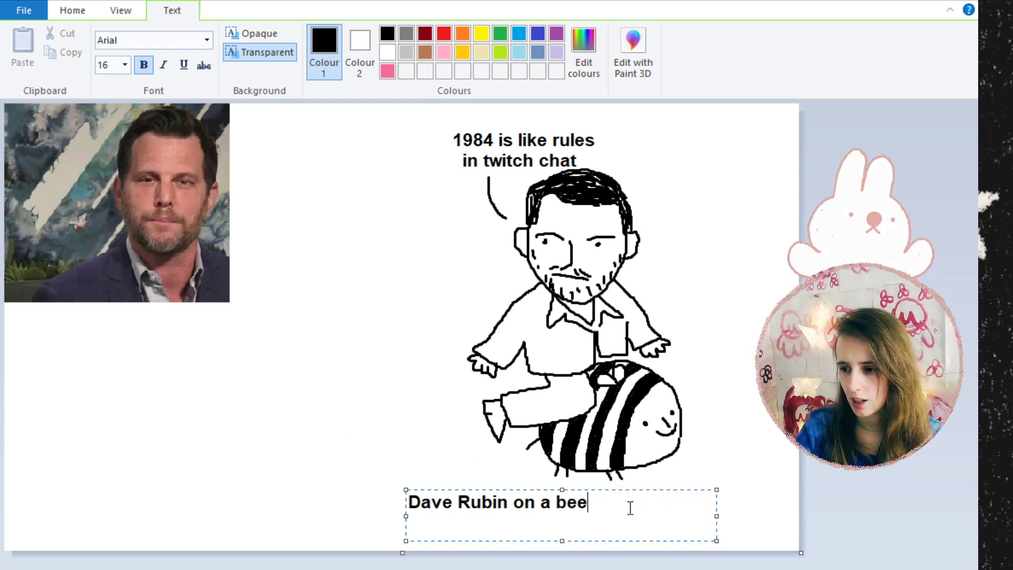
Enlarge the caption below the bee to font size 22 and shift its text box right to centre it under the drawing
{"action": "left_click_drag", "start_coordinate": [629, 508], "coordinate": [343, 504]}
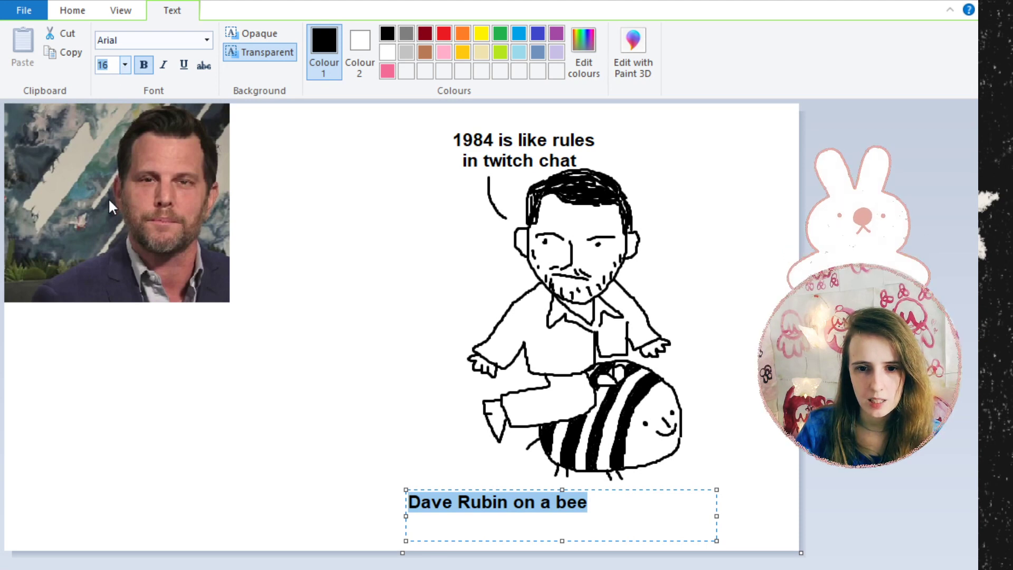
{"action": "type", "text": "22"}
{"action": "key", "text": "Return"}
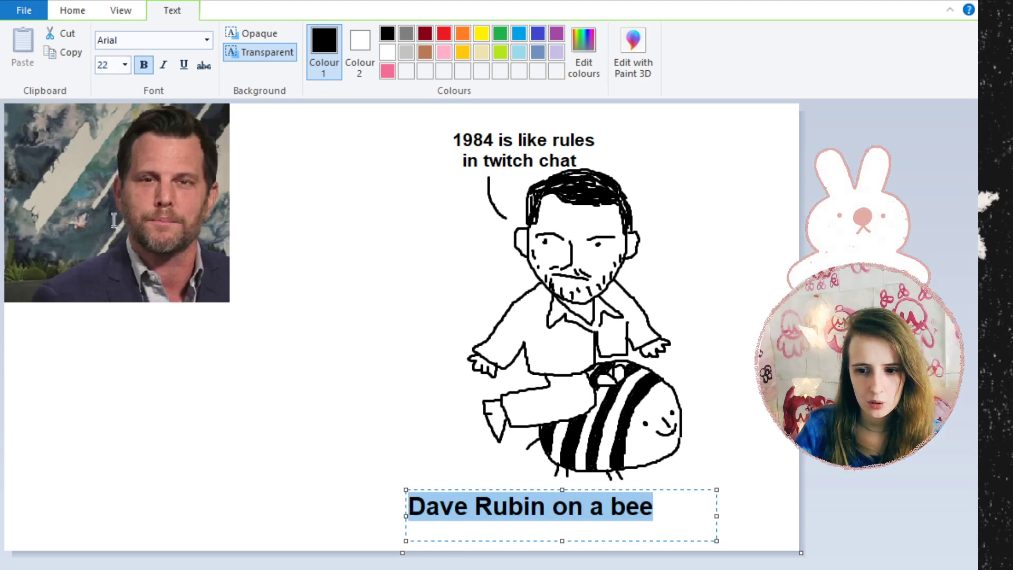
{"action": "left_click", "coordinate": [611, 509]}
{"action": "left_click_drag", "start_coordinate": [512, 490], "coordinate": [555, 489]}
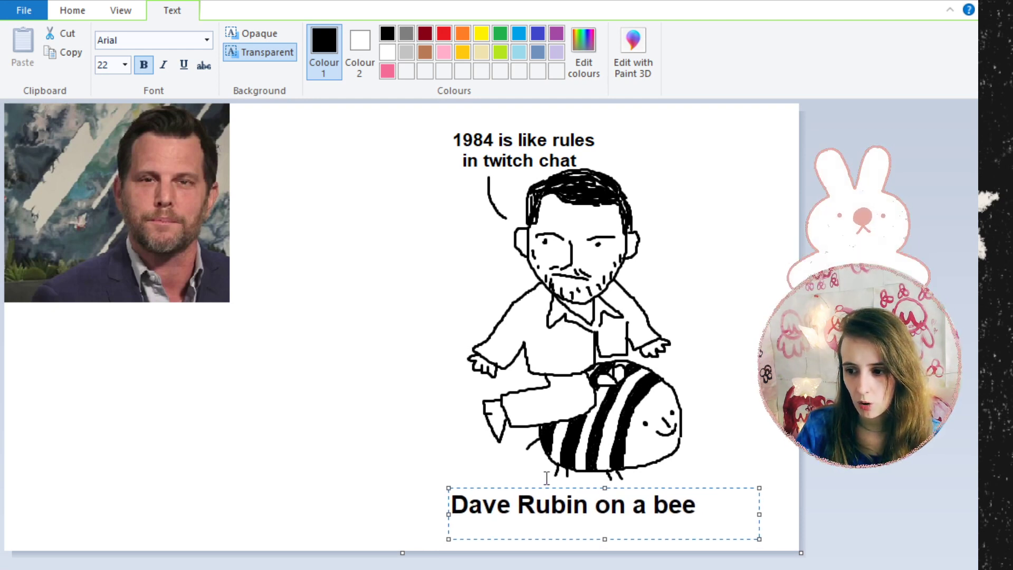
{"action": "left_click", "coordinate": [315, 286]}
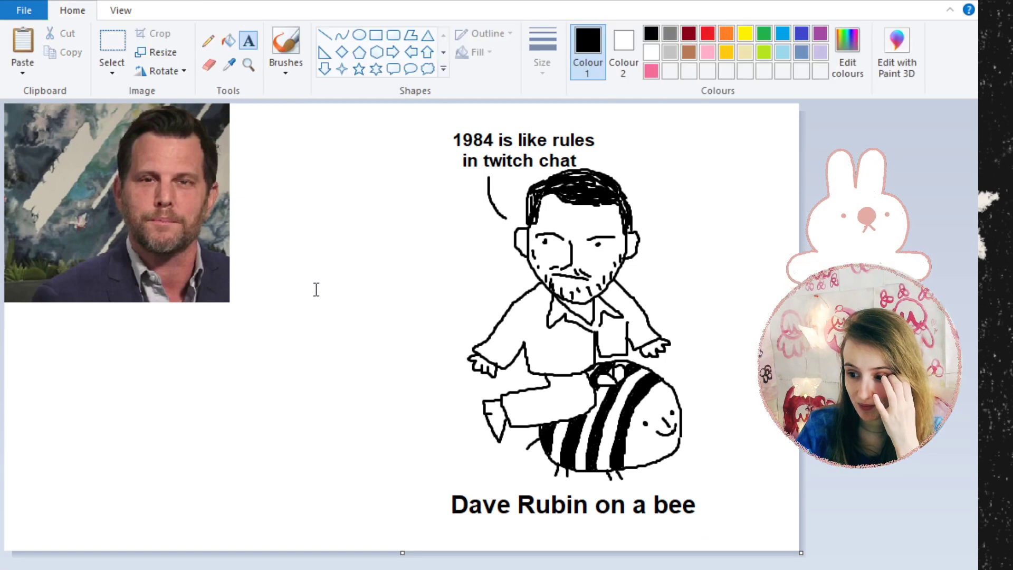
Move the captioned cartoon left so it covers the reference photo, and shift the whole picture right to centre the cartoon on the canvas
{"action": "left_click", "coordinate": [112, 52]}
{"action": "left_click_drag", "start_coordinate": [517, 284], "coordinate": [262, 278]}
{"action": "left_click", "coordinate": [747, 293]}
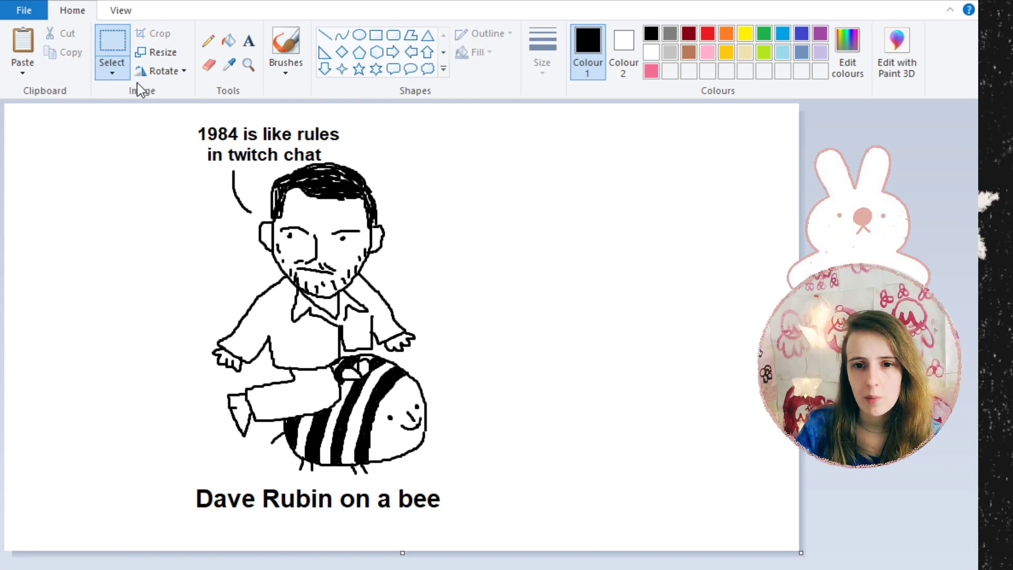
{"action": "key", "text": "ctrl+a"}
{"action": "mouse_move", "coordinate": [391, 411]}
{"action": "left_mouse_down"}
{"action": "mouse_move", "coordinate": [436, 402]}
{"action": "mouse_move", "coordinate": [483, 414]}
{"action": "left_mouse_up"}
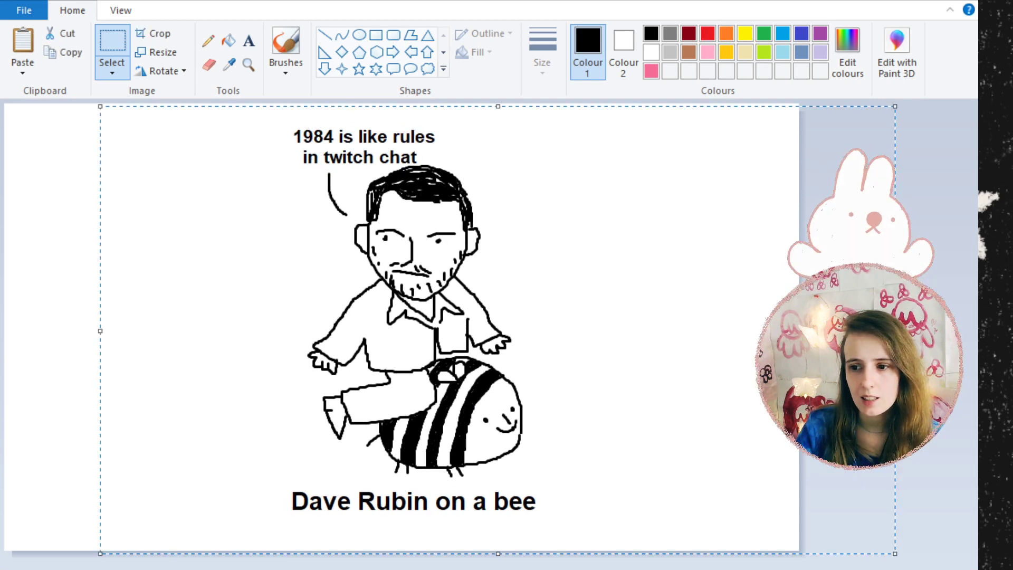
{"action": "left_click", "coordinate": [915, 244]}
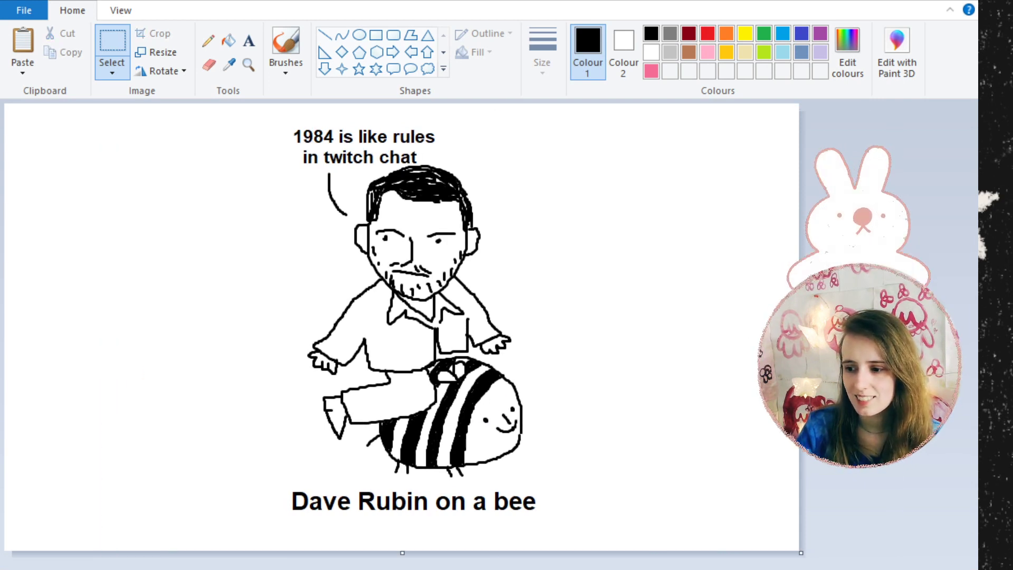